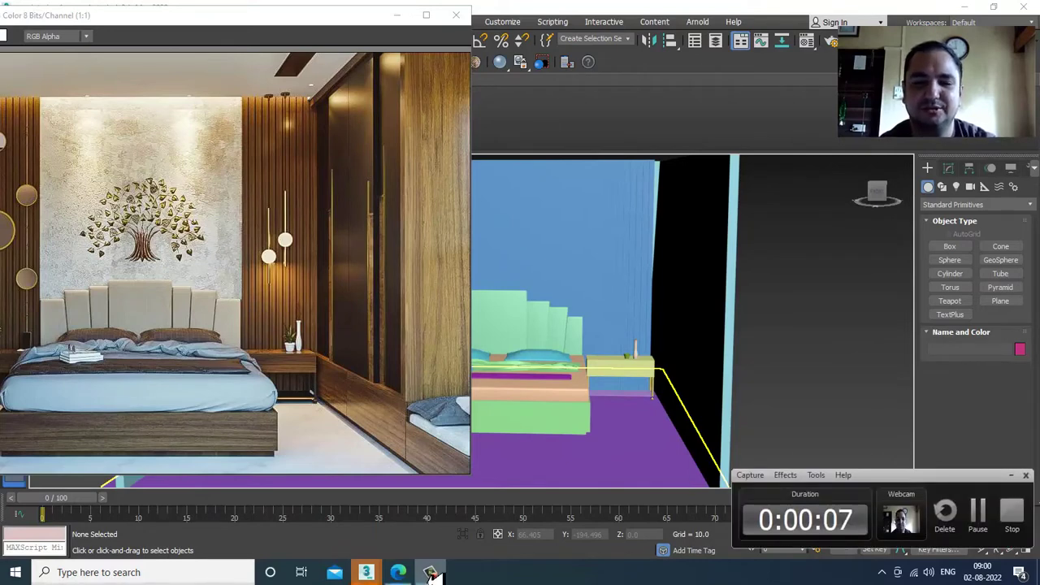
click(431, 572)
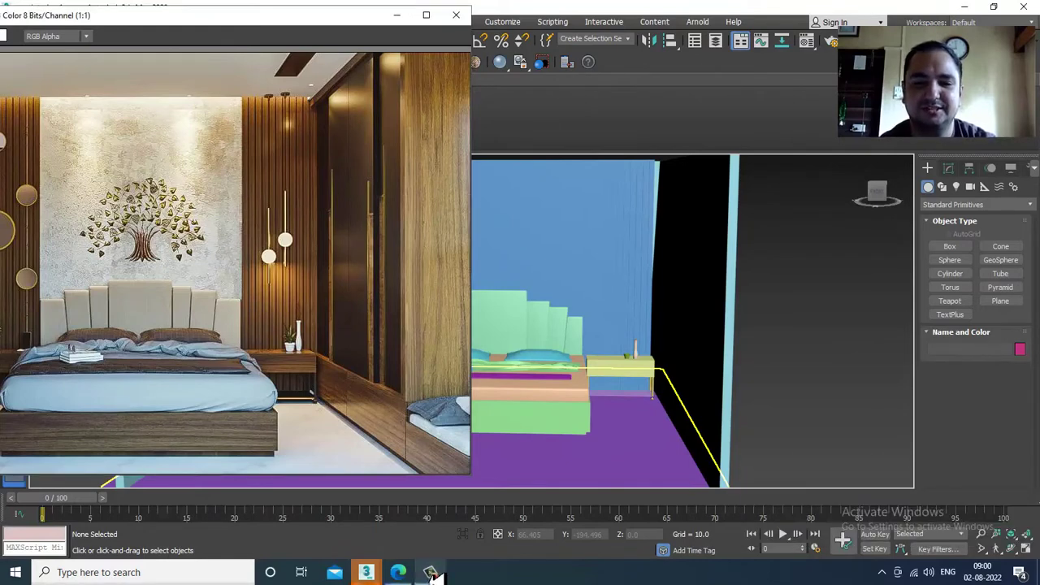
click(752, 307)
alt+middle_drag(700, 294, 751, 332)
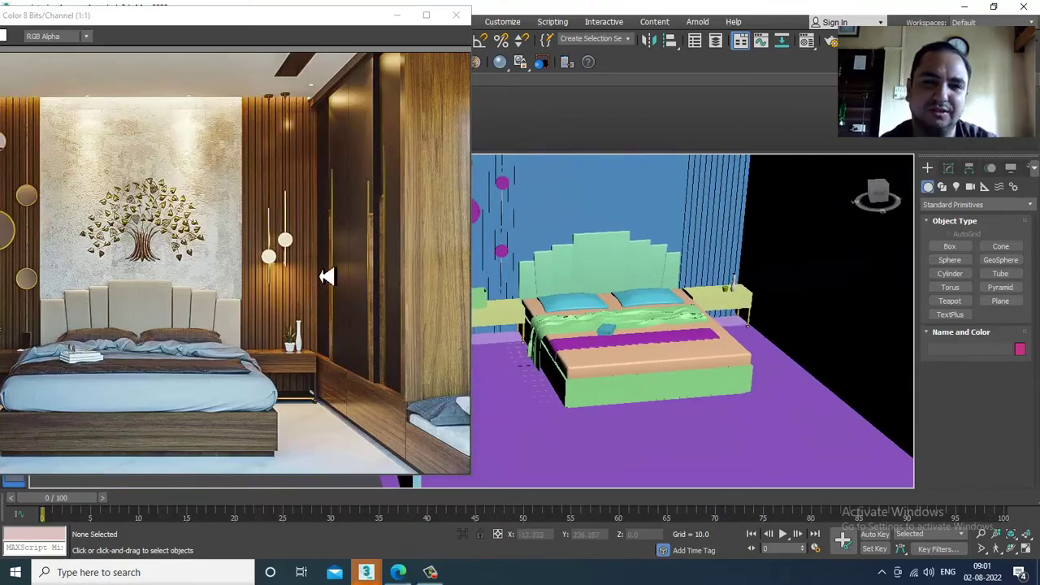
scroll(326, 276, down, 1)
scroll(250, 257, up, 1)
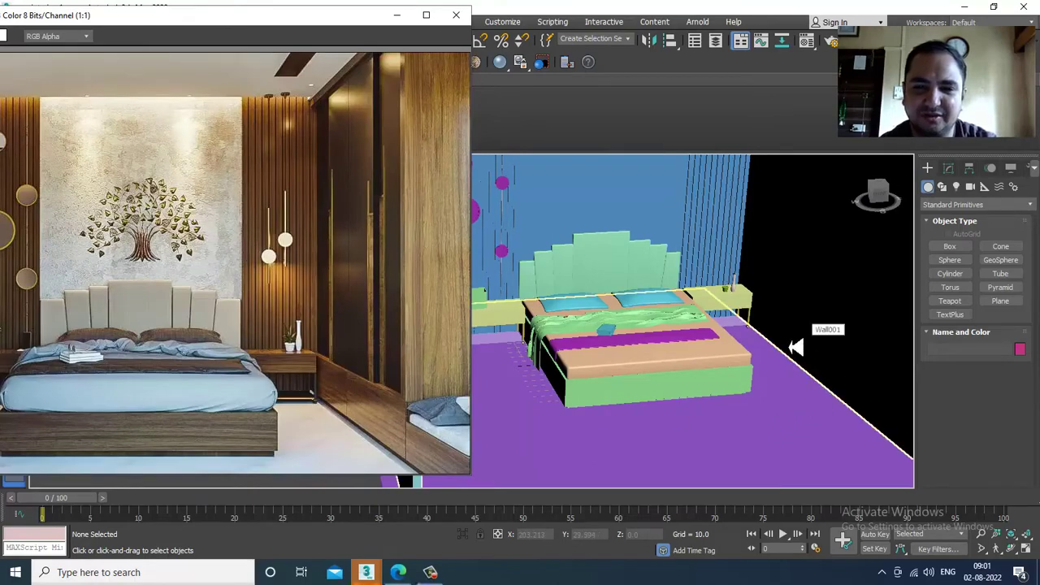
alt+middle_drag(822, 339, 743, 374)
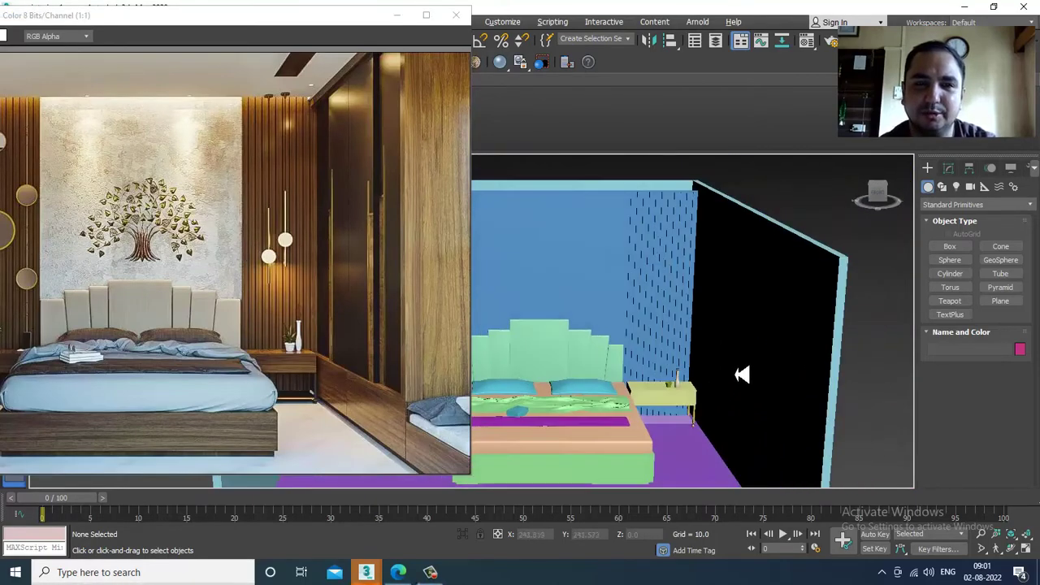
alt+middle_drag(746, 332, 723, 324)
Move the right side wall's vertices about 13 units outward along X to widen the room
click(734, 302)
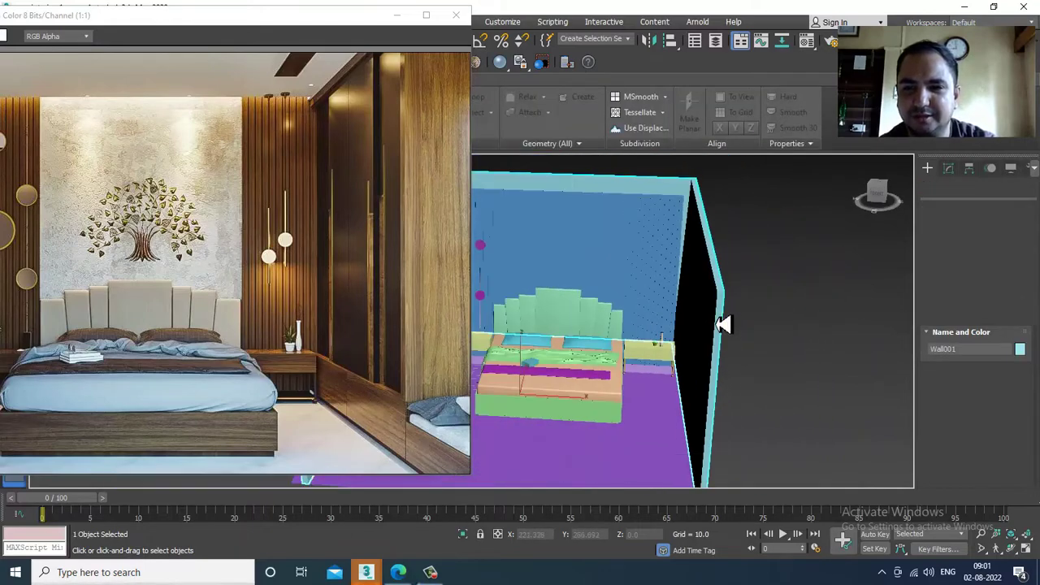
key(1)
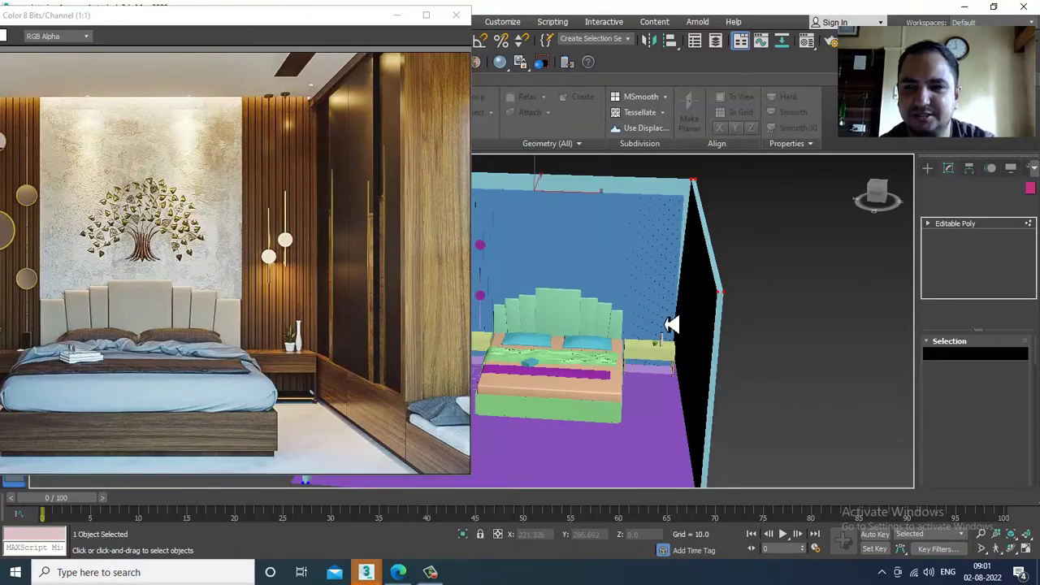
scroll(671, 325, down, 5)
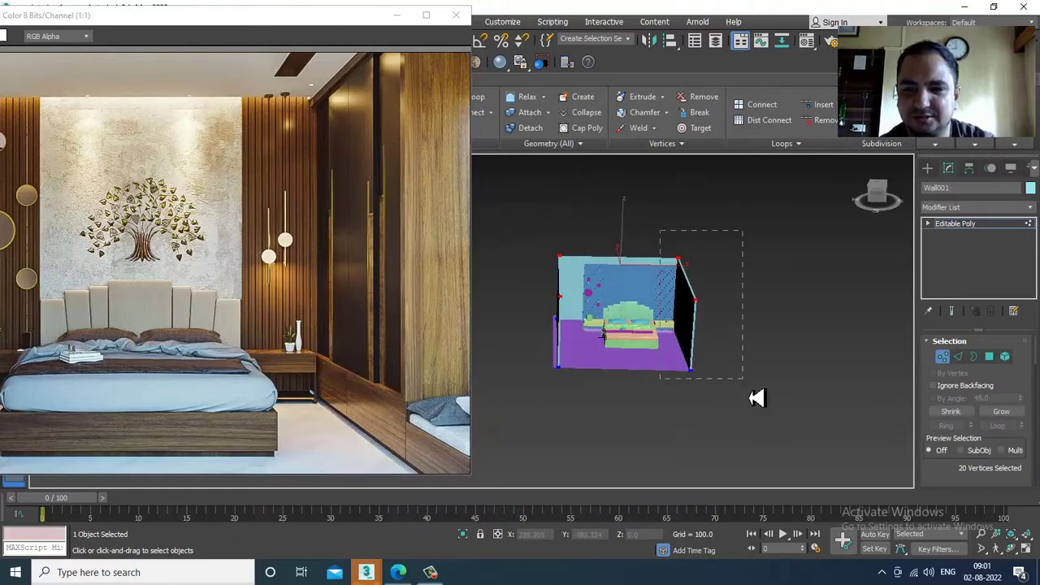
scroll(719, 330, up, 5)
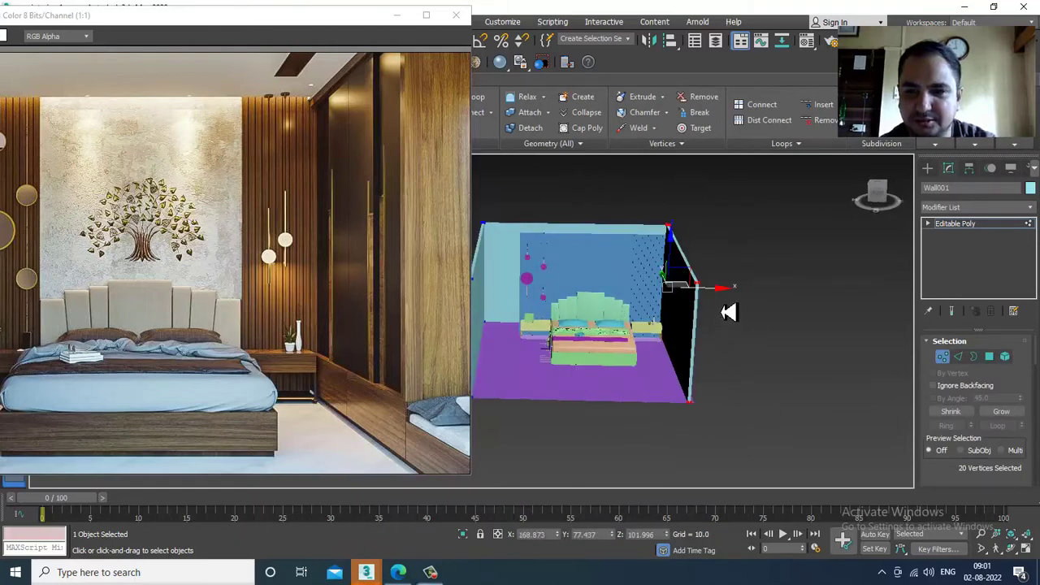
drag(726, 298, 730, 298)
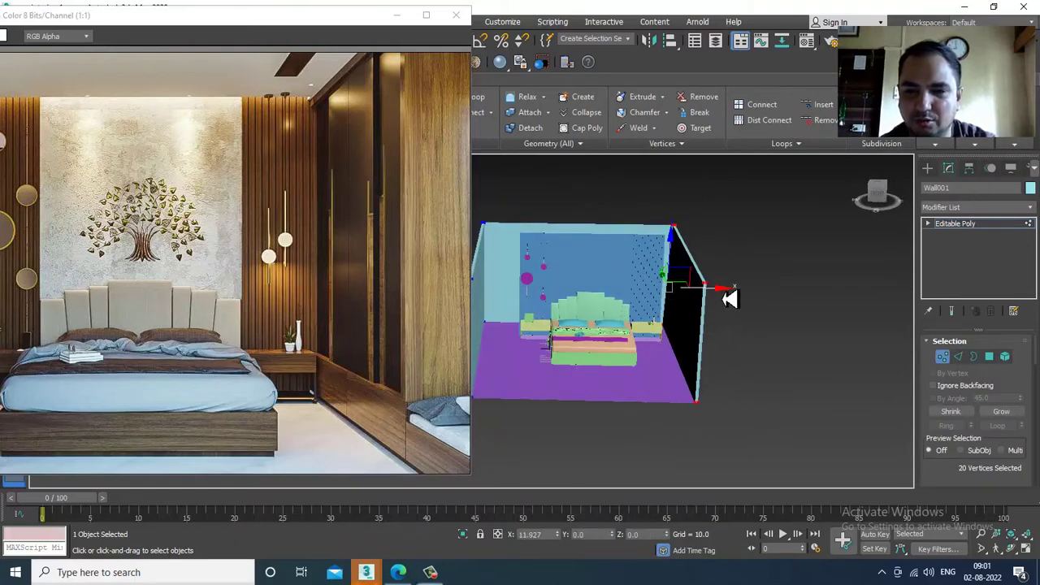
scroll(708, 337, up, 5)
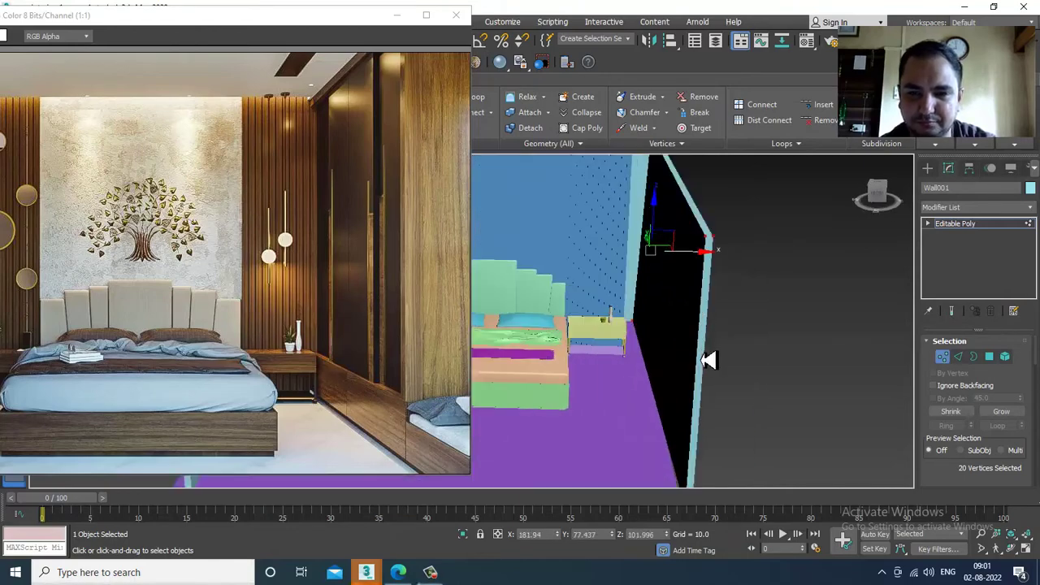
scroll(708, 360, up, 5)
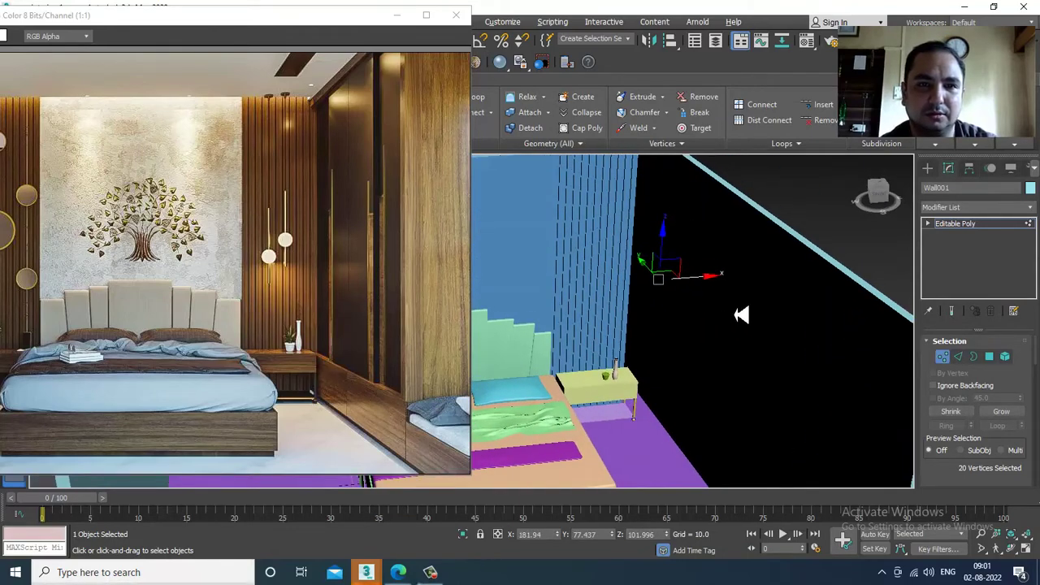
scroll(743, 317, up, 6)
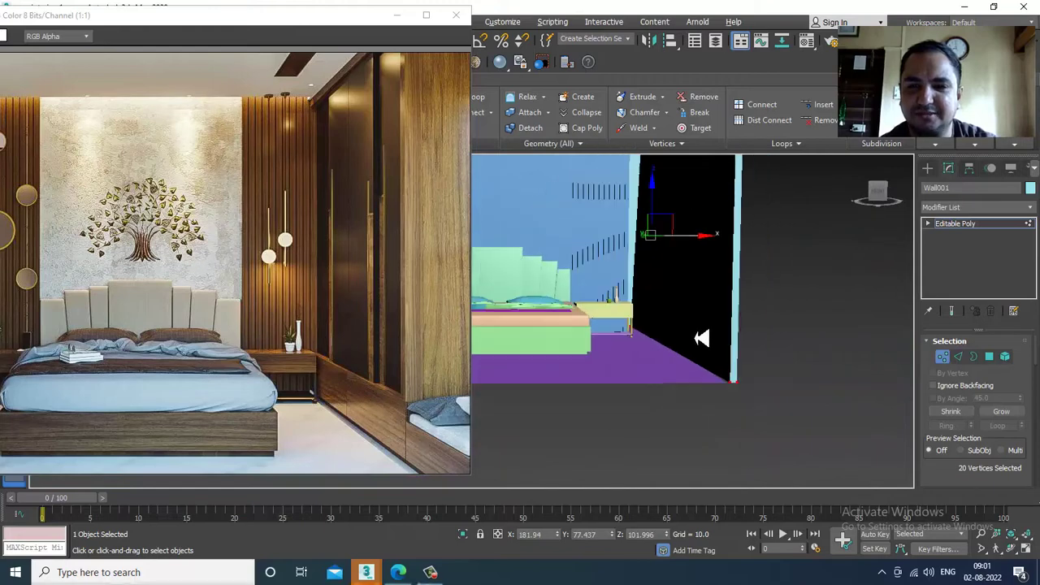
click(980, 225)
Convert the floor plane to Editable Poly and extend its right-edge vertices outward along X to reach the side wall
alt+middle_drag(761, 299, 702, 327)
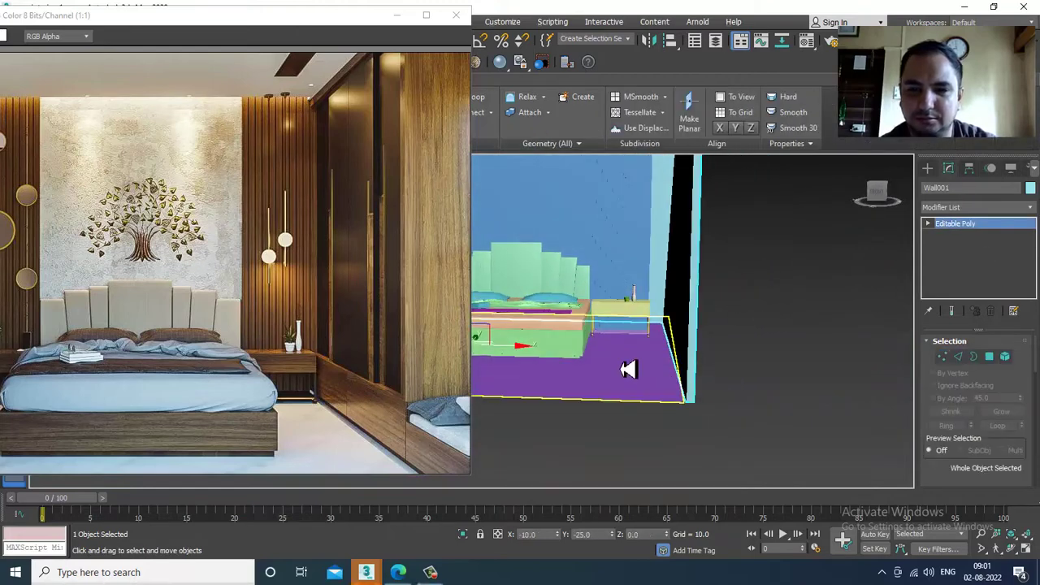
click(628, 369)
right_click(653, 360)
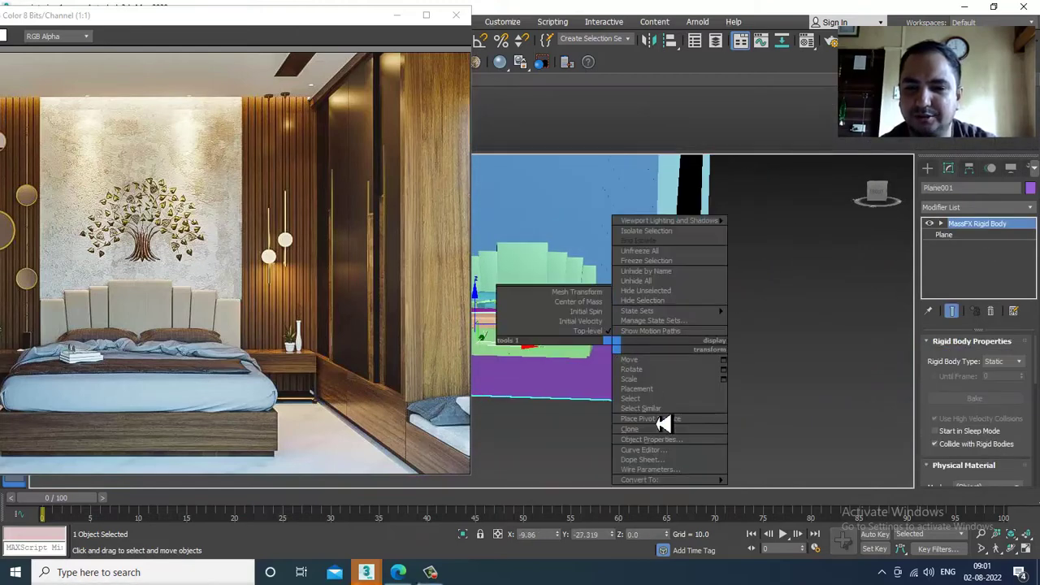
mouse_move(689, 480)
click(778, 490)
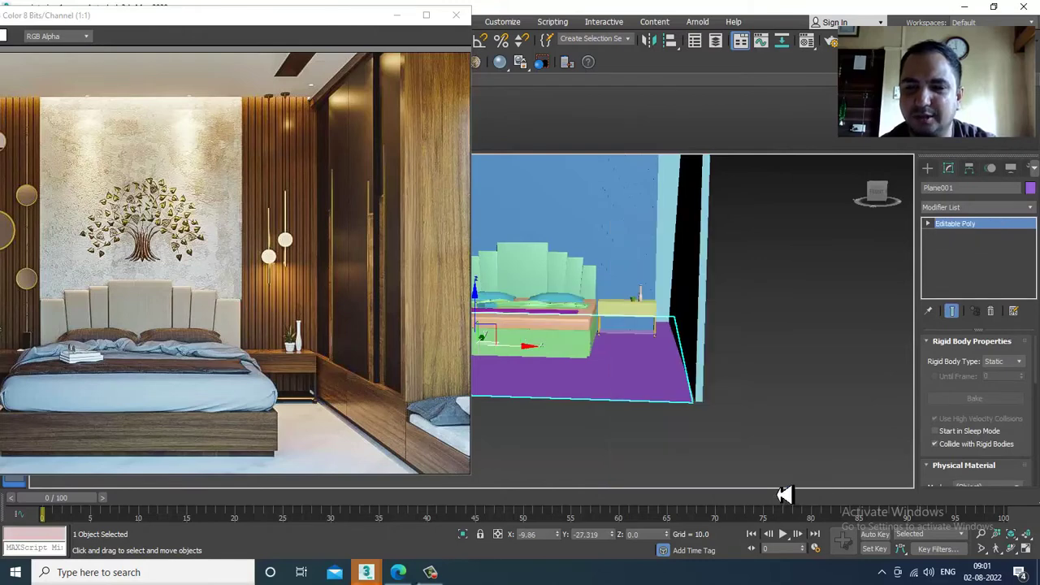
drag(834, 509, 749, 363)
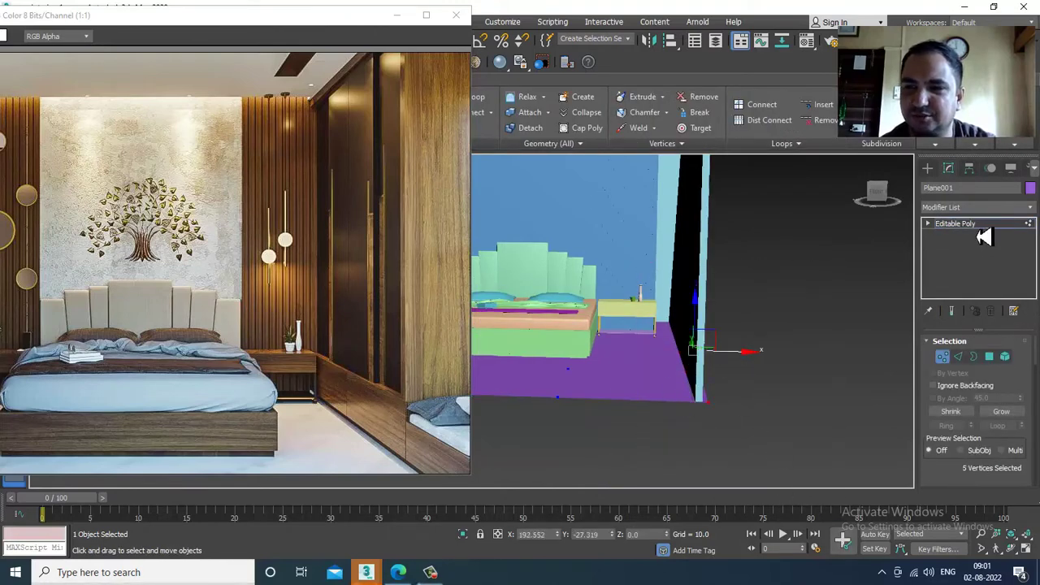
click(978, 227)
Shift the right side wall's vertices slightly further outward, to about X 186.2
alt+middle_drag(743, 267, 747, 313)
click(717, 273)
scroll(746, 317, down, 3)
key(1)
scroll(748, 309, up, 3)
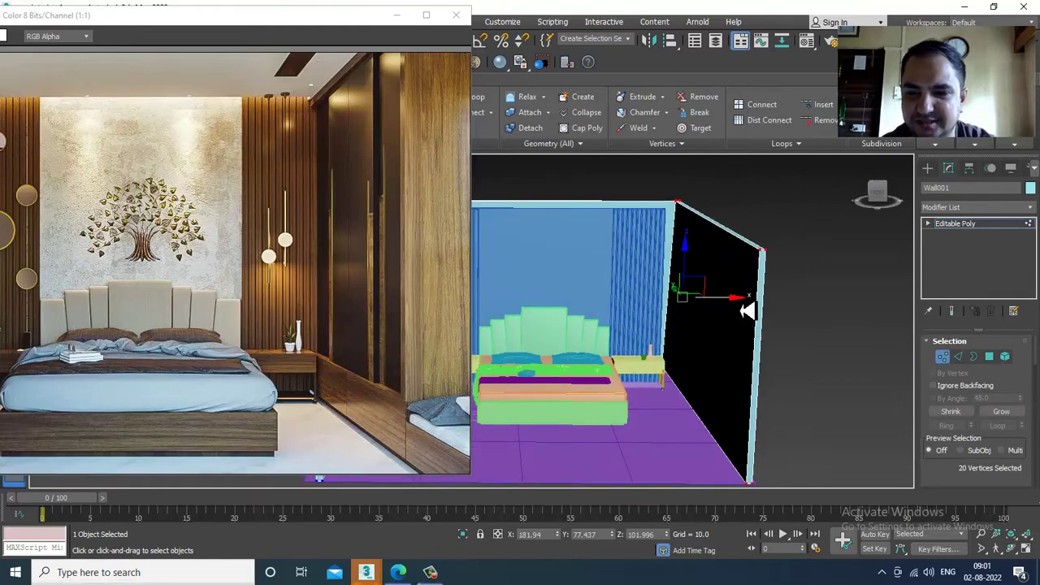
key(ctrl+z)
drag(726, 305, 730, 305)
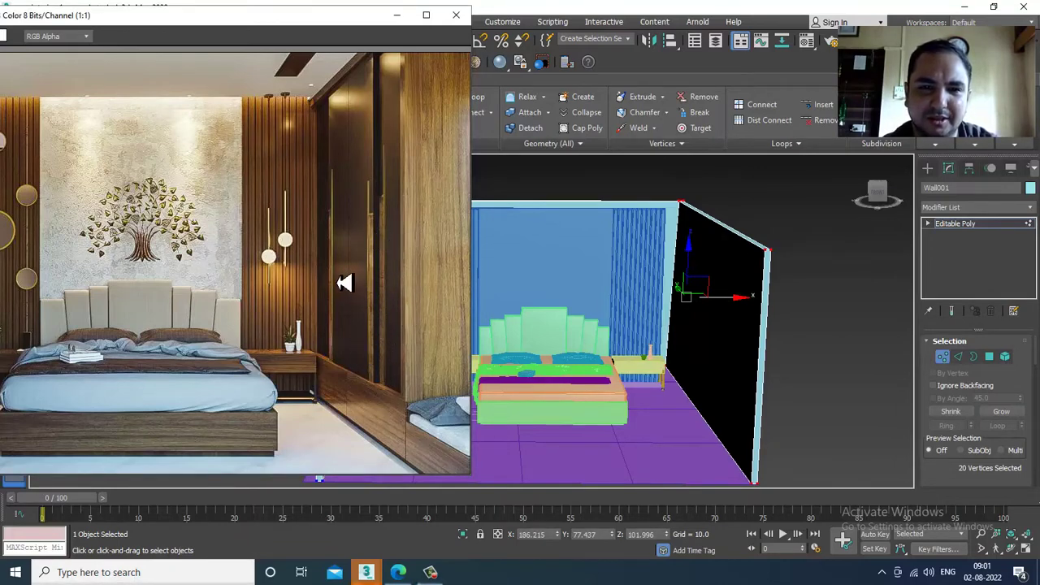
scroll(345, 283, down, 2)
scroll(292, 285, up, 2)
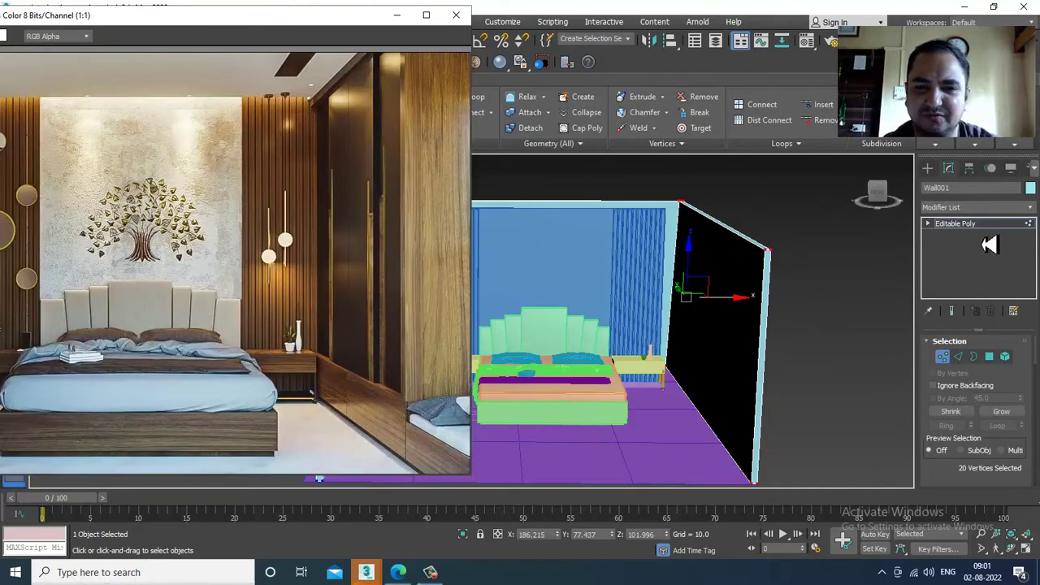
Start a standard Box, move the reference image window aside and maximize the Top view
click(927, 171)
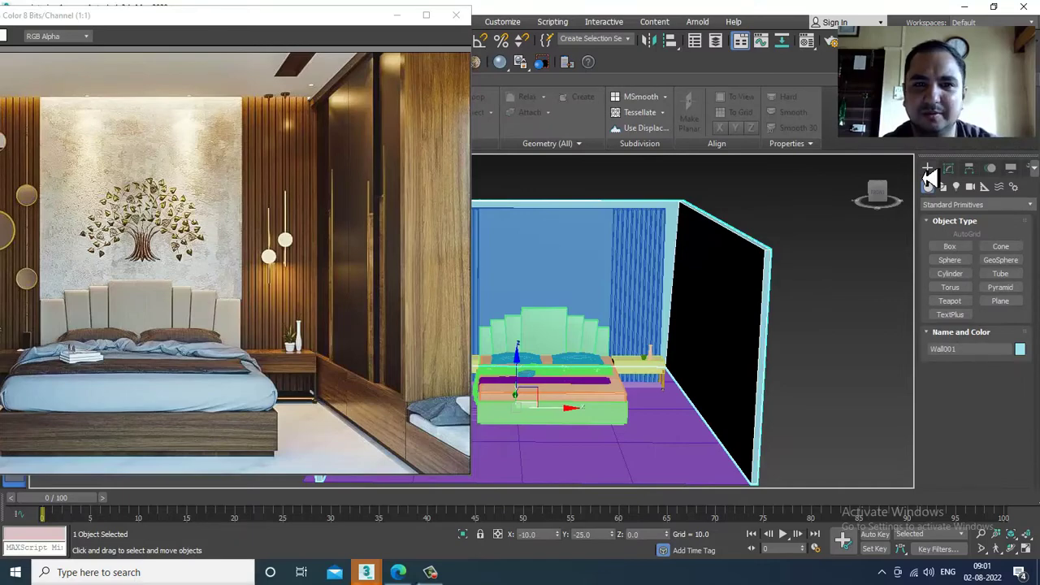
click(949, 247)
alt+middle_drag(709, 265, 720, 313)
key(alt+w)
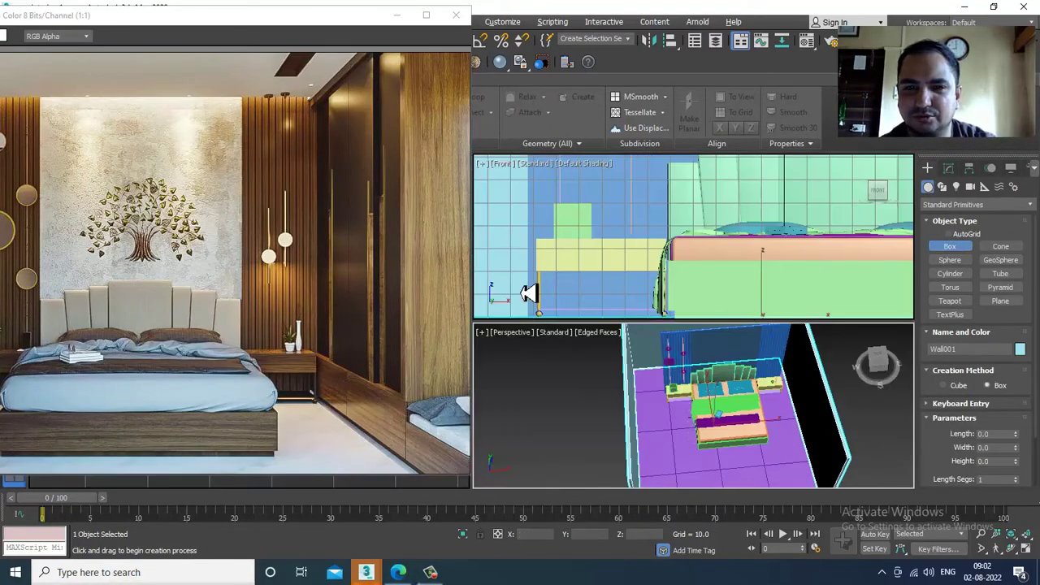
drag(350, 33, 214, 44)
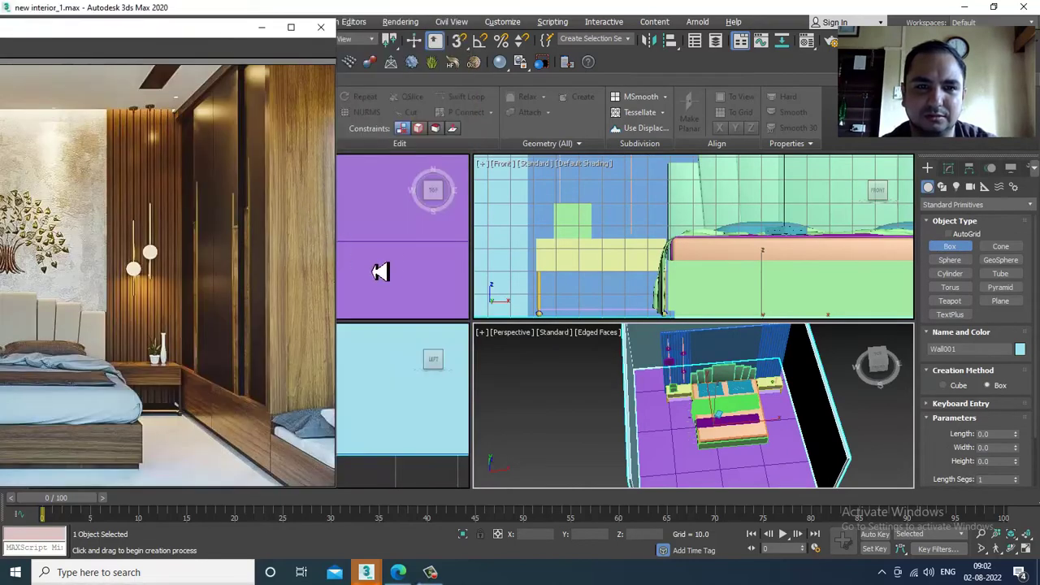
click(378, 269)
key(alt+w)
Draw a thin box along the inside of the right wall, about 309 long, 1 wide and 101 high
scroll(551, 254, up, 8)
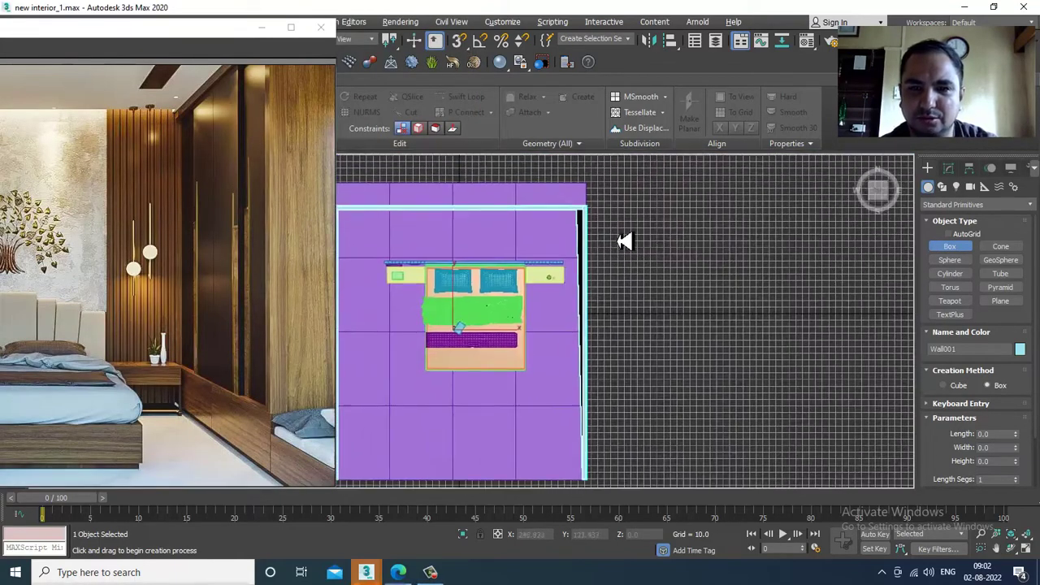
scroll(631, 234, up, 3)
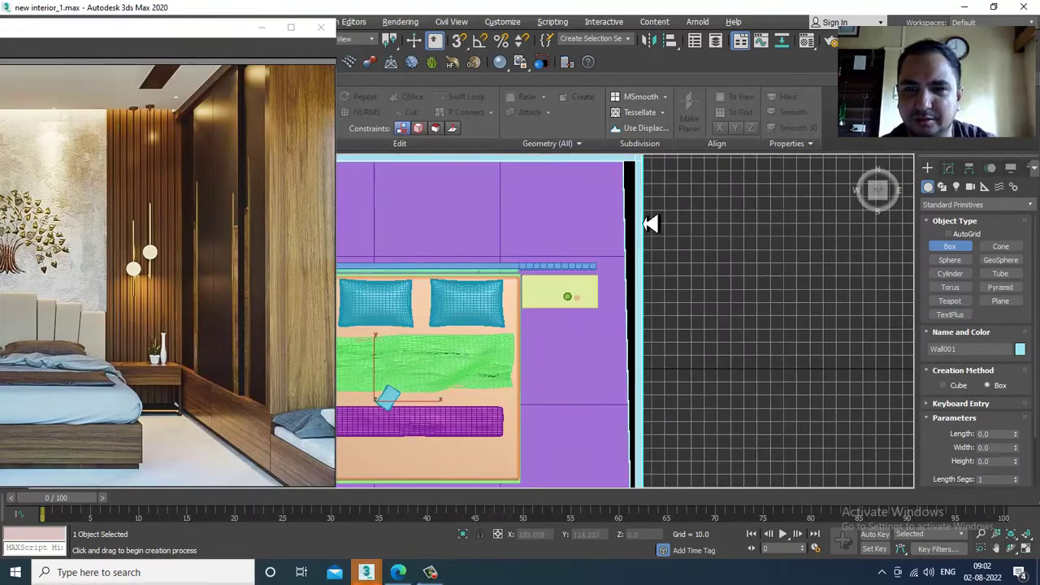
middle_drag(650, 224, 623, 243)
scroll(644, 306, down, 2)
scroll(650, 275, up, 2)
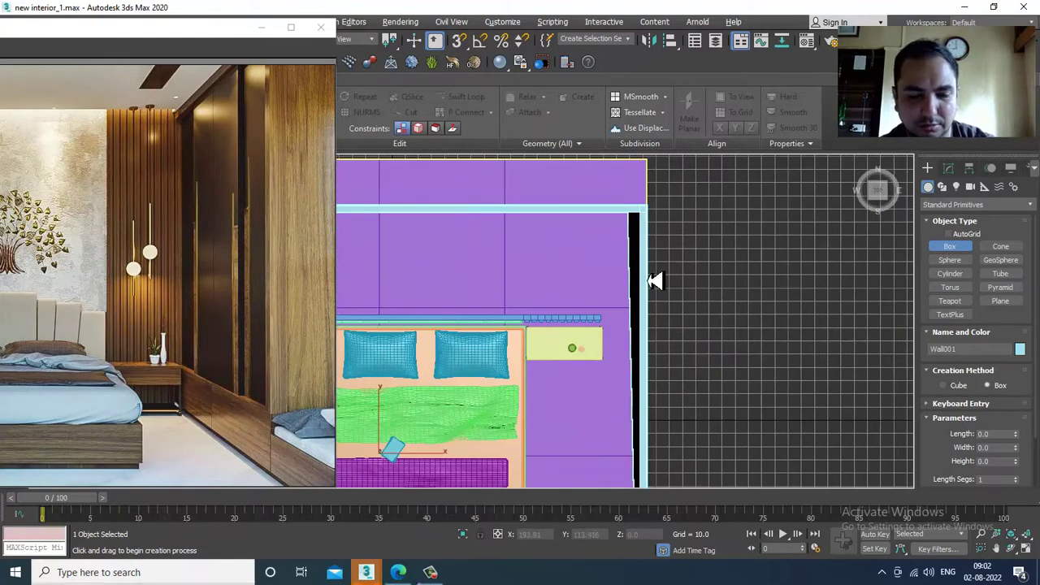
key(F3)
scroll(642, 272, down, 2)
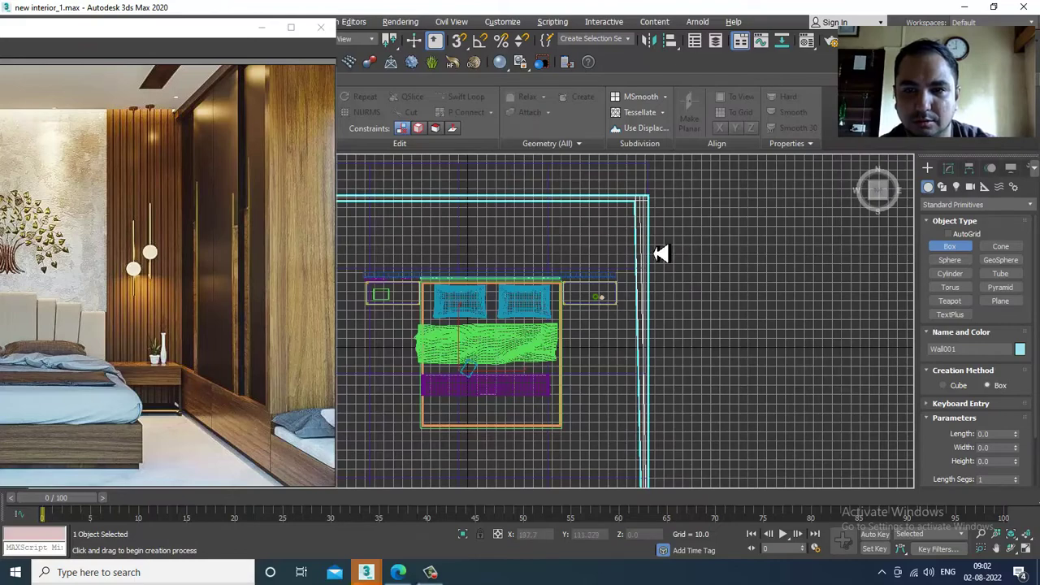
scroll(654, 252, up, 2)
key(F3)
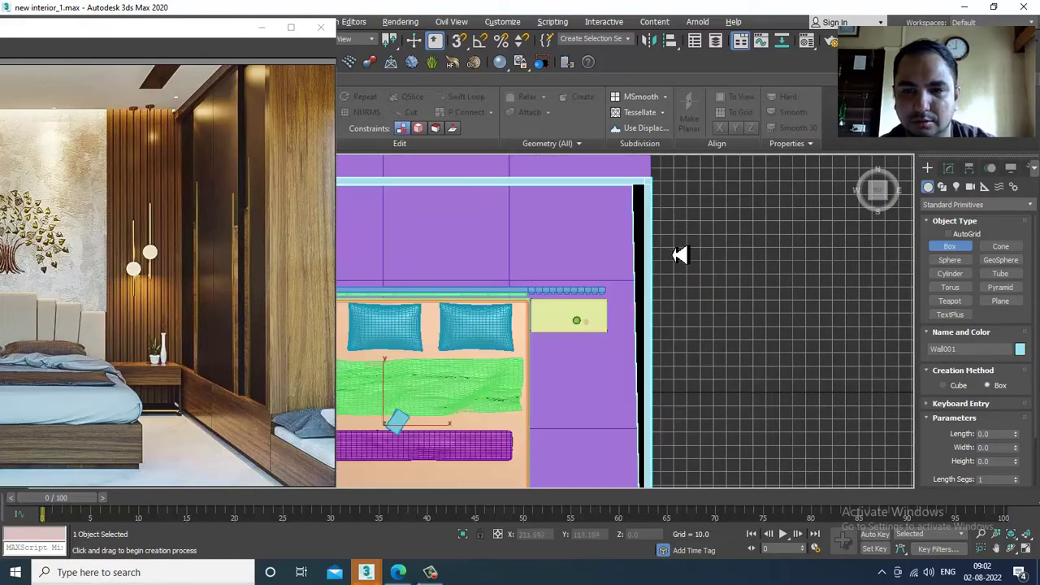
scroll(652, 268, down, 3)
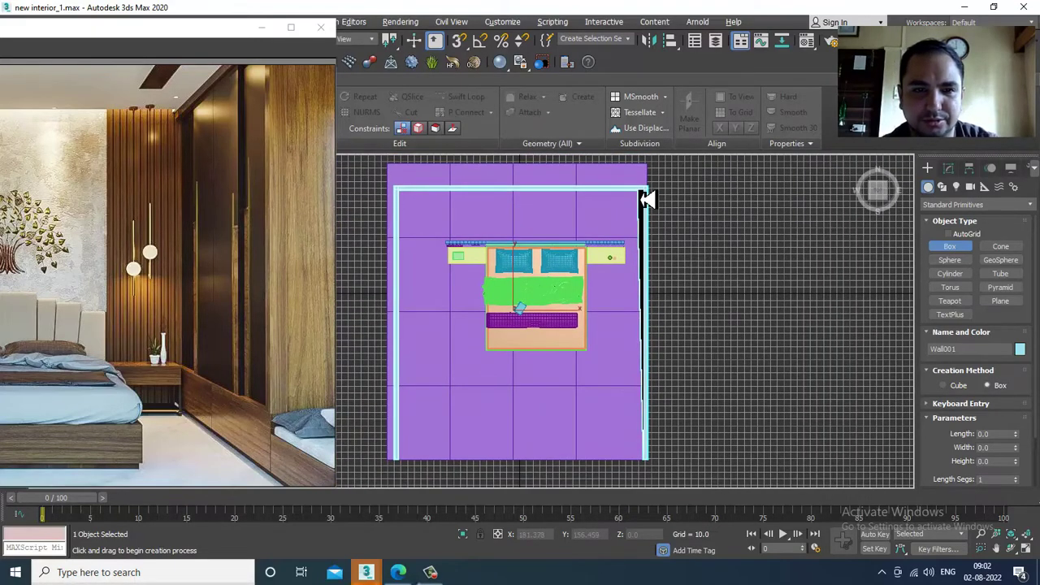
drag(647, 199, 654, 245)
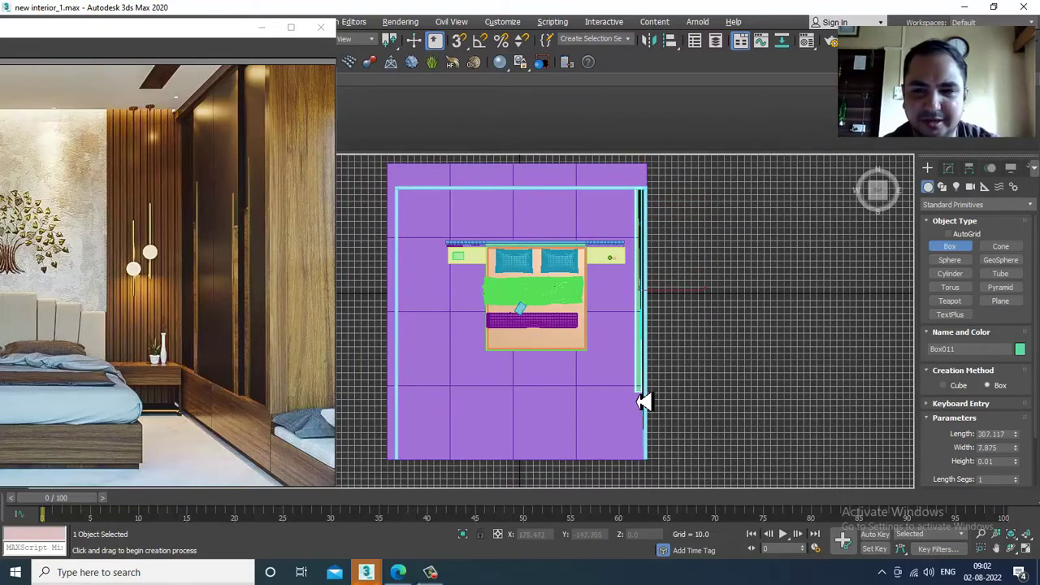
right_click(665, 336)
key(alt+w)
alt+middle_drag(768, 401, 702, 309)
key(alt+w)
click(706, 395)
click(676, 295)
Increase the width of the box beside the right wall to about 22.4
click(949, 167)
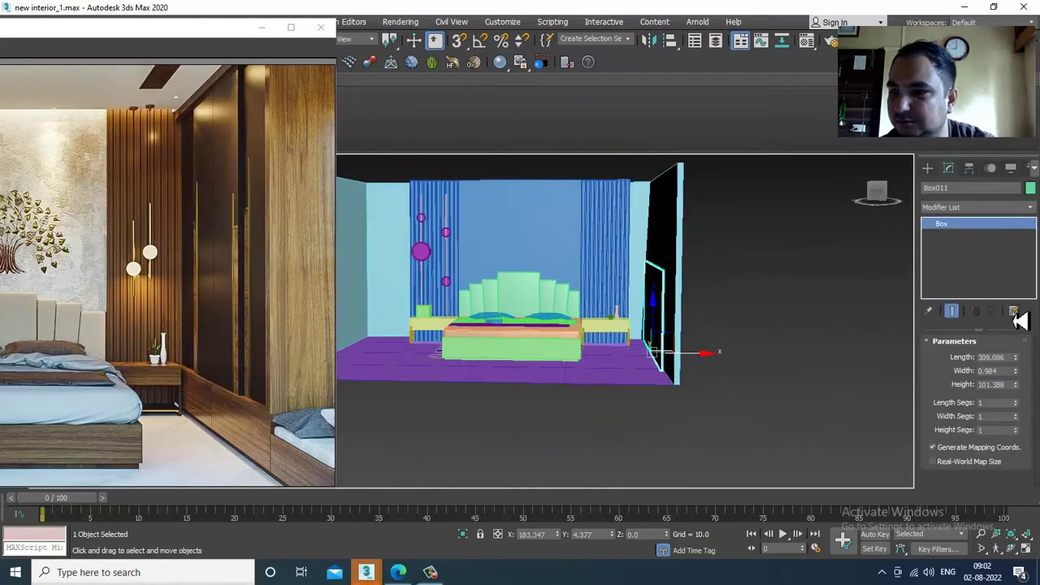
drag(1026, 364, 892, 255)
drag(901, 151, 880, 566)
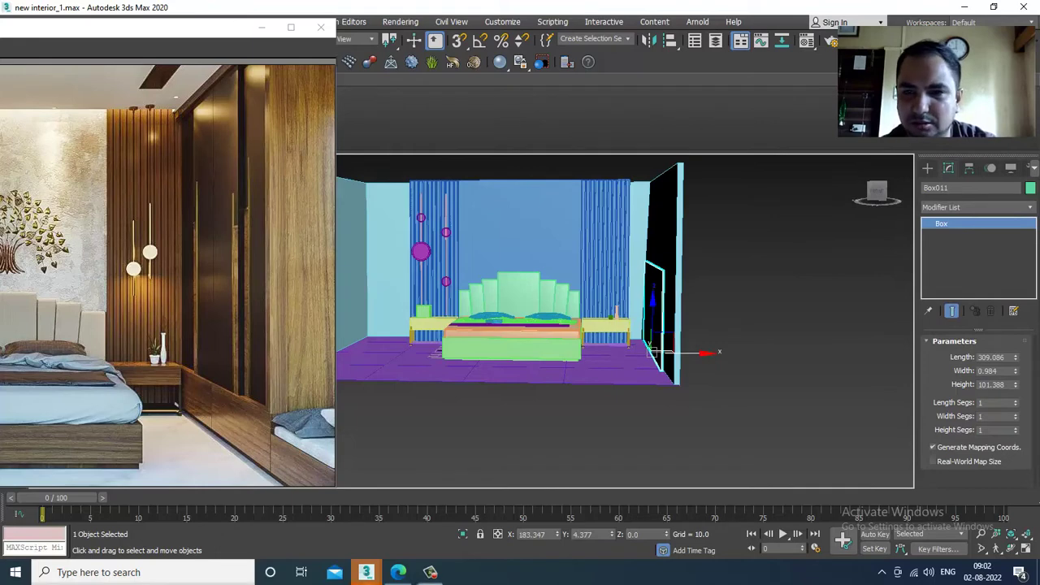
scroll(715, 325, up, 3)
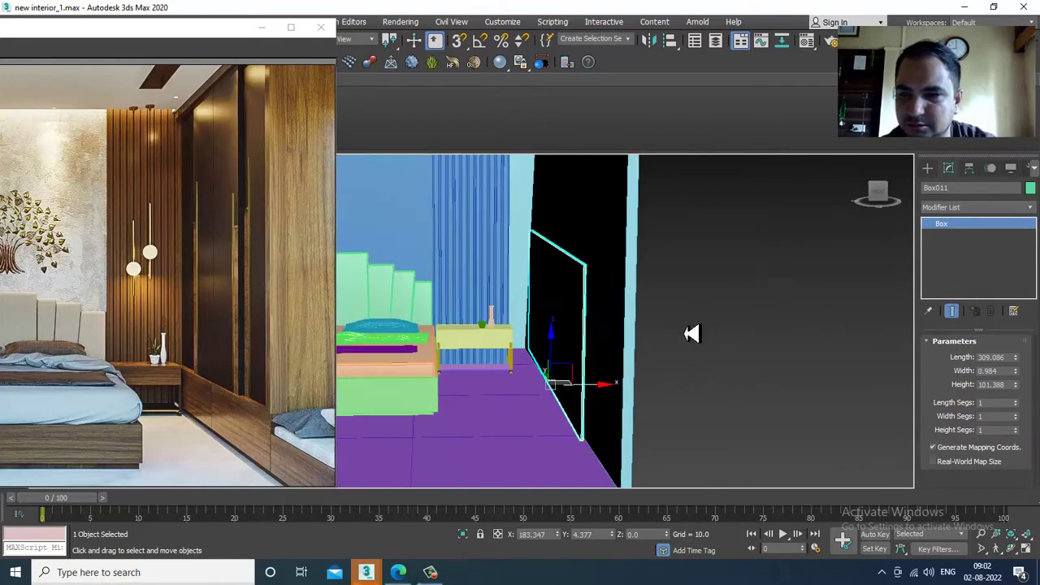
drag(1016, 372, 1022, 211)
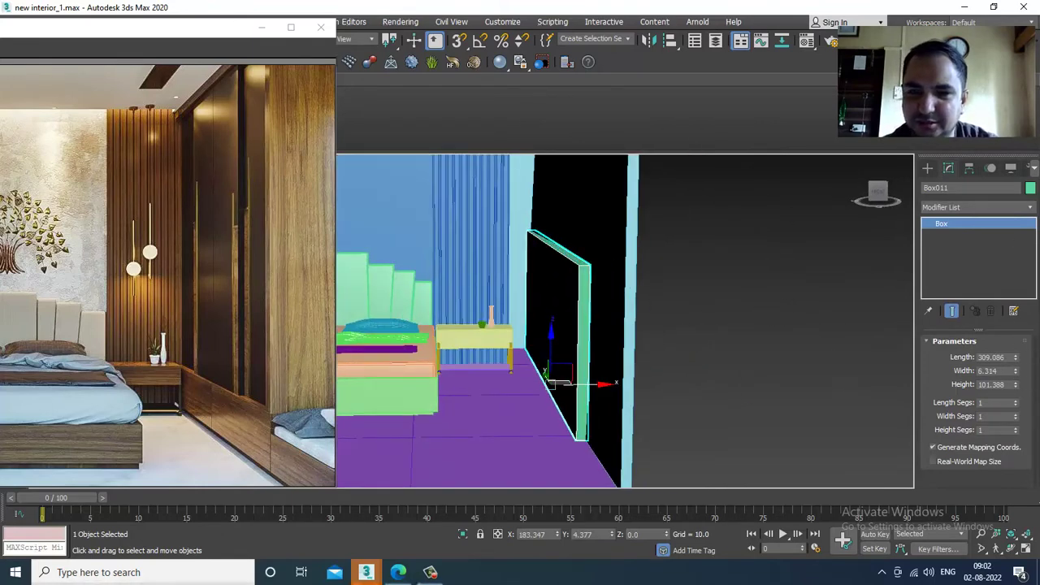
drag(1017, 376, 999, 221)
Convert the box beside the right wall to Editable Poly
right_click(599, 358)
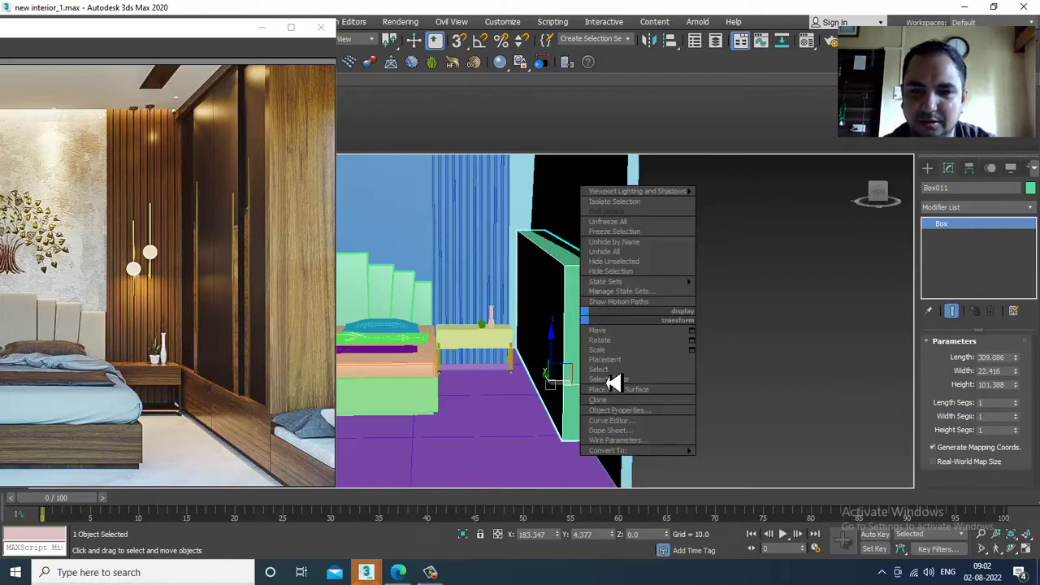
mouse_move(668, 452)
click(764, 464)
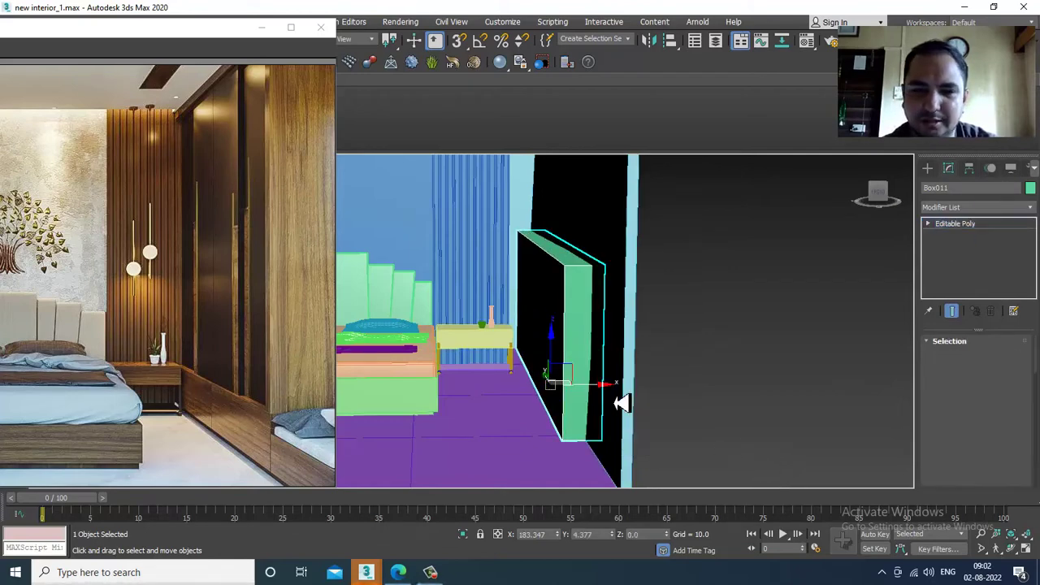
Move the box beside the right wall along X to about 173.9
drag(595, 392, 597, 392)
alt+middle_drag(597, 392, 687, 294)
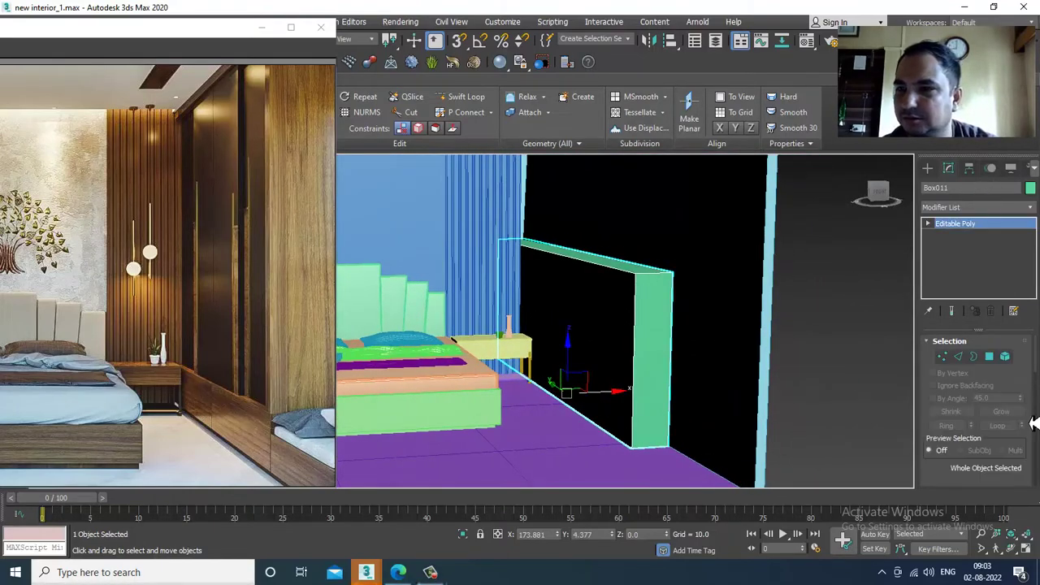
alt+middle_drag(764, 277, 673, 338)
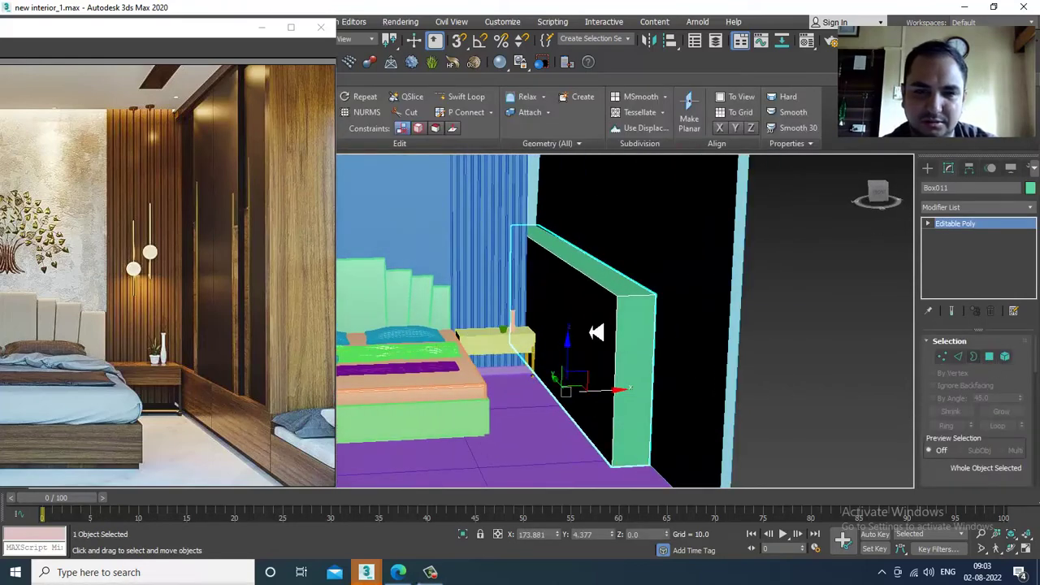
key(4)
click(564, 351)
alt+middle_drag(565, 351, 583, 357)
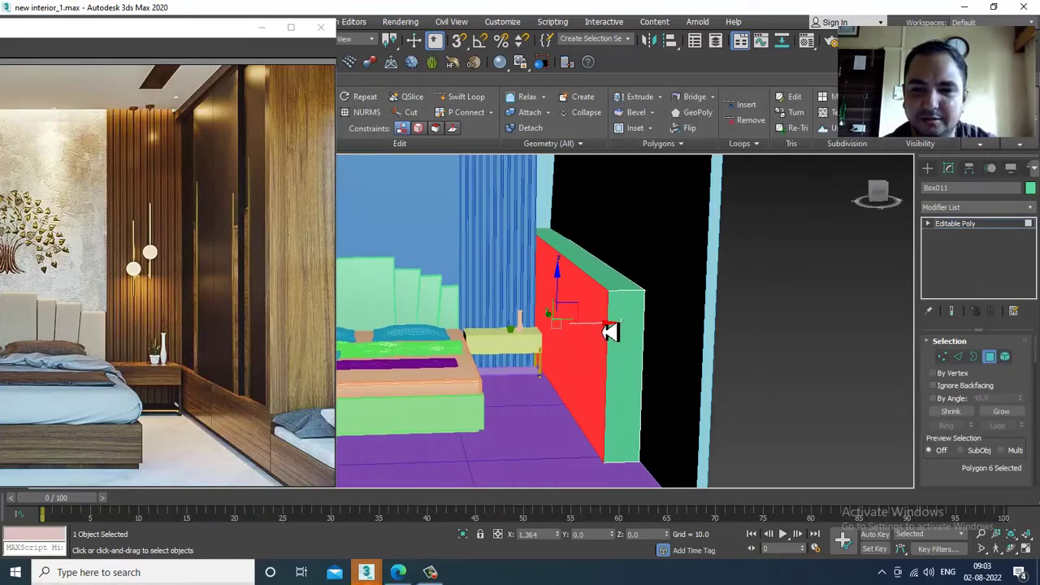
alt+middle_drag(615, 334, 631, 355)
Raise the four top vertices of the box beside the right wall to a height of about 201
key(1)
scroll(636, 321, down, 3)
key(F3)
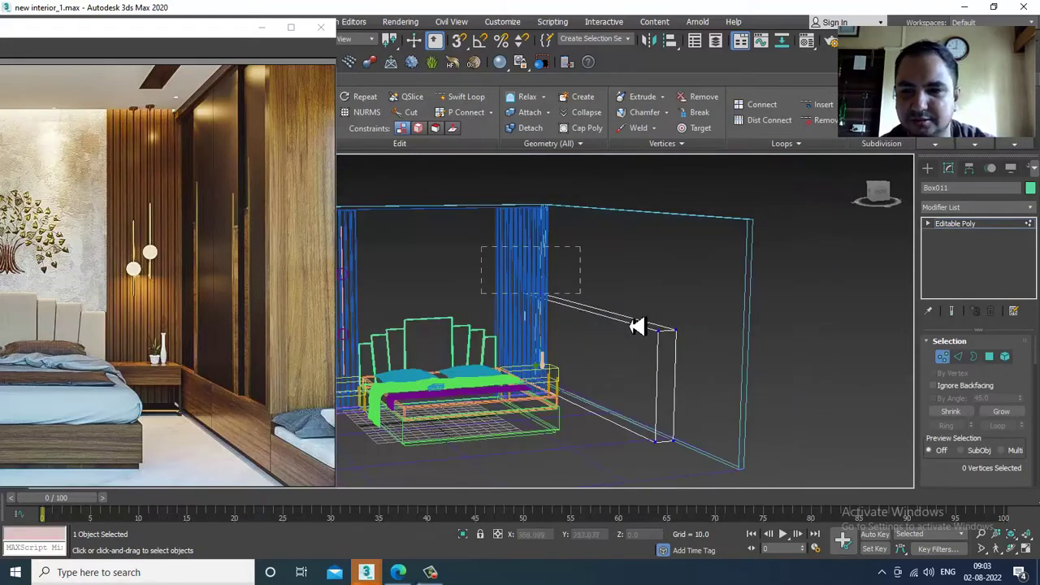
key(F3)
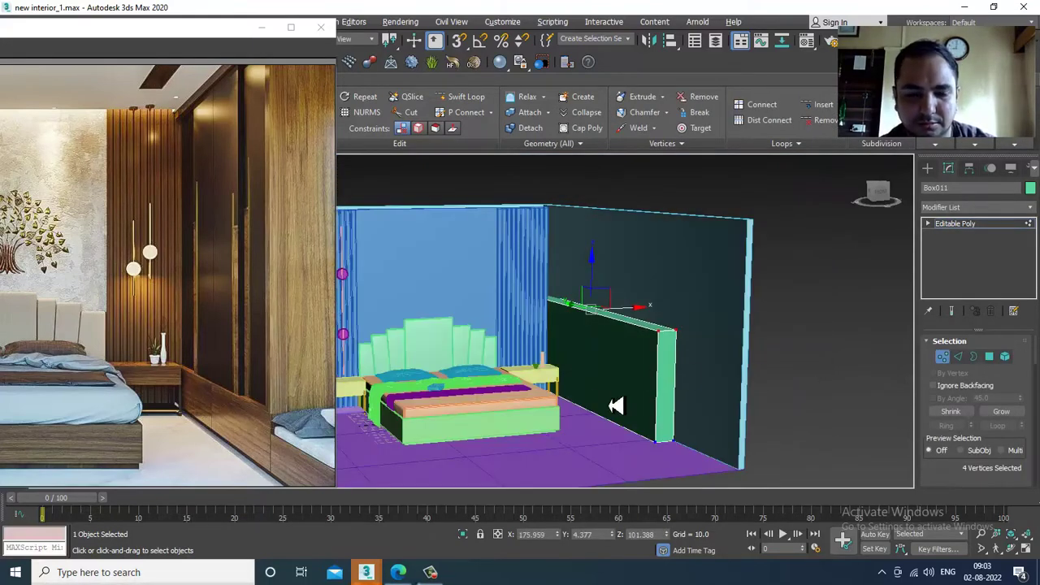
key(F3)
alt+middle_drag(607, 416, 560, 284)
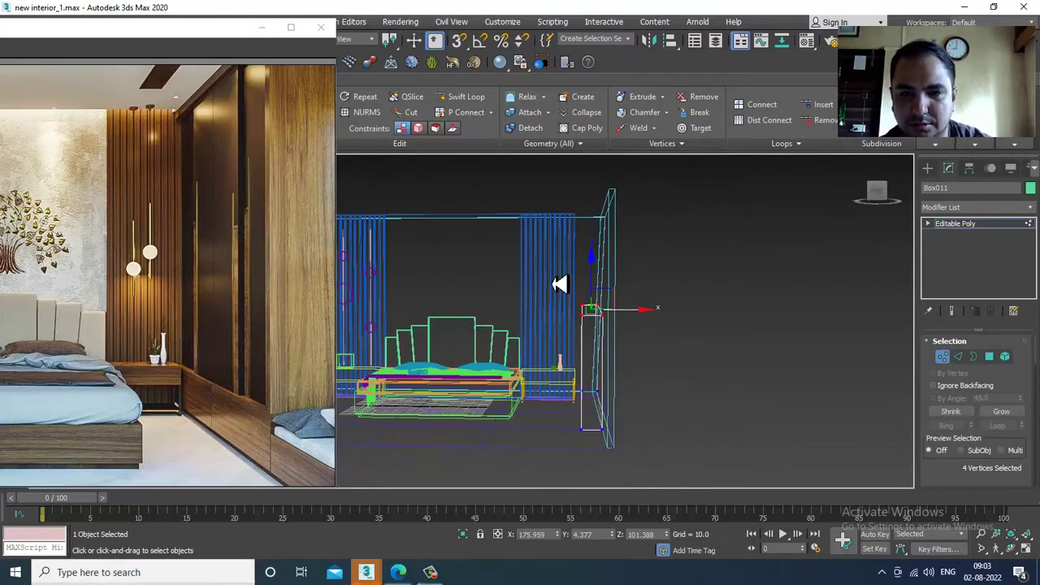
key(F3)
mouse_move(666, 348)
alt+middle_down()
mouse_move(601, 336)
mouse_move(611, 318)
mouse_move(647, 358)
alt+middle_up()
drag(596, 302, 622, 199)
alt+middle_drag(620, 253, 688, 306)
Maximize the Front view and examine how the top of the wardrobe box meets the wall's upper edge
key(alt+w)
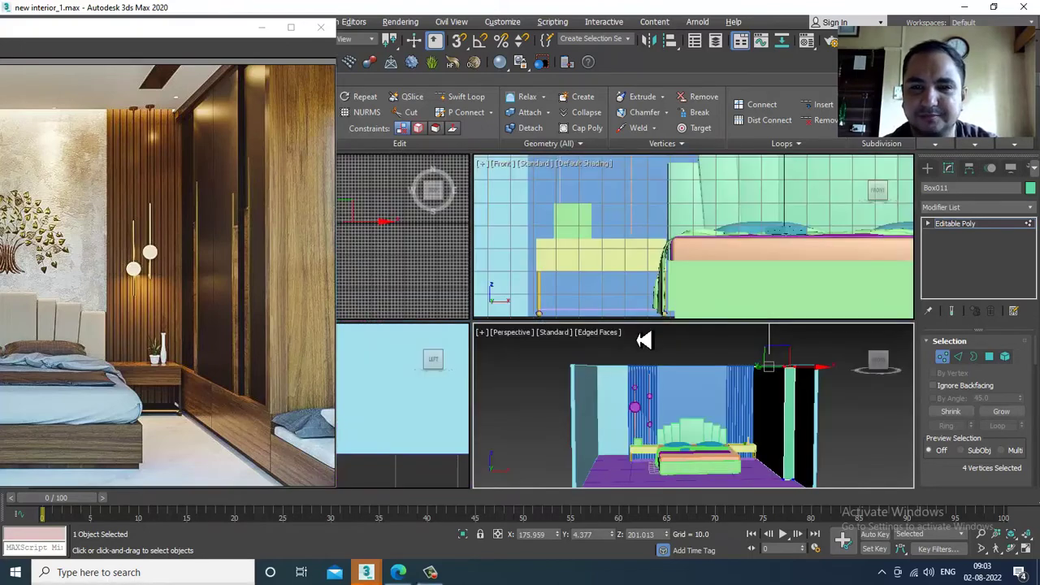
middle_drag(716, 253, 604, 271)
key(alt+w)
scroll(560, 350, down, 8)
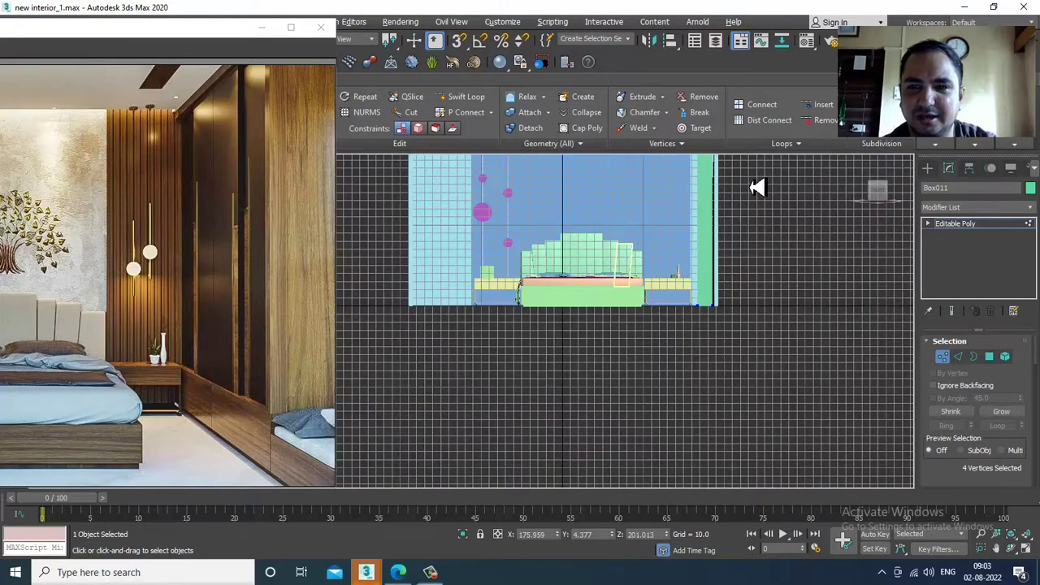
middle_drag(757, 188, 717, 289)
scroll(717, 288, up, 2)
scroll(683, 268, up, 4)
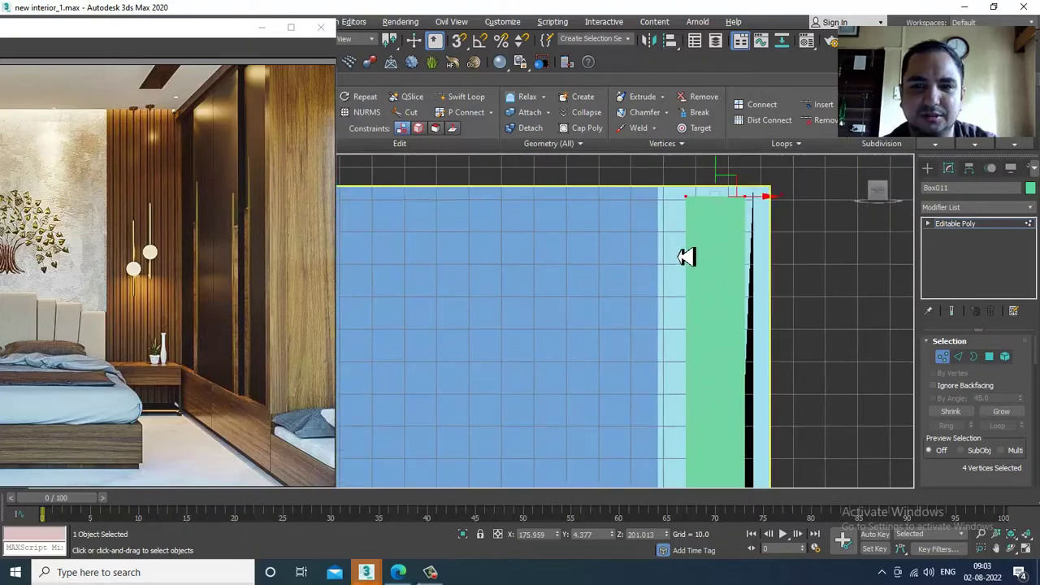
middle_drag(686, 240, 687, 260)
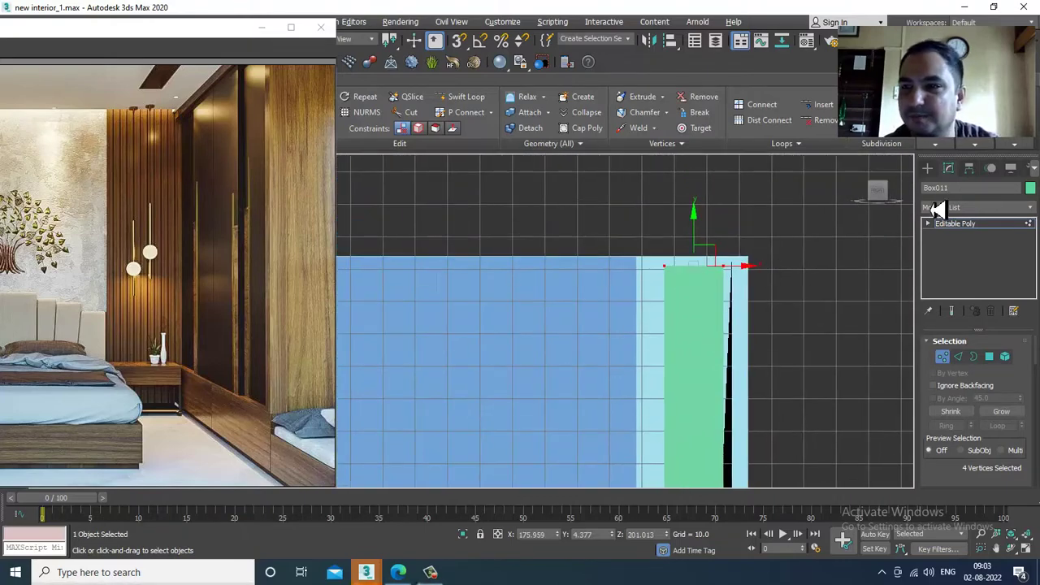
click(927, 168)
click(942, 186)
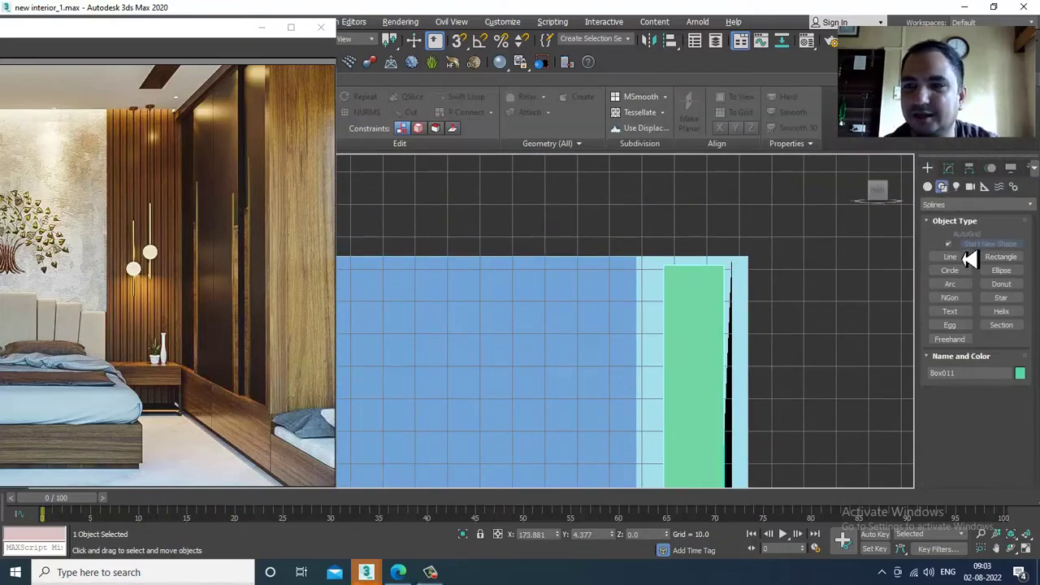
click(964, 258)
scroll(696, 279, up, 4)
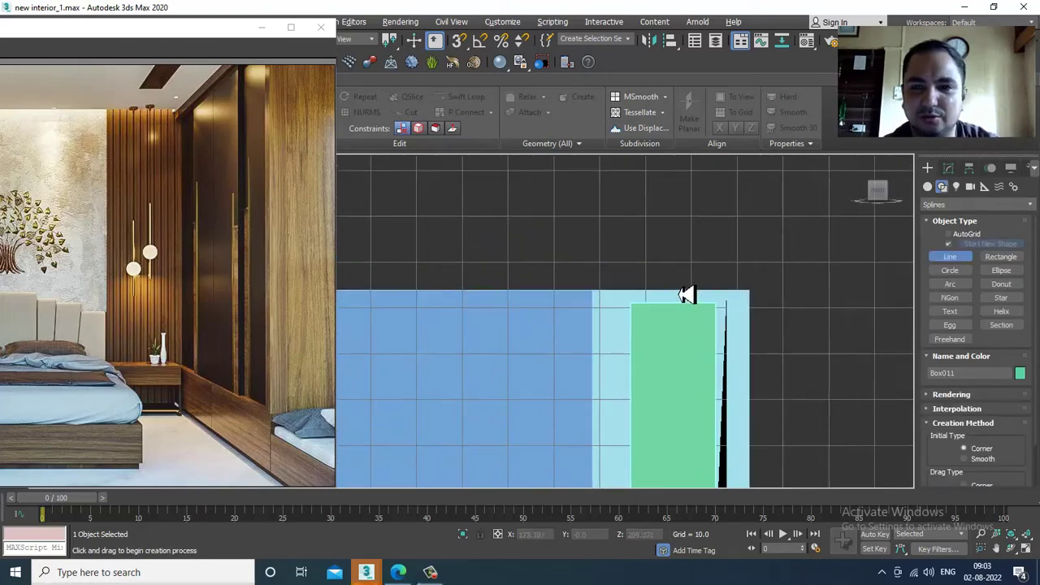
right_click(738, 280)
Raise the wardrobe box's top vertices slightly in the Front view, to just below the wall's upper edge
key(1)
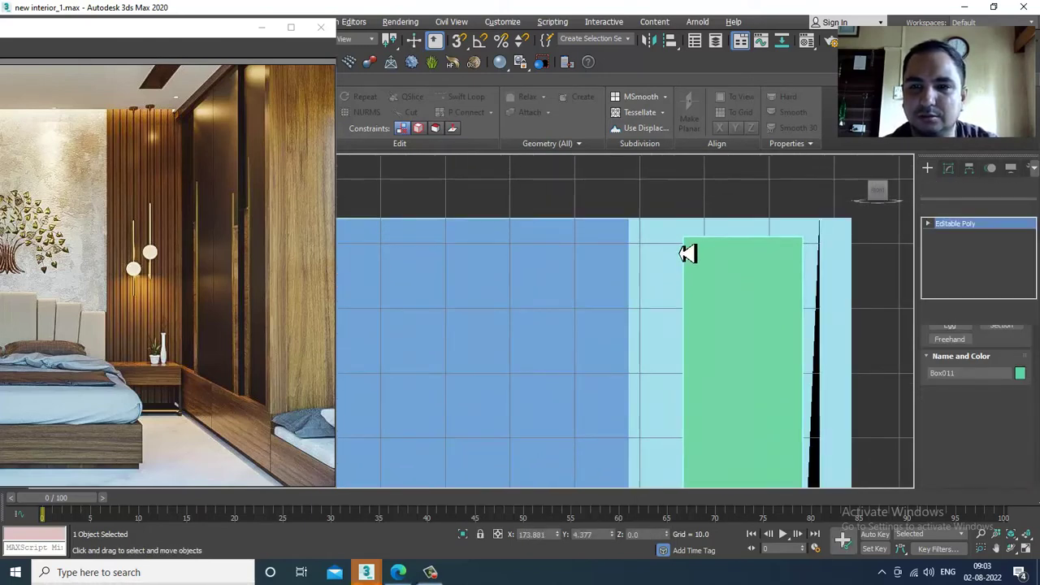
drag(752, 205, 750, 187)
Draw an L-shaped line in the Front view at the wardrobe box's upper front corner, with a horizontal leg about 9.7 long
click(928, 167)
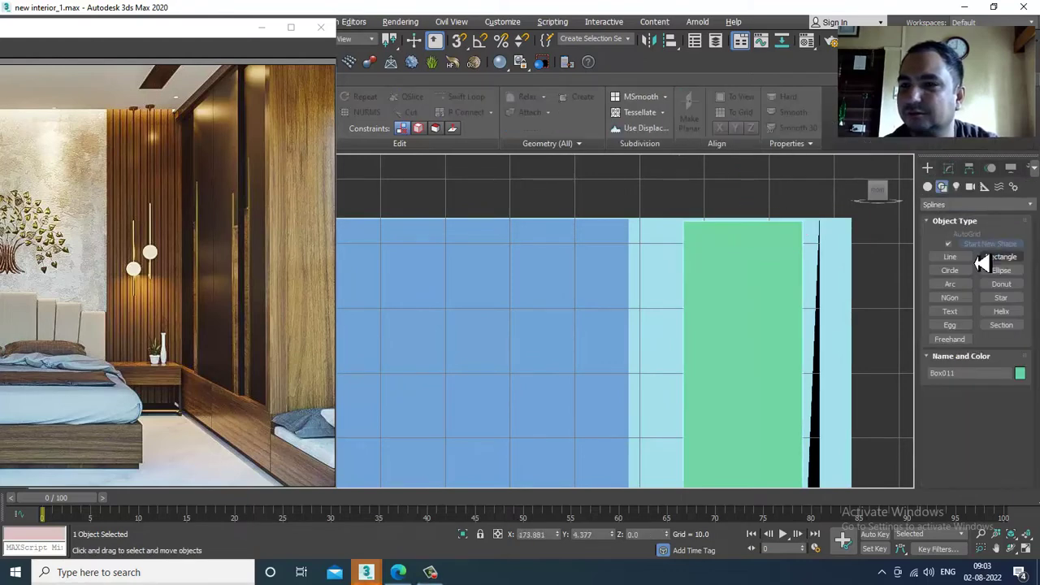
click(949, 259)
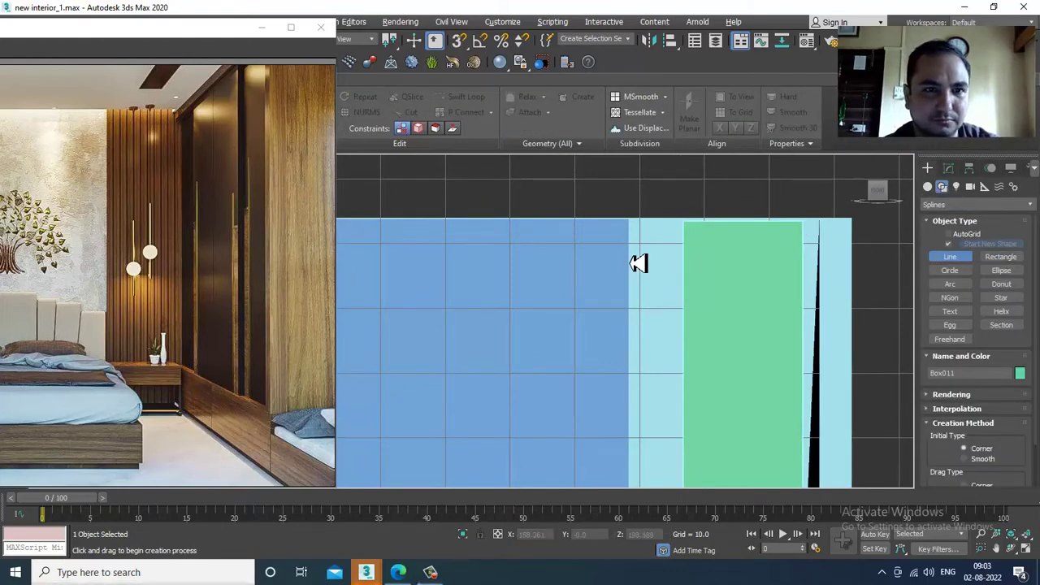
click(632, 257)
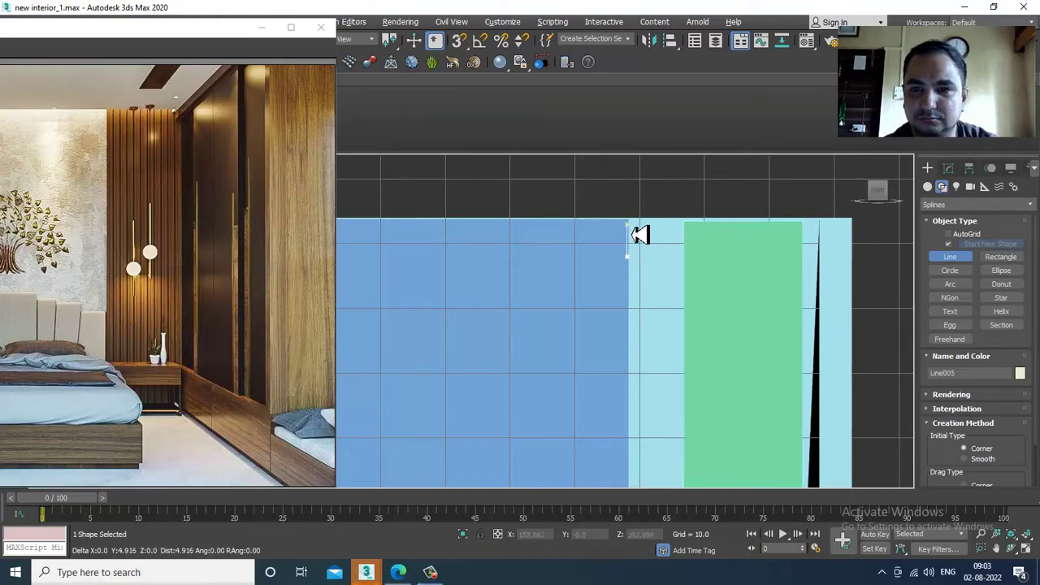
click(649, 228)
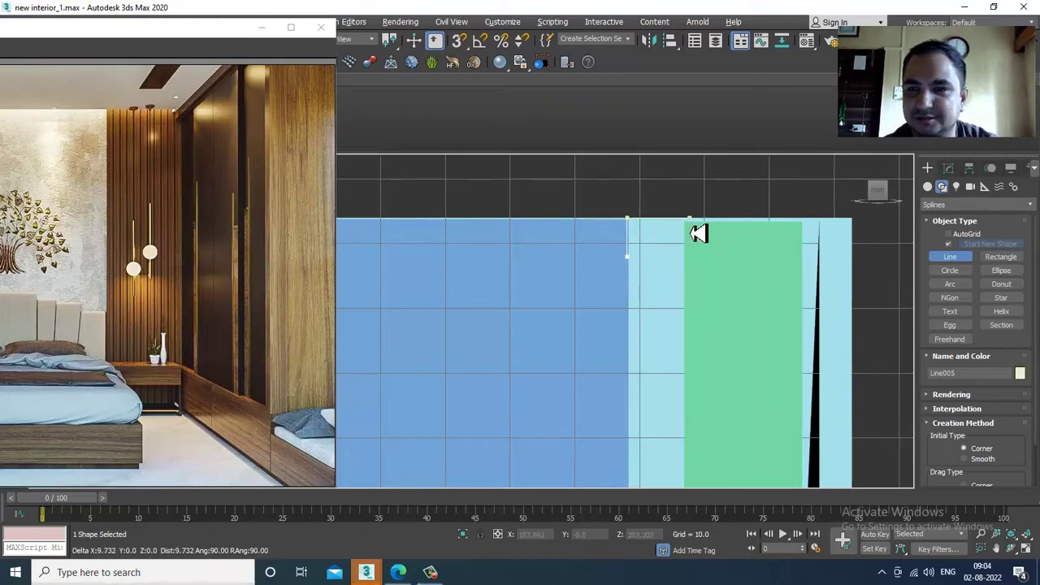
click(690, 233)
right_click(693, 234)
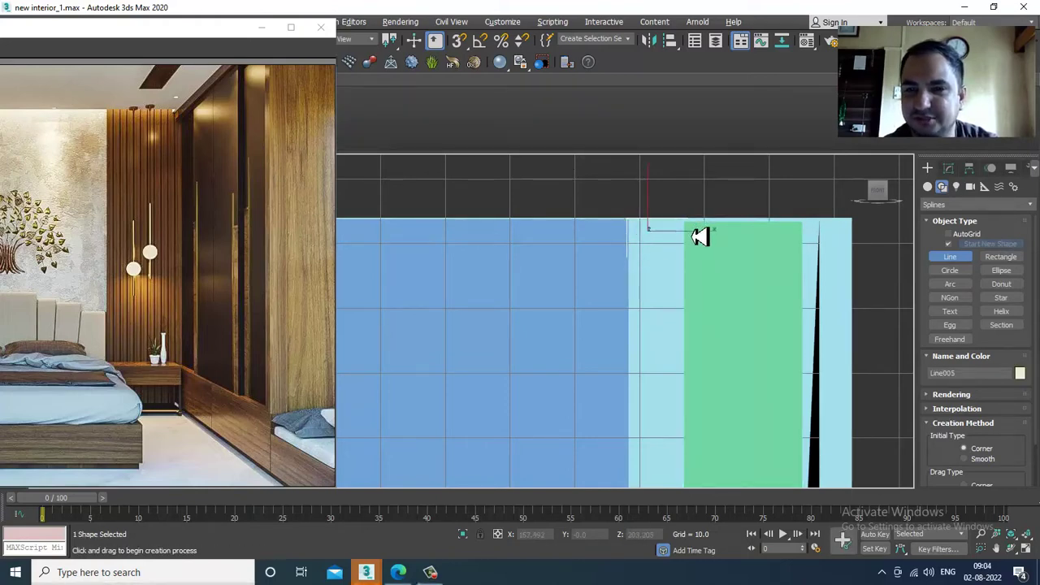
right_click(697, 238)
Extend the end vertex of the L-shaped line along X to about 171.4, working in the Perspective view
key(alt+w)
middle_drag(827, 408, 796, 395)
key(alt+w)
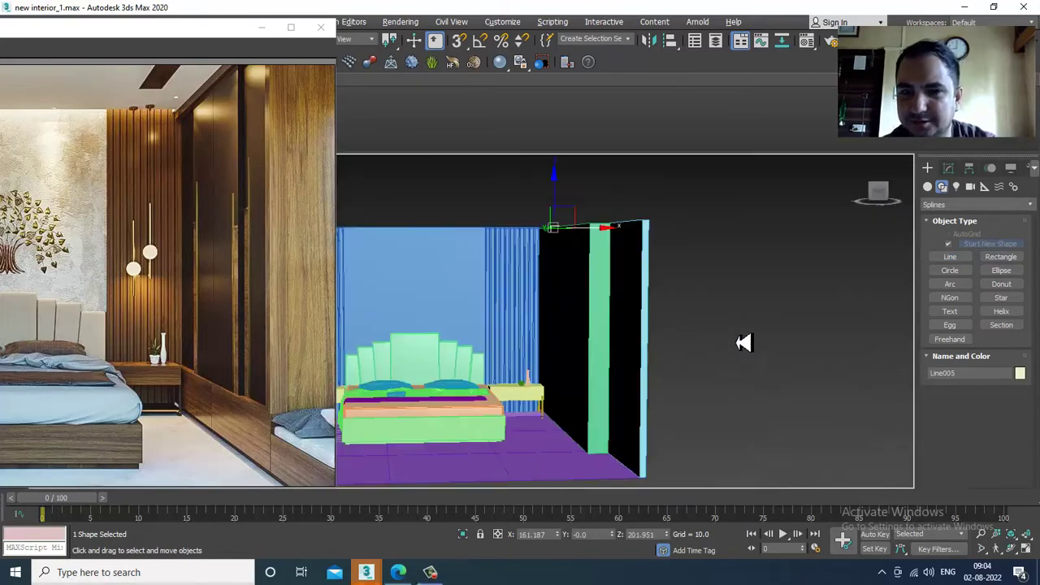
alt+middle_drag(742, 342, 908, 285)
scroll(623, 287, up, 4)
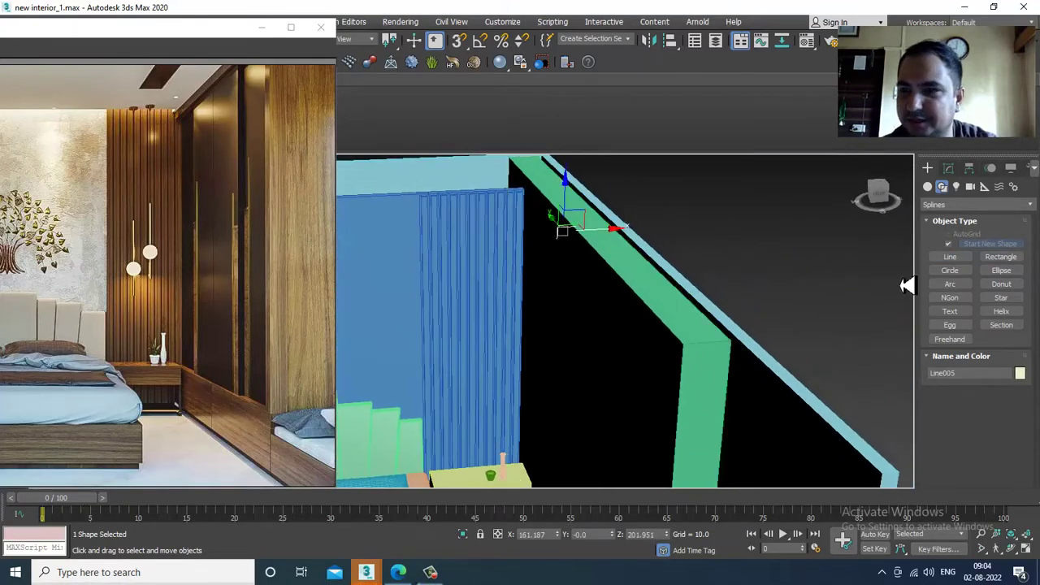
click(949, 168)
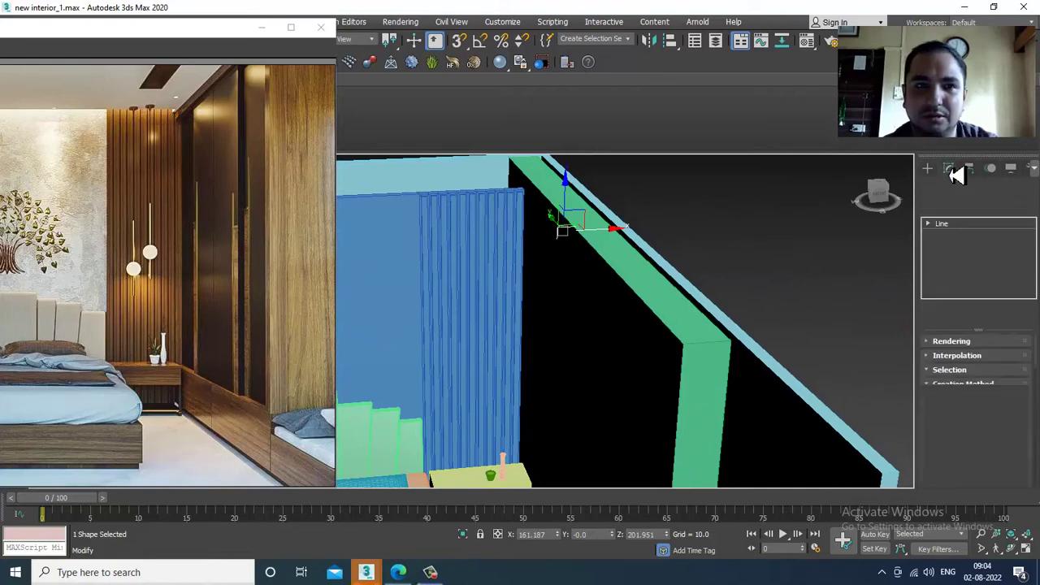
alt+middle_drag(655, 248, 622, 242)
key(1)
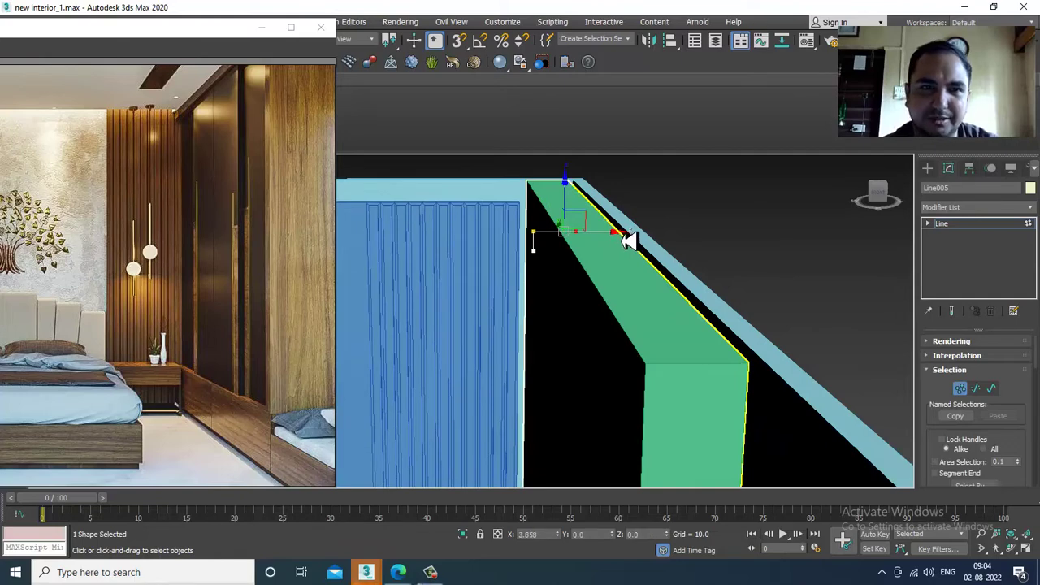
drag(630, 242, 631, 241)
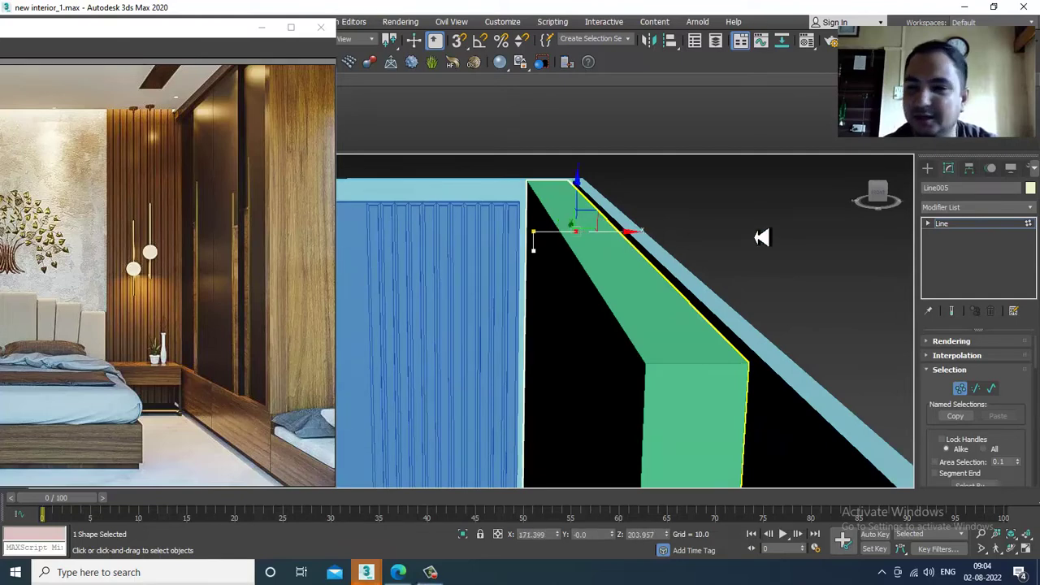
click(964, 225)
Enable the L-shaped line's thickness in the viewport and give it a rectangular cross-section
alt+middle_drag(884, 275, 1004, 403)
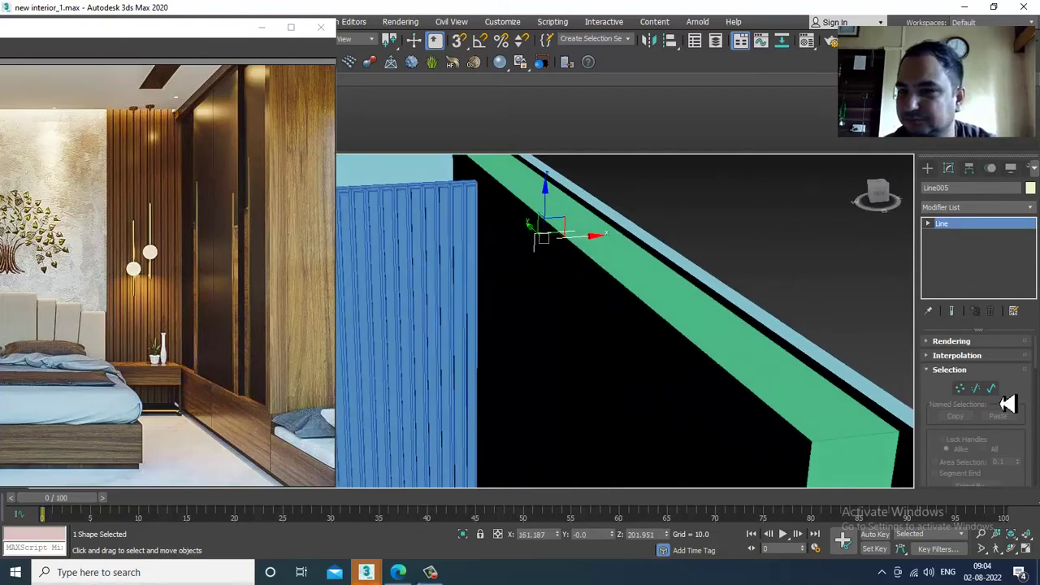
click(932, 342)
scroll(934, 351, down, 2)
scroll(975, 423, up, 3)
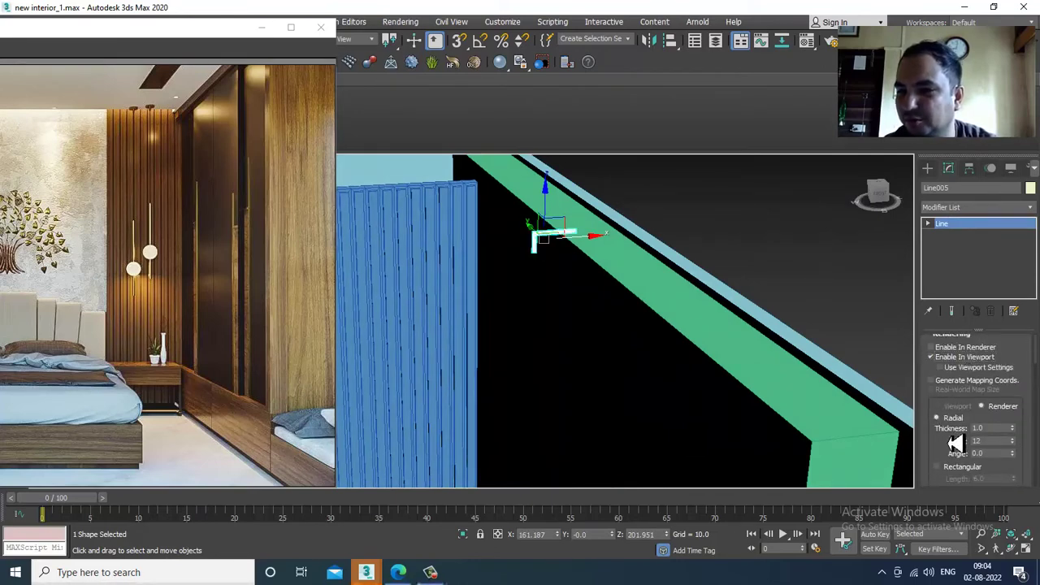
click(947, 467)
scroll(720, 362, up, 3)
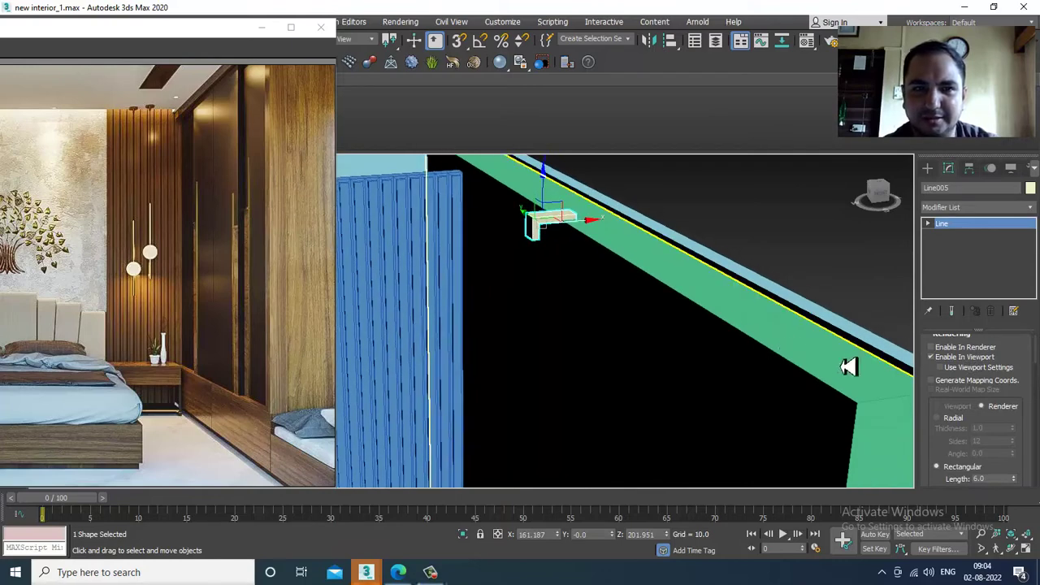
Increase the rectangular section length of the L-shaped line to about 292 so it runs along the wardrobe
scroll(1006, 431, down, 3)
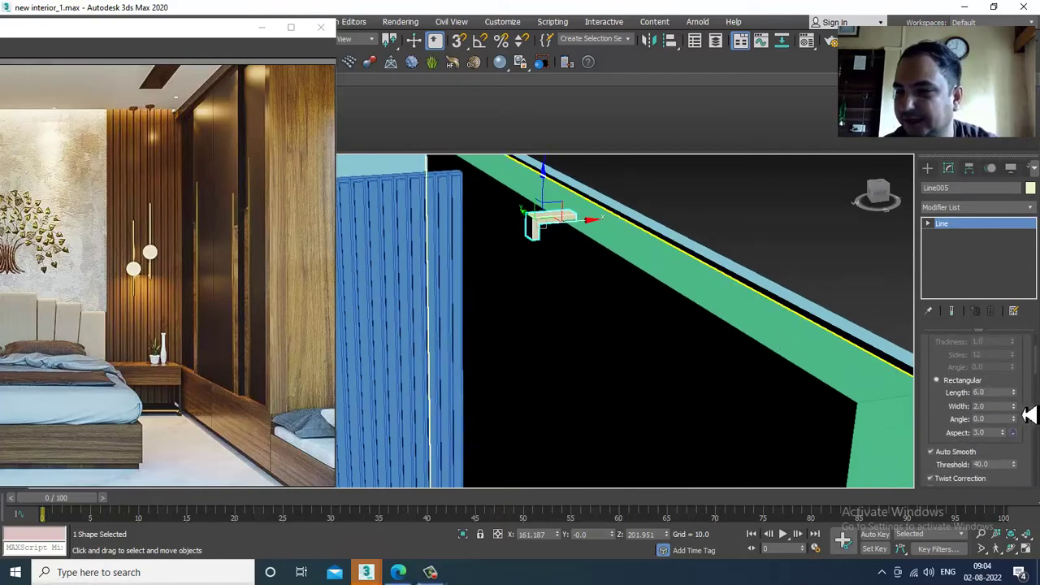
drag(1000, 157, 751, 10)
right_click(751, 10)
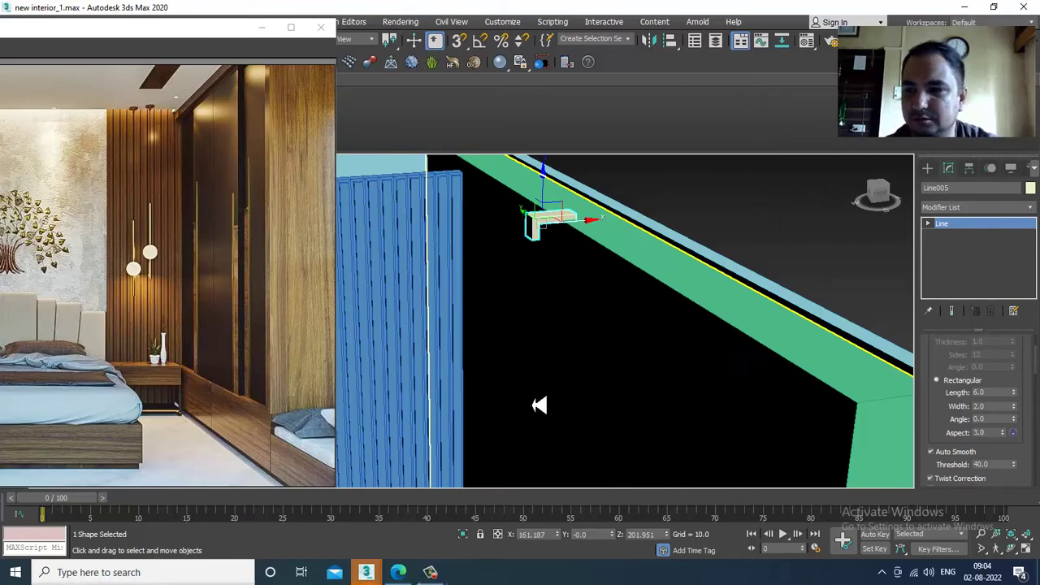
drag(1024, 402, 785, 483)
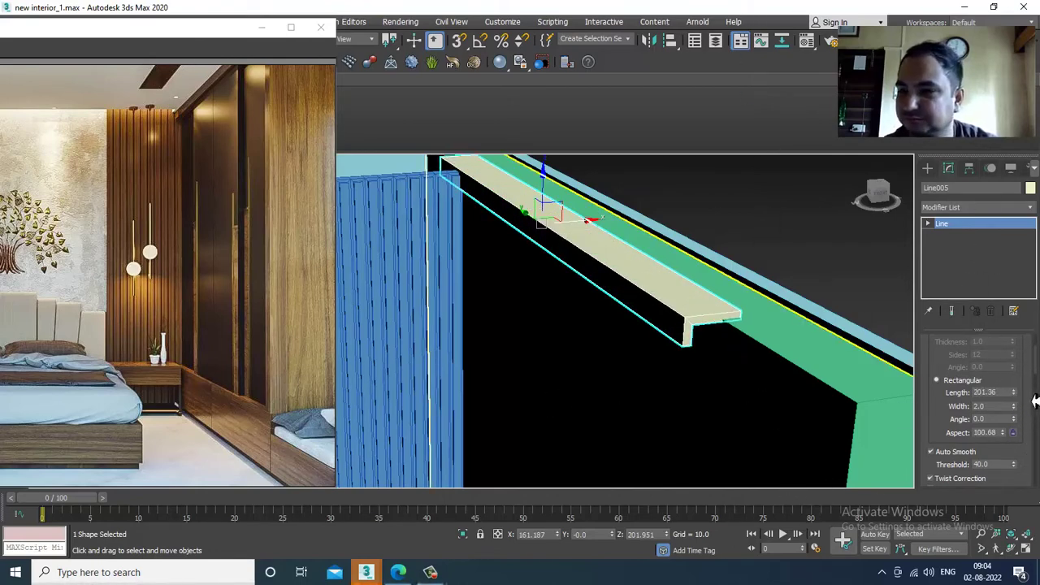
drag(1023, 404, 1015, 365)
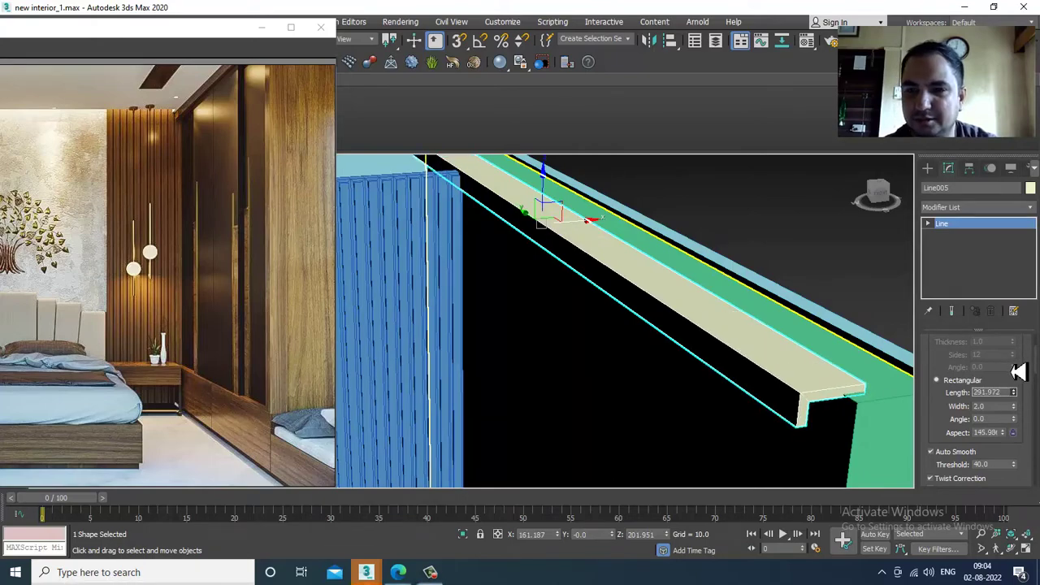
Shift the L-shaped trim along Y to about -69 and convert it to Editable Poly
alt+middle_drag(637, 368, 679, 270)
right_click(678, 271)
mouse_move(772, 406)
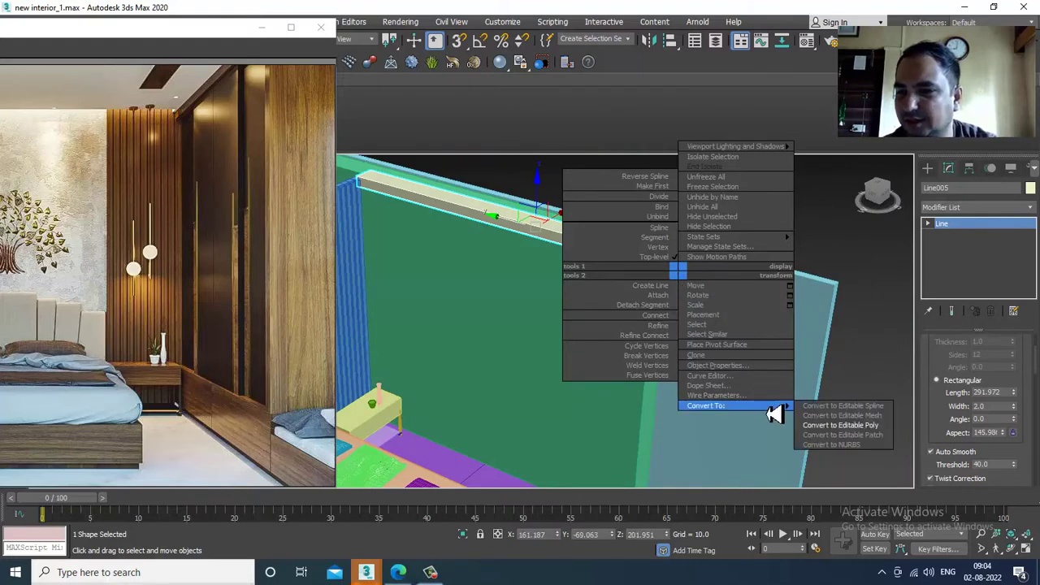
click(842, 425)
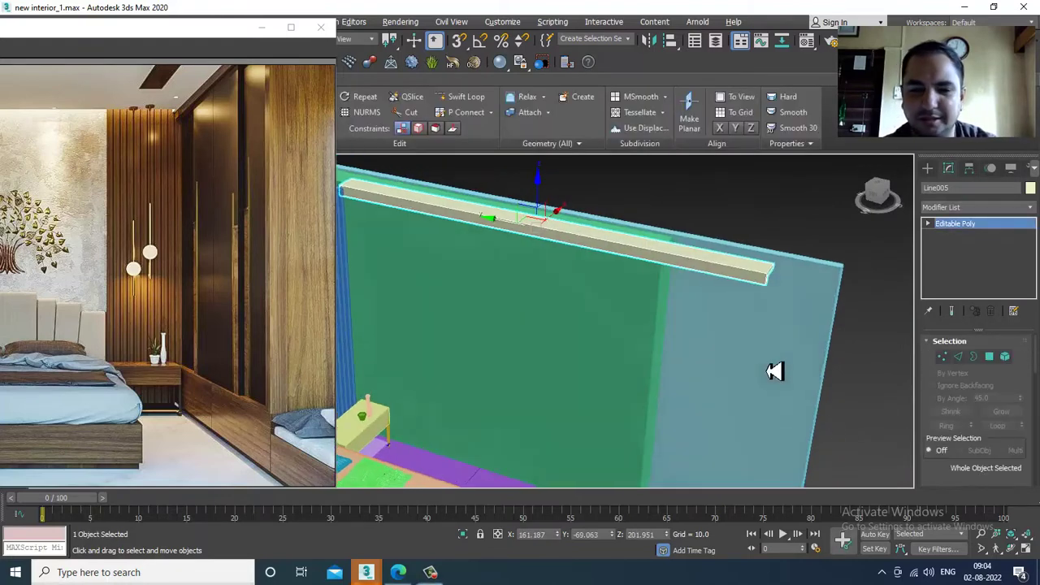
Move the trim's six front end vertices back along Y to about -151, flush with the wardrobe box's front end
click(431, 572)
click(431, 574)
alt+middle_drag(717, 393, 738, 385)
key(1)
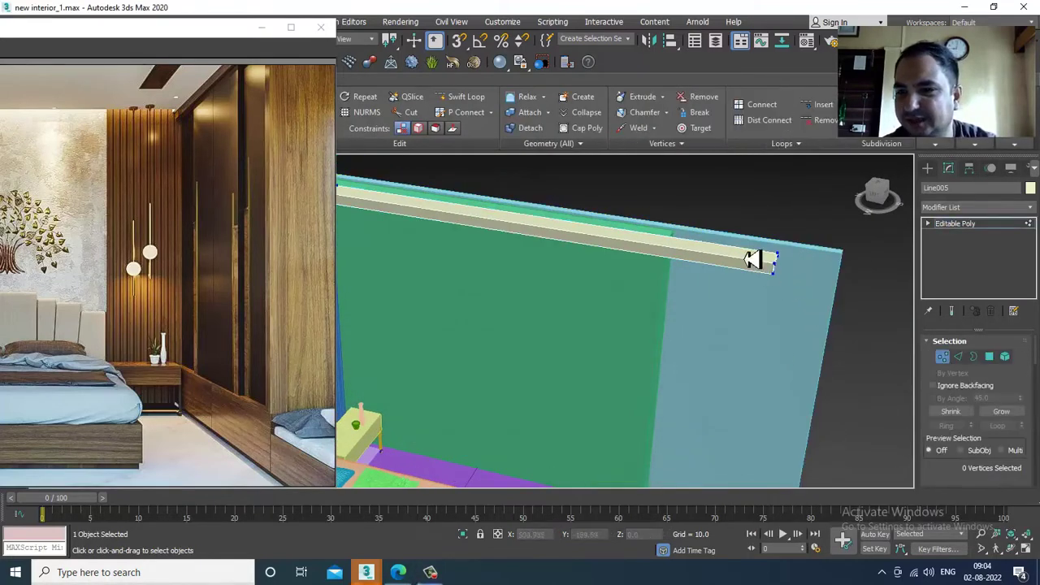
drag(832, 315, 811, 289)
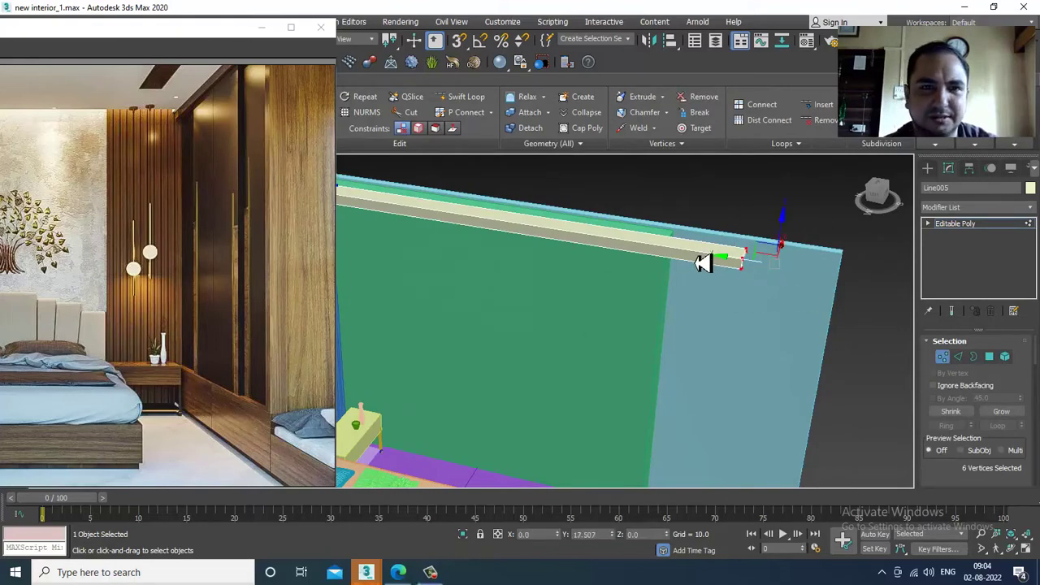
alt+middle_drag(760, 318, 719, 276)
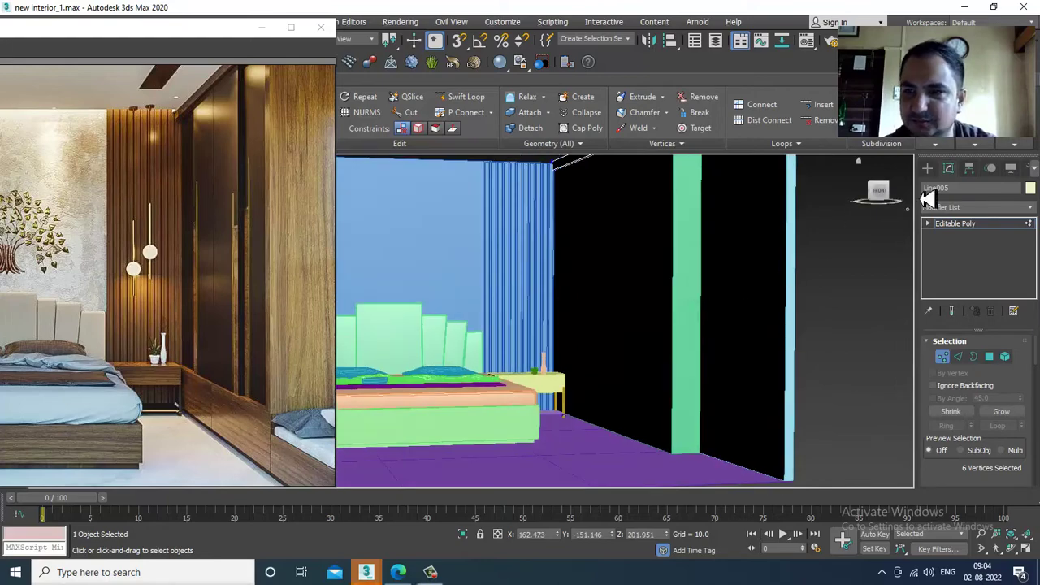
Shorten the wardrobe box by moving its four front end vertices along Y to about -141.6
click(974, 227)
alt+middle_drag(752, 344, 684, 239)
click(674, 300)
key(1)
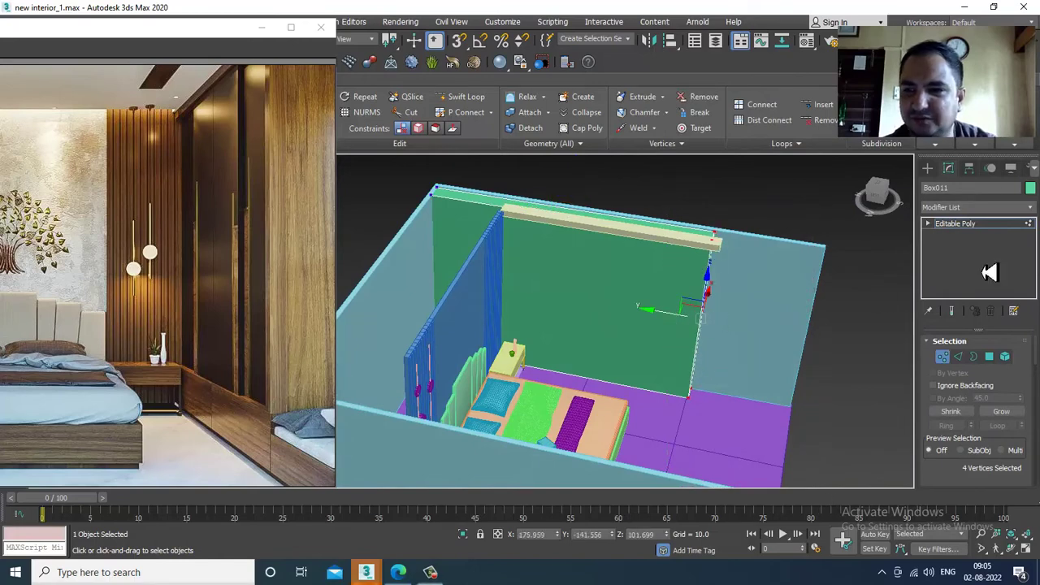
click(959, 223)
Move the top trim's six front end vertices about 10 units along Y to match the wardrobe box's end
click(713, 250)
scroll(715, 248, up, 3)
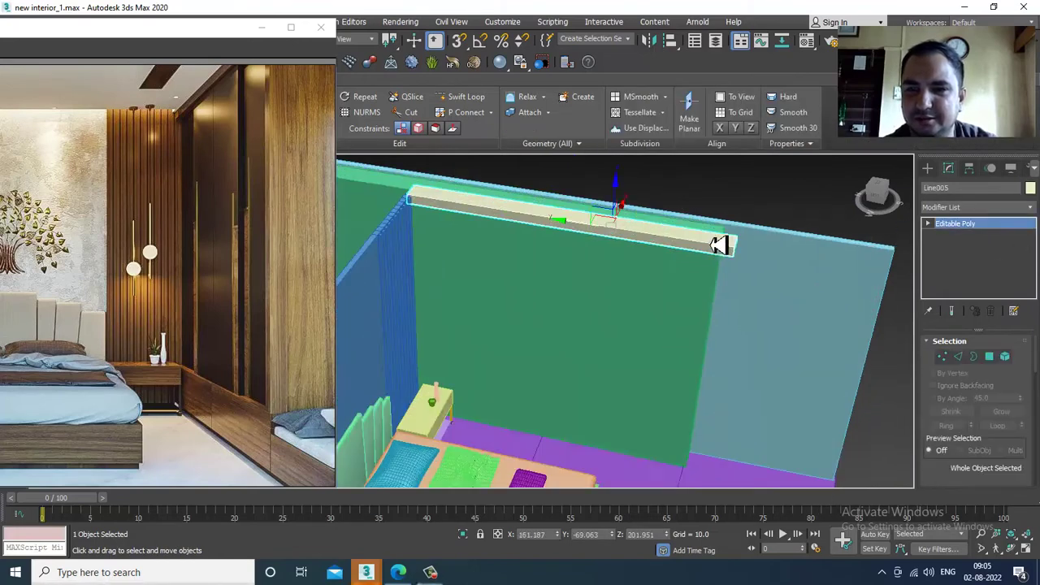
key(1)
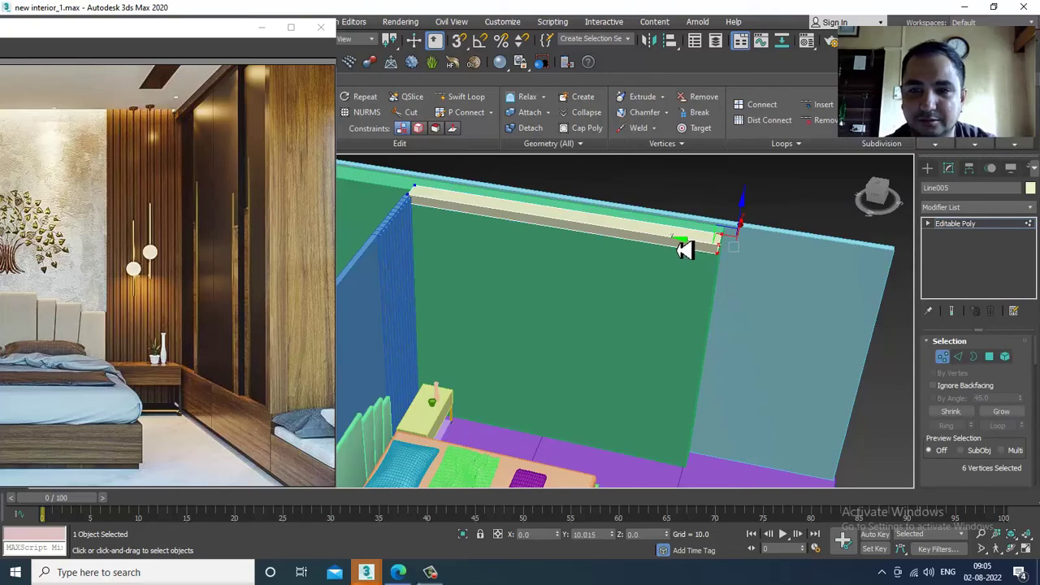
alt+middle_drag(723, 237, 870, 262)
click(1006, 227)
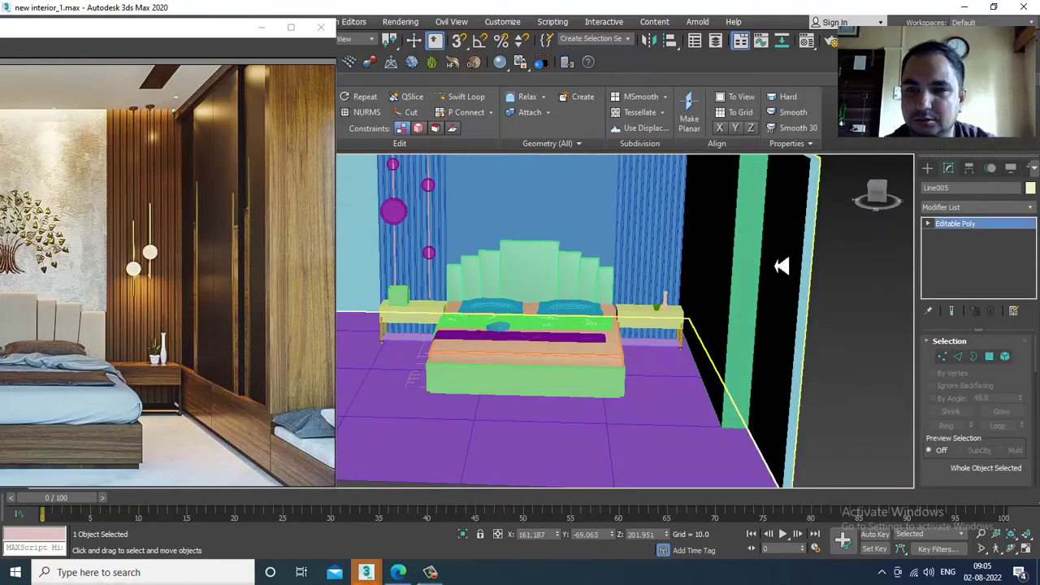
Use Swift Loop to divide the wardrobe box with a horizontal loop near its base, a vertical loop beside the slats and a narrow vertical pair
click(755, 271)
key(w)
alt+middle_drag(703, 247, 657, 231)
click(466, 99)
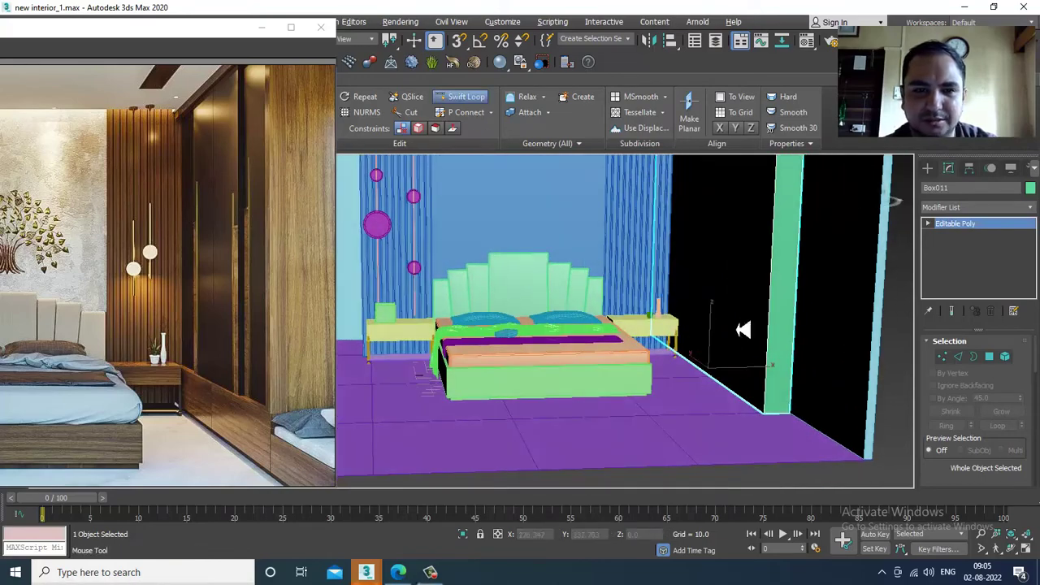
alt+middle_drag(798, 347, 735, 296)
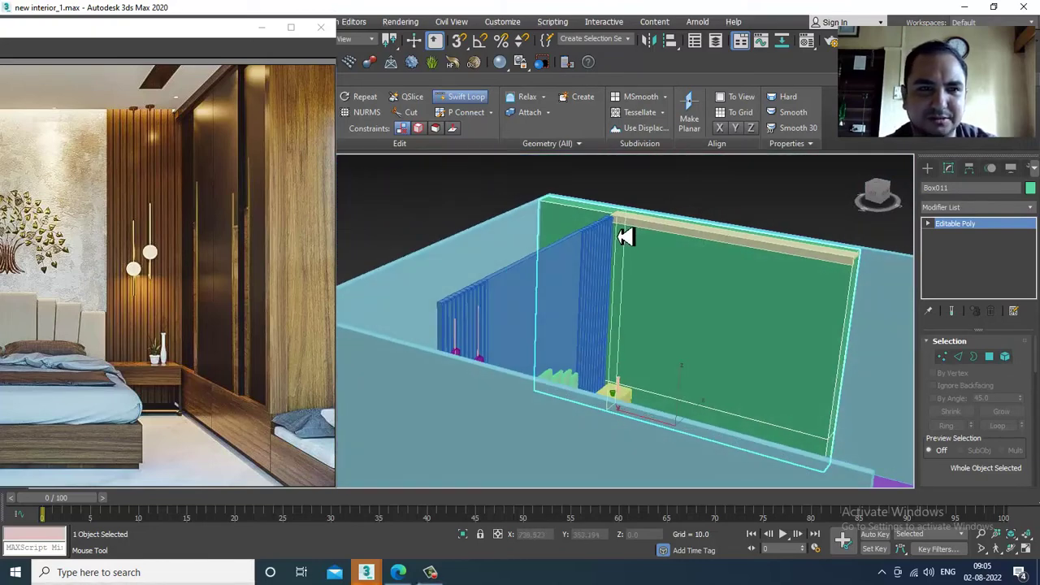
alt+middle_drag(626, 236, 696, 260)
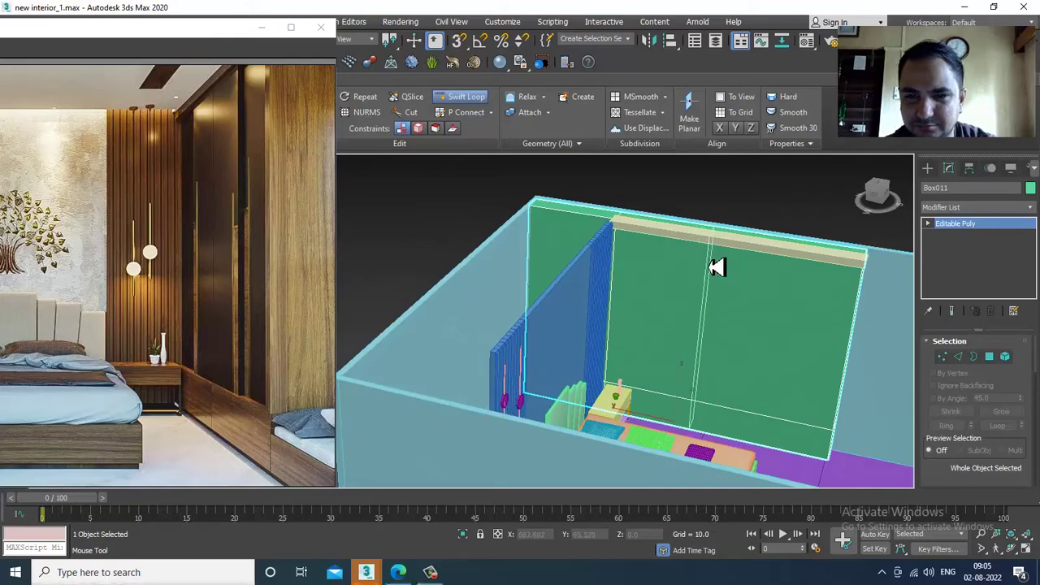
scroll(685, 264, up, 3)
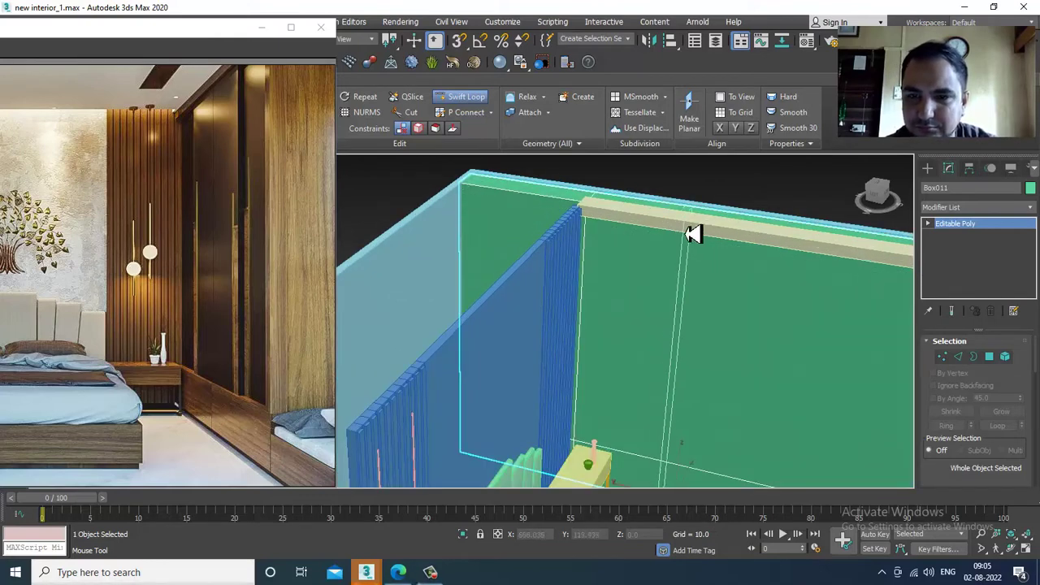
scroll(721, 245, up, 3)
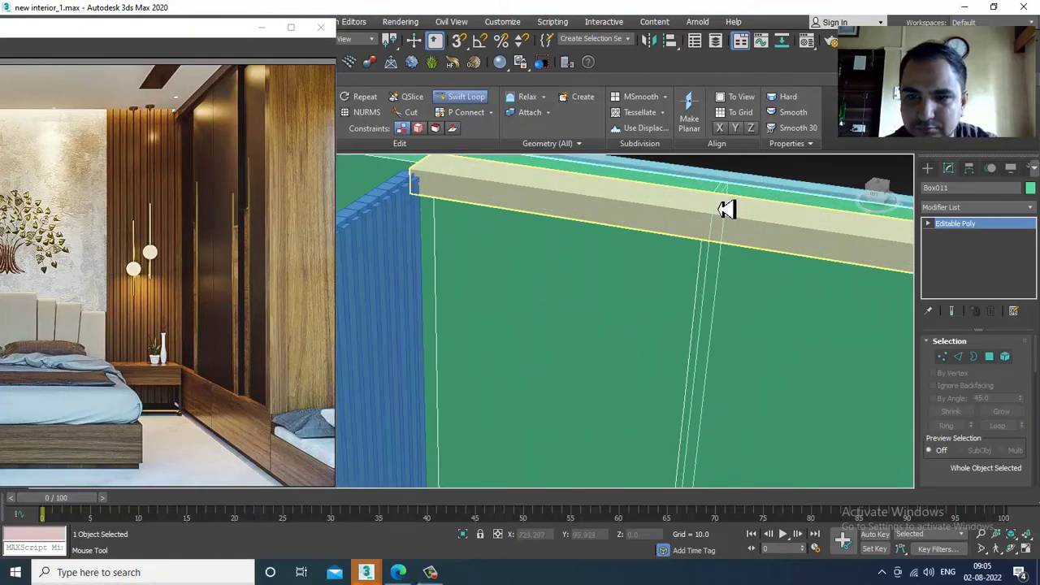
right_click(782, 314)
Bevel the narrow vertical polygon above the base loop inward to form a door groove on the wardrobe front
scroll(727, 272, down, 4)
mouse_move(720, 312)
alt+middle_down()
mouse_move(720, 287)
mouse_move(704, 299)
mouse_move(723, 315)
alt+middle_up()
scroll(692, 307, up, 5)
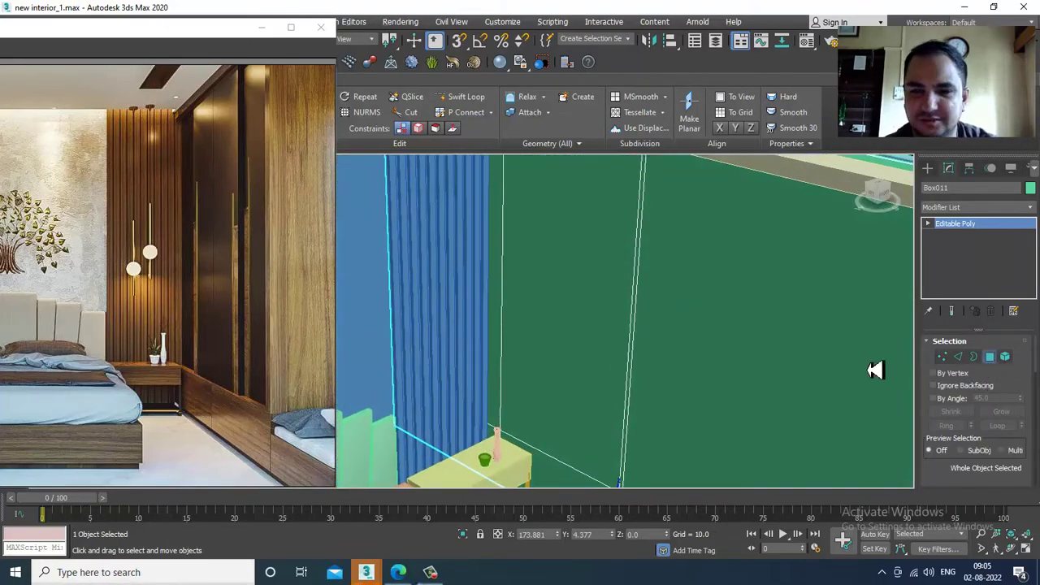
click(720, 371)
scroll(701, 342, up, 2)
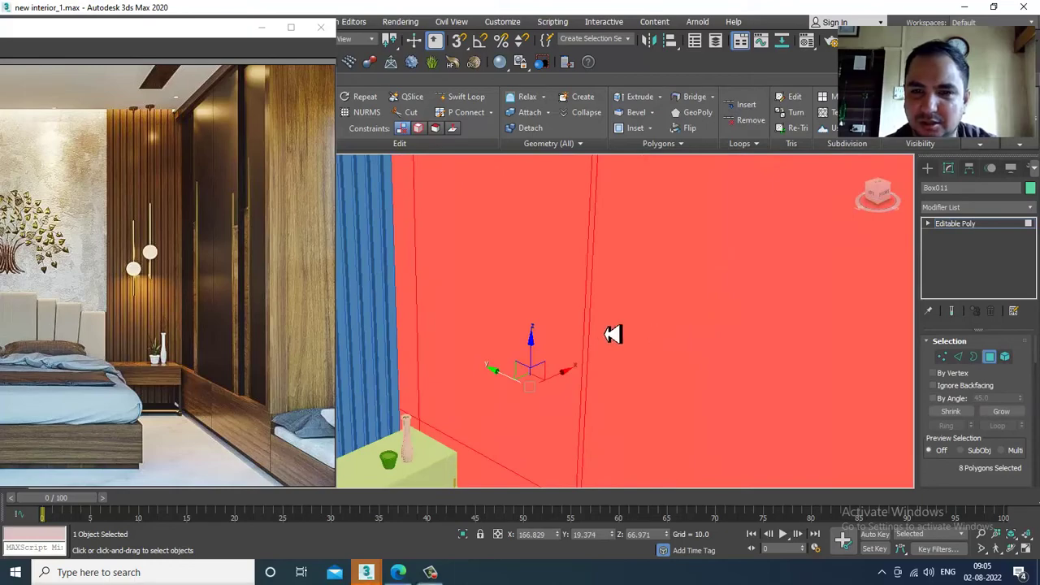
click(586, 332)
scroll(683, 337, down, 4)
alt+middle_drag(684, 331, 716, 327)
scroll(957, 478, down, 4)
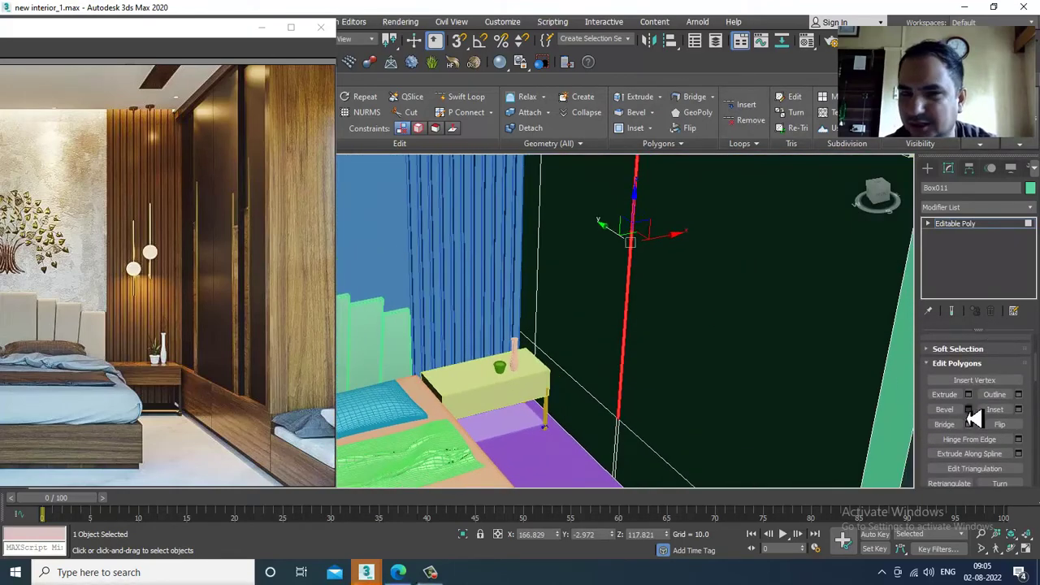
alt+middle_drag(717, 322, 563, 350)
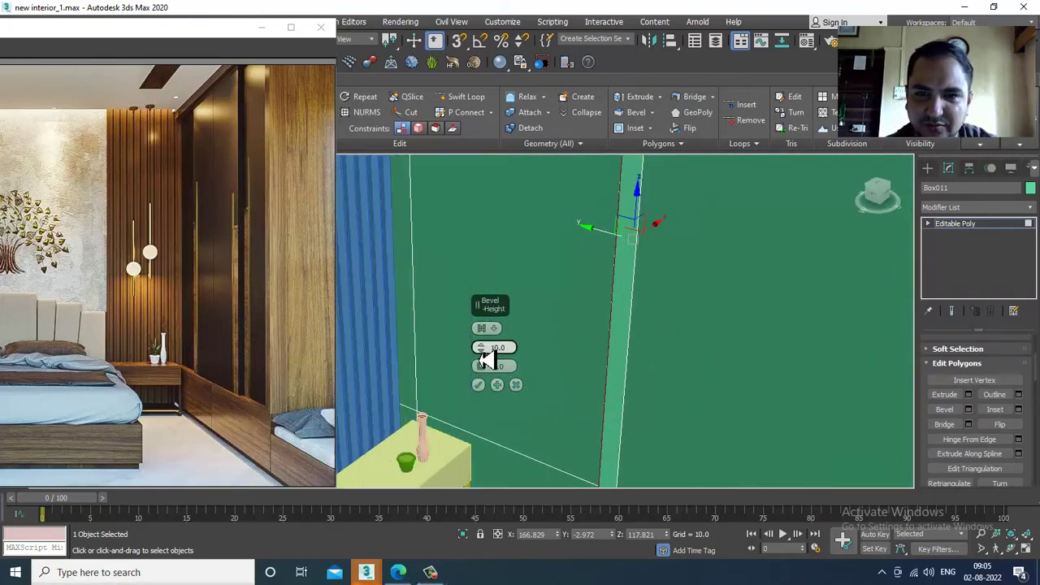
drag(488, 373, 517, 407)
click(478, 385)
Examine the door groove on the wardrobe front from several angles
alt+middle_drag(691, 339, 713, 325)
alt+middle_drag(633, 275, 583, 287)
scroll(587, 292, up, 3)
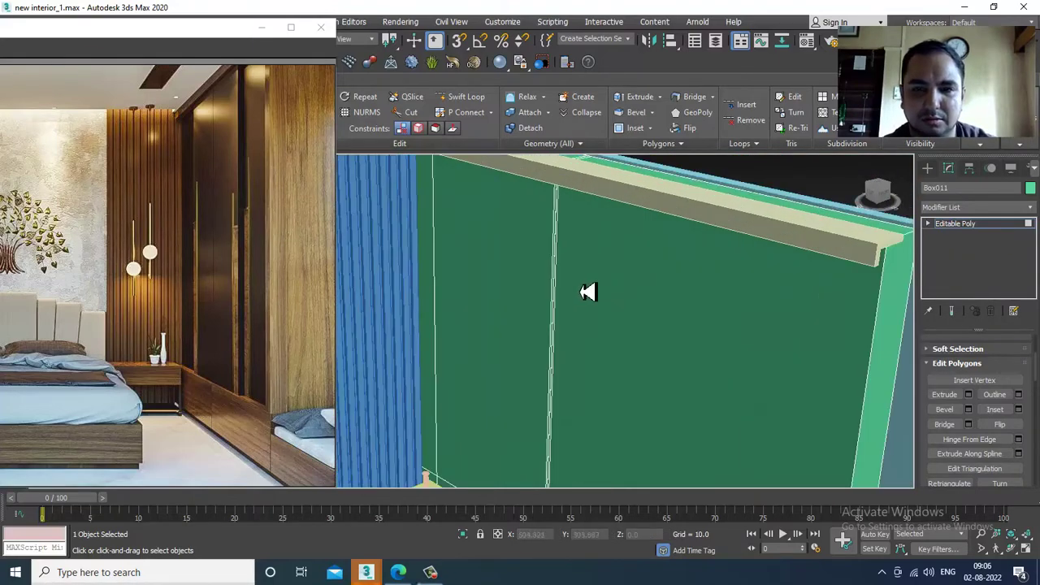
middle_drag(636, 310, 655, 316)
scroll(656, 309, down, 3)
alt+middle_drag(702, 340, 580, 298)
scroll(675, 318, down, 2)
scroll(561, 296, up, 2)
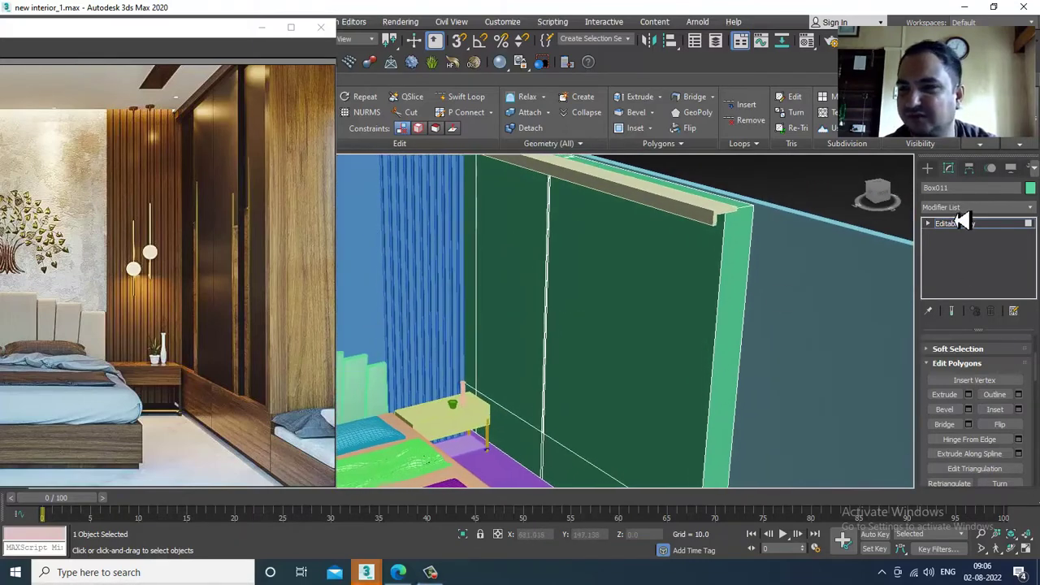
click(929, 171)
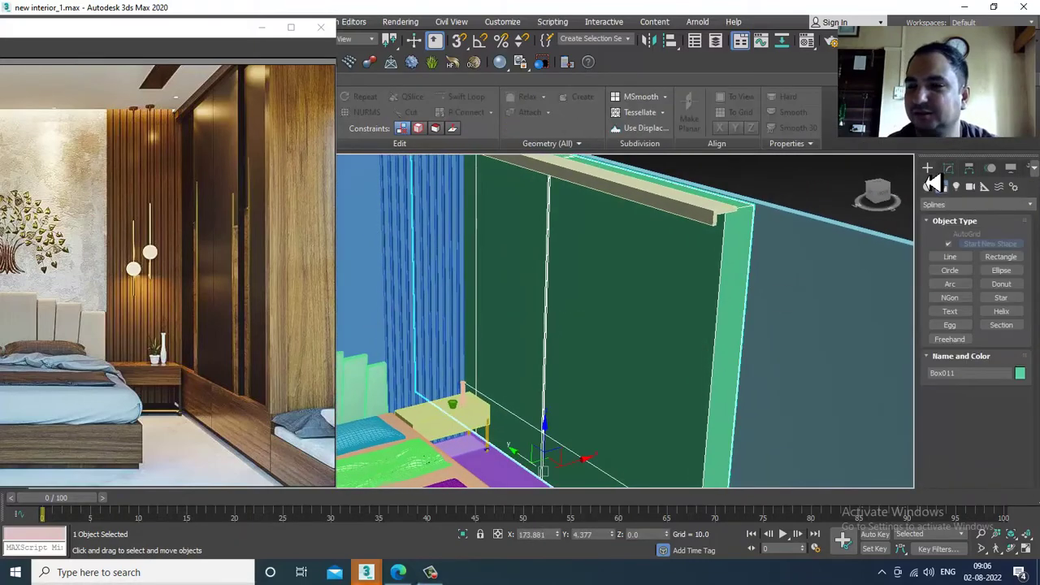
click(955, 259)
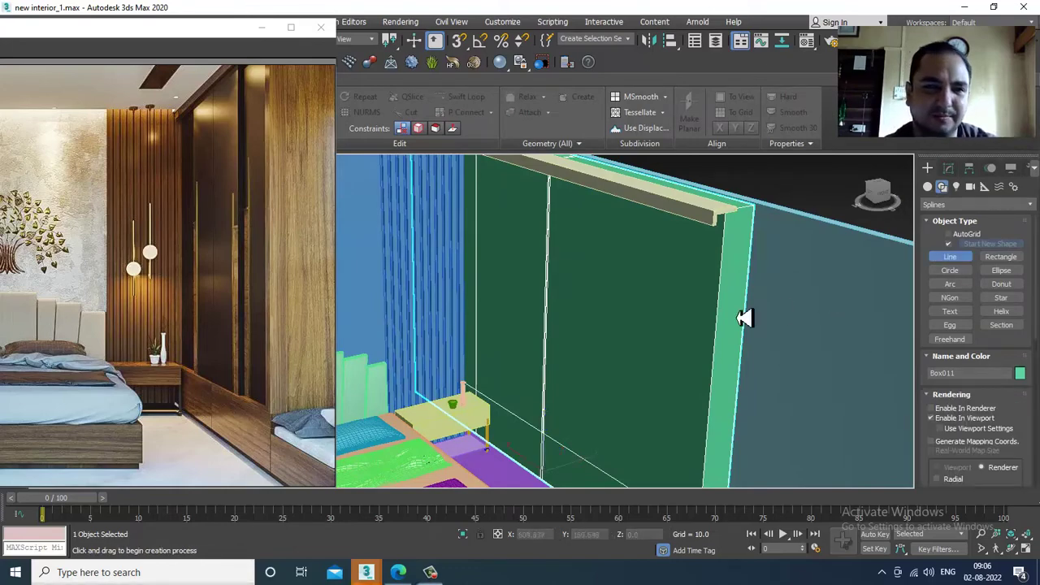
middle_drag(633, 301, 648, 300)
Straighten the room's leaning right wall in the front wireframe view by moving its slanted bottom vertices outward along X to about 190
key(alt+w)
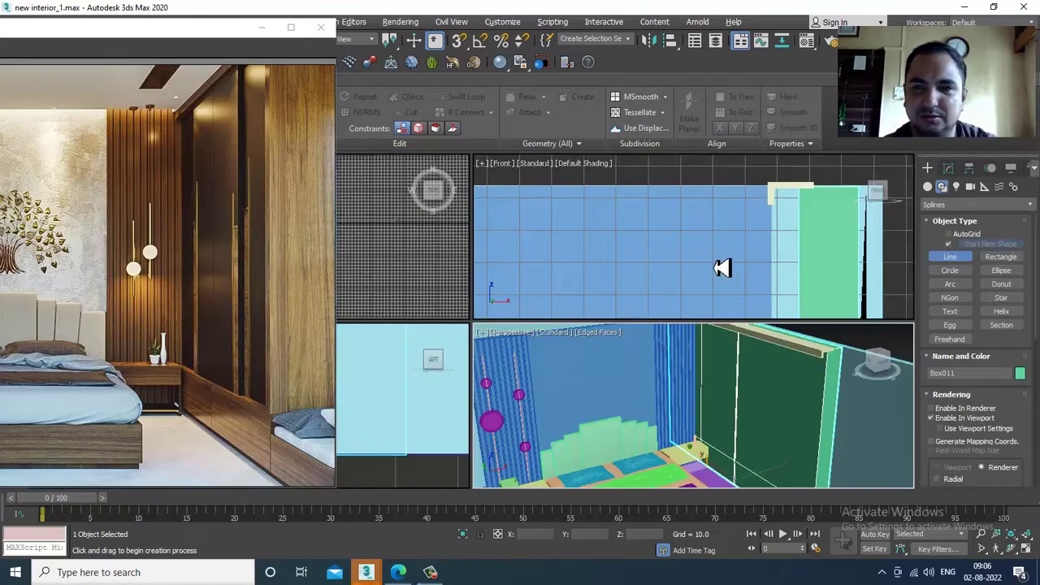
key(alt+w)
scroll(709, 296, down, 6)
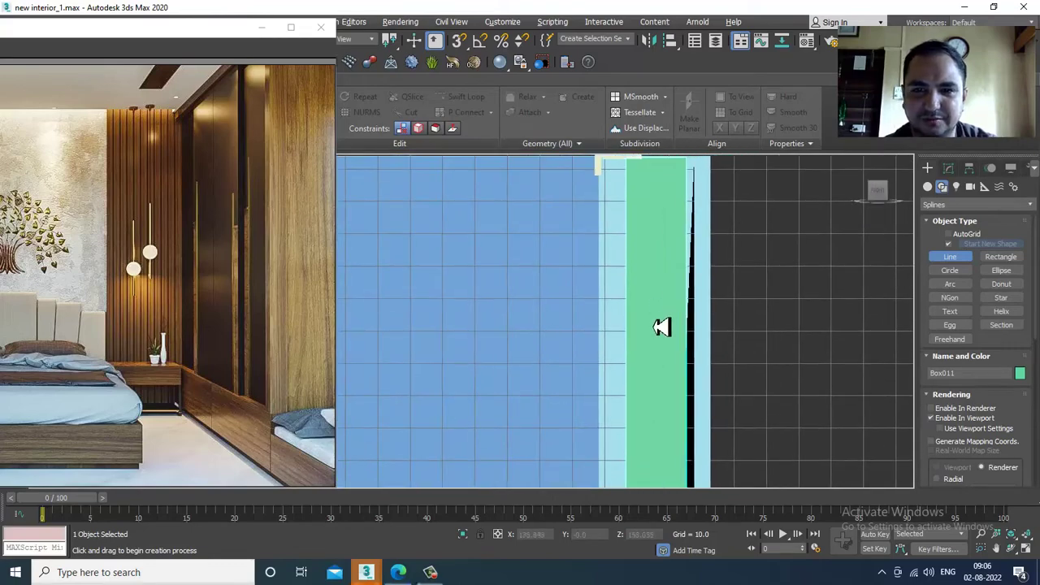
scroll(690, 283, up, 5)
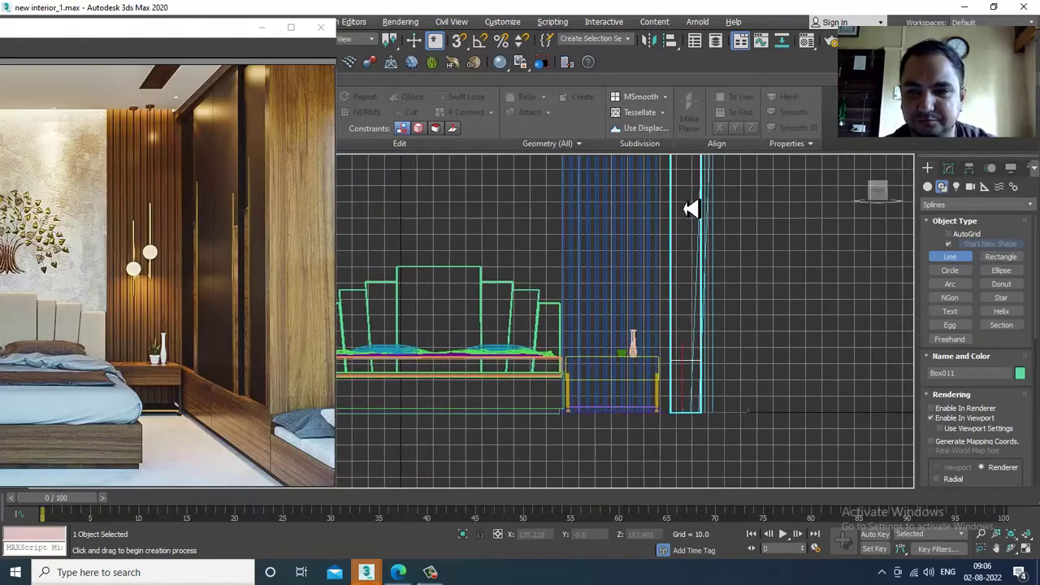
right_click(703, 332)
click(704, 331)
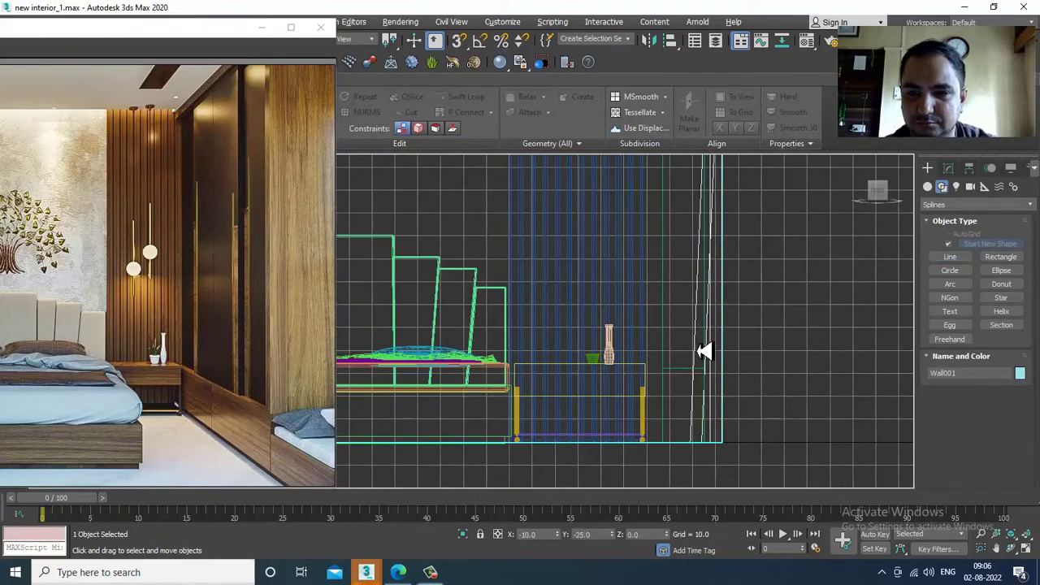
scroll(704, 350, up, 2)
key(1)
middle_drag(727, 485, 716, 335)
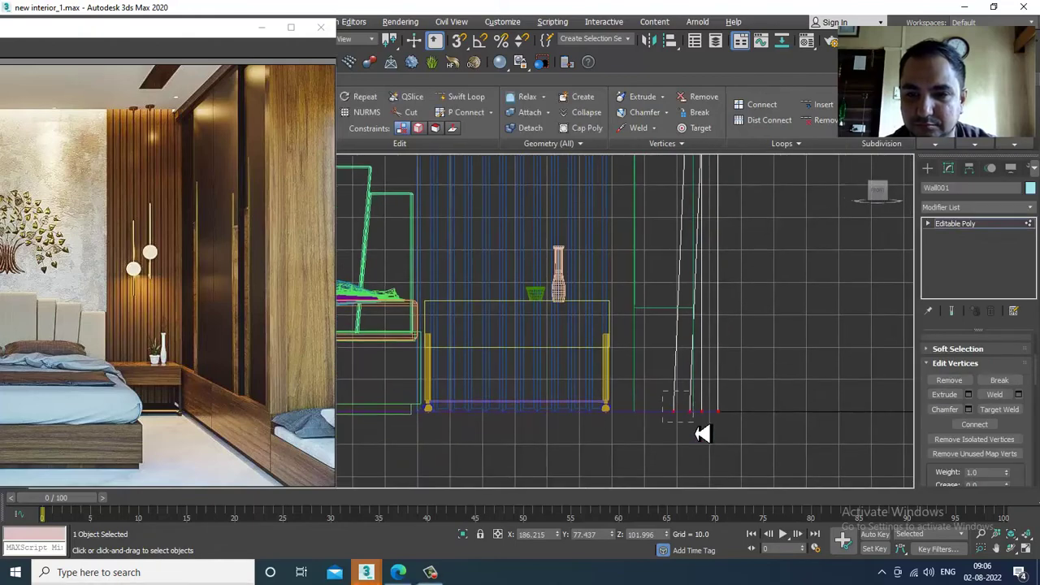
drag(724, 422, 754, 415)
middle_drag(785, 322, 777, 408)
scroll(778, 394, down, 2)
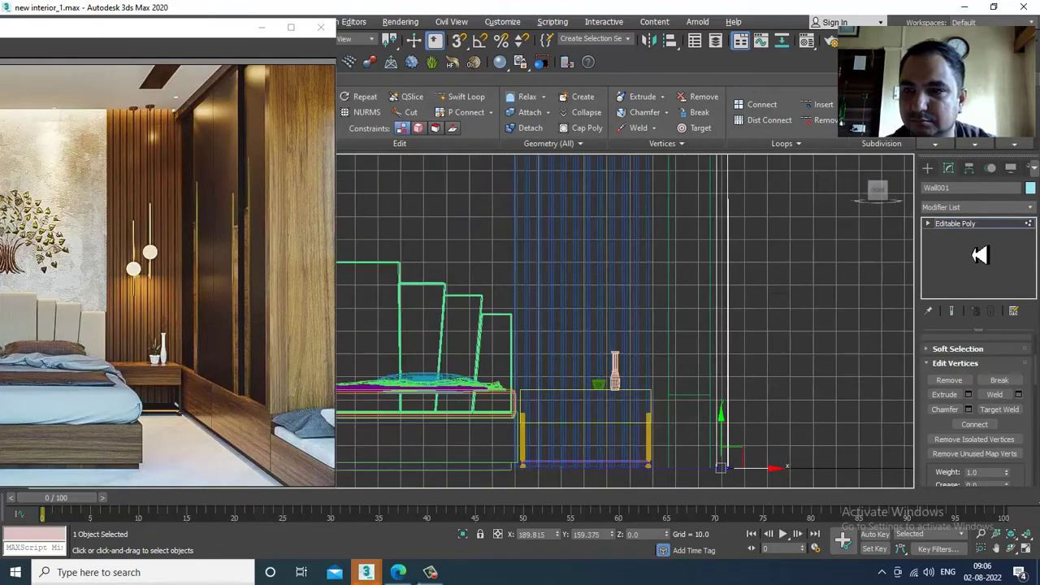
click(975, 224)
Draw a straight vertical line just in front of the wardrobe's face in the front view as a door handle
click(680, 274)
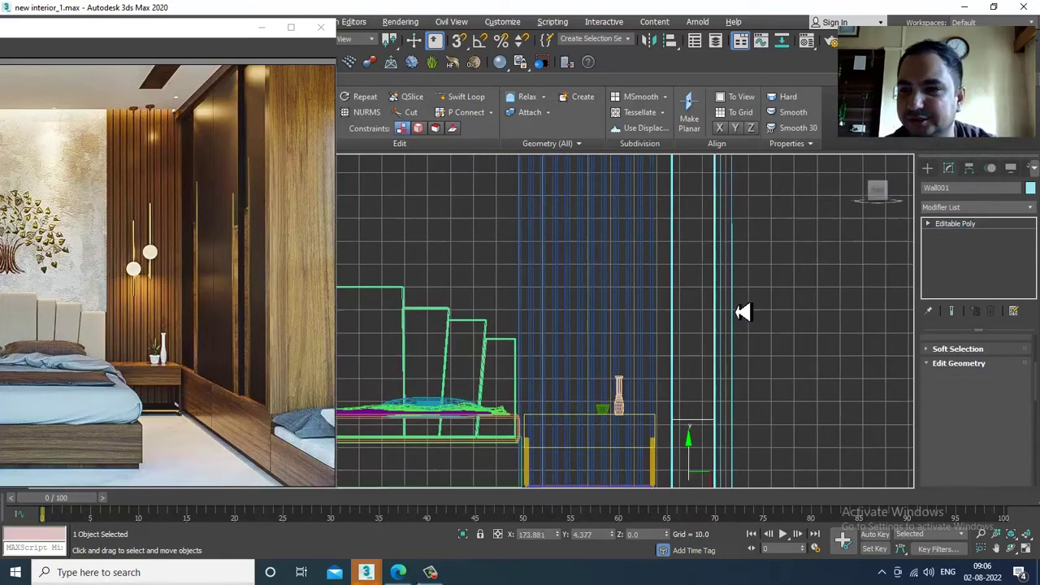
click(929, 170)
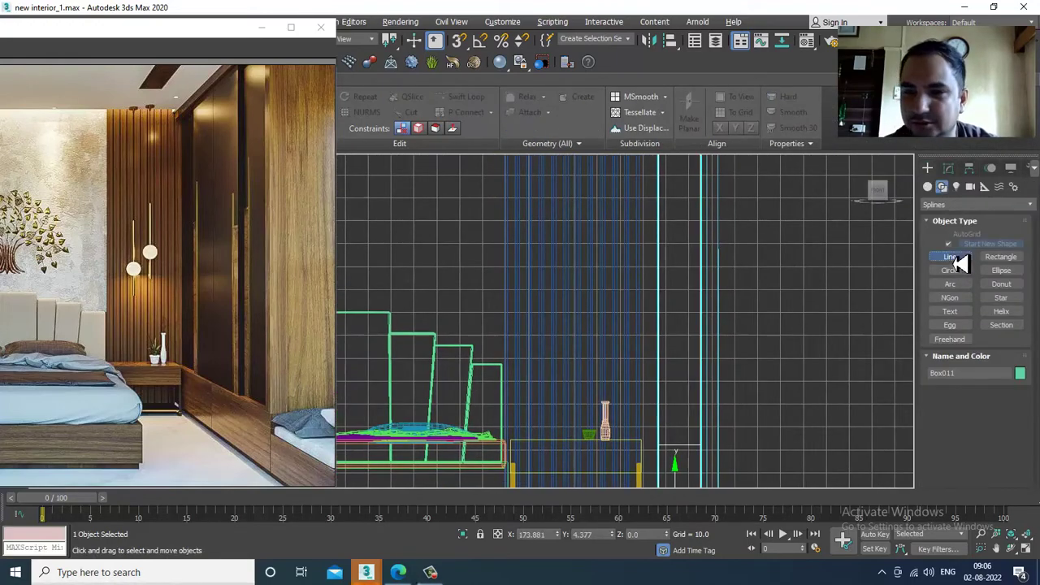
click(957, 260)
click(657, 241)
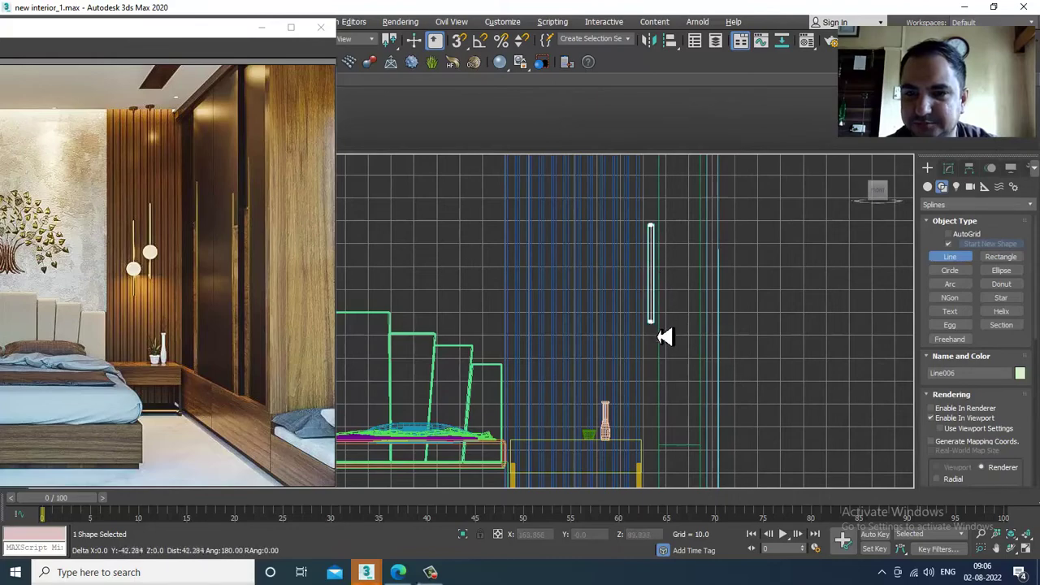
click(666, 377)
right_click(668, 377)
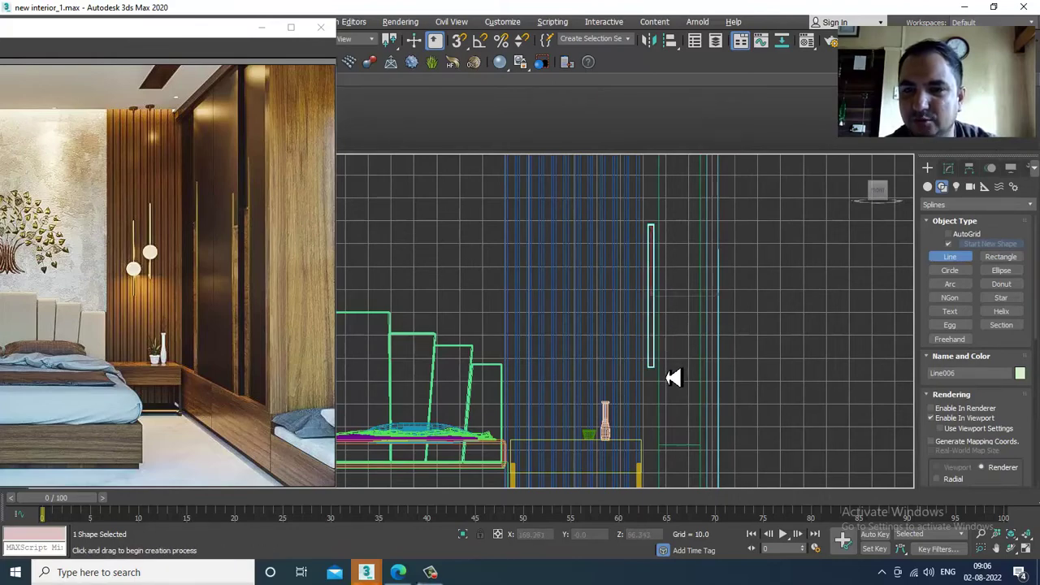
right_click(668, 378)
Reduce the handle line's rectangular section to a length of about 1.78 and a width of 0.8
key(alt+w)
scroll(816, 440, up, 3)
key(alt+w)
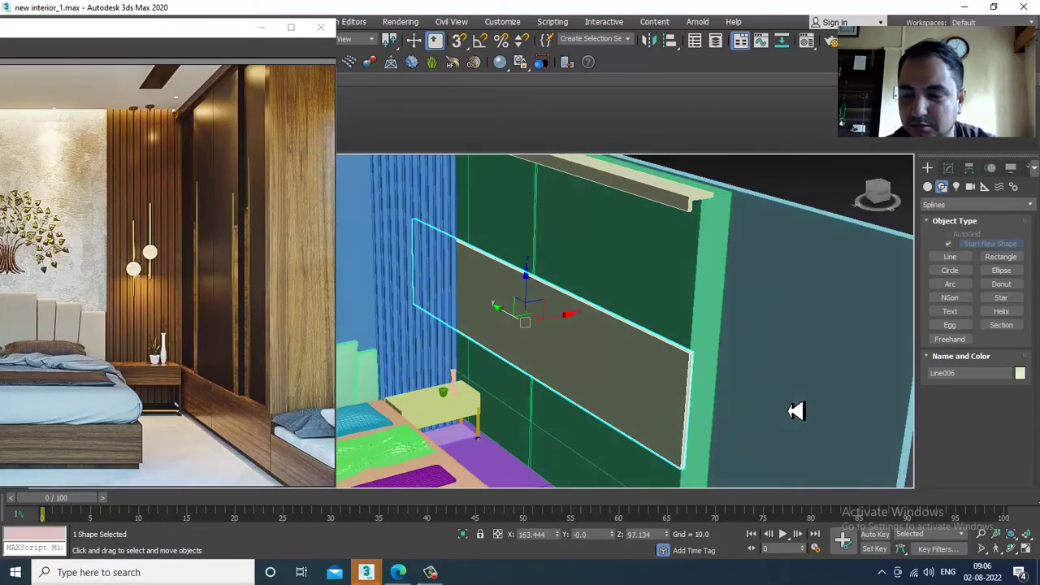
click(949, 168)
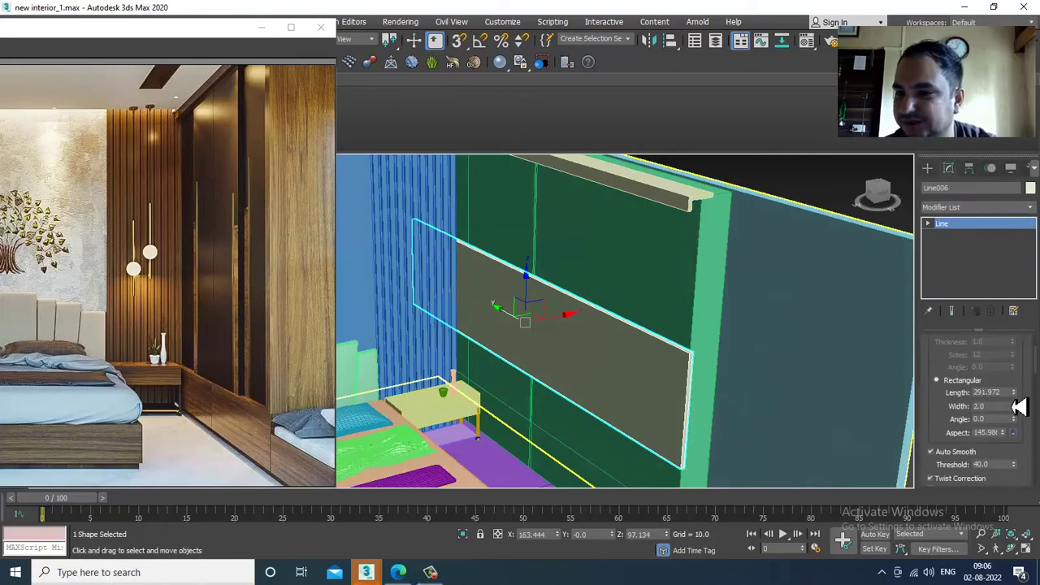
drag(1022, 404, 1031, 466)
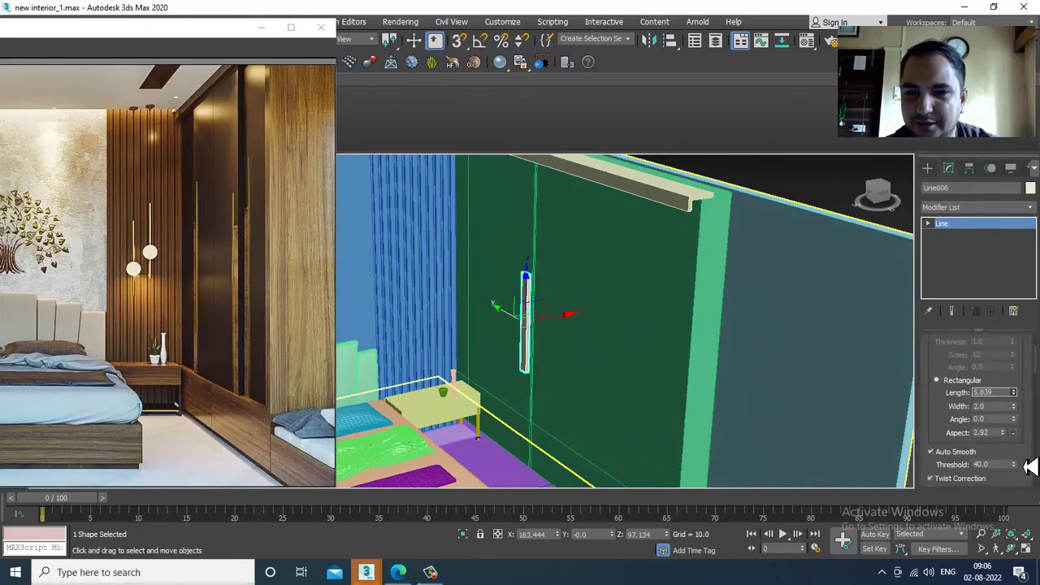
scroll(725, 420, up, 8)
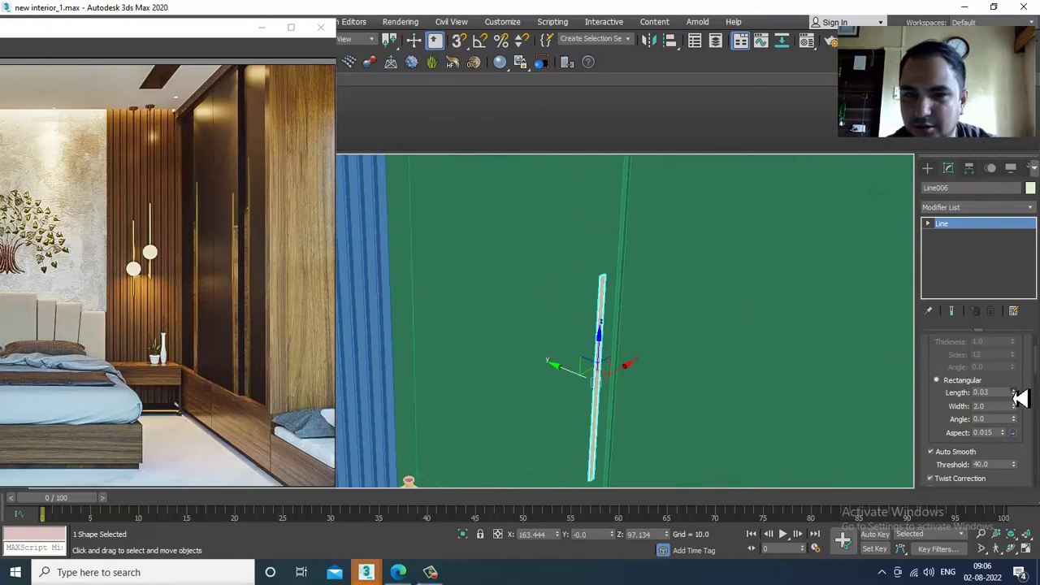
drag(1020, 399, 1016, 277)
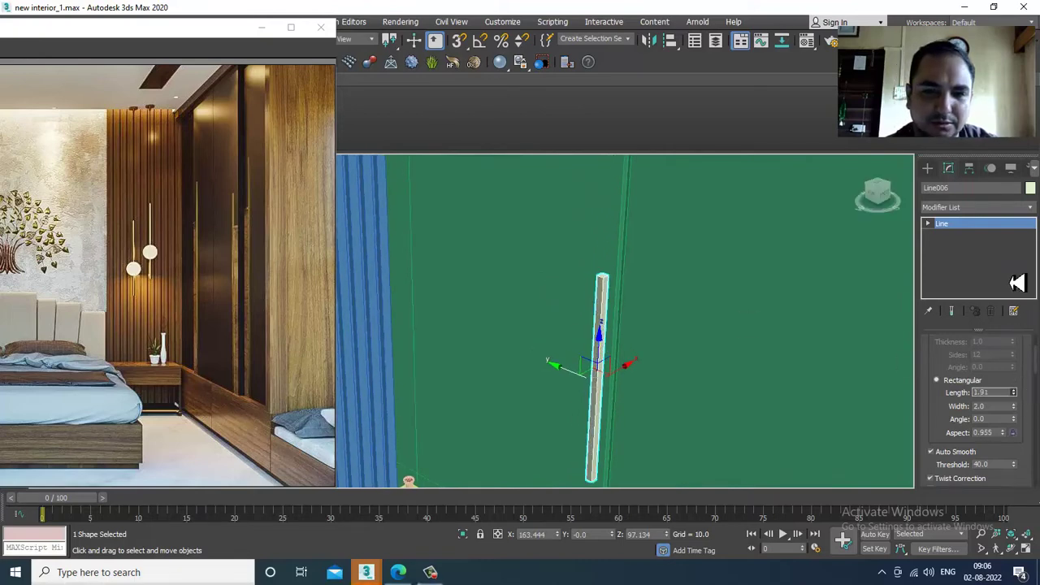
scroll(611, 306, up, 4)
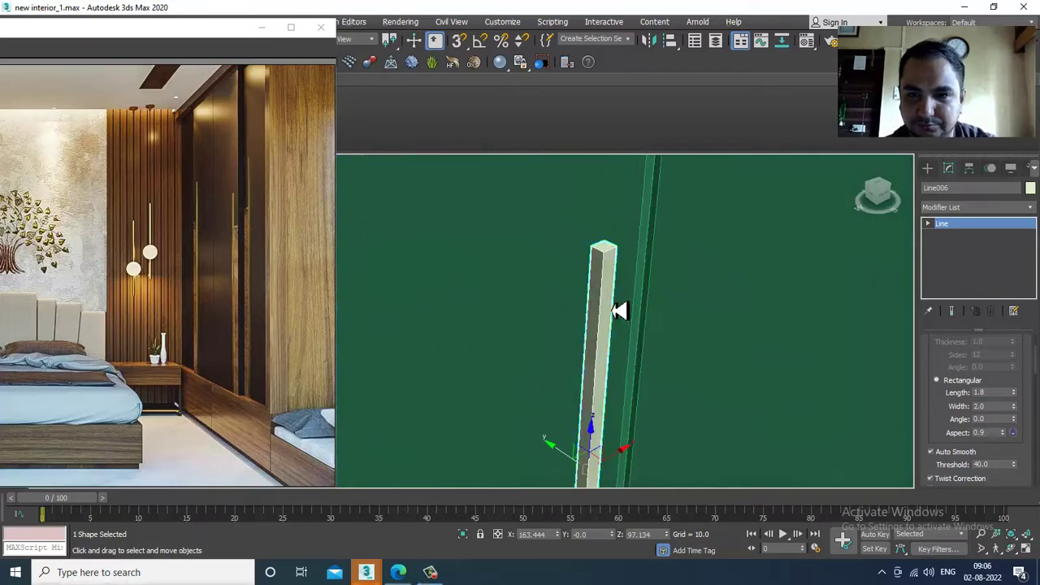
alt+middle_drag(620, 310, 660, 352)
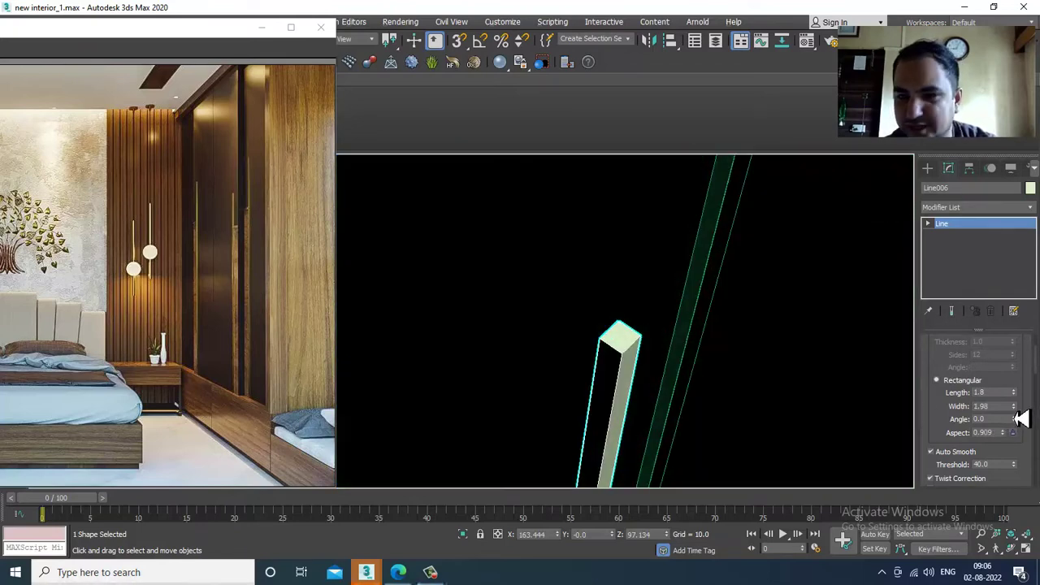
drag(1021, 418, 1036, 456)
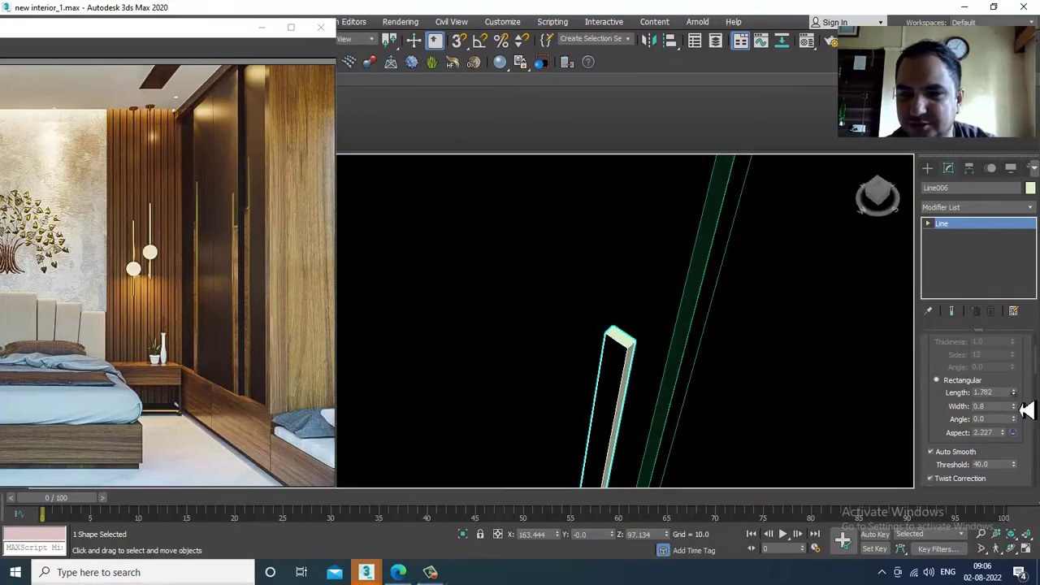
Reduce the handle's rectangular section length to about 0.77 and convert the line to an Editable Poly
drag(1023, 411, 1035, 442)
scroll(643, 355, down, 4)
alt+middle_drag(643, 355, 599, 241)
right_click(587, 219)
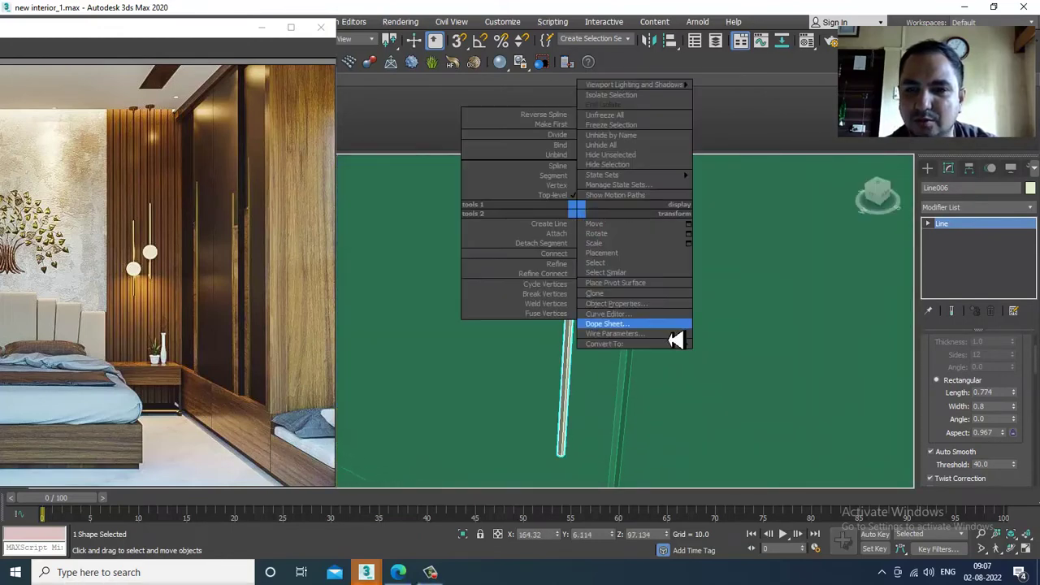
mouse_move(675, 342)
click(759, 364)
alt+middle_drag(715, 348, 723, 314)
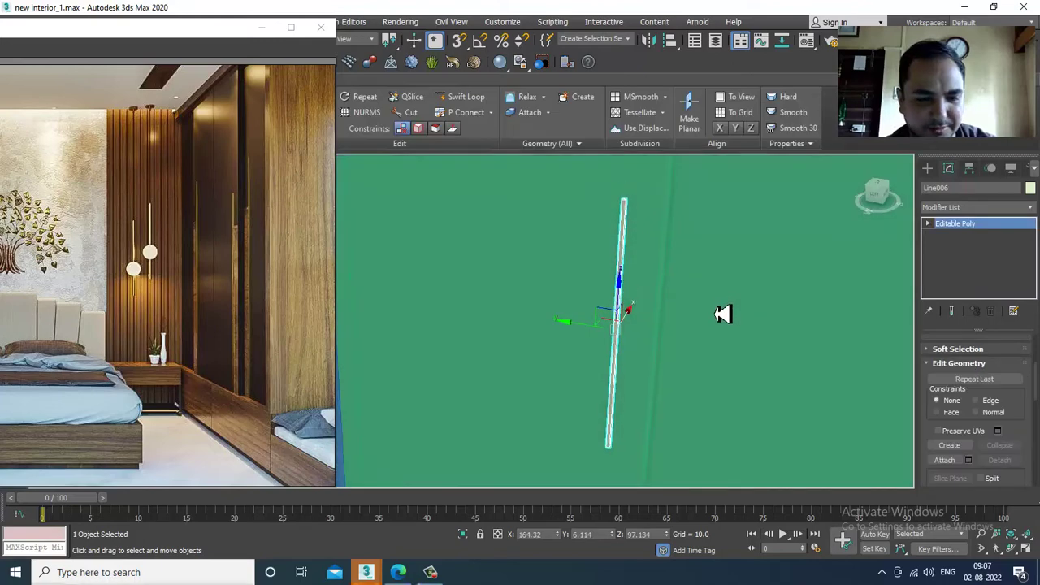
Connect all the handle's edges with 9 segments to subdivide it along its length
key(2)
key(ctrl+a)
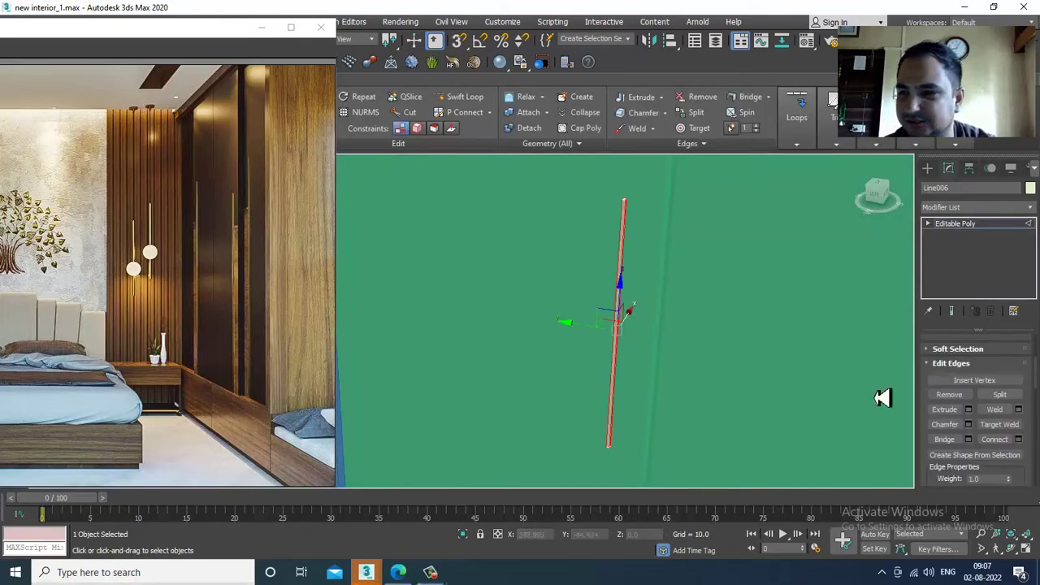
click(1019, 440)
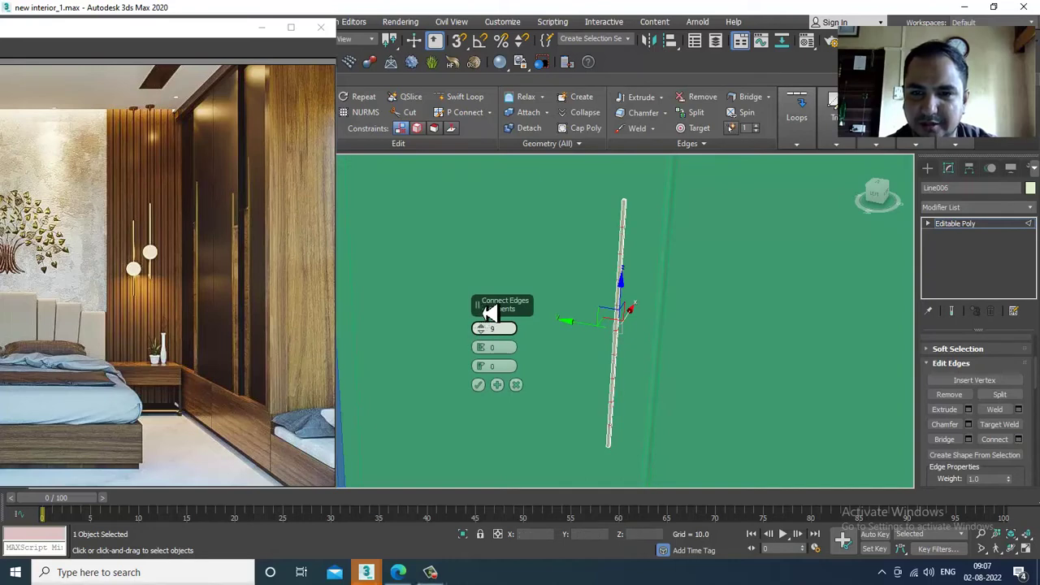
click(480, 385)
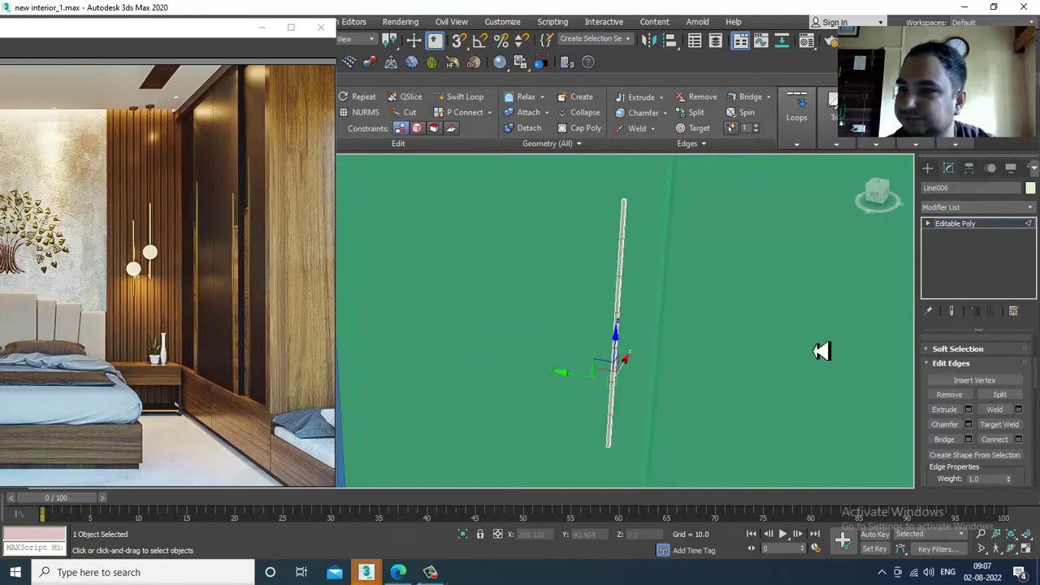
click(972, 225)
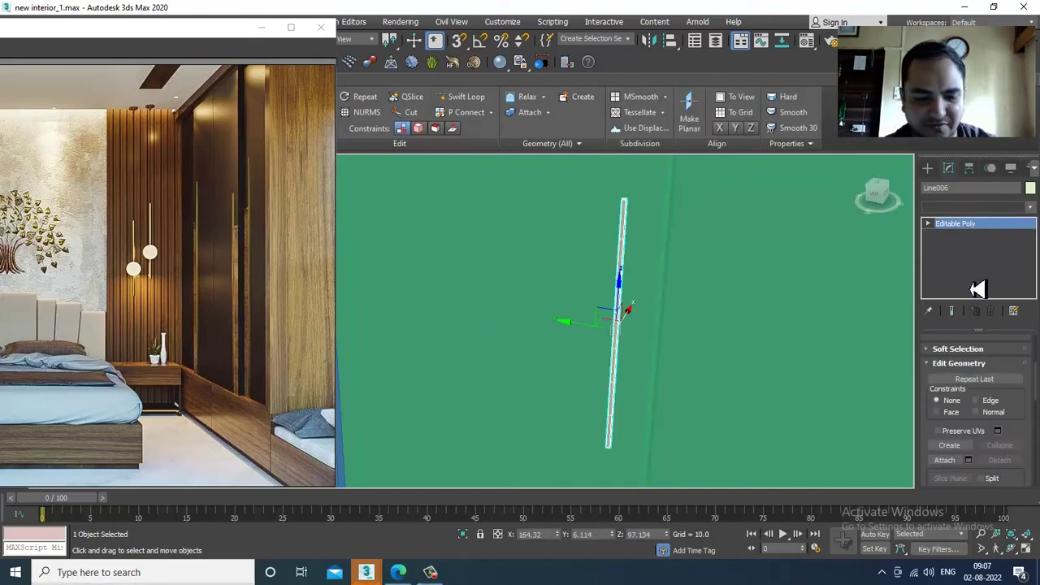
Apply an FFD(box) modifier to the handle and check its lattice in wireframe
click(977, 208)
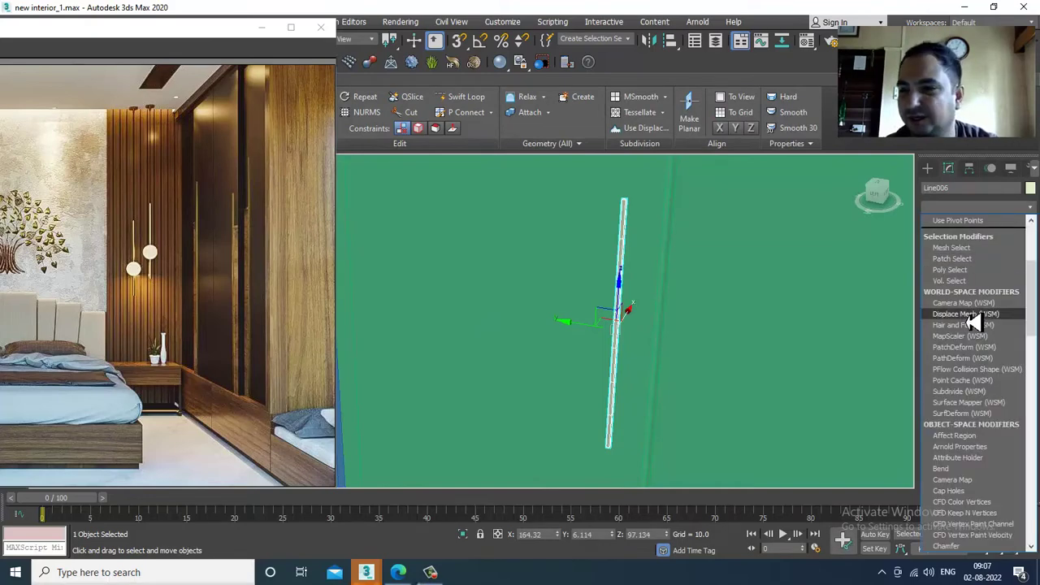
key(f)
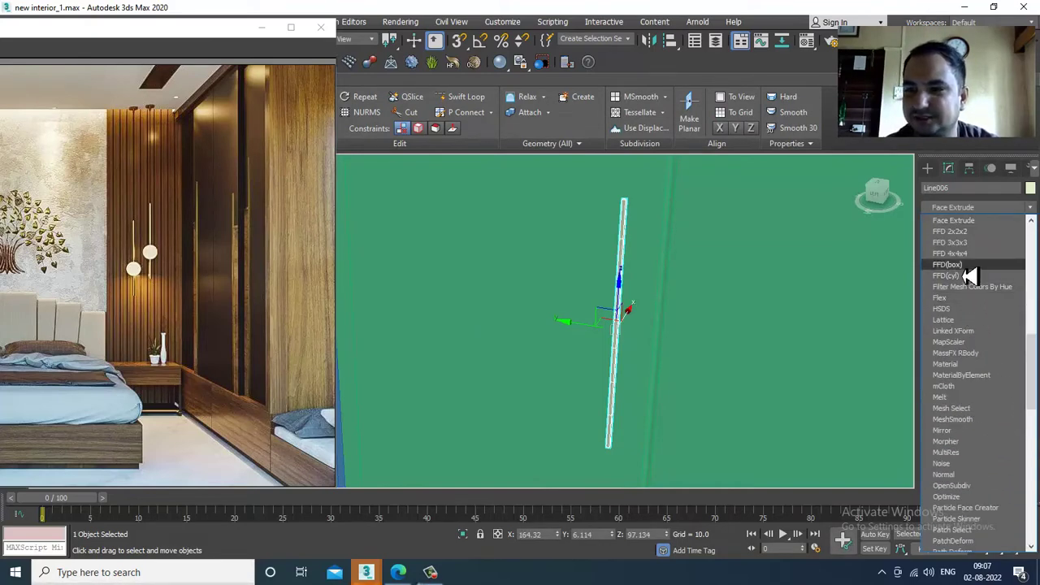
click(972, 265)
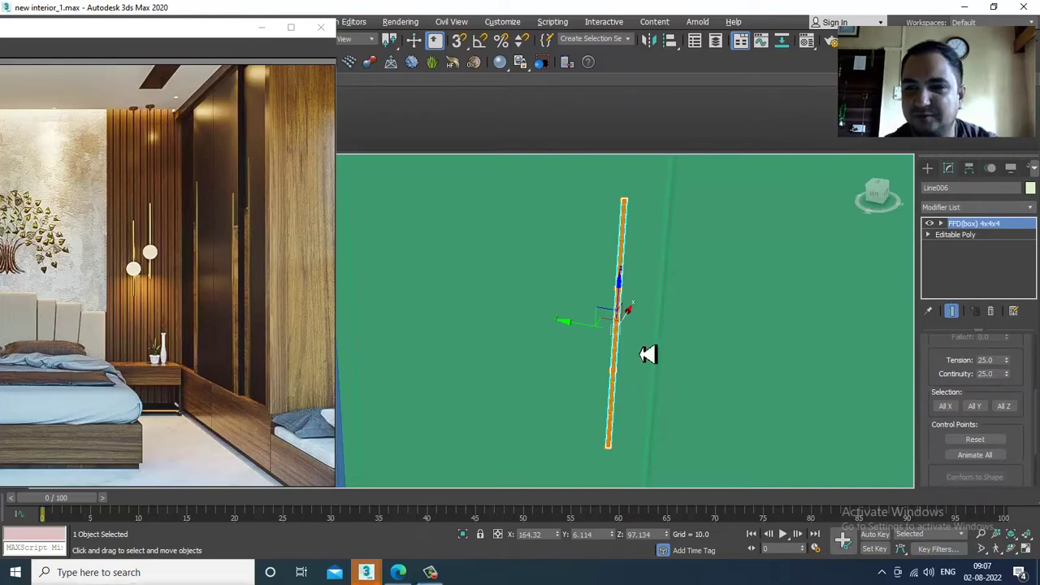
alt+middle_drag(655, 347, 666, 337)
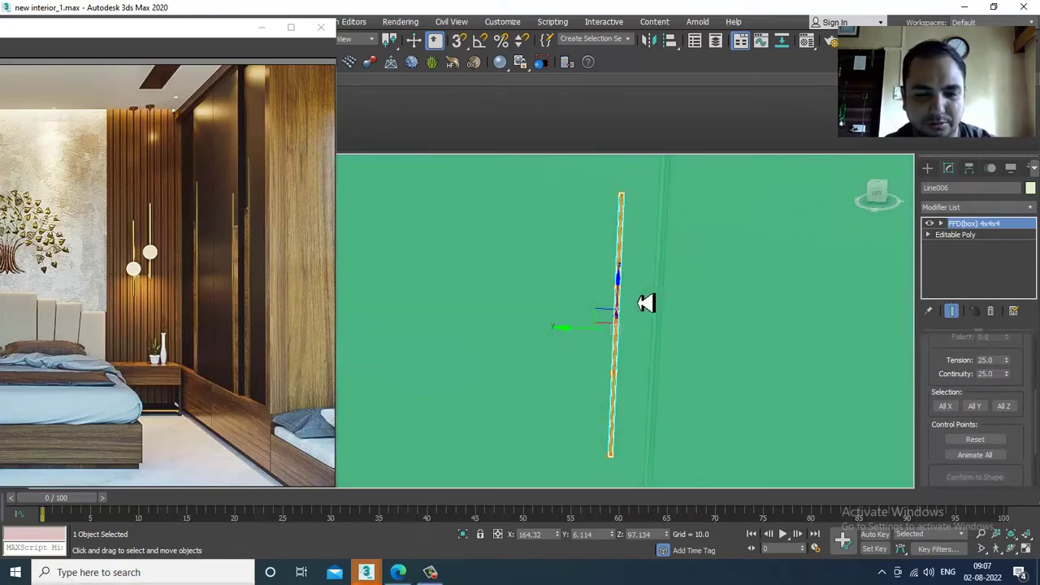
key(F3)
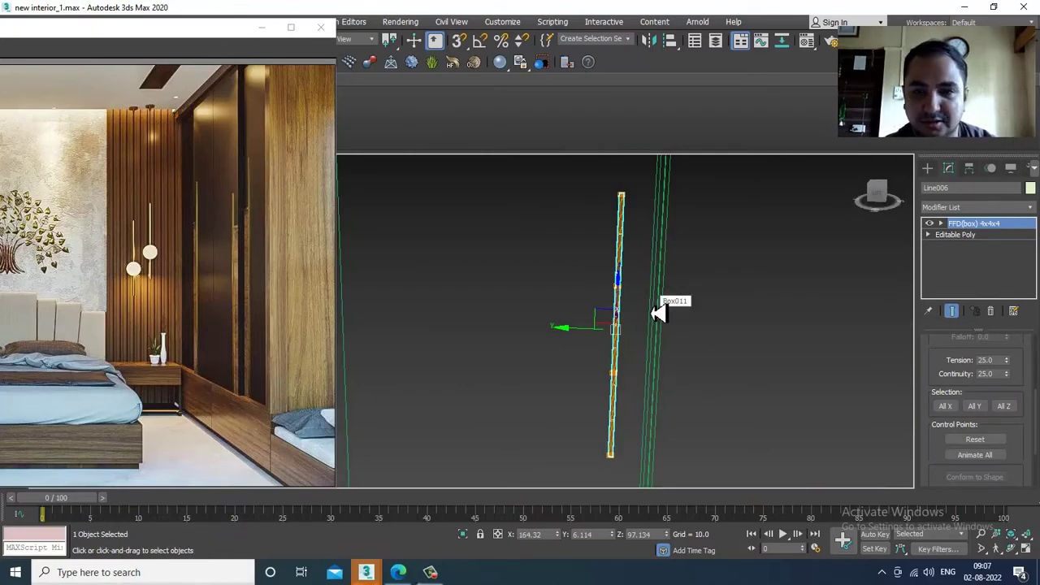
Try scaling the two middle rows of FFD control points along Y to bulge the handle's centre
click(659, 313)
drag(685, 414, 687, 411)
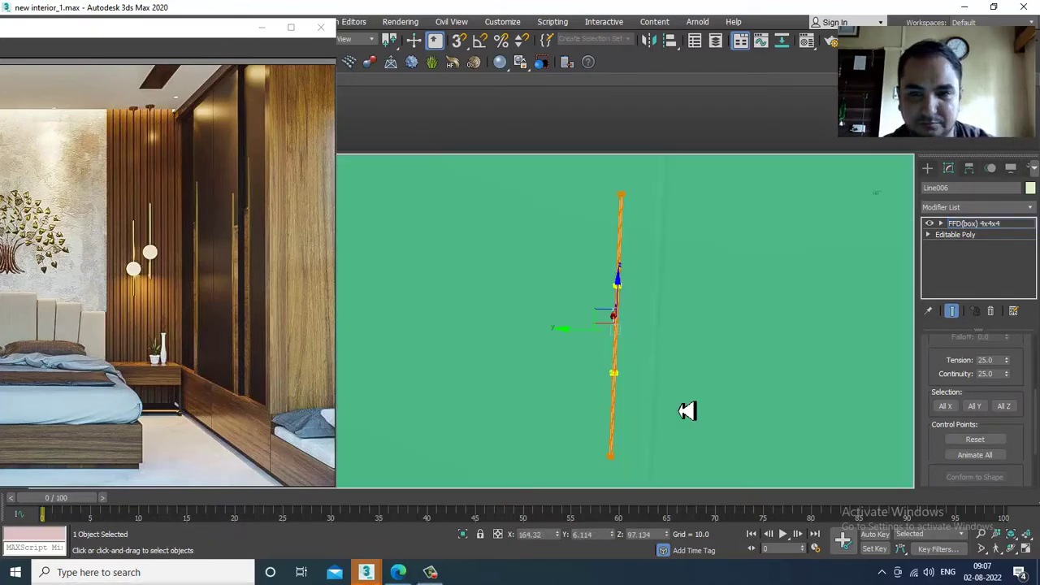
alt+middle_drag(664, 331, 632, 353)
drag(642, 345, 829, 387)
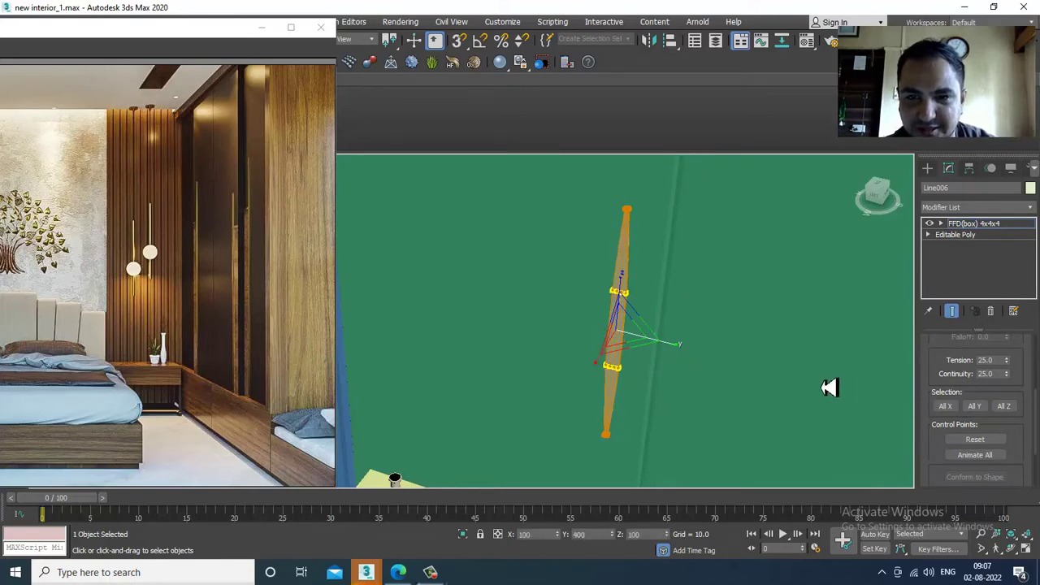
scroll(704, 330, up, 4)
alt+middle_drag(704, 330, 733, 333)
scroll(767, 294, down, 3)
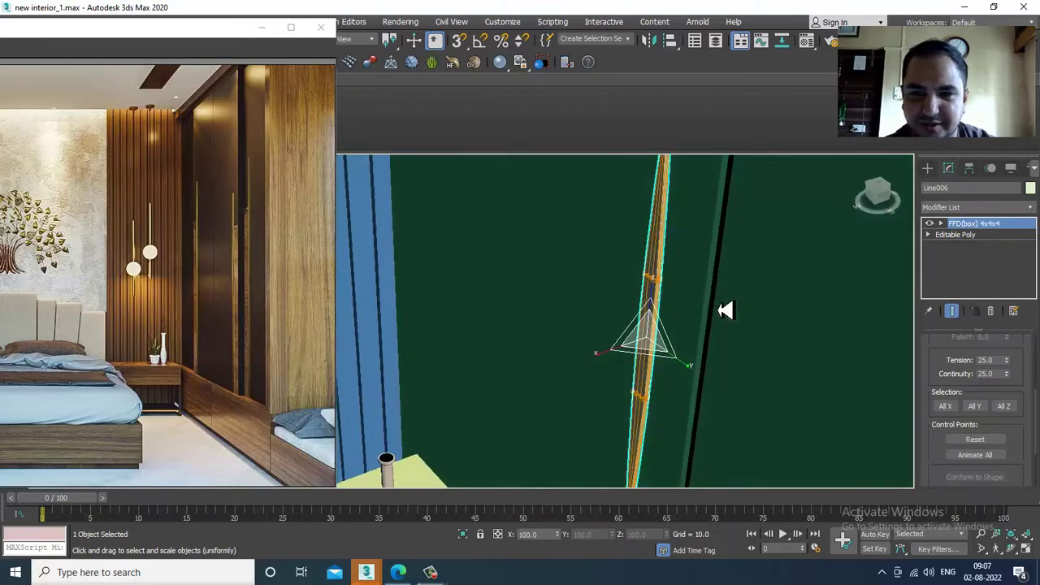
alt+middle_drag(658, 318, 715, 321)
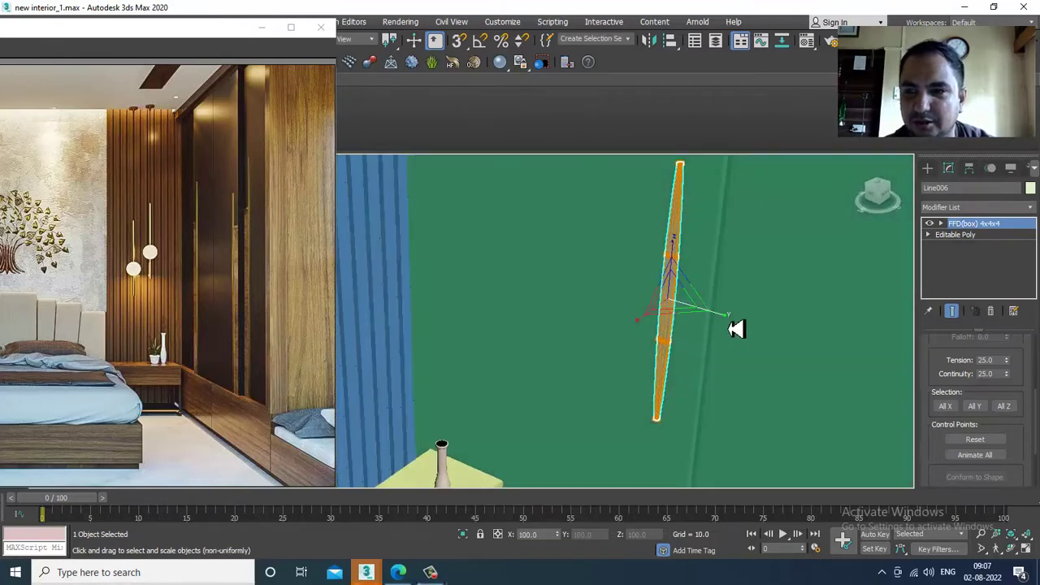
Undo the scaling of the lattice points and remove the FFD(box) modifier from the handle
key(ctrl+z)
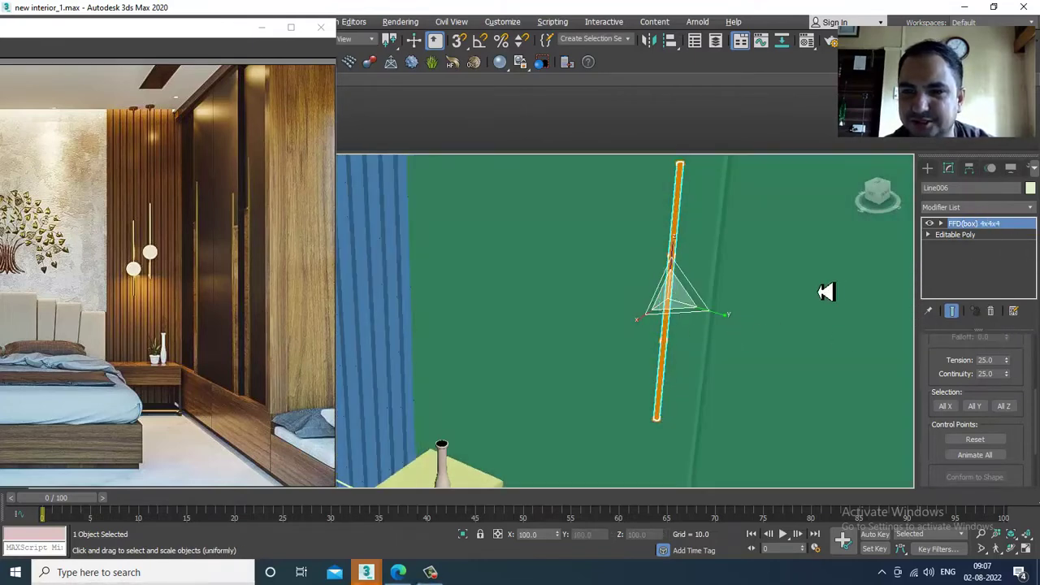
alt+middle_drag(826, 292, 979, 293)
click(991, 311)
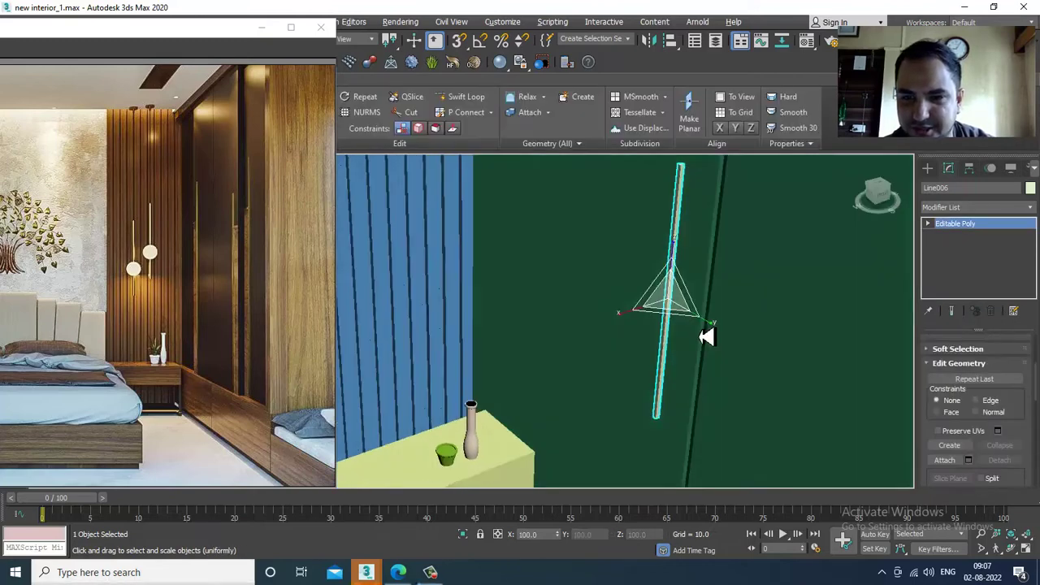
Move the handle along X to about 165.97, close to the wardrobe face, and copy it across the door groove to Y about -9
key(w)
alt+middle_drag(703, 332, 679, 294)
drag(683, 290, 691, 291)
scroll(705, 299, down, 3)
alt+middle_drag(704, 299, 652, 273)
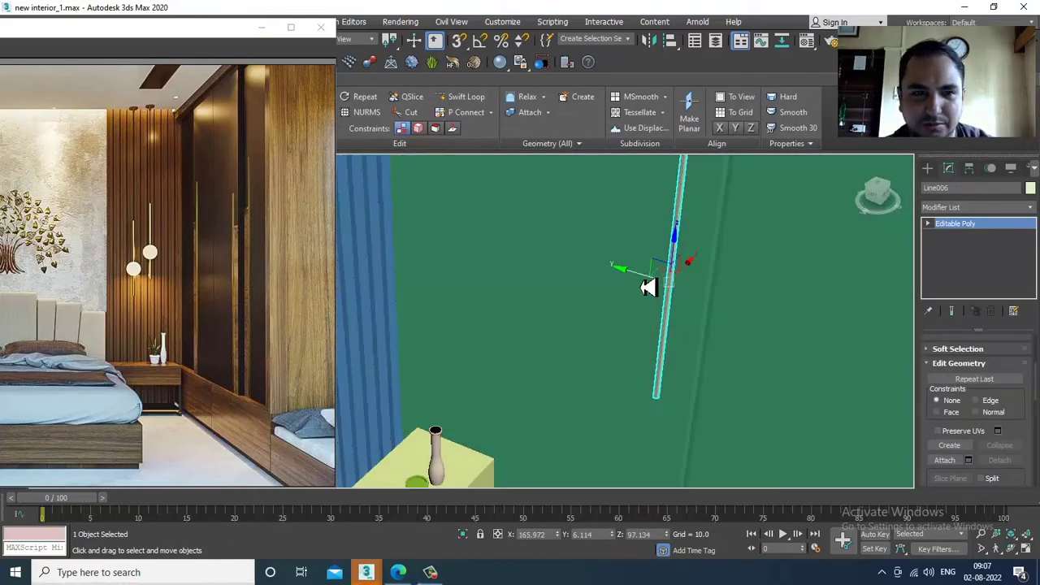
mouse_move(679, 295)
shift+mouse_down()
mouse_move(727, 301)
mouse_move(706, 309)
shift+mouse_up()
click(524, 341)
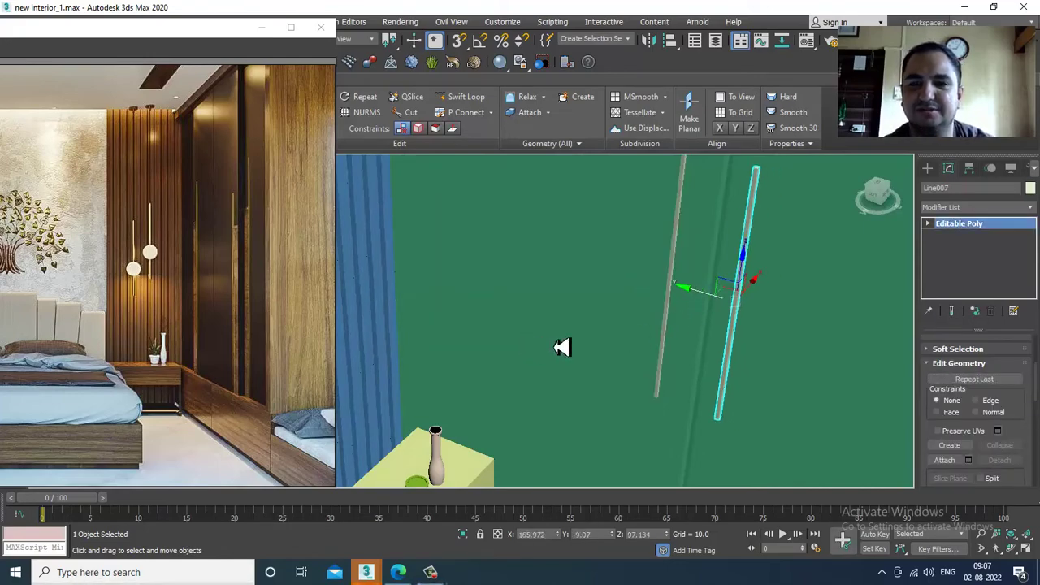
In the front view, move the wardrobe's room-side vertices along X to about 161.65 to deepen the wardrobe
scroll(734, 332, down, 8)
mouse_move(762, 342)
alt+middle_down()
mouse_move(732, 327)
mouse_move(755, 365)
mouse_move(764, 342)
alt+middle_up()
scroll(745, 343, up, 3)
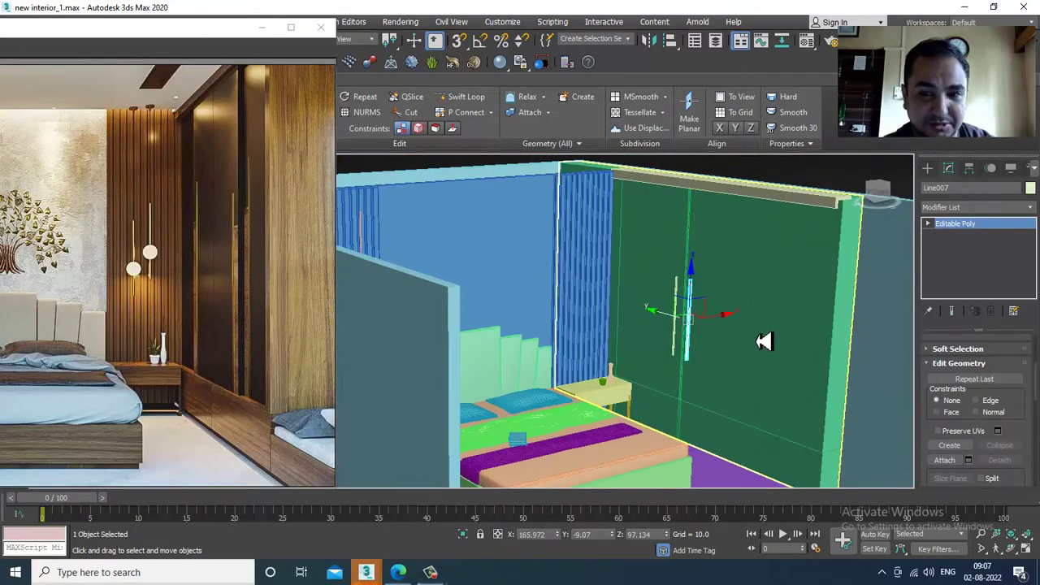
alt+middle_drag(707, 343, 683, 332)
click(678, 339)
key(alt+w)
key(alt+w)
scroll(676, 283, down, 4)
key(1)
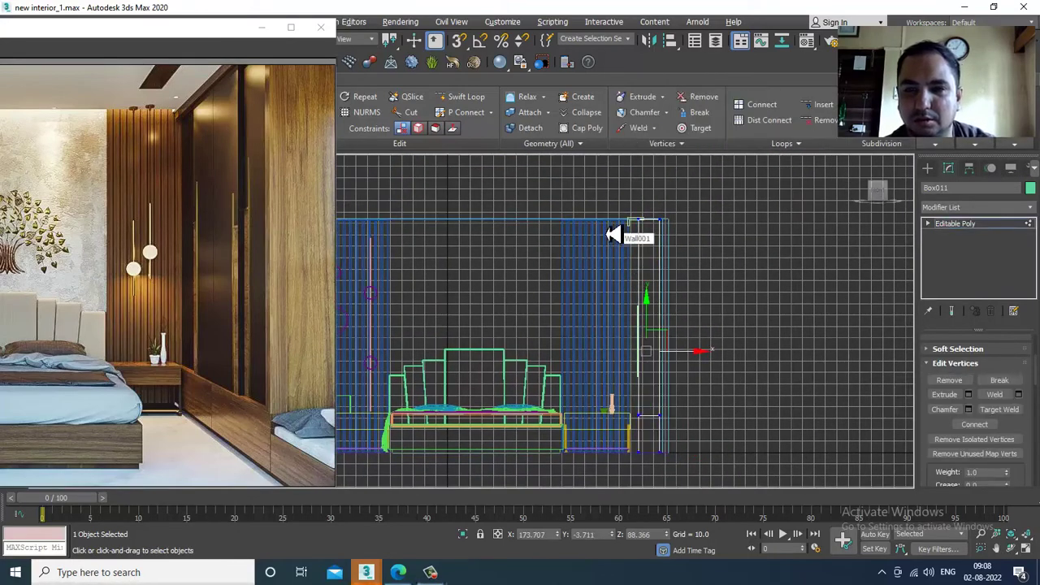
drag(603, 196, 656, 470)
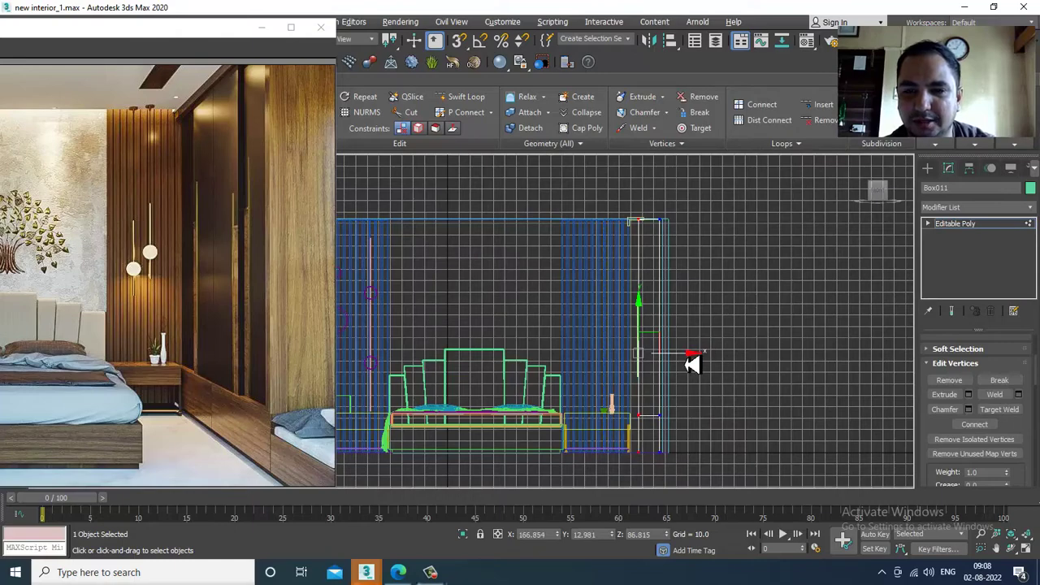
drag(691, 364, 682, 368)
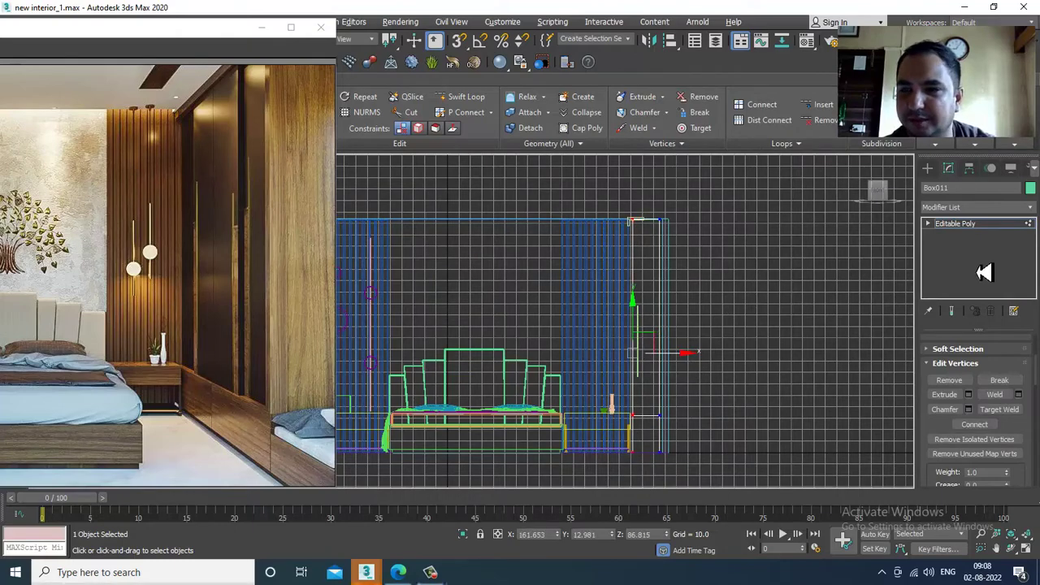
click(975, 225)
Select both handles in the front view and move them about -5.4 along X to the wardrobe's front face
scroll(715, 350, up, 2)
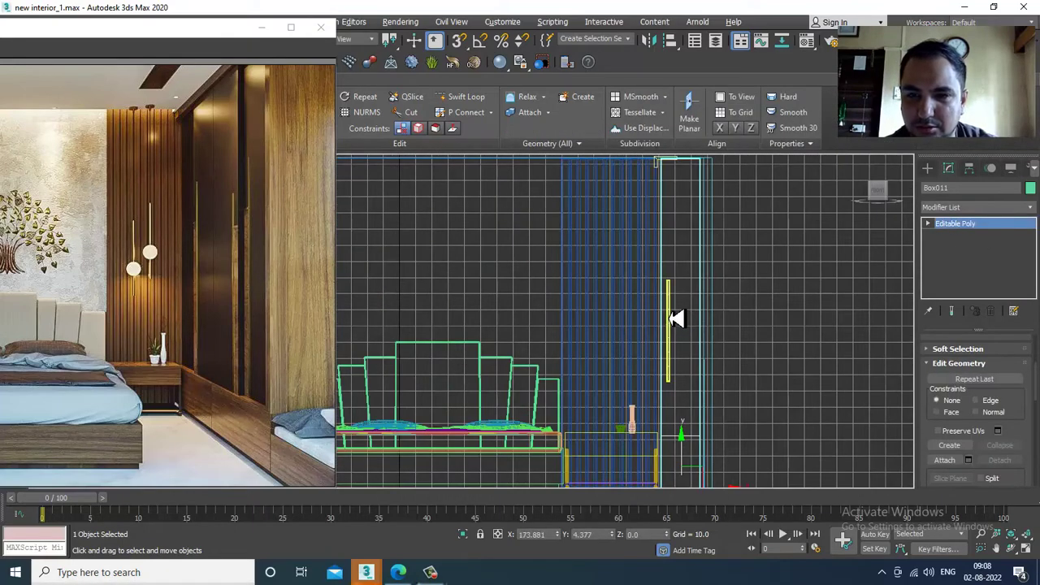
drag(669, 393, 668, 394)
scroll(689, 321, up, 2)
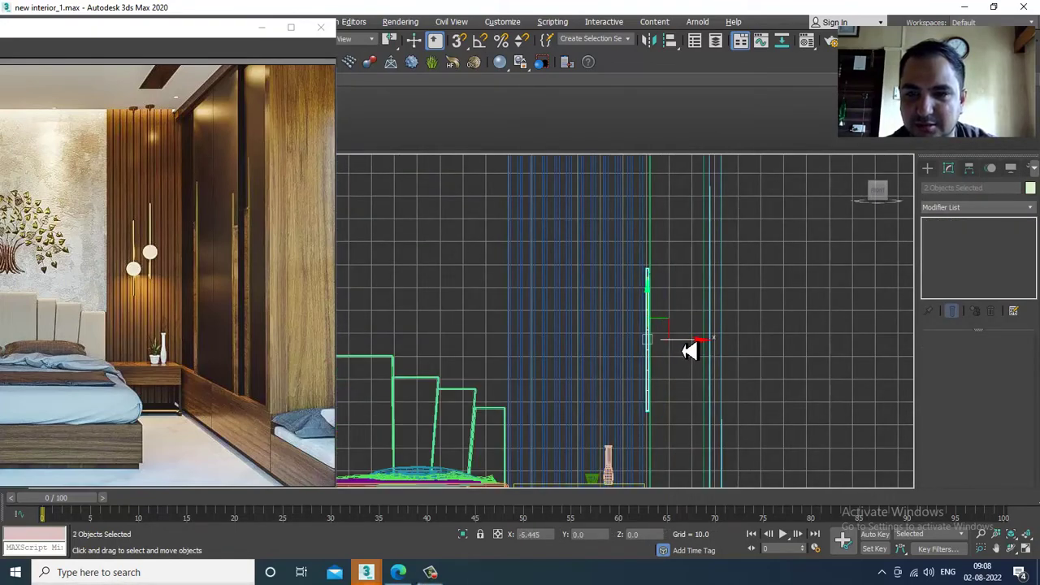
key(alt+w)
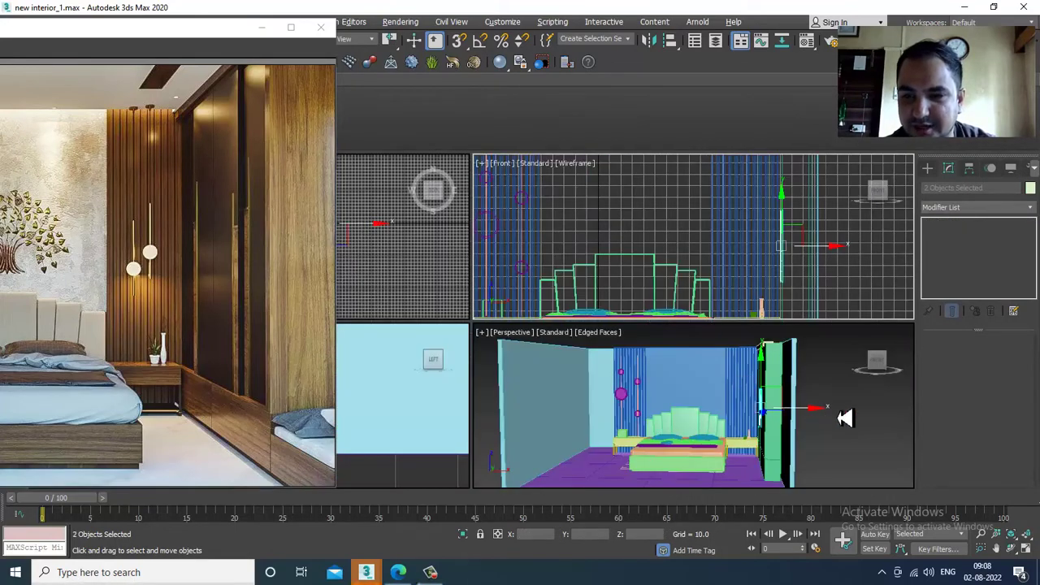
Nudge both handles about 0.5 along X in the perspective view so they sit against the doors
right_click(846, 417)
key(alt+w)
alt+middle_drag(570, 298, 592, 315)
scroll(639, 315, up, 2)
scroll(590, 316, up, 4)
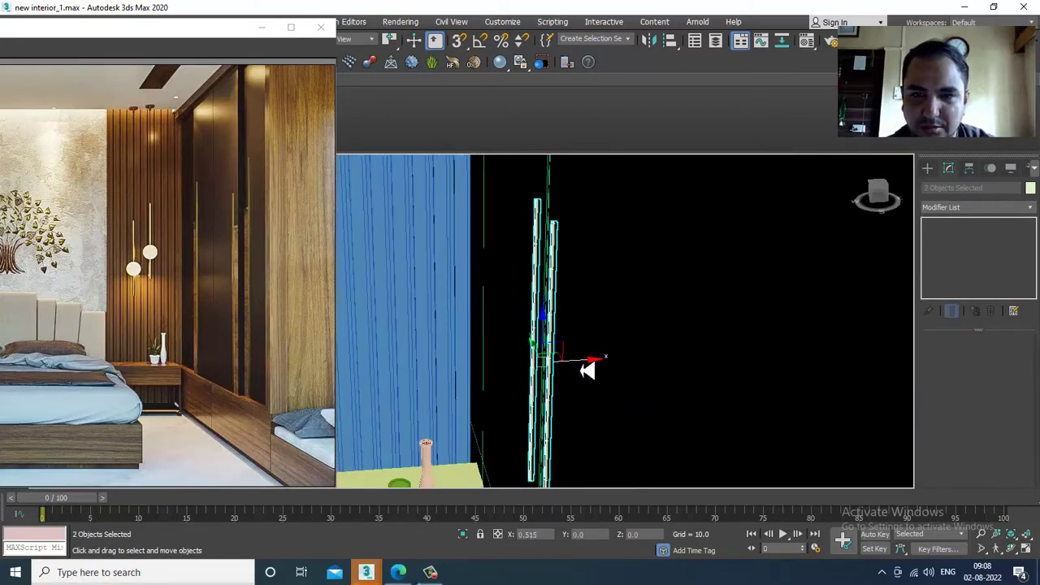
scroll(587, 370, down, 4)
alt+middle_drag(588, 370, 671, 352)
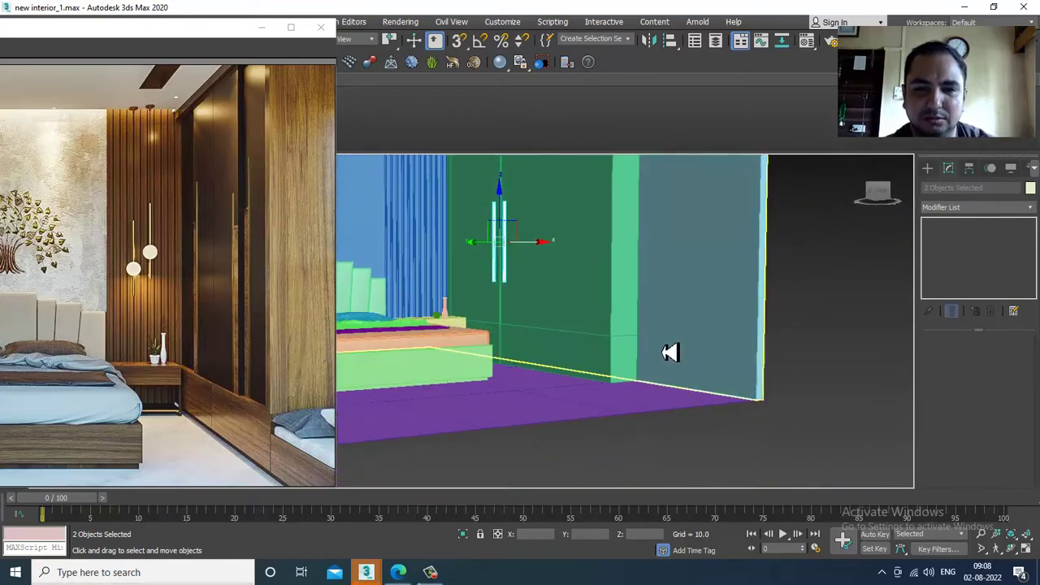
Extrude the lower end polygon of the wardrobe by about 112.17 along the right wall as a low base unit
scroll(670, 352, up, 2)
click(583, 262)
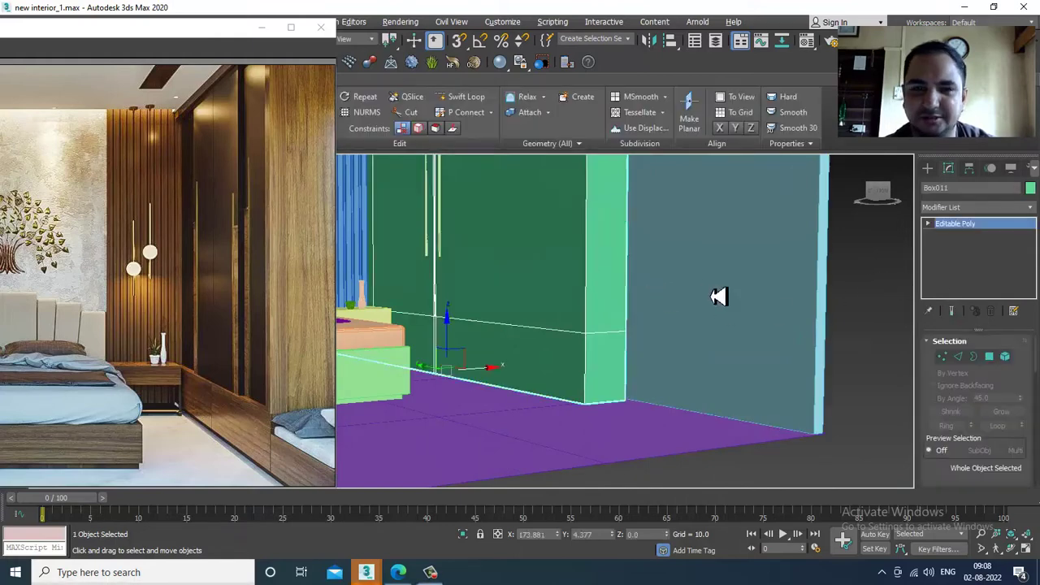
alt+middle_drag(720, 295, 699, 334)
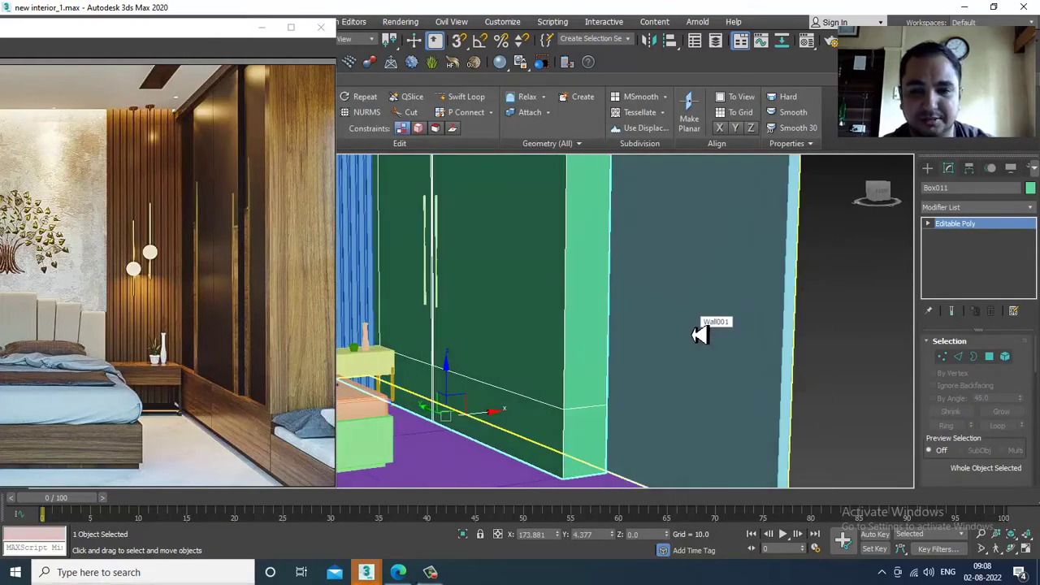
key(4)
click(589, 441)
drag(952, 480, 947, 336)
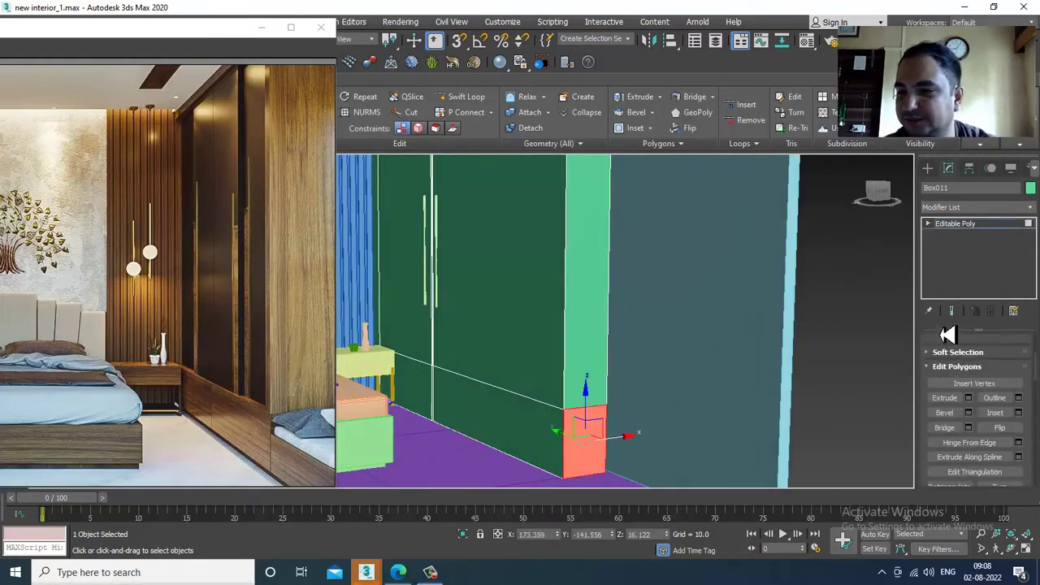
click(968, 399)
alt+middle_drag(745, 355, 714, 362)
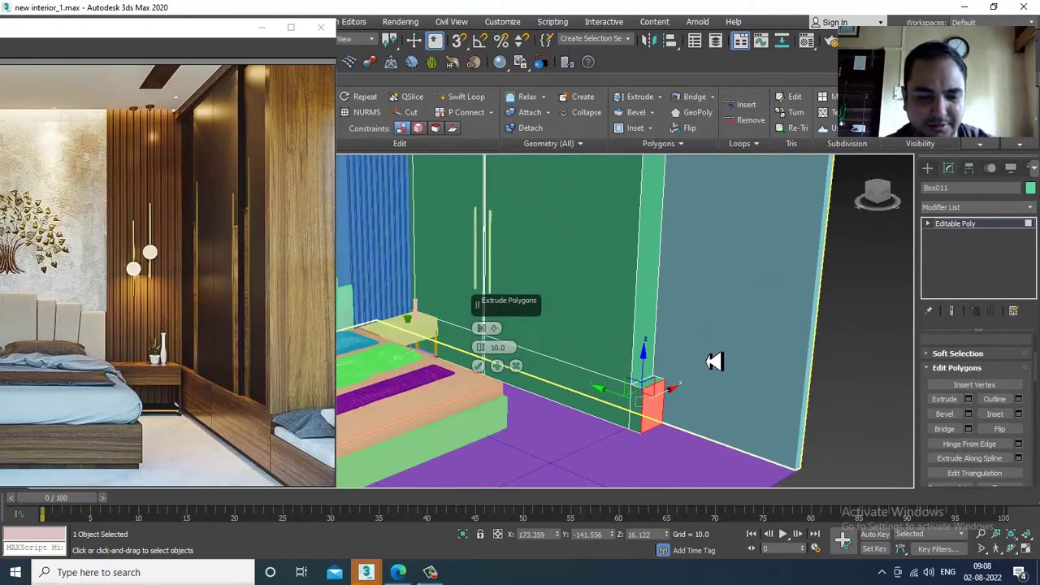
drag(486, 348, 414, 394)
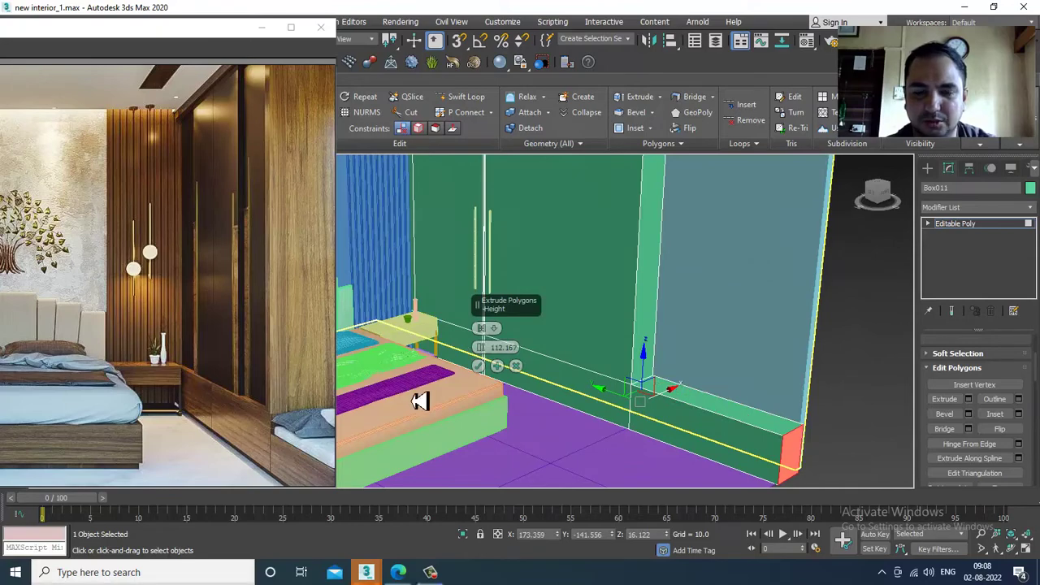
click(479, 366)
Move the extruded base's end polygon back about 3.9 along Y to line up with the wall's end
alt+middle_drag(494, 379, 681, 438)
scroll(611, 423, up, 5)
drag(635, 417, 620, 419)
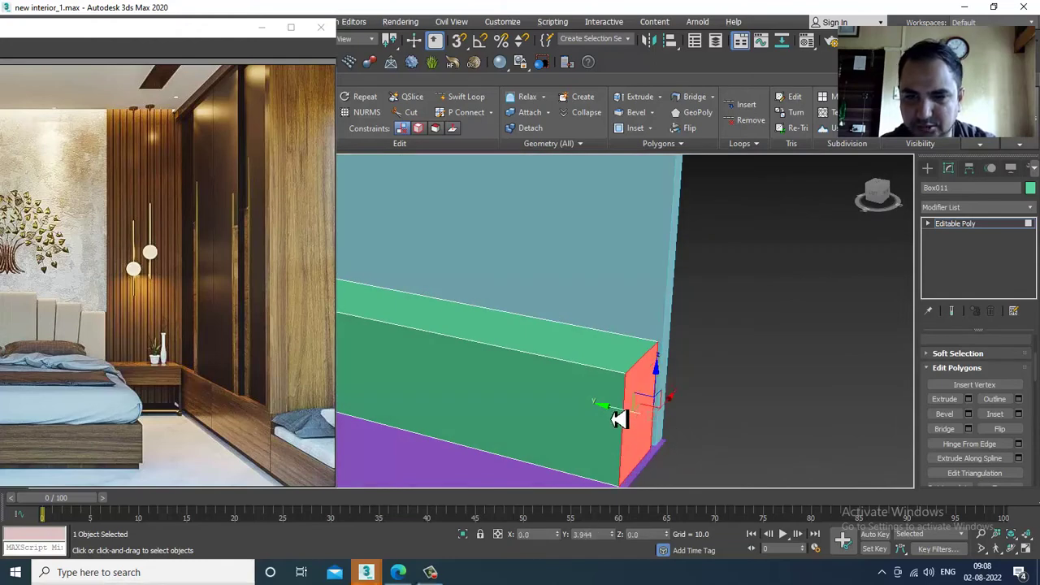
click(967, 228)
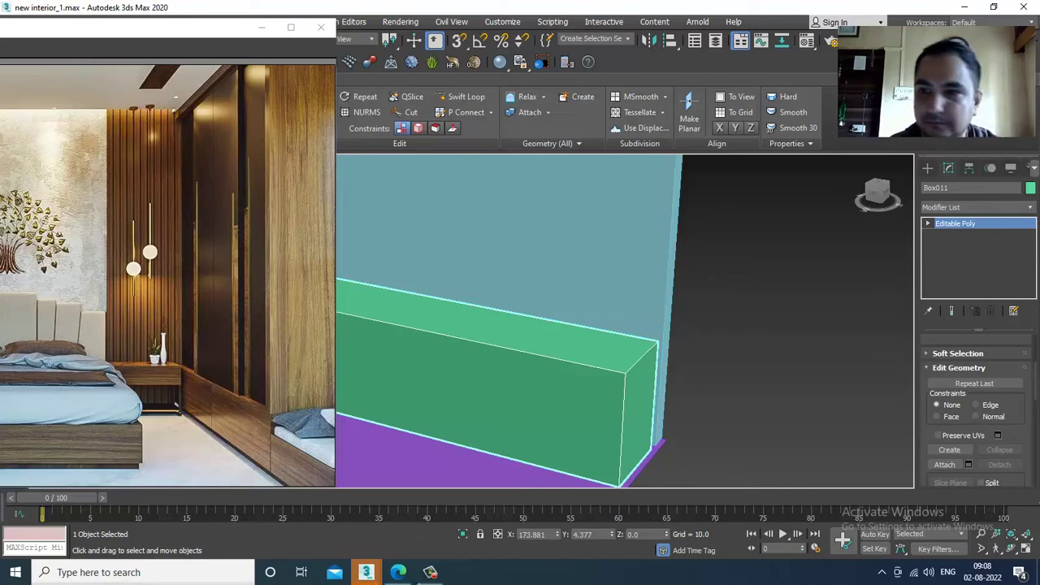
Create a chamfer box about 105.4 by 20.4 and 7 high as a seat cushion on top of the low base unit
click(928, 169)
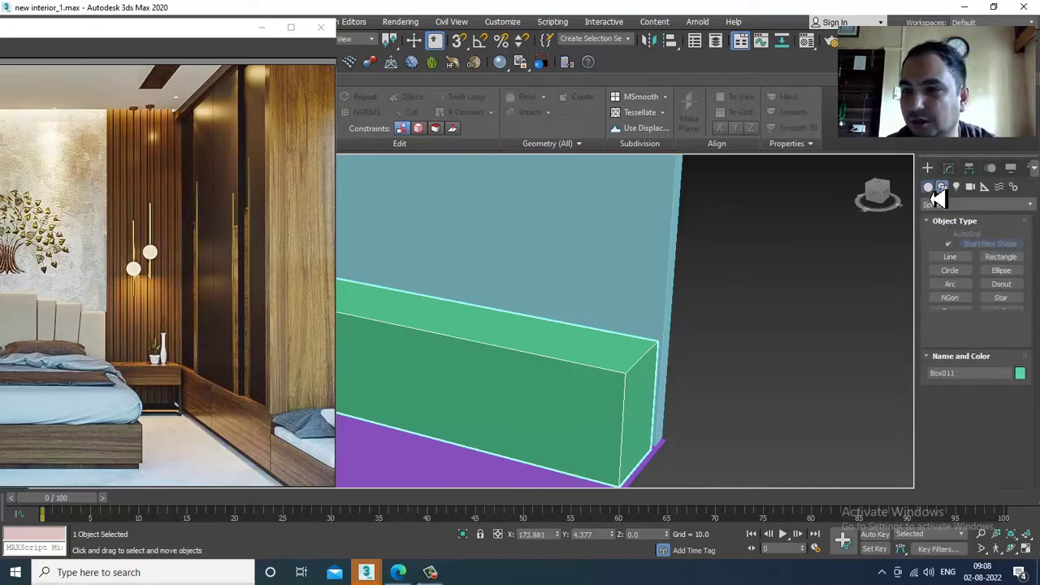
click(971, 205)
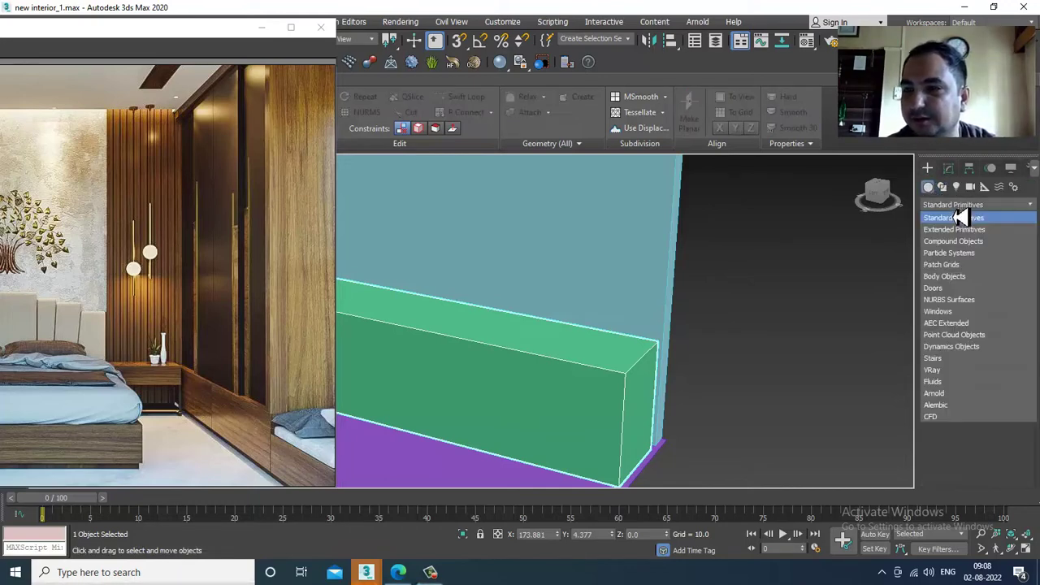
click(975, 233)
click(969, 260)
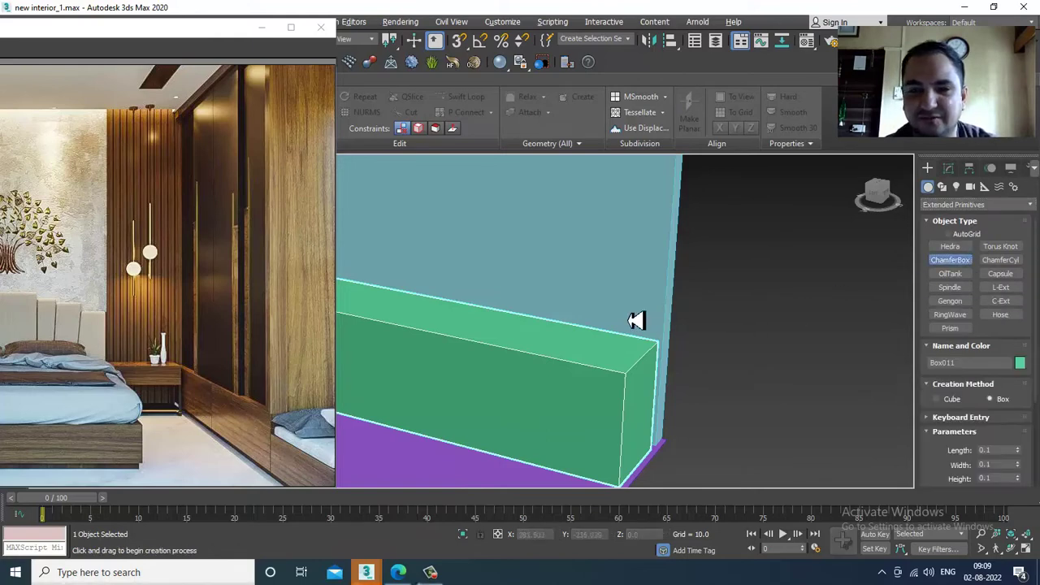
alt+middle_drag(631, 317, 789, 322)
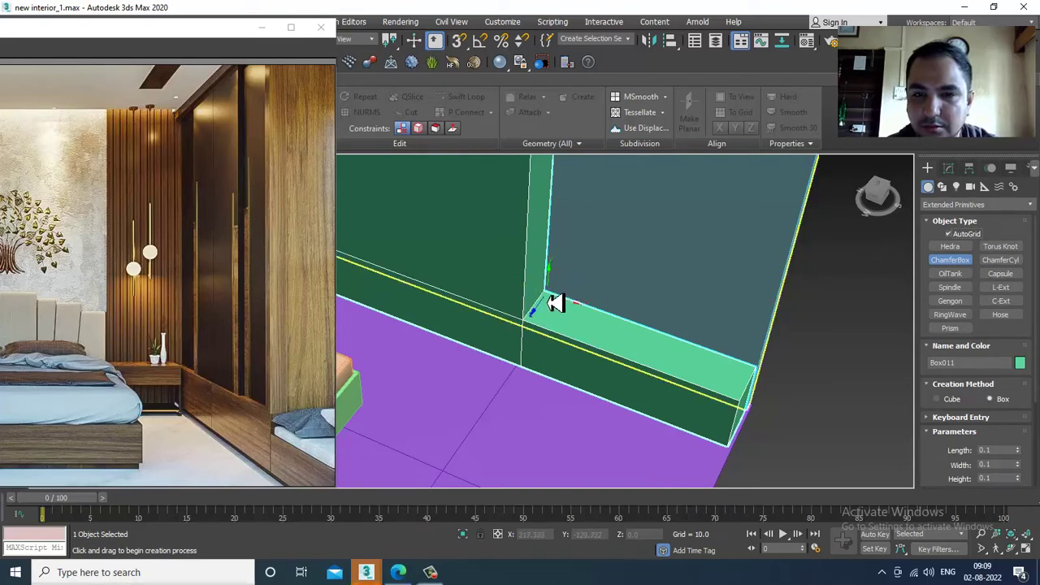
drag(553, 304, 743, 399)
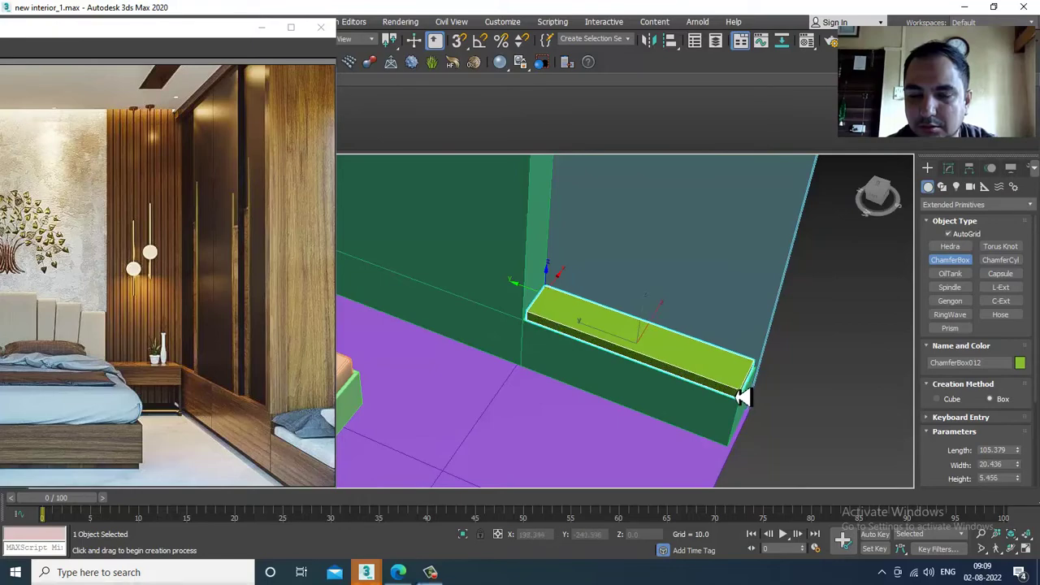
click(738, 392)
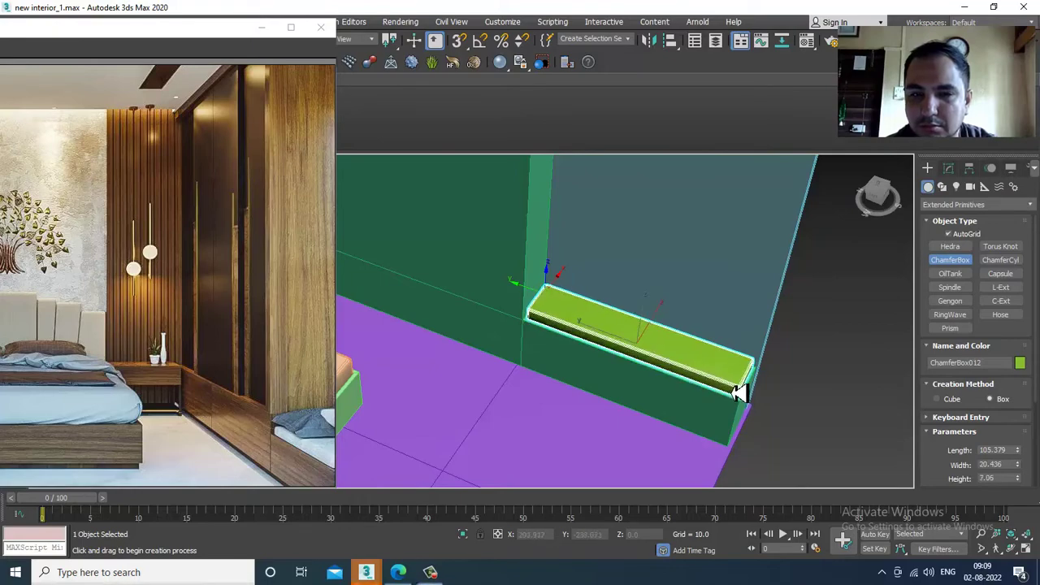
Scale the seat cushion to about 104% along X and move it to about X 173.7, Y -194.8, Z 31.8 on the base unit
key(w)
alt+middle_drag(750, 377, 678, 383)
scroll(678, 382, up, 4)
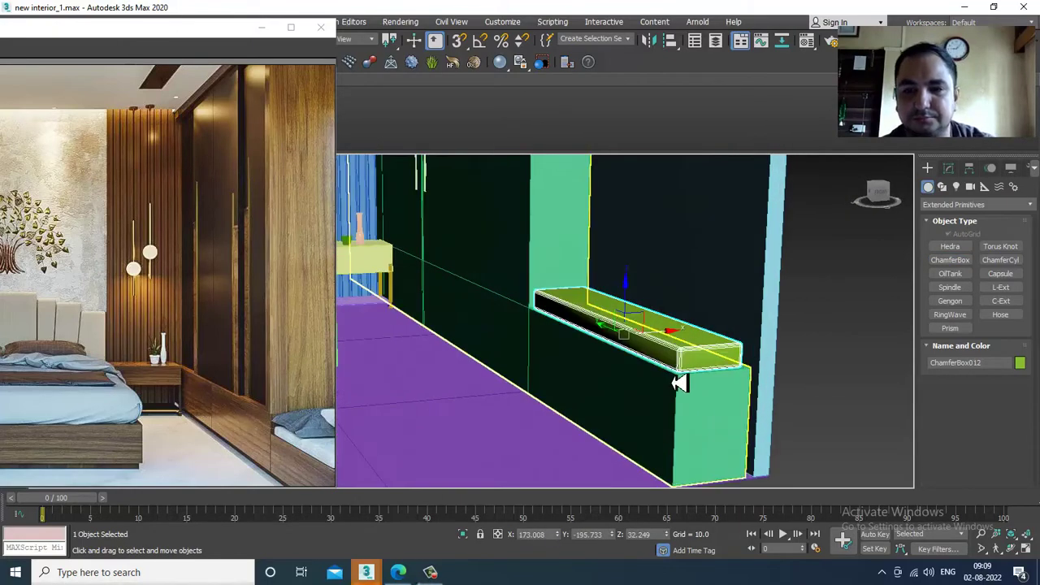
key(r)
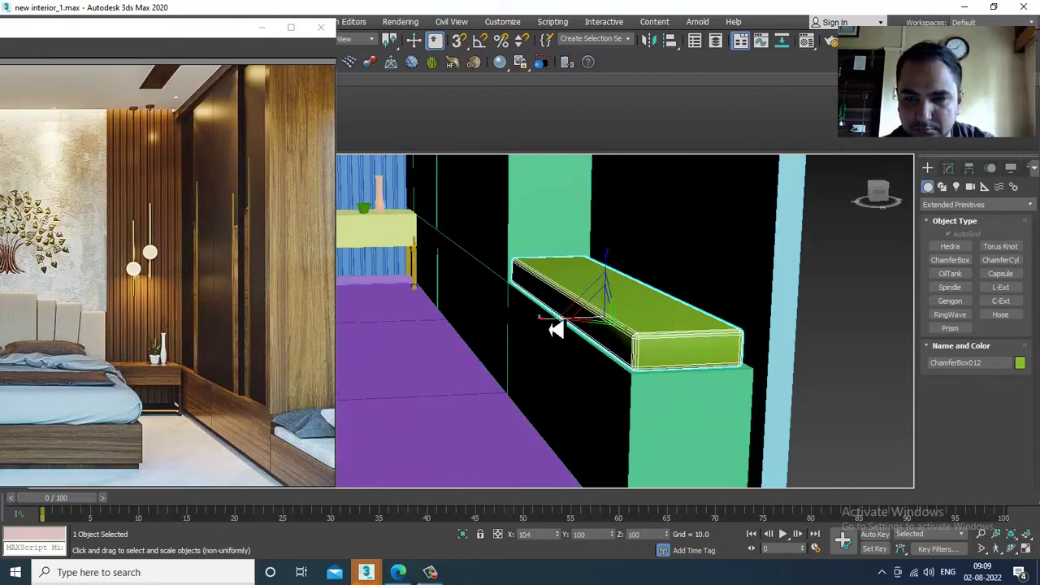
alt+middle_drag(551, 328, 616, 299)
key(w)
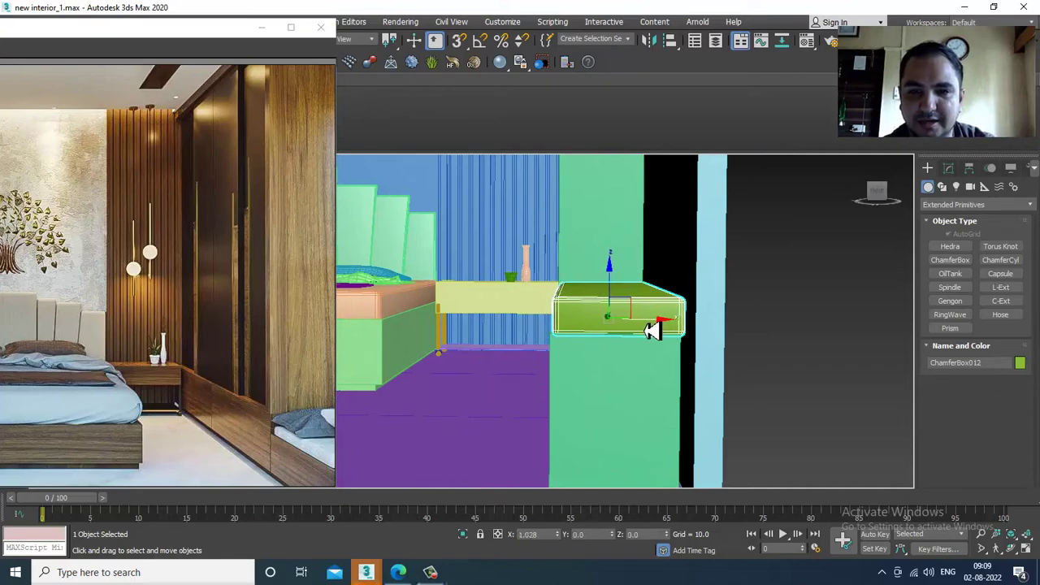
alt+middle_drag(650, 329, 680, 337)
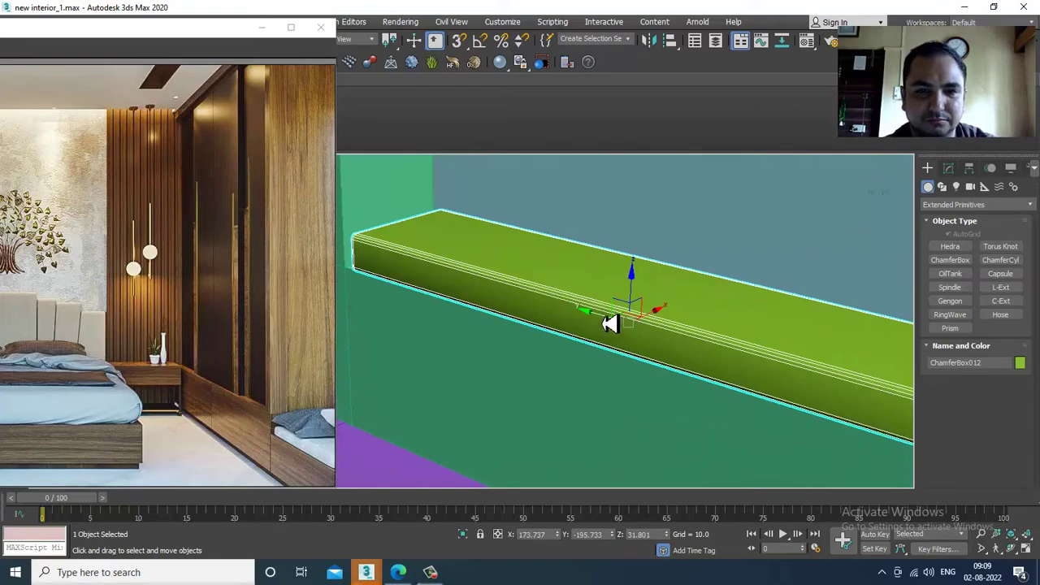
scroll(618, 313, down, 5)
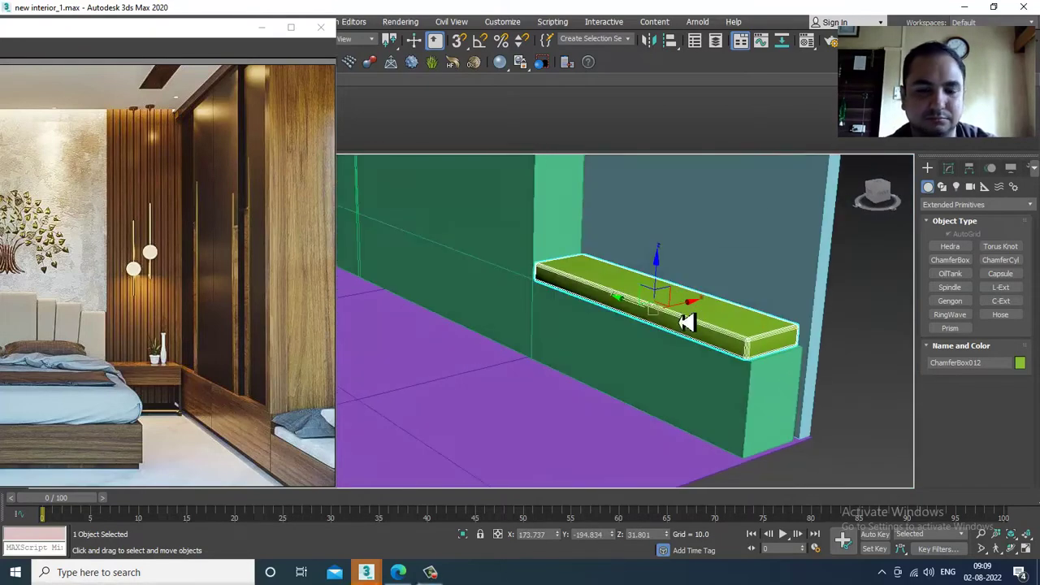
Inspect the whole room and the seat cushion on the base unit from several angles against the reference image
scroll(675, 315, down, 6)
middle_drag(657, 304, 720, 376)
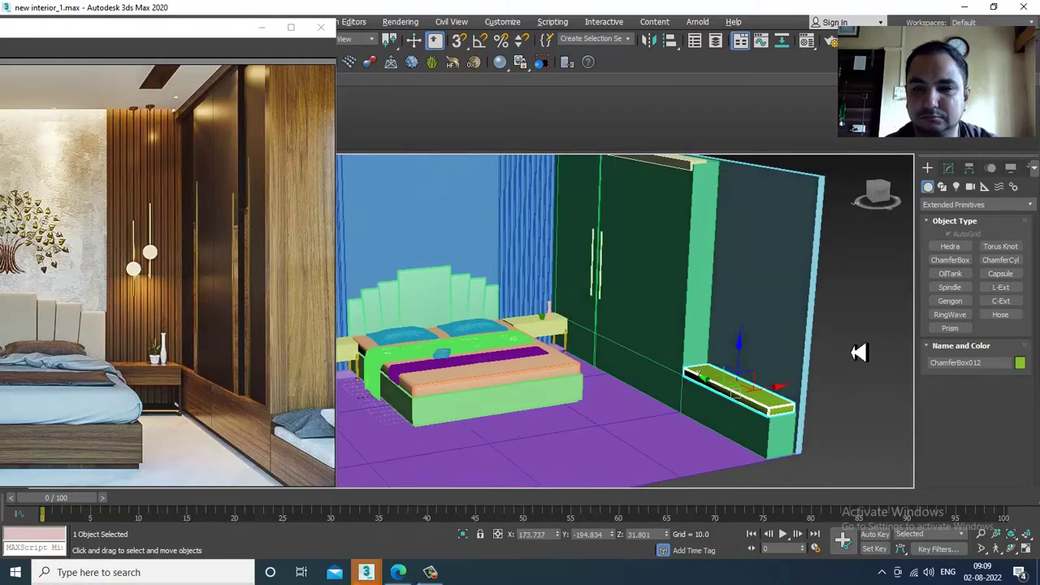
scroll(775, 362, down, 4)
middle_drag(766, 344, 708, 341)
scroll(745, 346, down, 3)
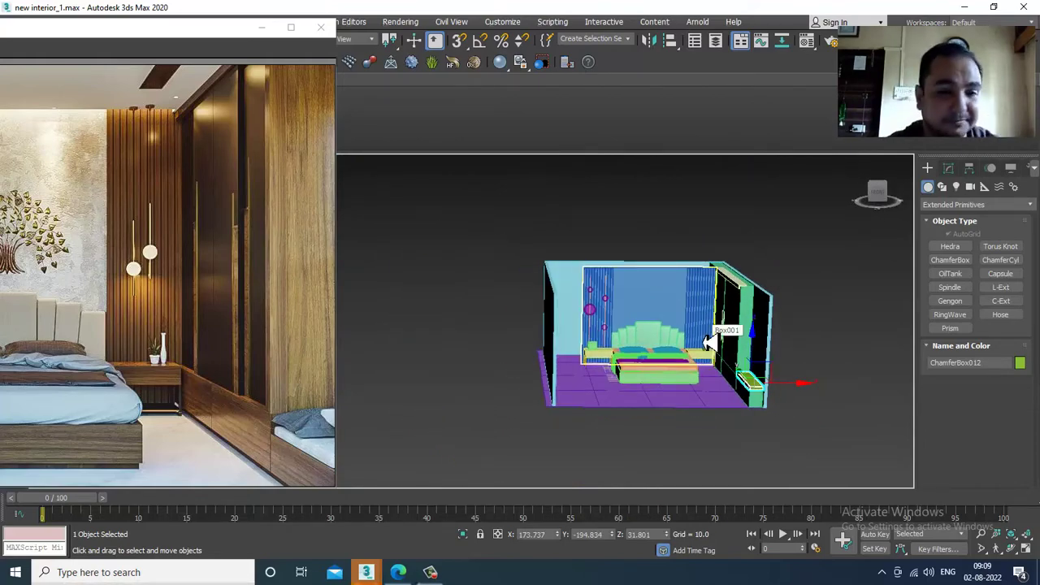
alt+middle_drag(587, 364, 710, 365)
scroll(711, 370, up, 6)
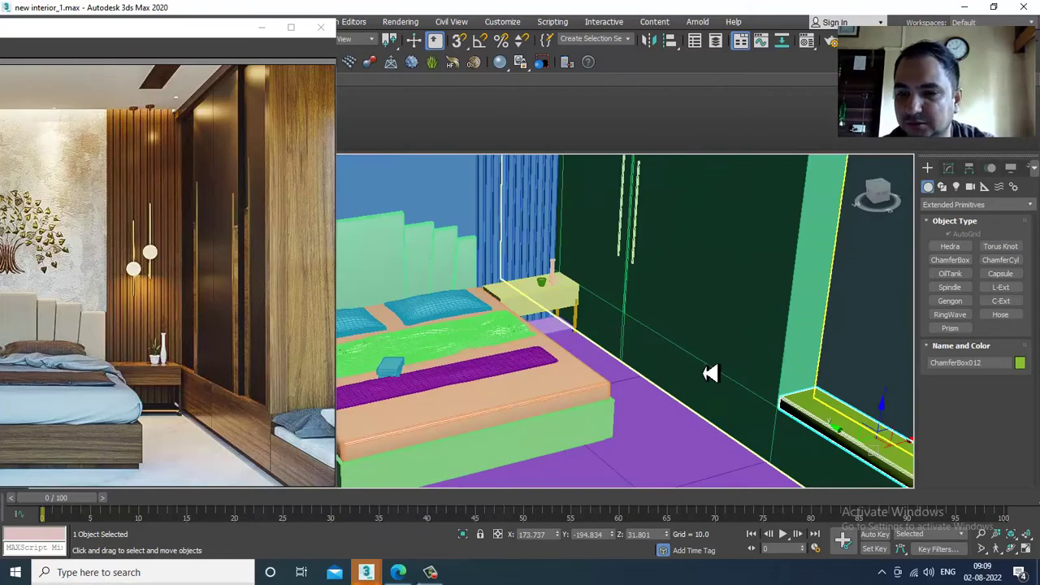
middle_drag(878, 357, 699, 268)
alt+middle_drag(772, 334, 810, 343)
scroll(722, 336, up, 6)
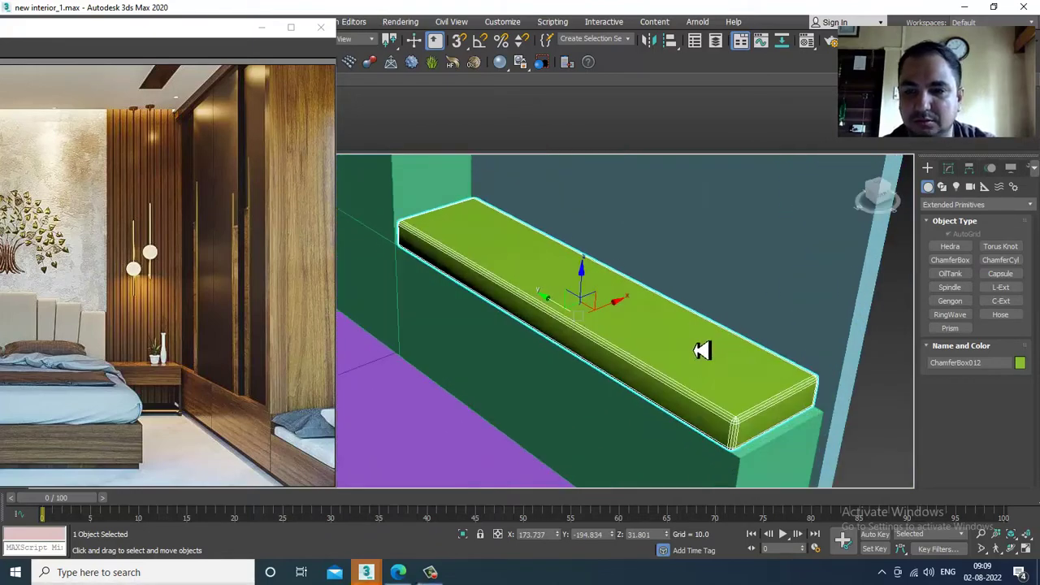
alt+middle_drag(663, 322, 668, 319)
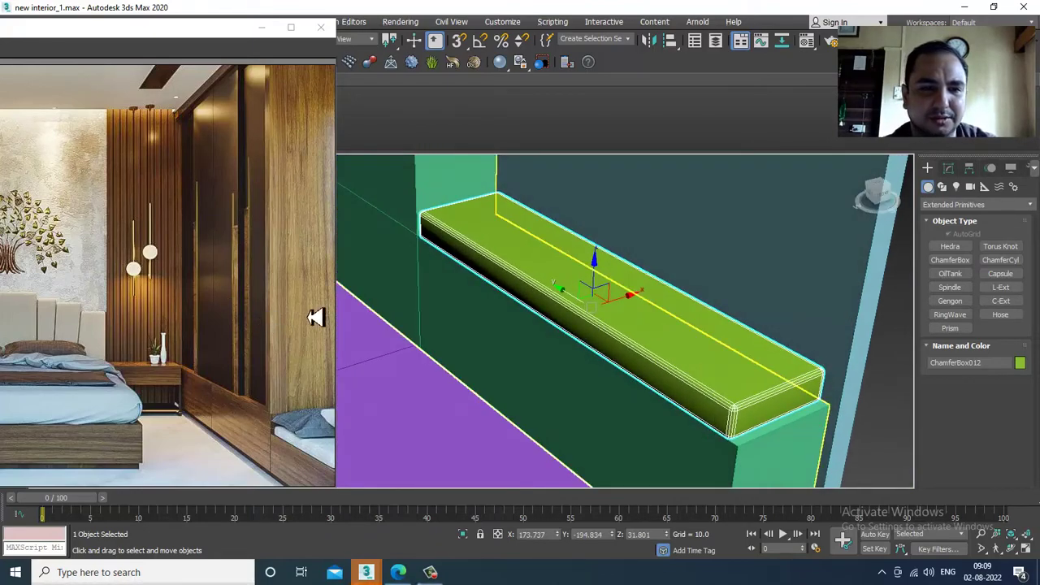
middle_drag(487, 316, 601, 305)
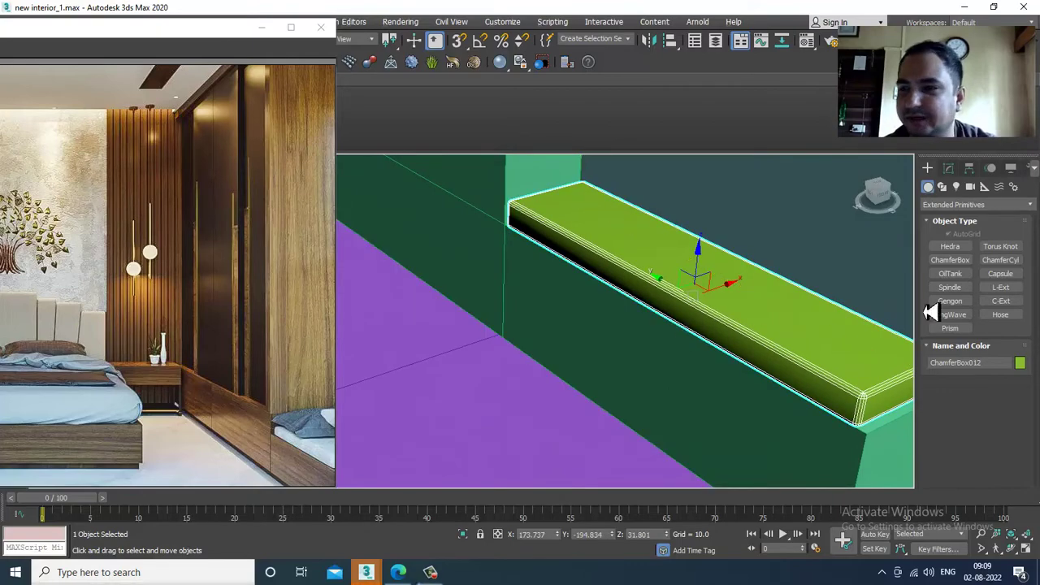
click(962, 206)
click(968, 218)
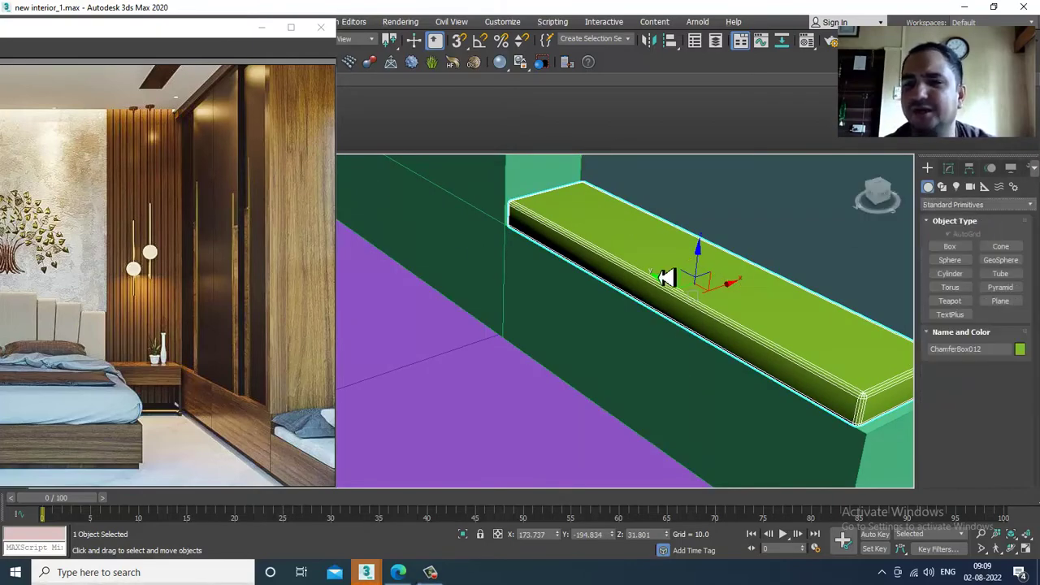
scroll(732, 301, down, 10)
alt+middle_drag(778, 316, 990, 285)
scroll(717, 357, up, 5)
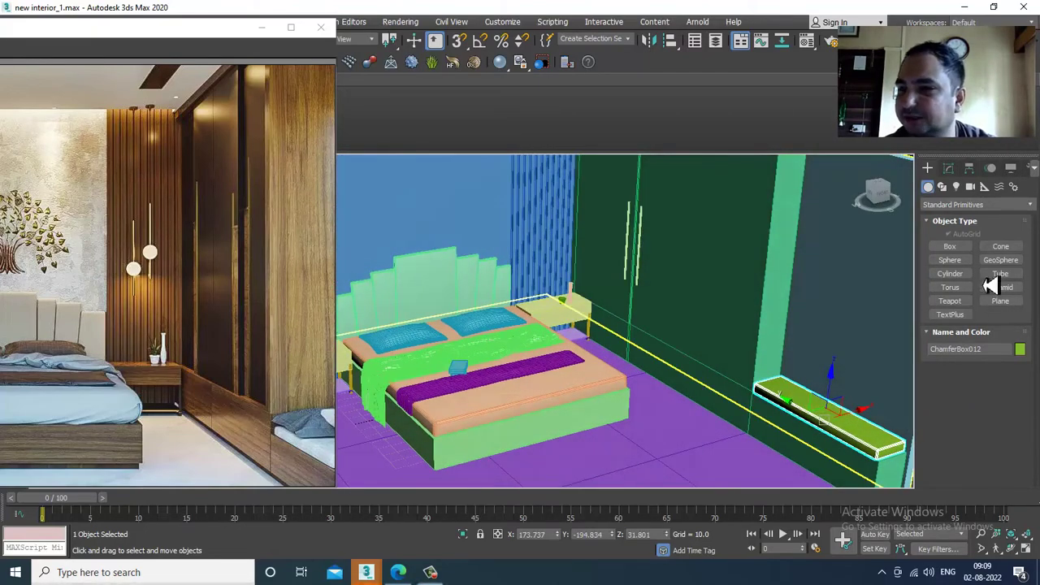
Create a chamfer box about 34.4 by 35.3 and 9.4 high with a fillet of about 2.5 on the floor near the bed's foot
click(954, 205)
click(957, 231)
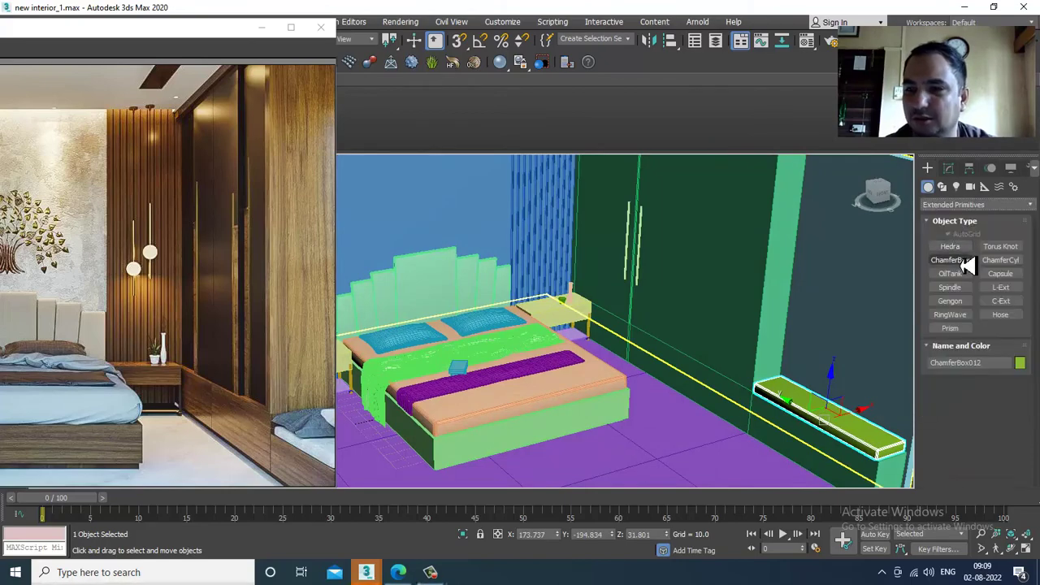
click(963, 260)
middle_drag(687, 379, 677, 355)
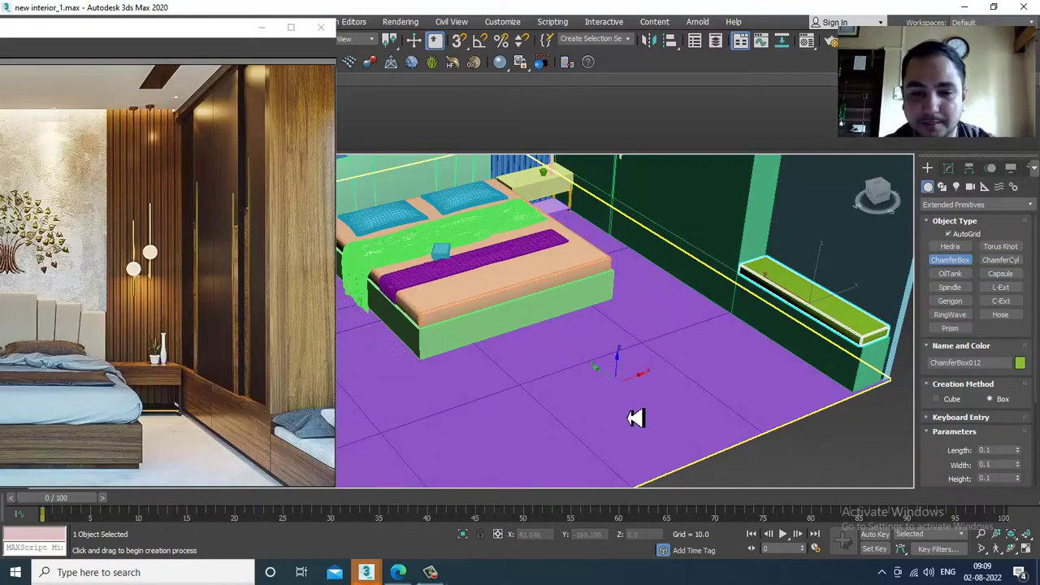
click(433, 573)
click(436, 573)
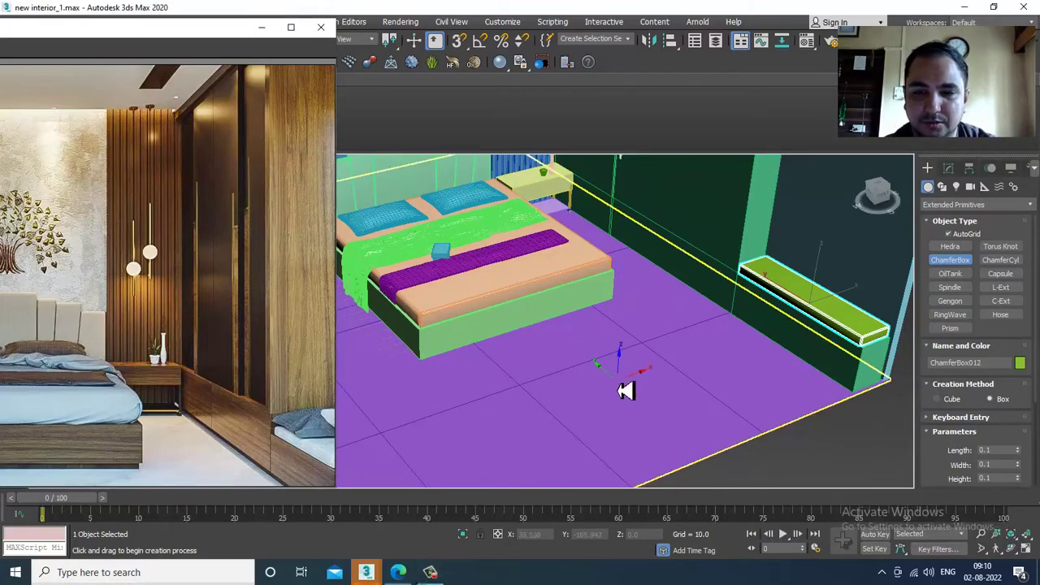
alt+middle_drag(620, 383, 625, 360)
drag(624, 342, 610, 392)
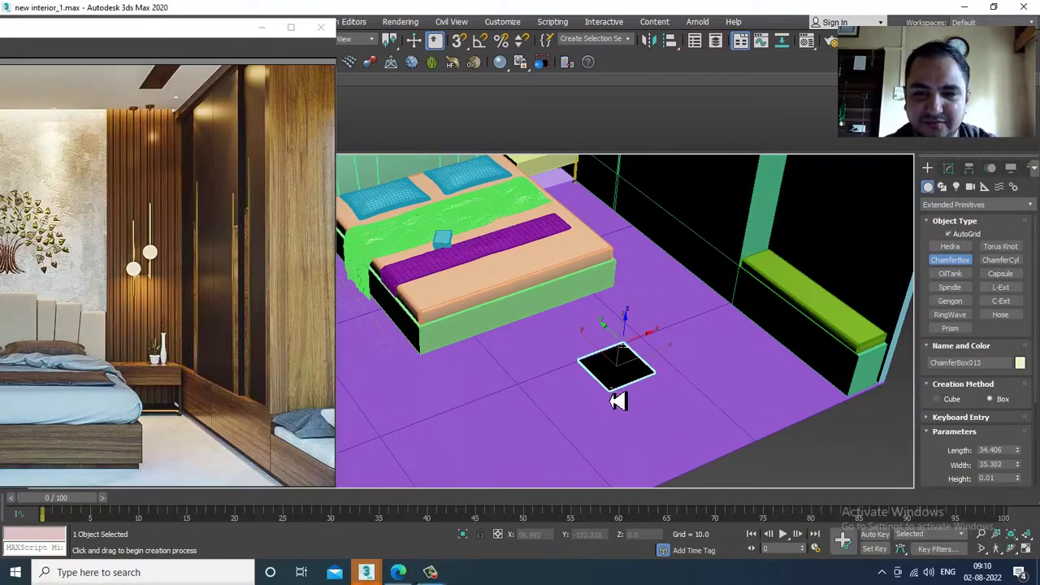
click(620, 389)
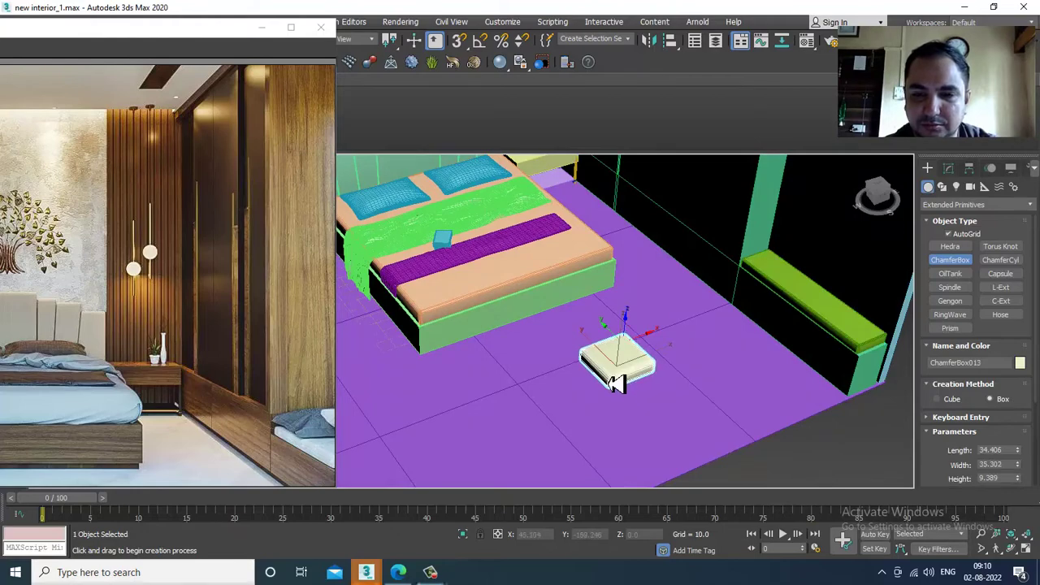
right_click(614, 378)
Set the small chamfer box's fillet to about 1.77 and its length and width segments to 4 each
scroll(614, 387, up, 5)
alt+middle_drag(614, 389, 605, 392)
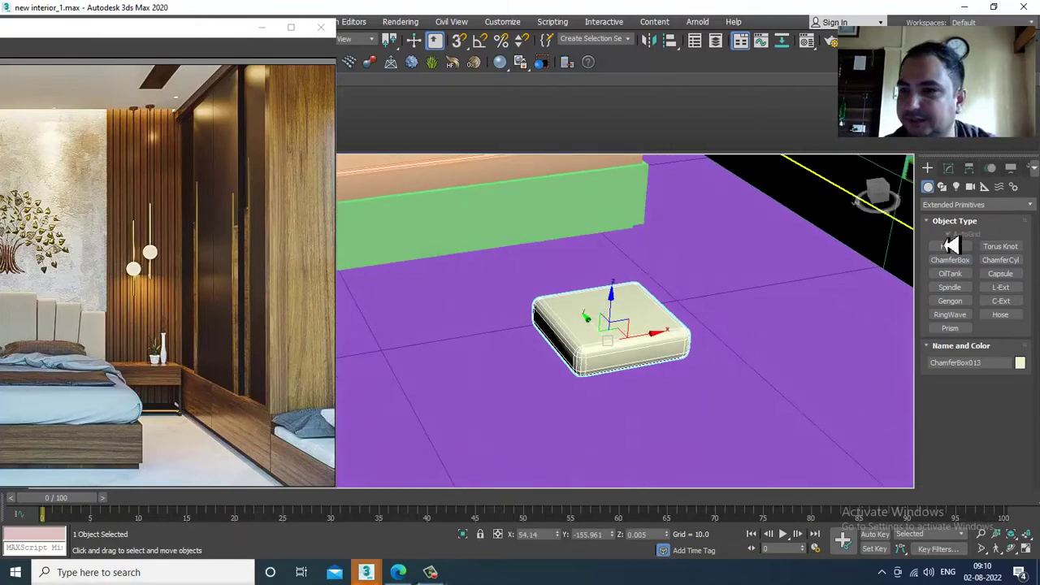
click(949, 169)
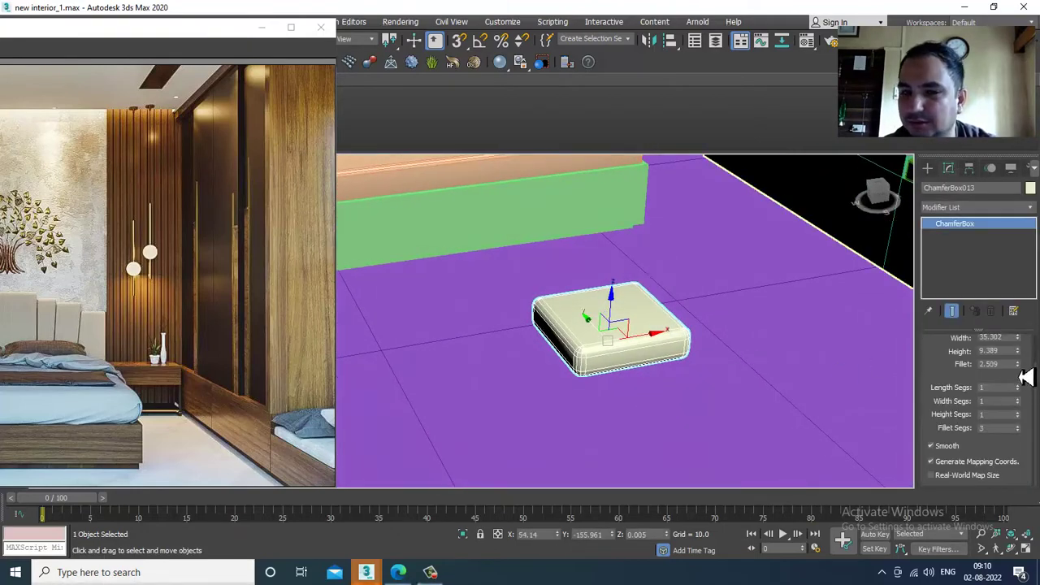
drag(1026, 377, 1025, 401)
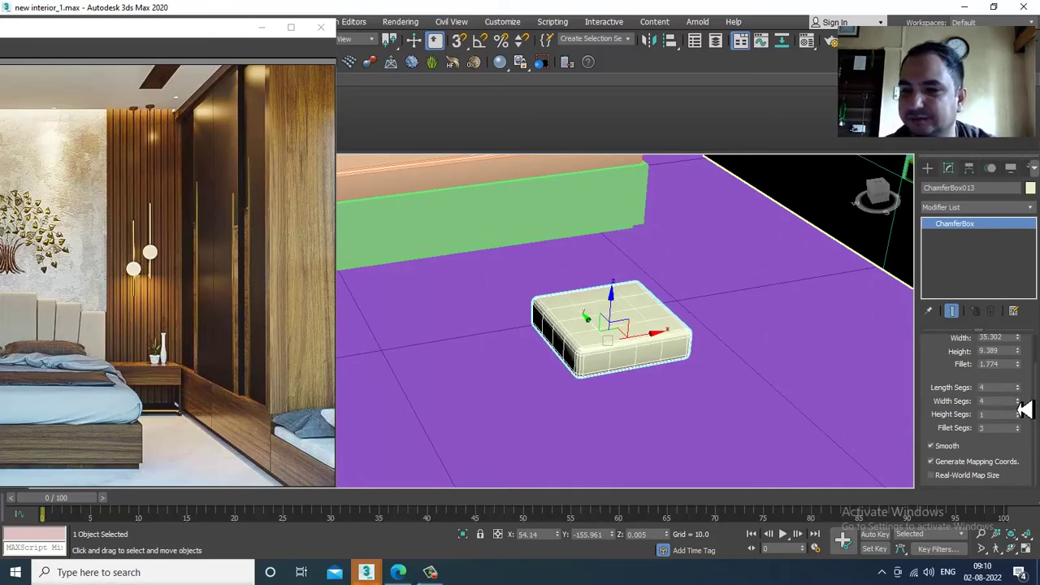
alt+middle_drag(625, 323, 644, 324)
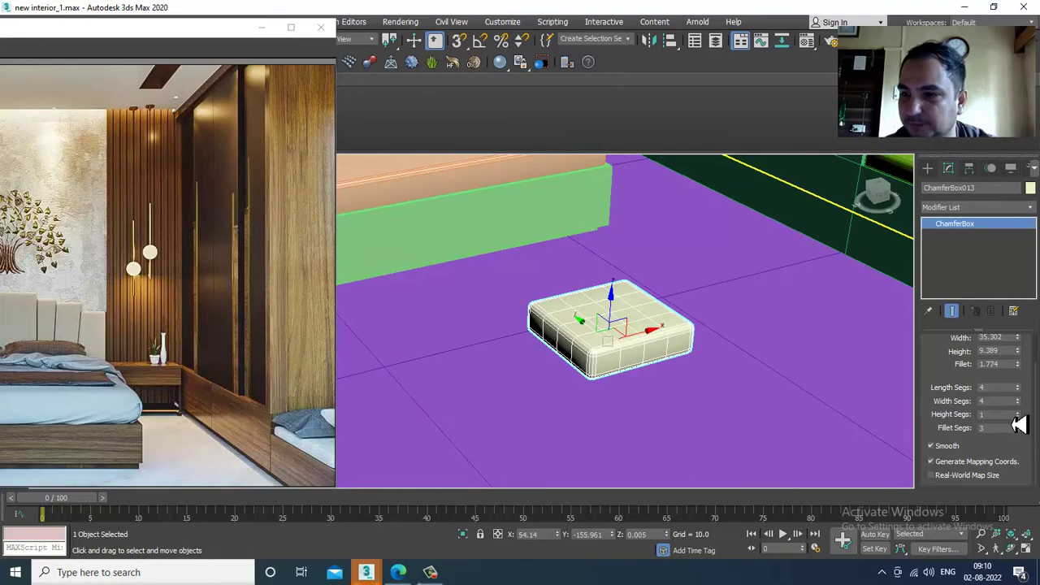
Add a TurboSmooth modifier to the small chamfer box and raise it above the floor to about Z 7.55
click(983, 208)
text(tu)
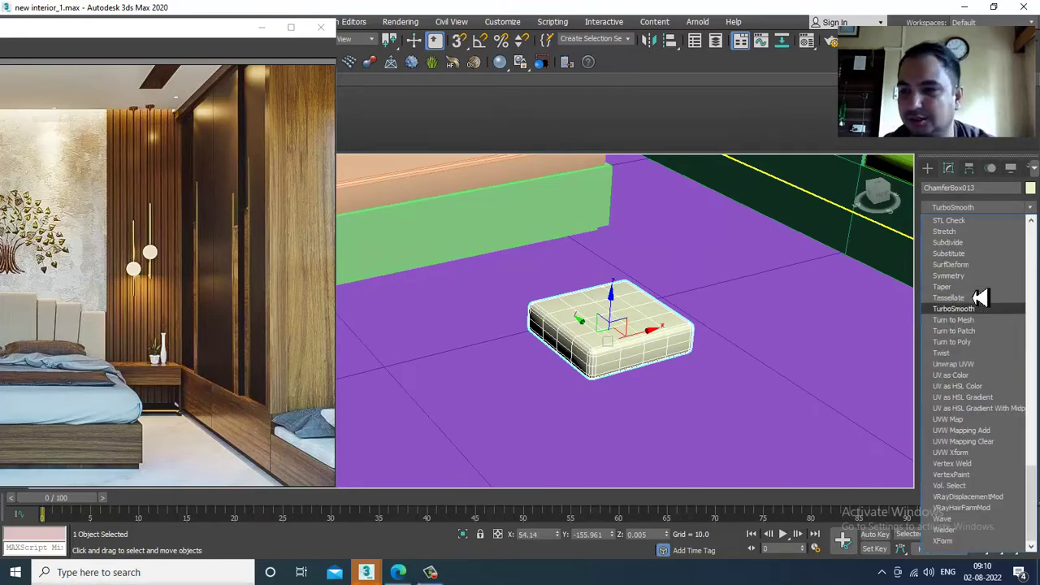
click(967, 311)
alt+middle_drag(640, 358, 586, 328)
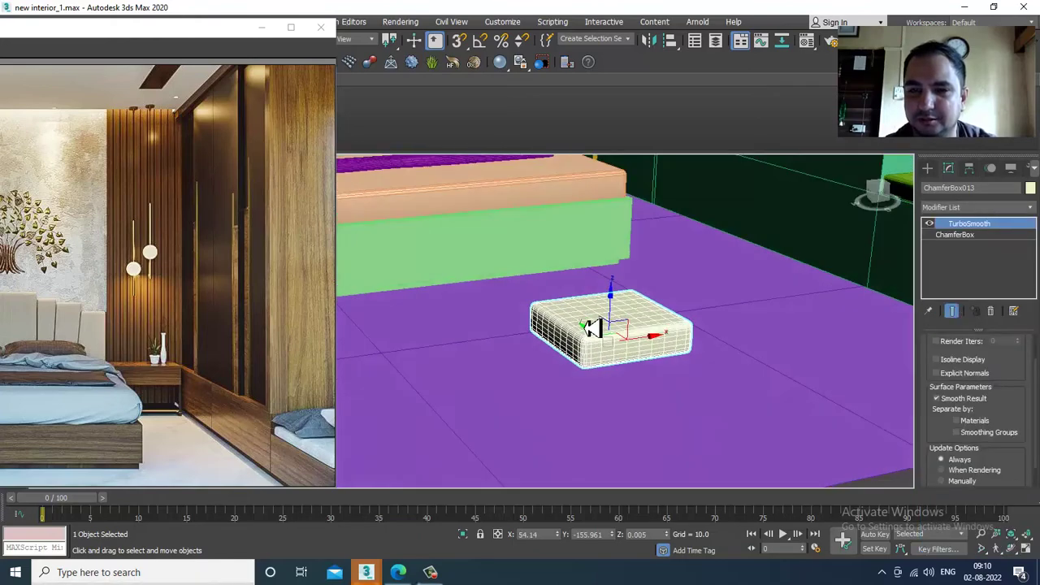
drag(609, 317, 617, 289)
alt+middle_drag(622, 293, 713, 332)
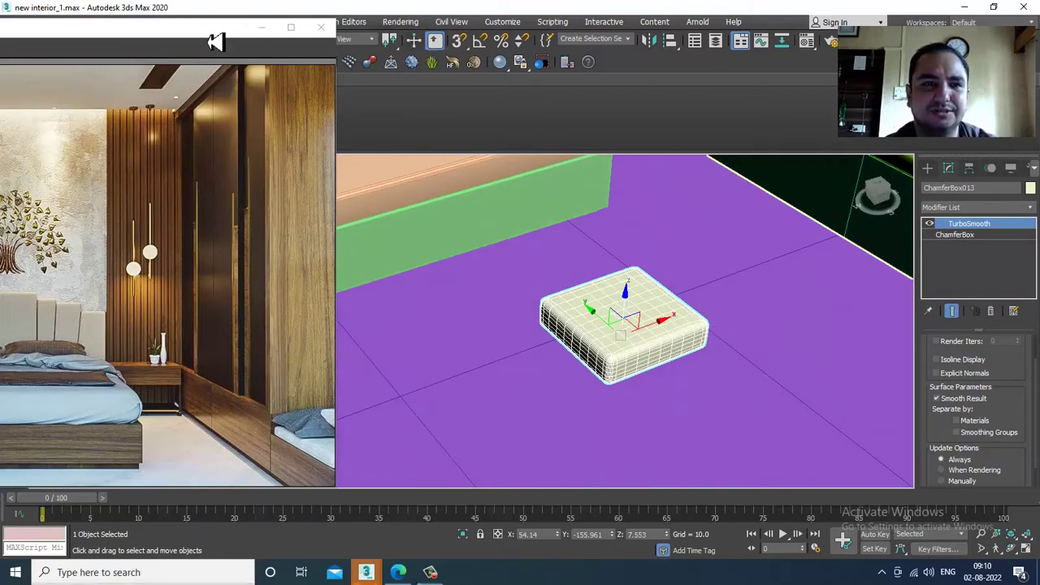
Move the reference image window out of the way and apply a MassFX mCloth modifier to the small chamfer box
drag(203, 44, 187, 94)
click(280, 23)
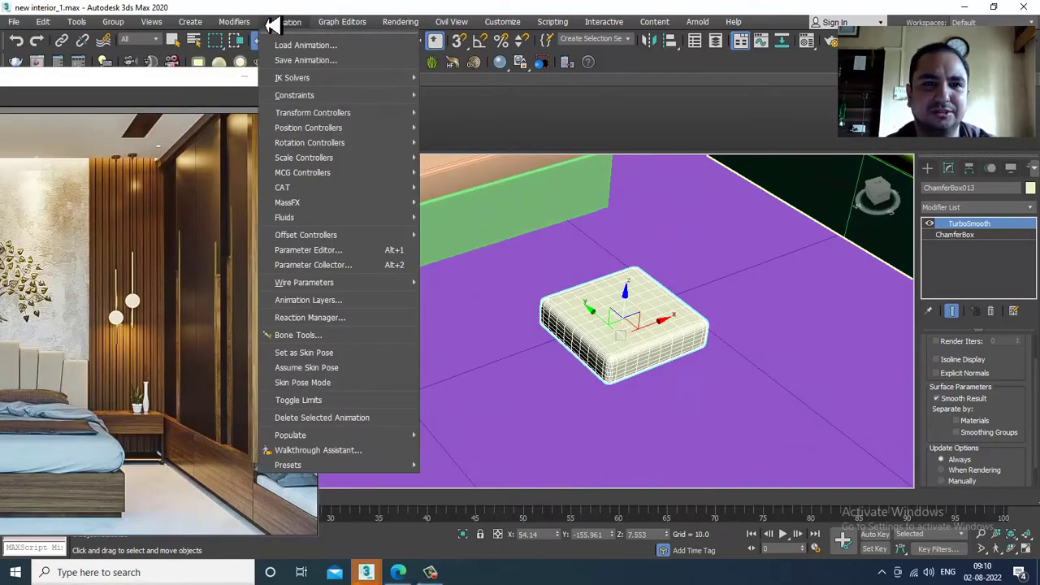
mouse_move(366, 207)
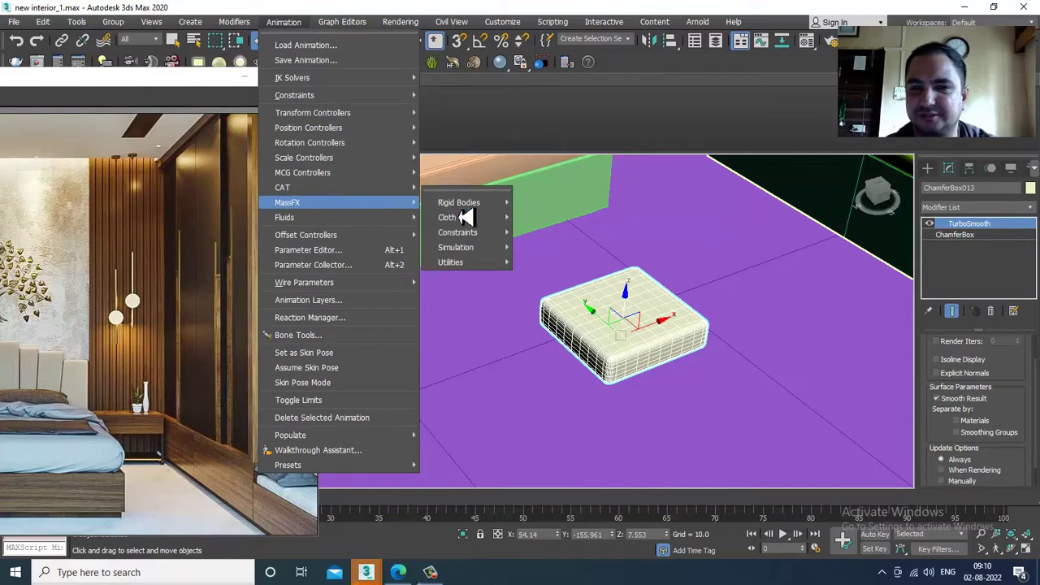
mouse_move(488, 217)
click(559, 215)
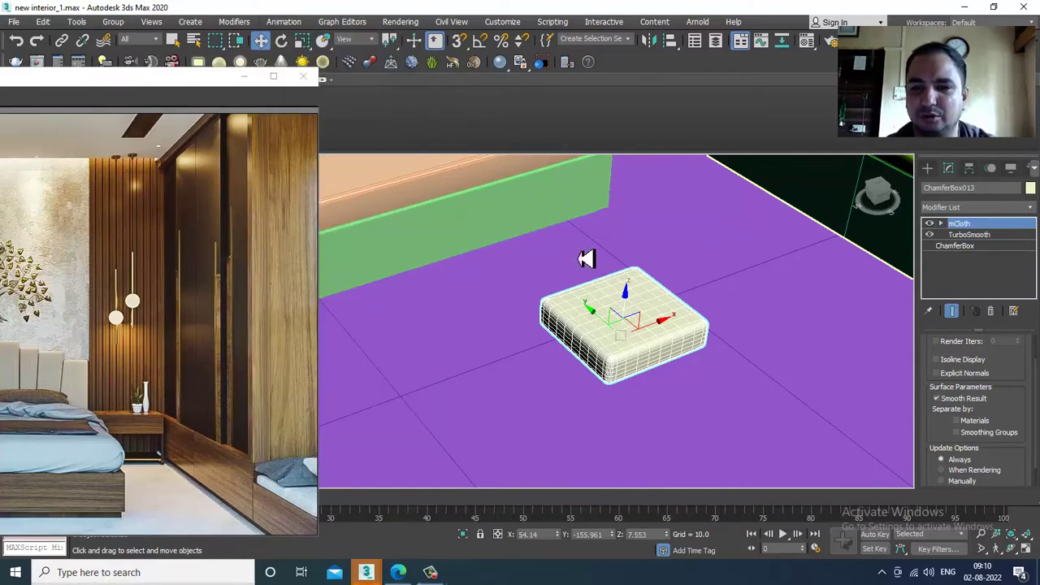
Make the floor plane a MassFX static rigid body and set its physical shape type to Original
alt+middle_drag(587, 258, 673, 397)
click(676, 401)
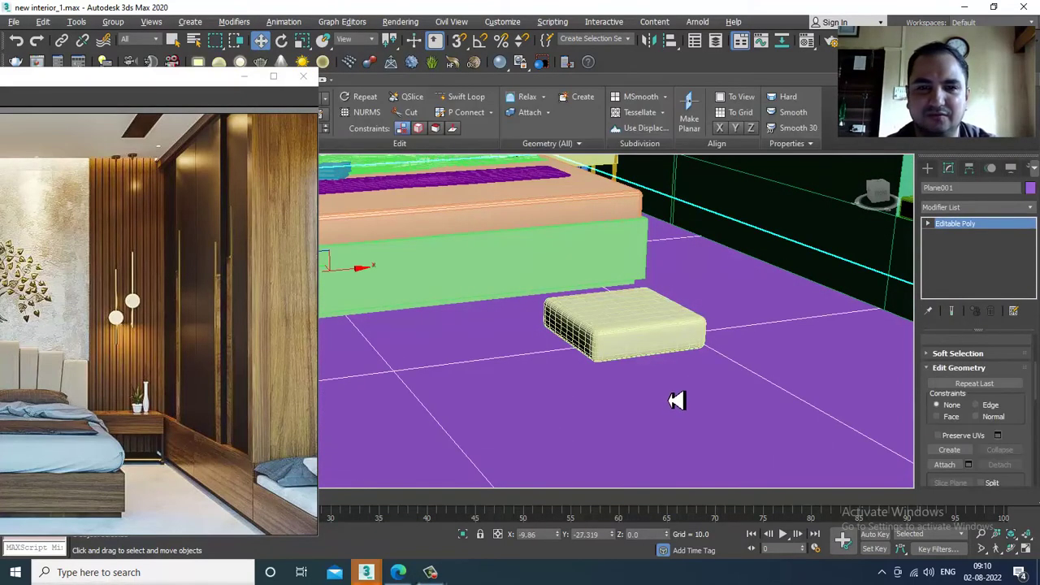
click(282, 20)
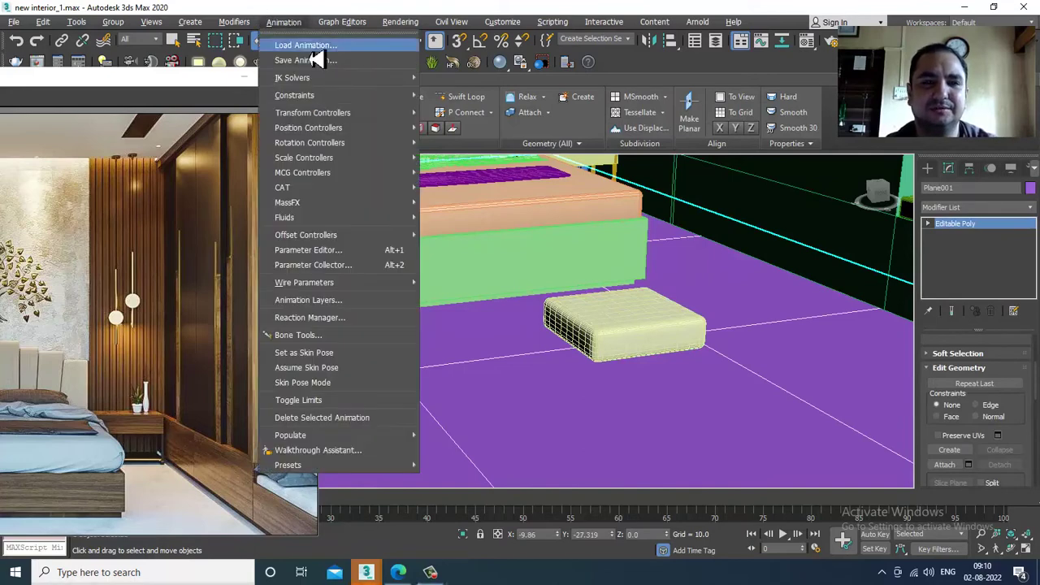
mouse_move(382, 210)
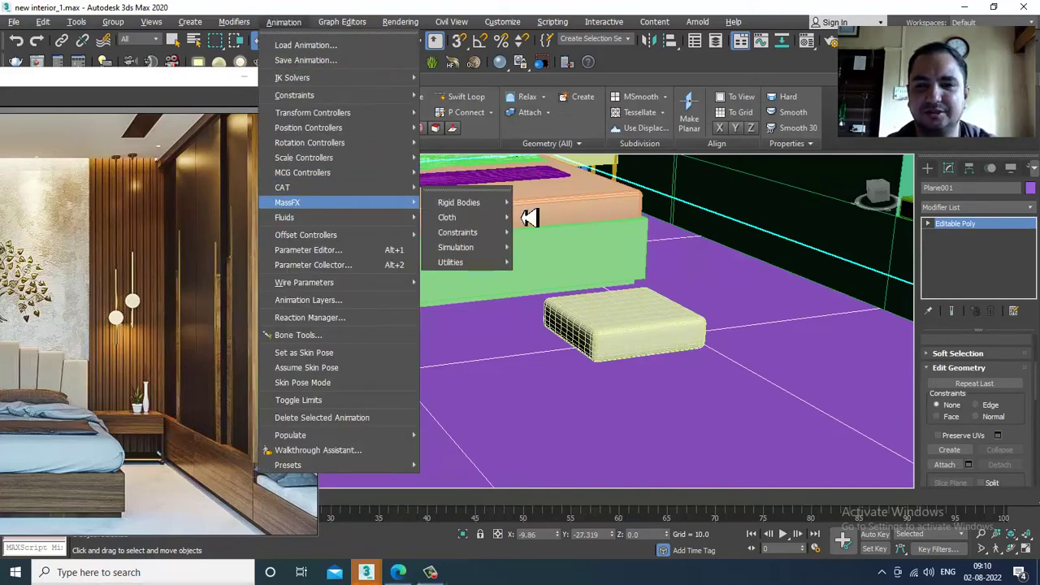
mouse_move(479, 209)
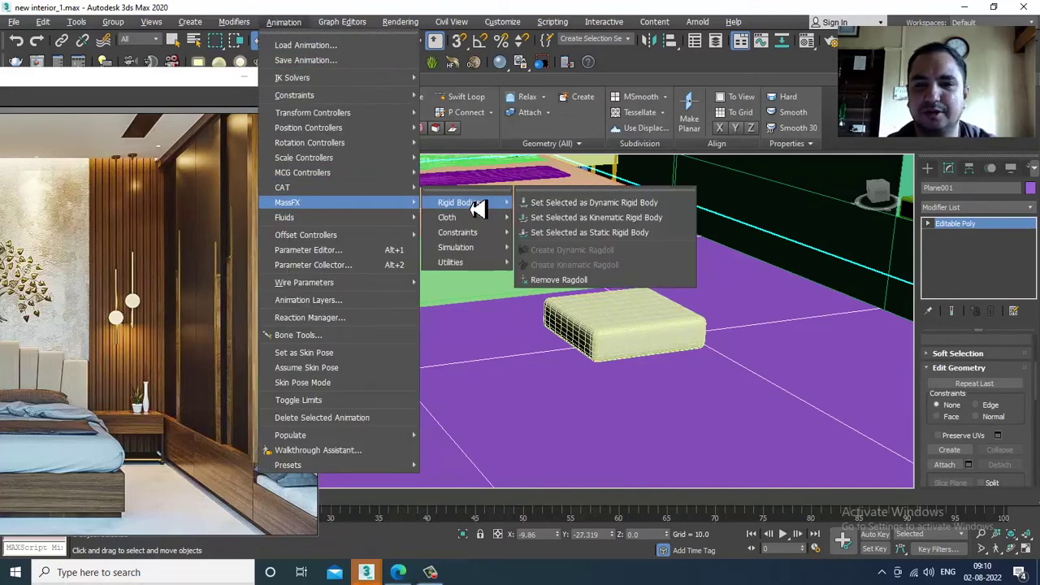
click(589, 233)
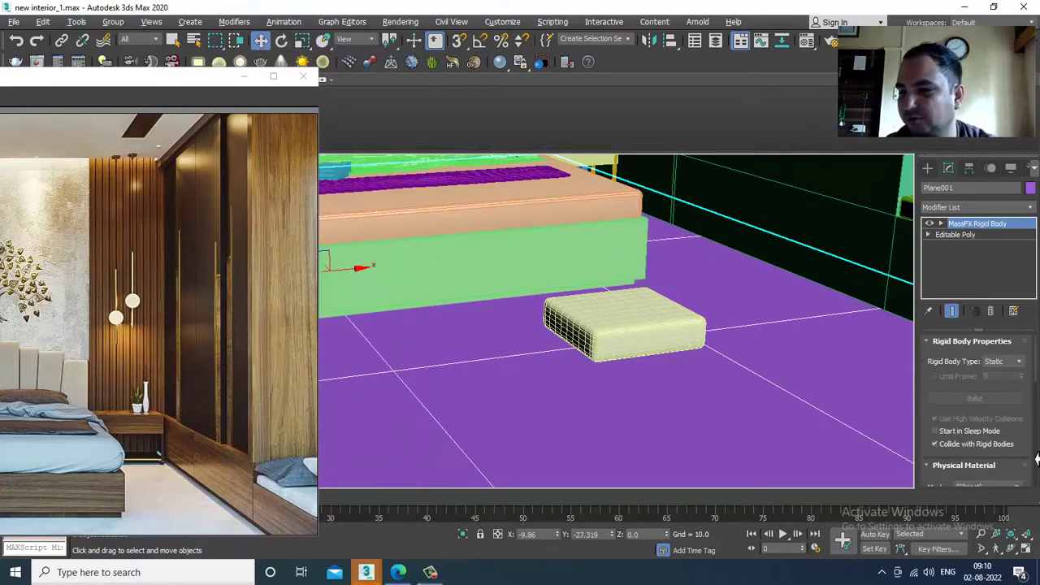
scroll(952, 399, down, 10)
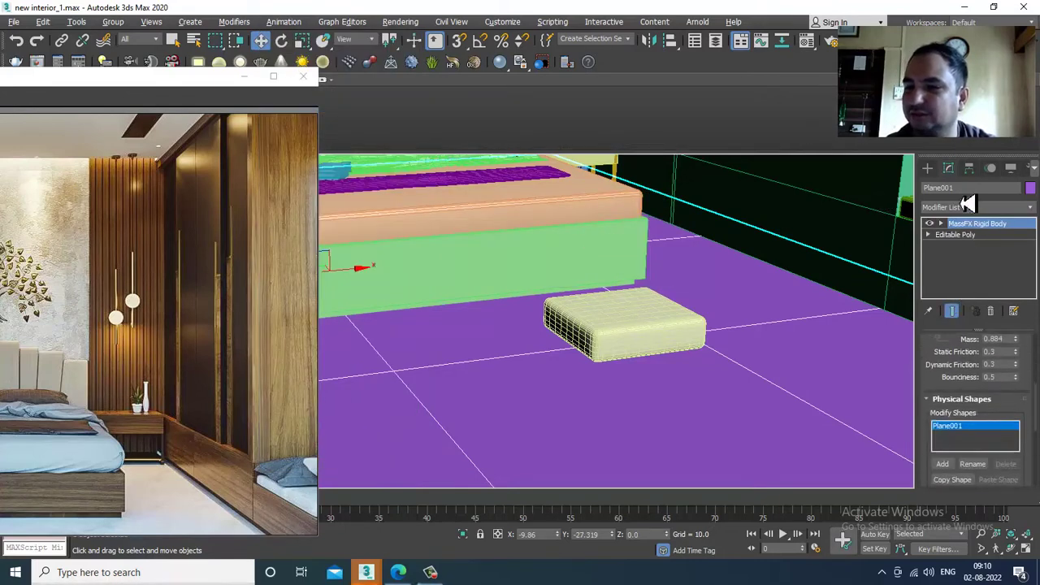
click(1008, 428)
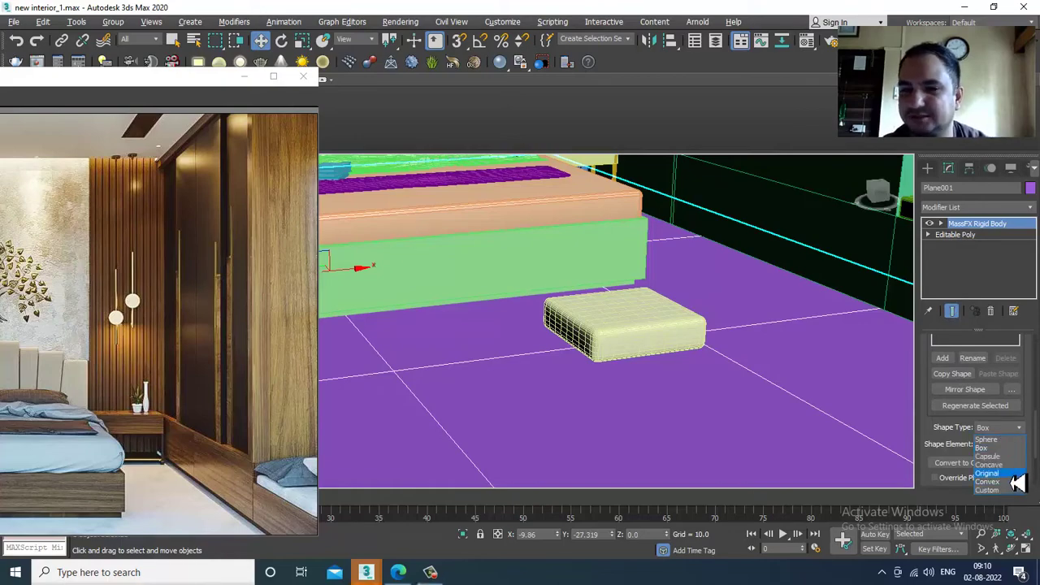
click(1009, 475)
Select the small chamfer box with the mCloth modifier and play the MassFX simulation
alt+middle_drag(653, 357, 631, 355)
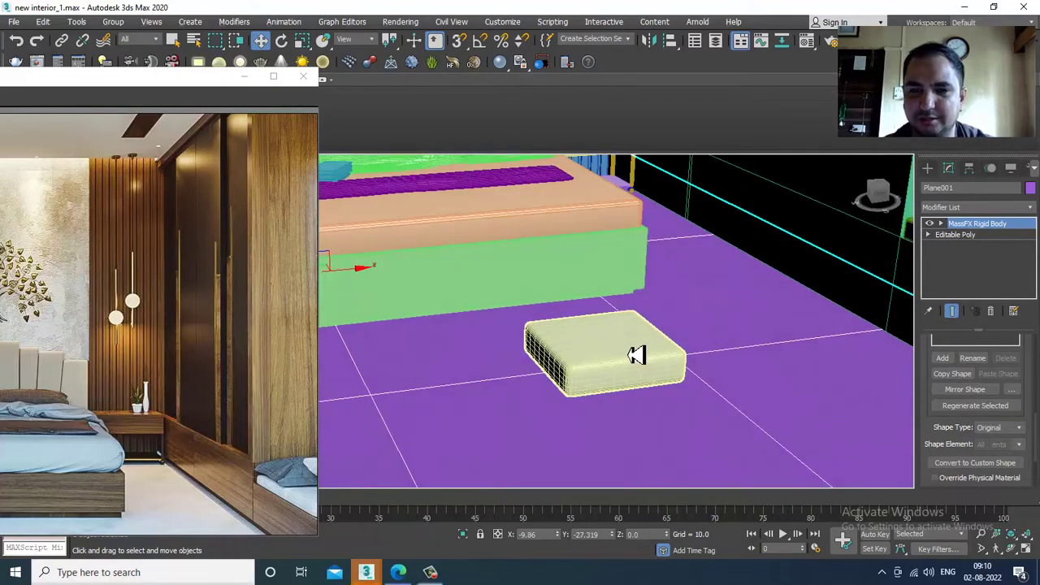
click(636, 356)
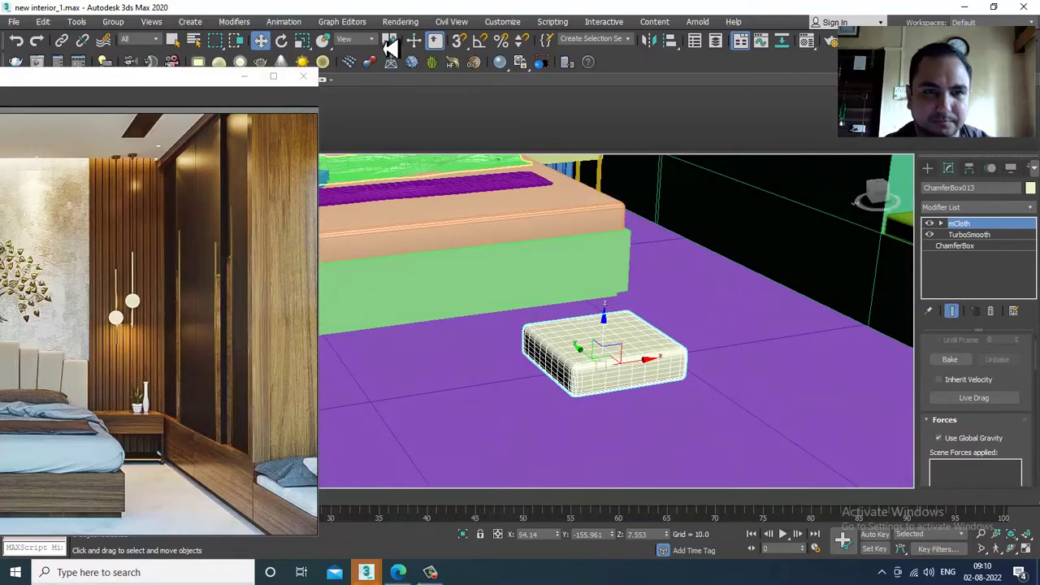
click(284, 22)
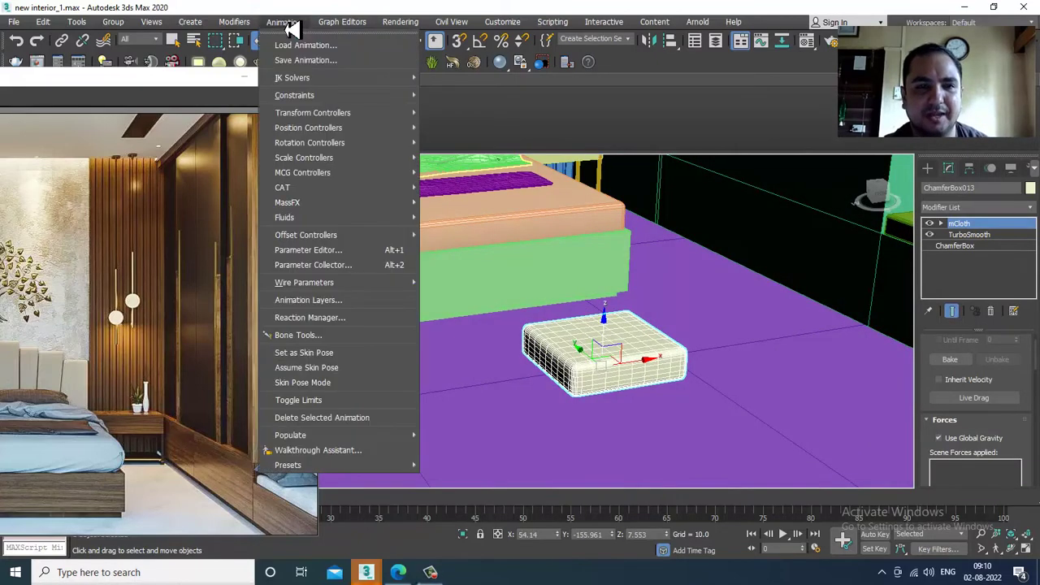
mouse_move(347, 209)
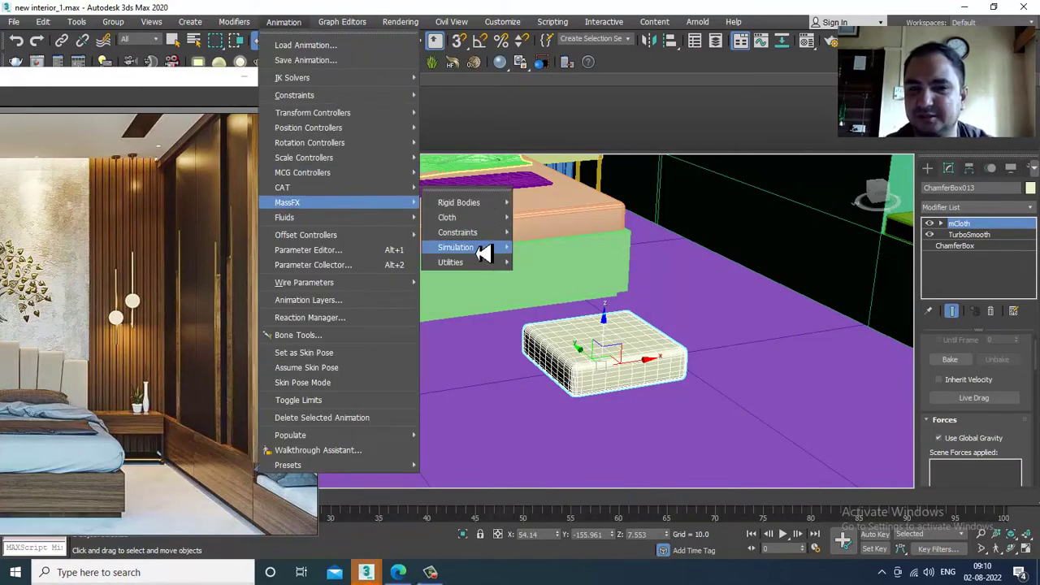
mouse_move(479, 248)
click(592, 249)
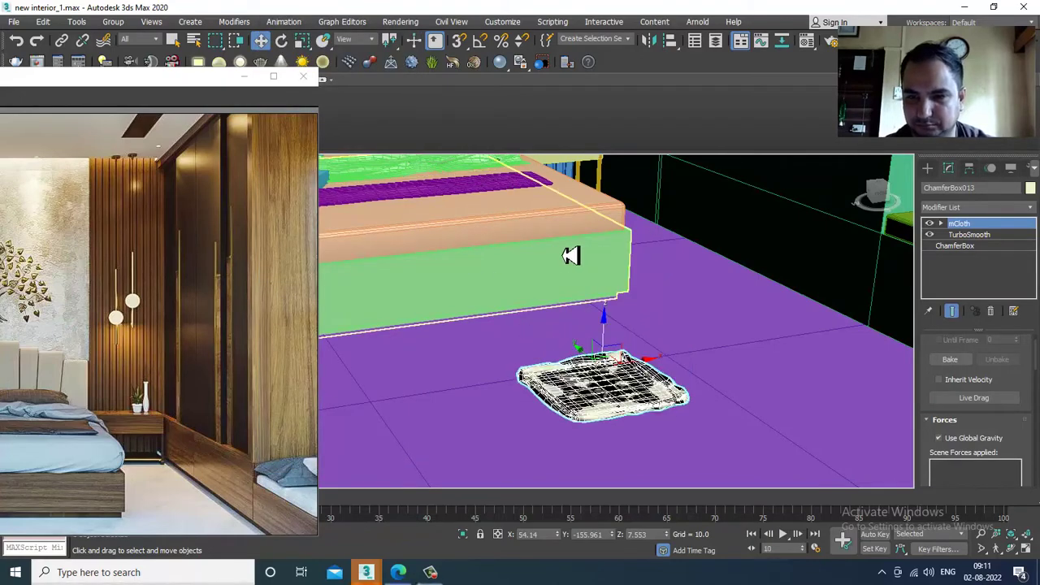
Enable balloon behavior on the box's mCloth modifier and set its pressure to 3.0
scroll(1022, 454, down, 5)
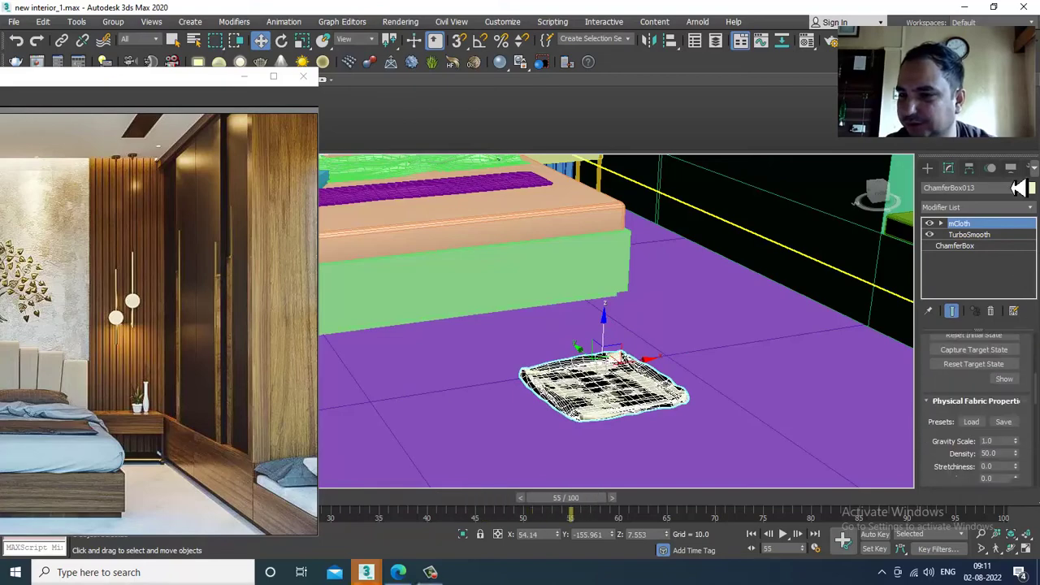
scroll(938, 483, down, 5)
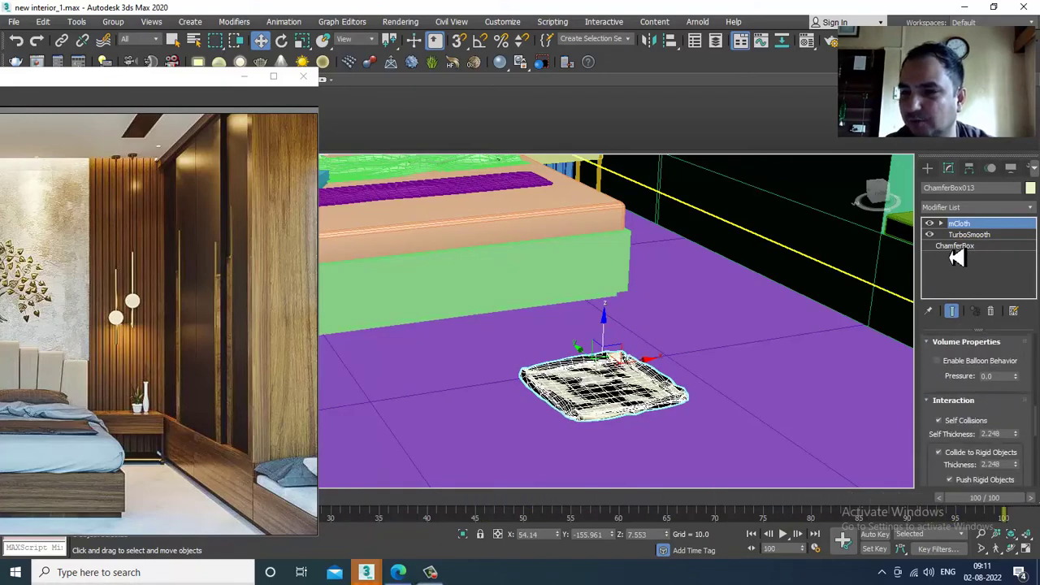
click(938, 360)
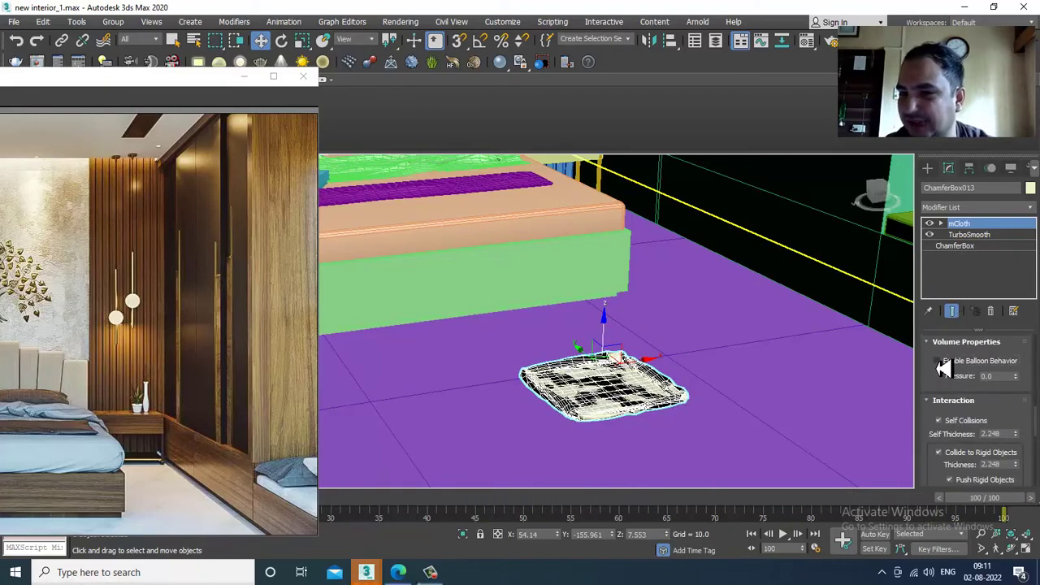
click(1016, 375)
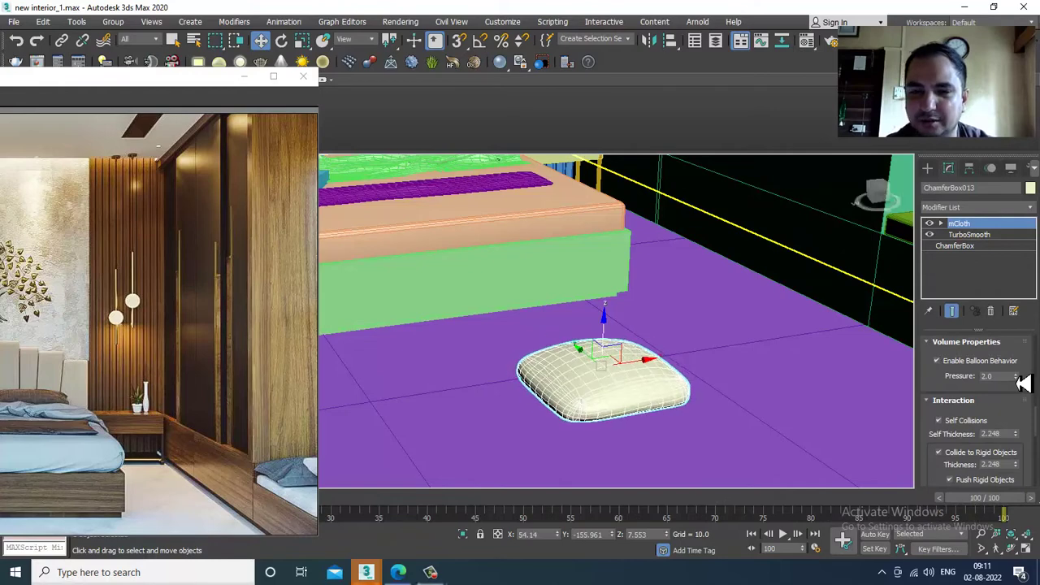
click(1016, 376)
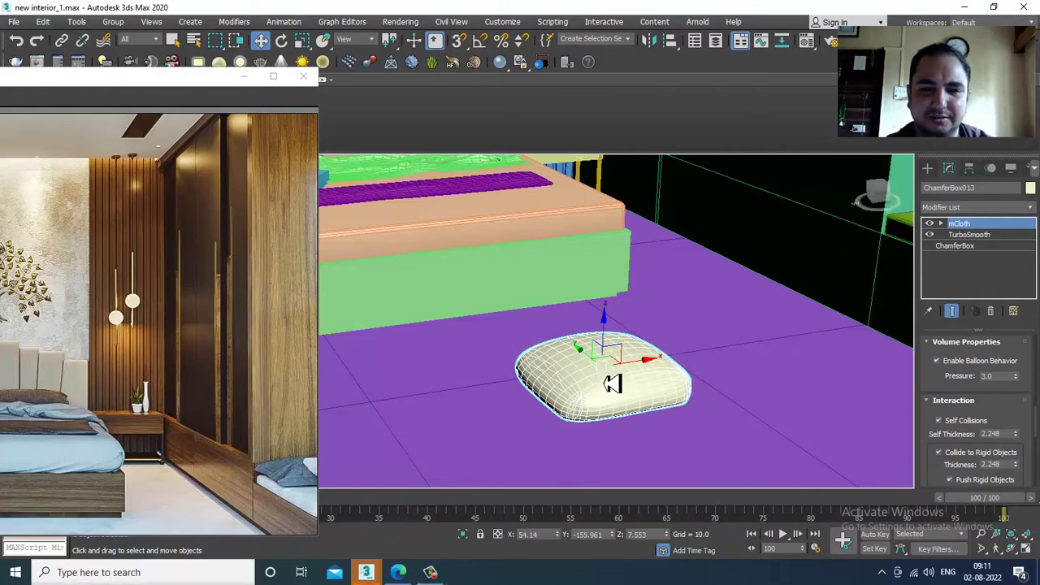
Convert the inflated pillow to an Editable Poly
right_click(613, 378)
mouse_move(659, 499)
click(794, 511)
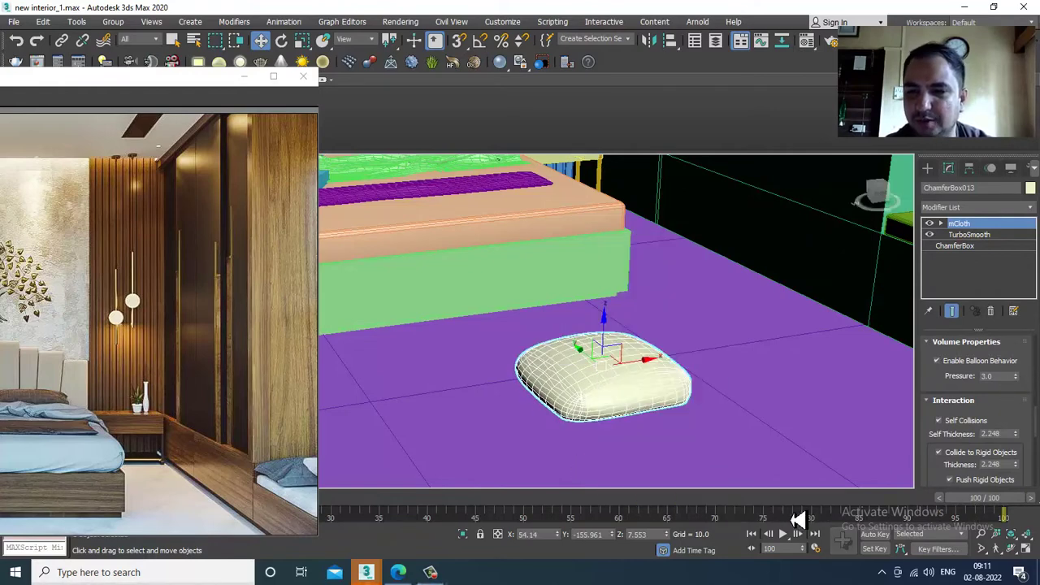
Reselect the pillow on the floor and reset the MassFX simulation
alt+middle_drag(717, 350, 688, 323)
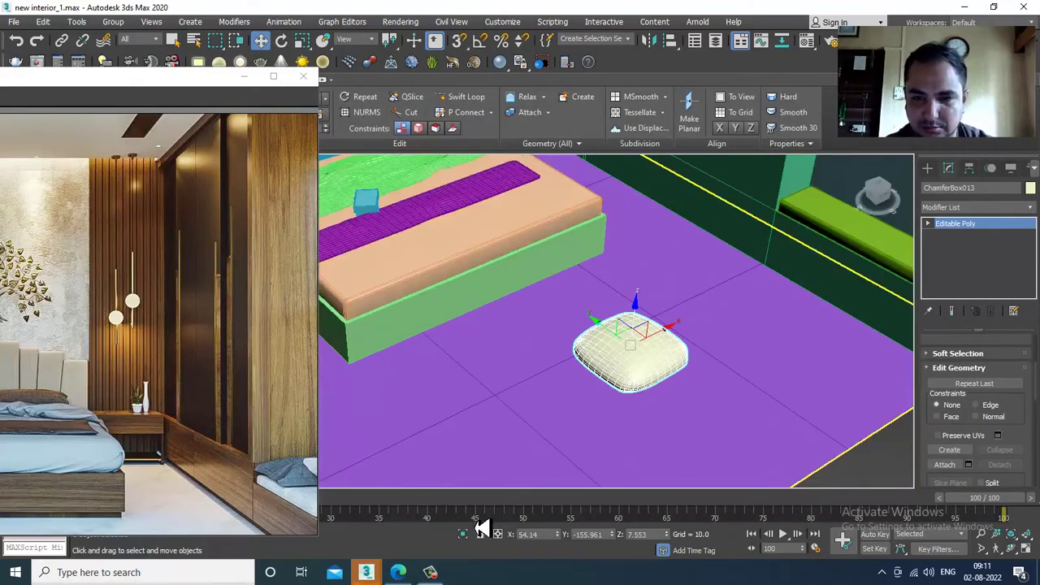
click(878, 485)
scroll(736, 401, down, 5)
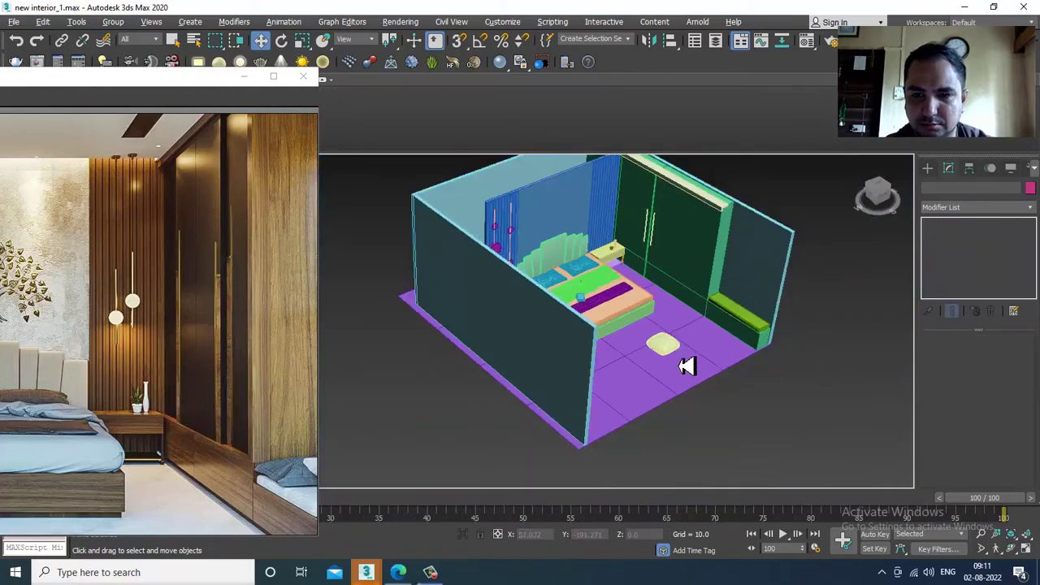
alt+middle_drag(687, 365, 692, 403)
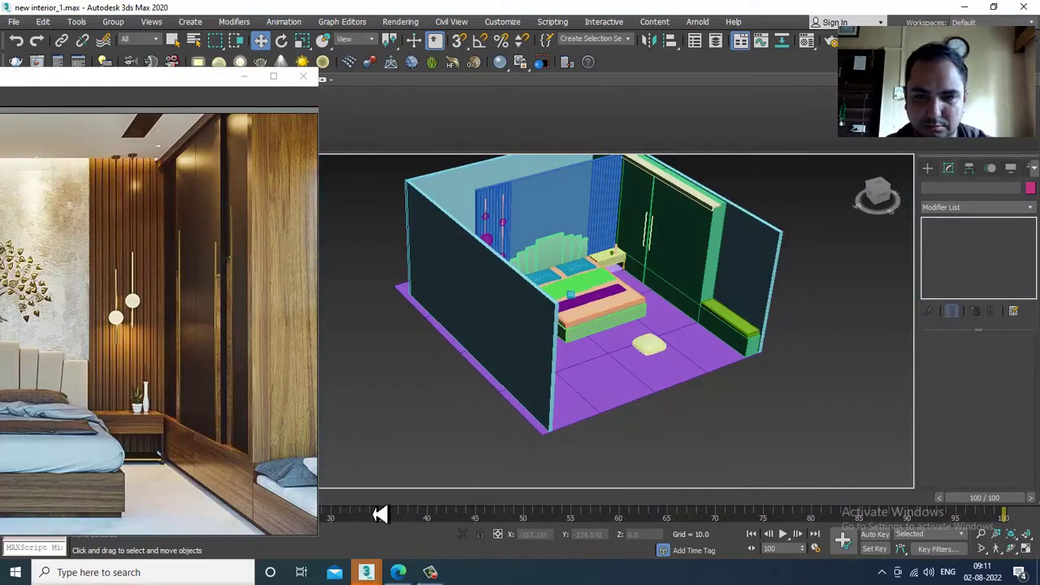
click(666, 351)
key(z)
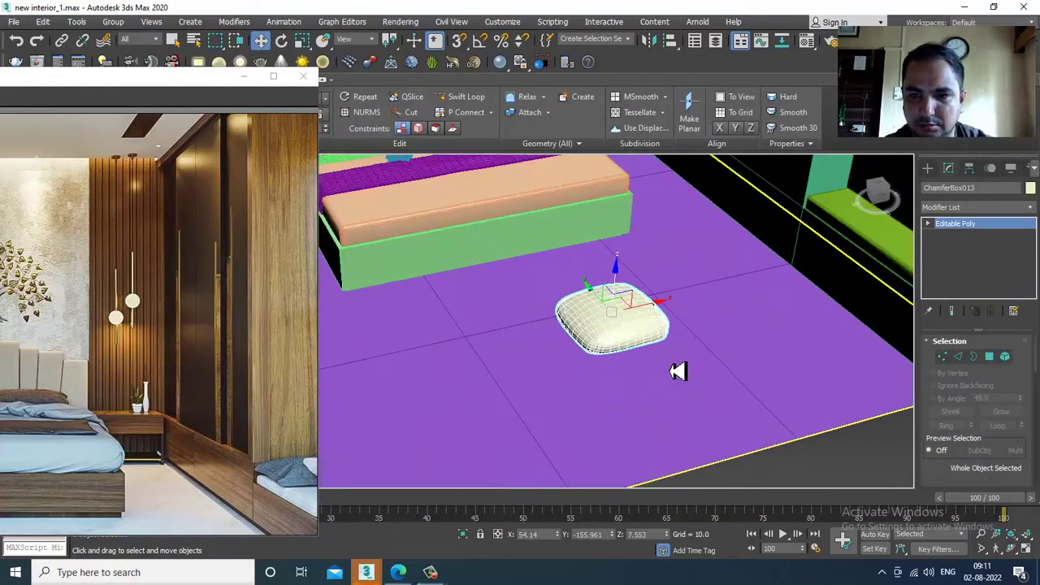
alt+middle_drag(679, 371, 659, 320)
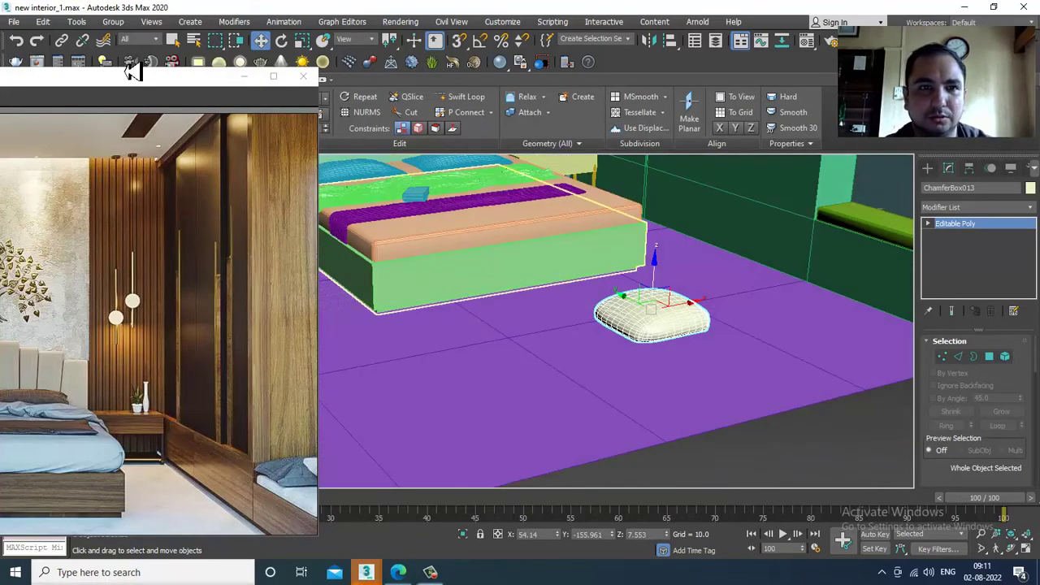
click(284, 22)
mouse_move(379, 203)
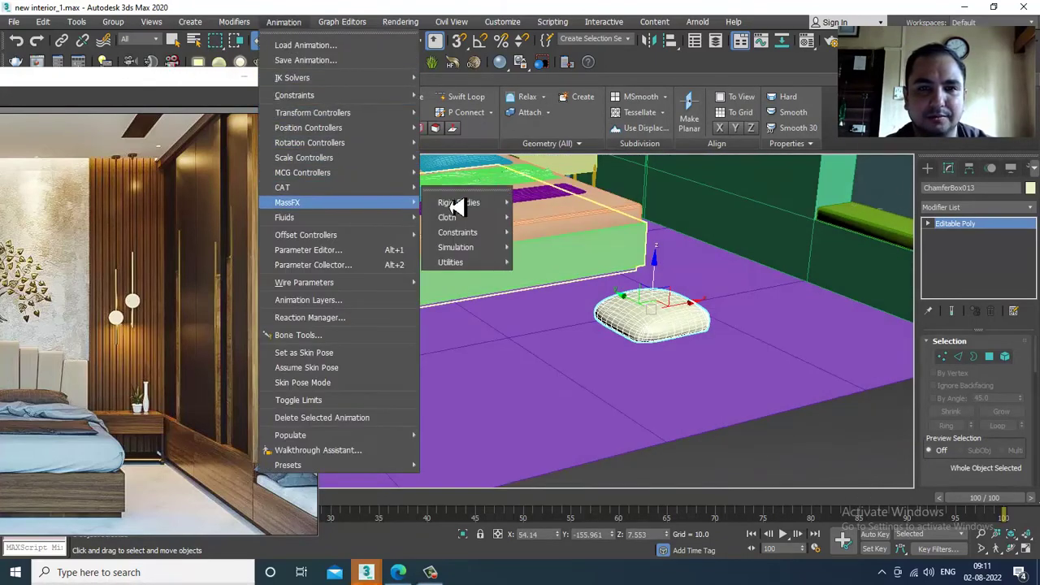
mouse_move(455, 203)
mouse_move(490, 251)
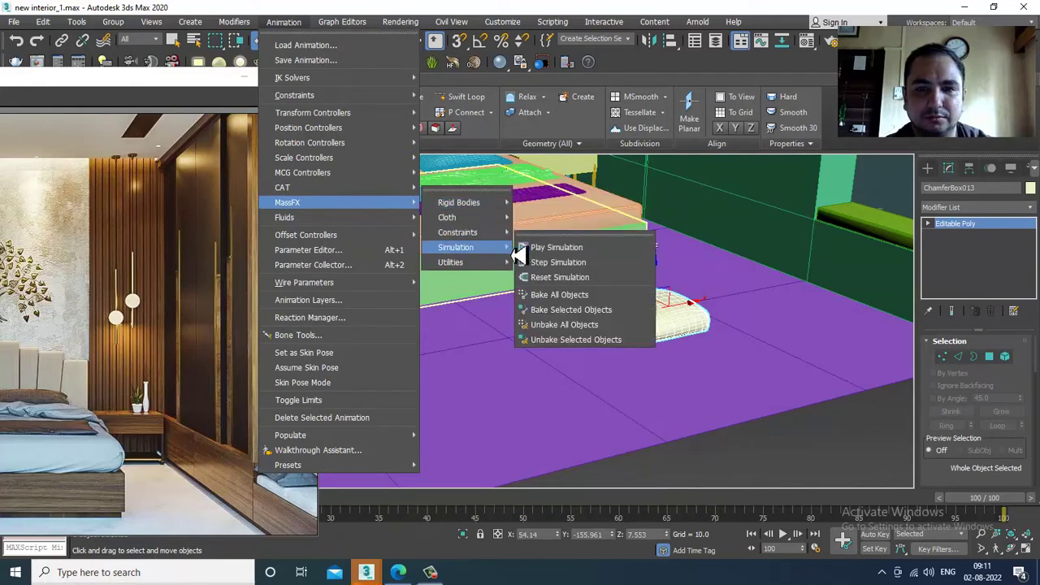
click(578, 276)
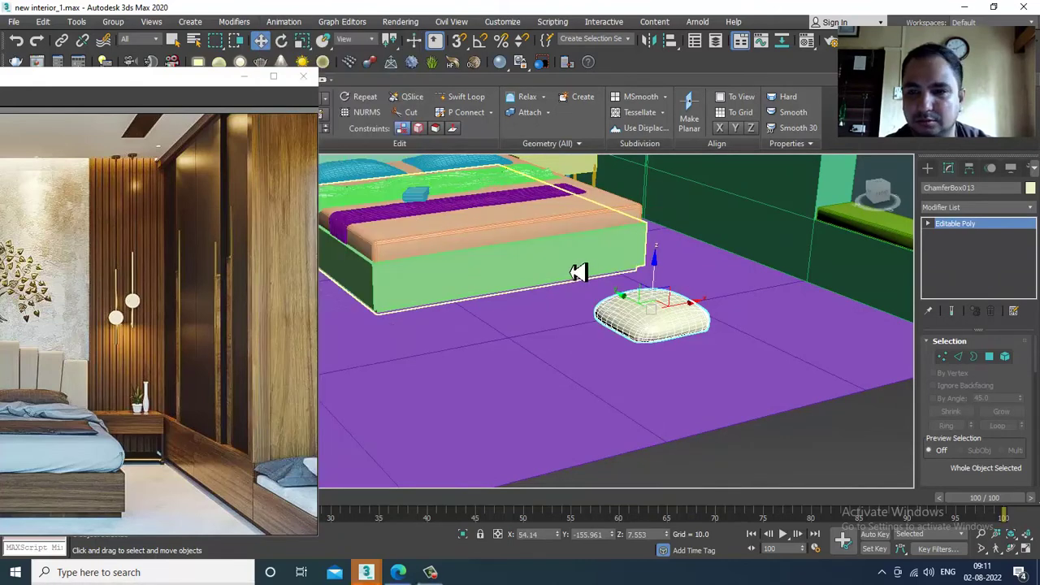
Isolate the pillow and shape its corners with the Paint Deform Pinch/Spread brush at size 20 and strength 1
key(z)
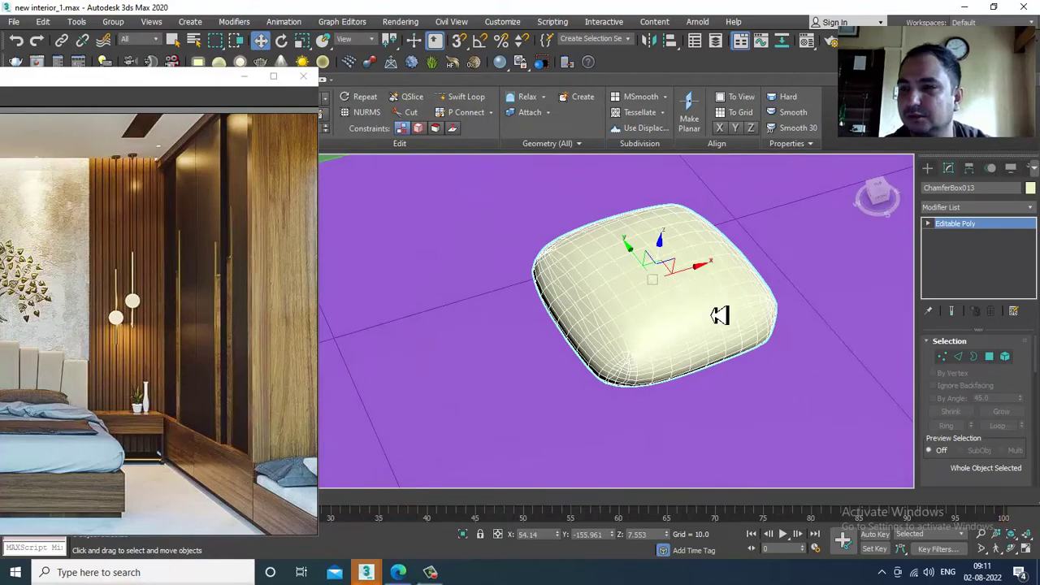
alt+middle_drag(768, 266, 704, 252)
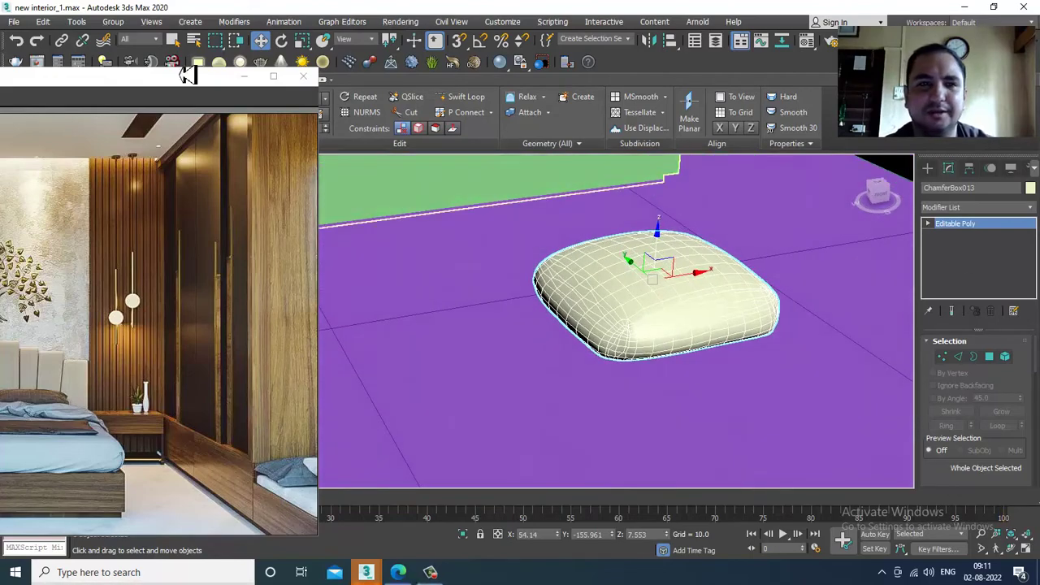
drag(168, 85, 134, 113)
click(91, 80)
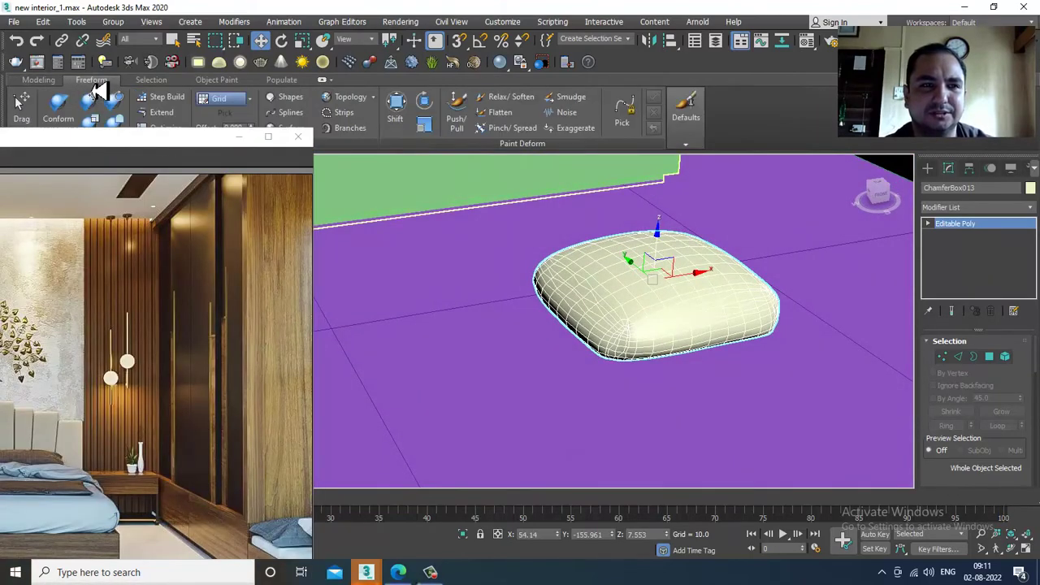
click(487, 132)
alt+middle_drag(579, 290, 623, 299)
drag(546, 294, 645, 347)
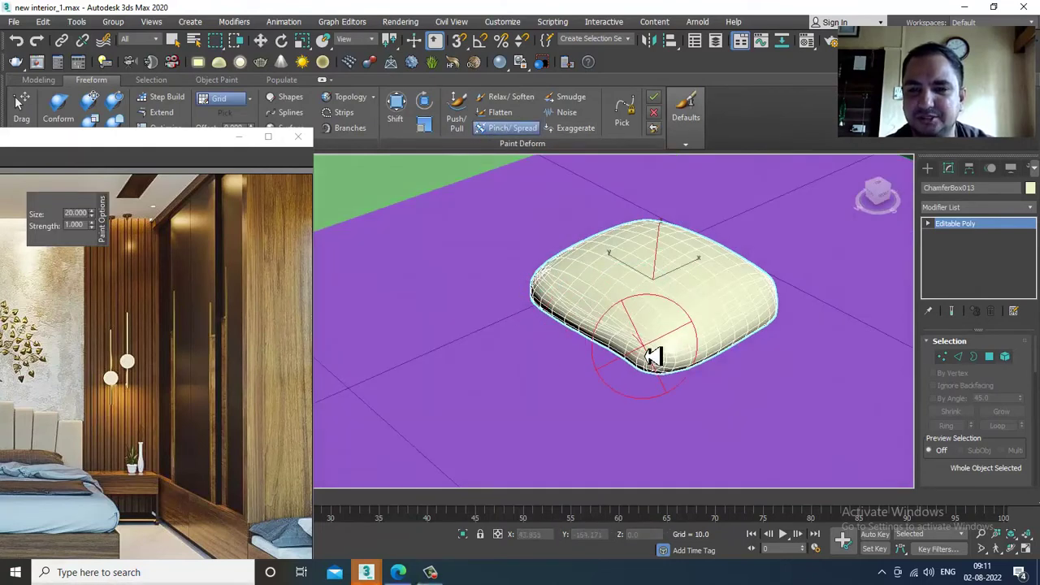
mouse_move(654, 358)
alt+middle_down()
mouse_move(692, 353)
mouse_move(585, 358)
alt+middle_up()
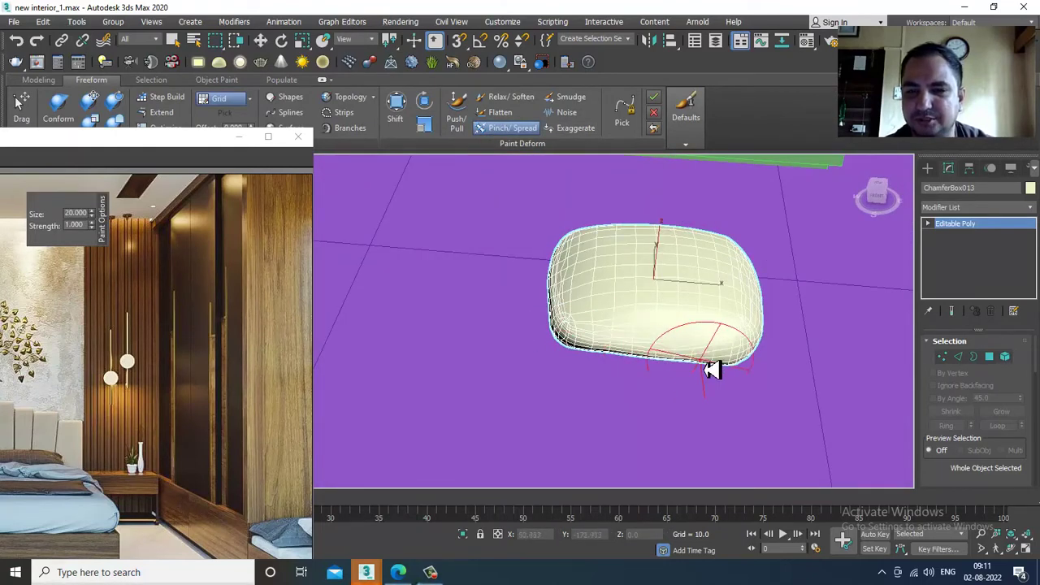
mouse_move(746, 365)
alt+middle_down()
mouse_move(729, 350)
mouse_move(680, 362)
mouse_move(679, 377)
mouse_move(594, 355)
mouse_move(564, 320)
mouse_move(488, 404)
alt+middle_up()
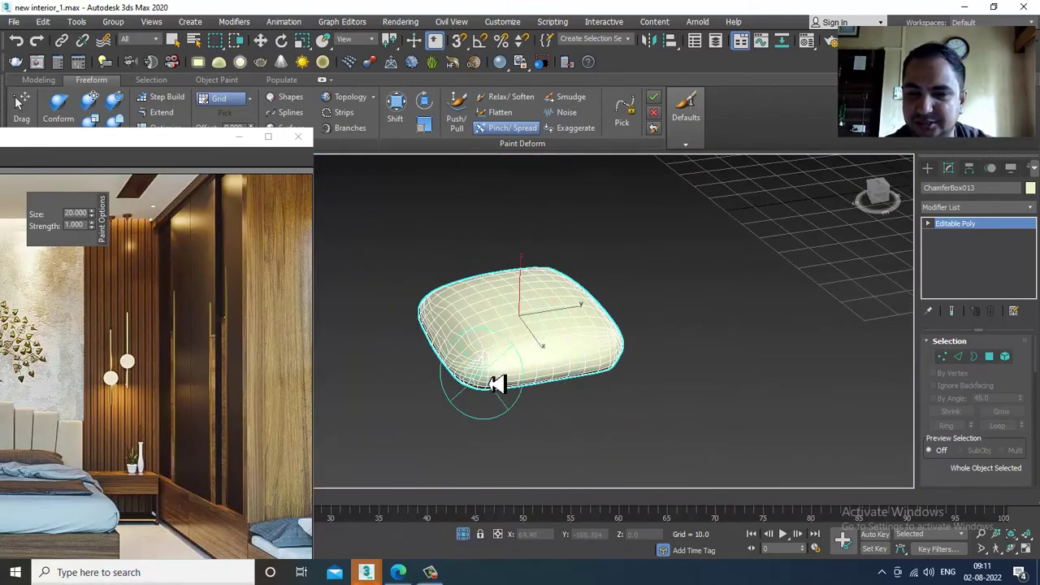
alt+middle_drag(615, 365, 517, 399)
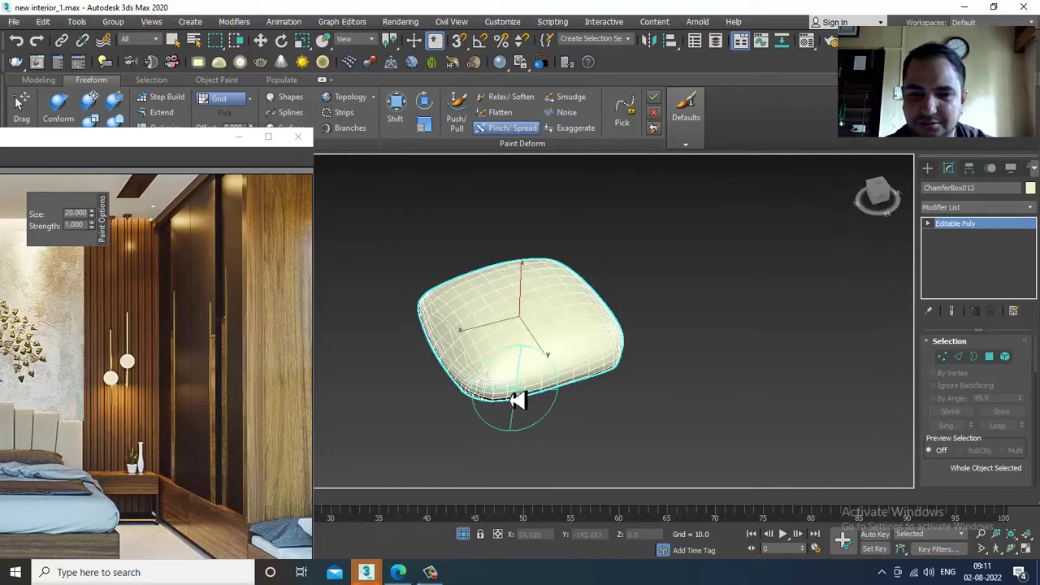
alt+middle_drag(618, 367, 660, 358)
Rotate the pillow slightly in the top view to square it with the grid
key(alt+w)
scroll(419, 281, down, 1)
key(alt+w)
key(z)
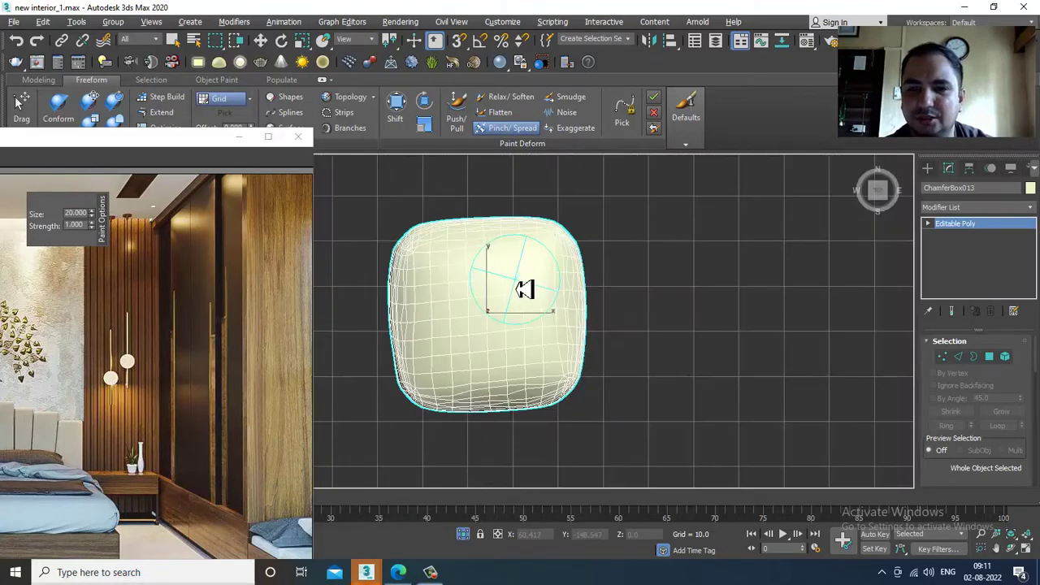
middle_drag(525, 288, 539, 290)
key(e)
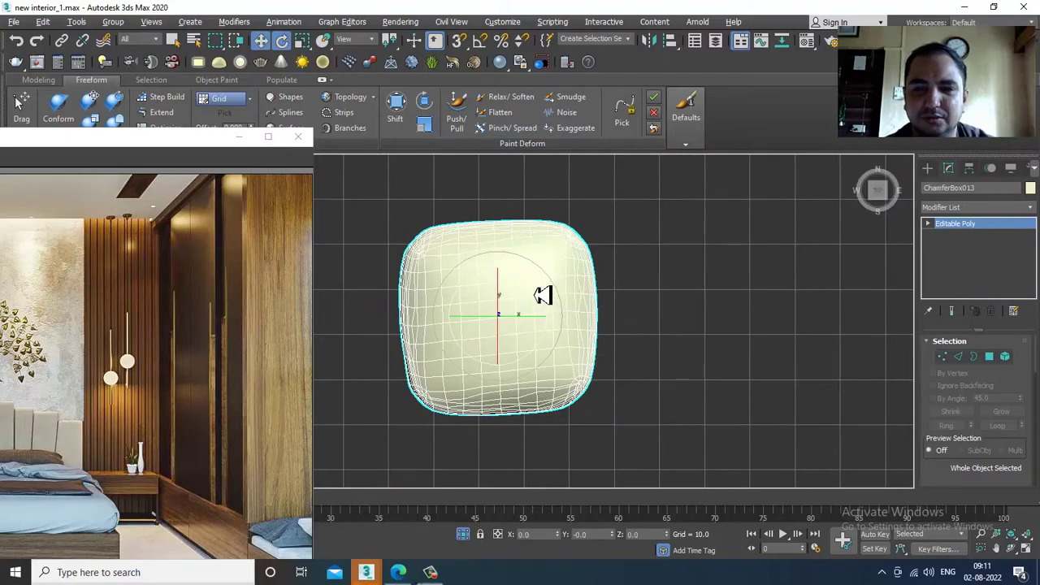
drag(543, 295, 552, 294)
Pull the pillow's four corners outward with the Shift brush at full strength 20 and falloff 200
click(398, 117)
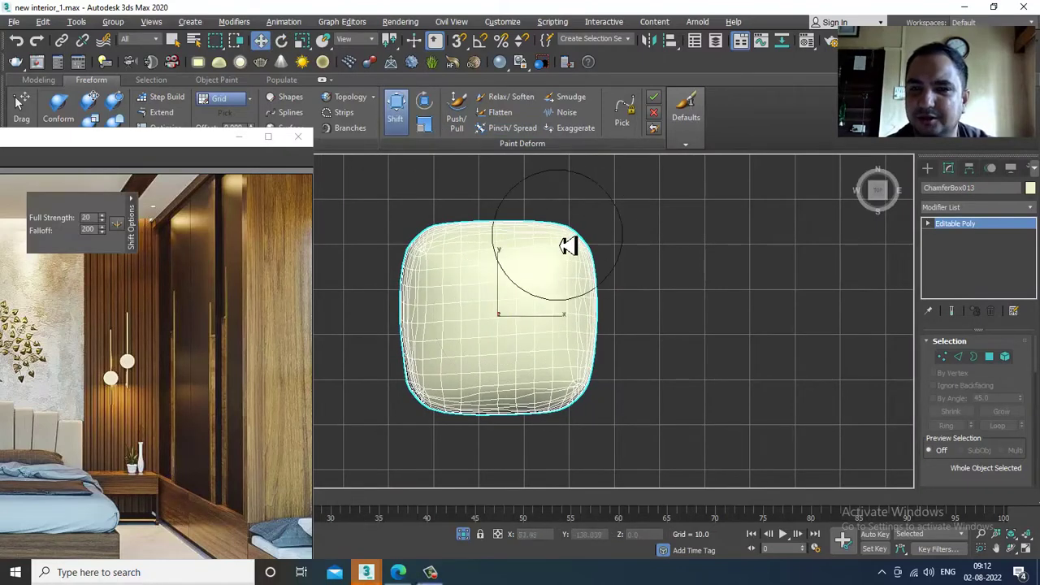
drag(567, 244, 598, 237)
drag(423, 245, 413, 235)
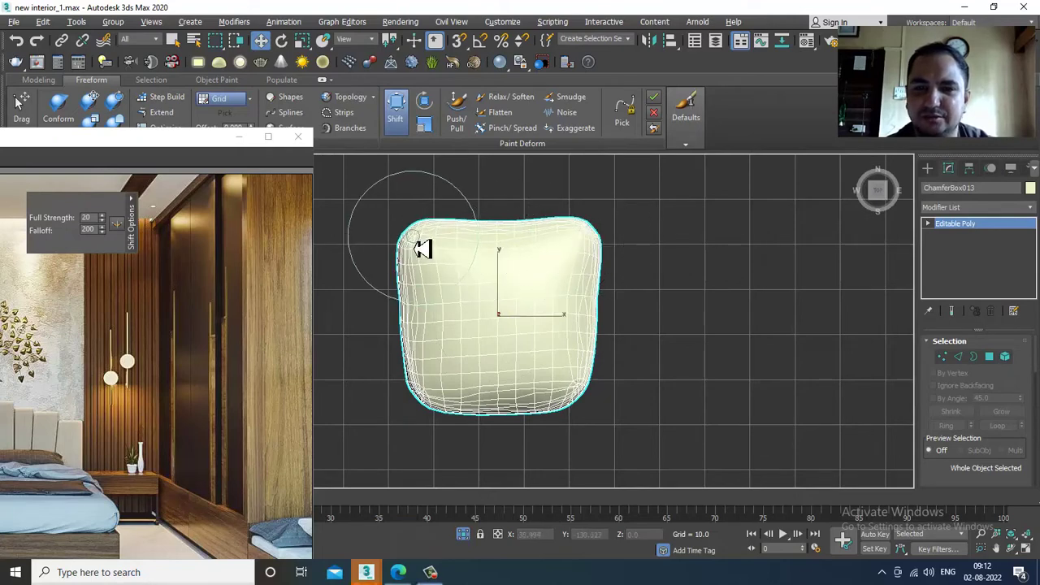
drag(577, 398, 595, 412)
drag(426, 392, 408, 405)
right_click(536, 396)
End the isolation and move the pillow onto the end of the green seat cushion beside the wardrobe
key(alt+w)
alt+middle_drag(748, 430, 796, 434)
key(alt+w)
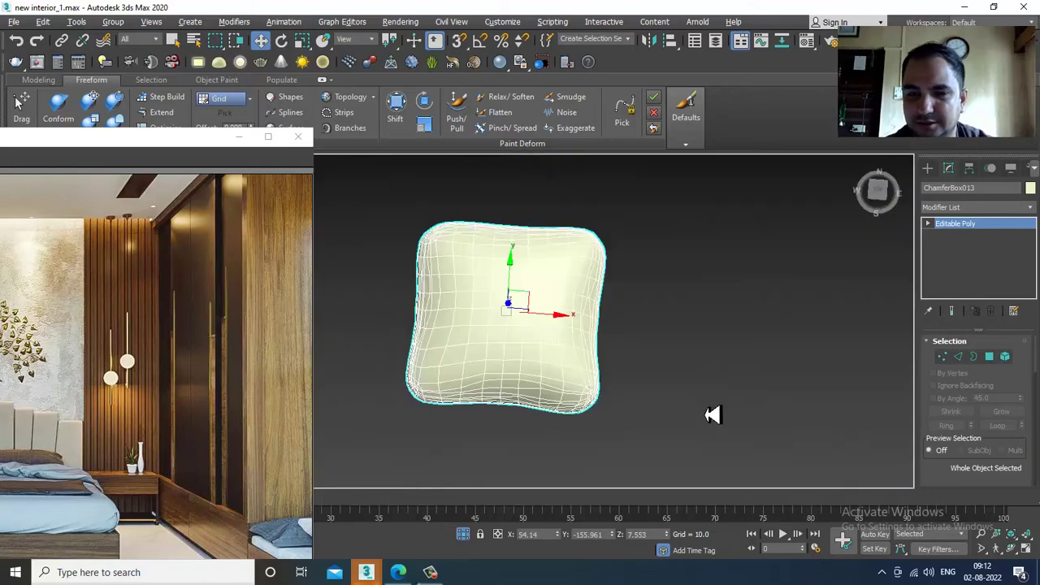
alt+middle_drag(710, 414, 759, 312)
right_click(751, 296)
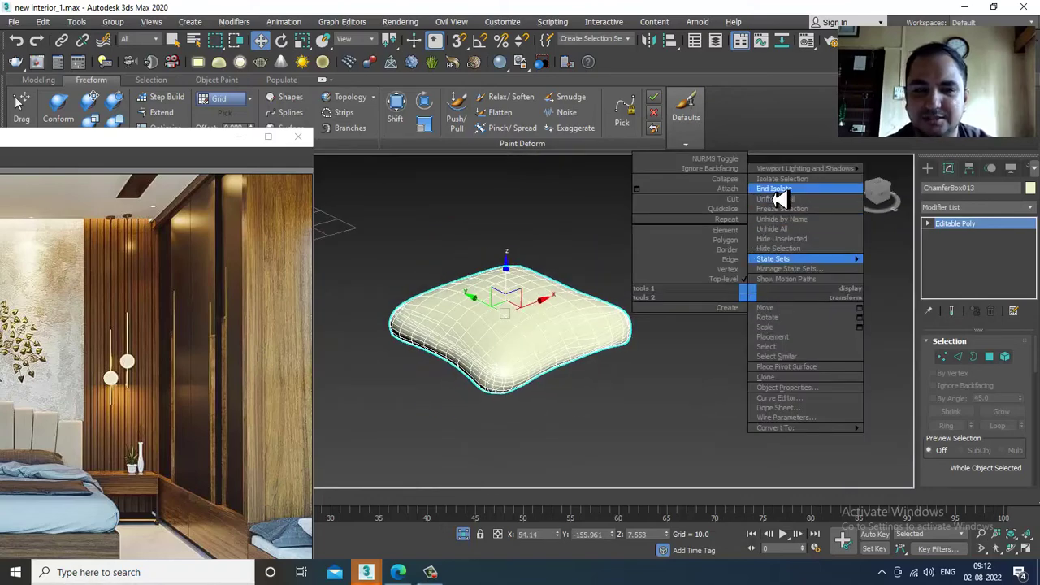
click(775, 190)
scroll(674, 272, down, 3)
alt+middle_drag(674, 272, 614, 352)
scroll(574, 334, down, 2)
drag(560, 354, 729, 336)
key(r)
key(w)
drag(715, 278, 769, 252)
scroll(769, 253, up, 10)
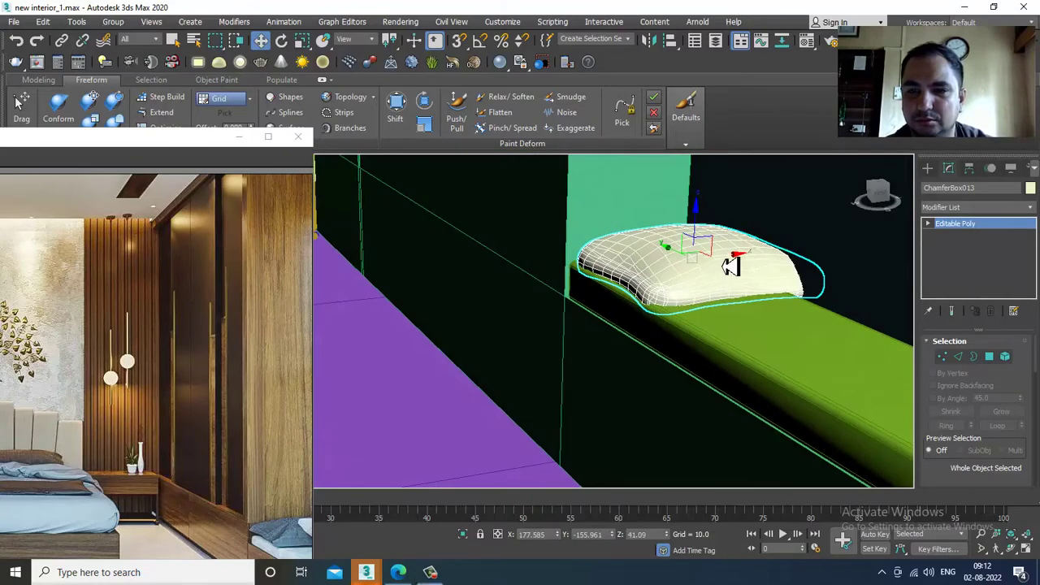
Scale the pillow down to fit the seat's depth and lower it to rest on the cushion
drag(731, 267, 699, 274)
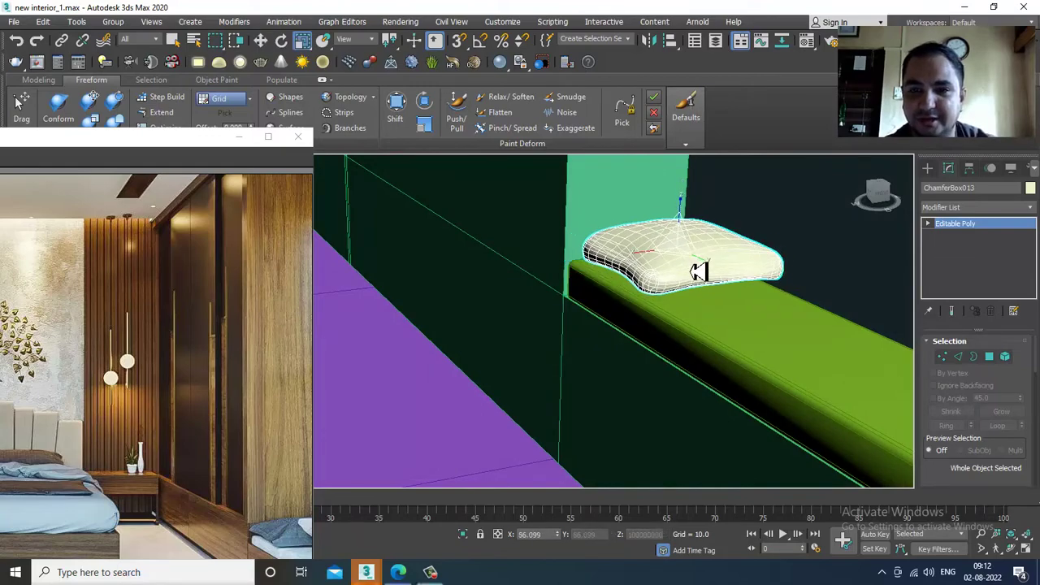
key(w)
alt+middle_drag(699, 274, 734, 249)
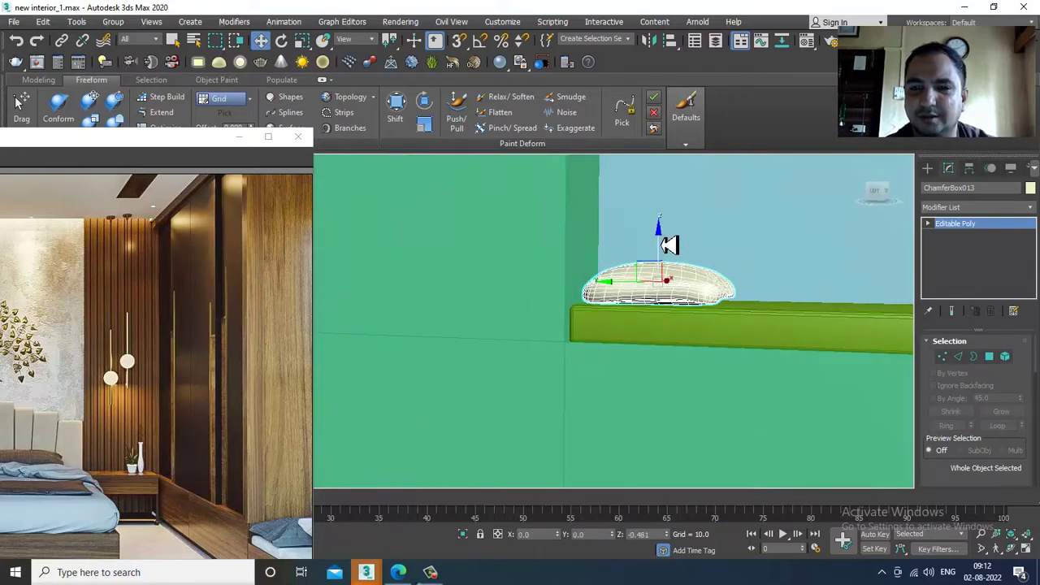
Copy the pillow along the seat, then make the copy smaller and lean it at an angle against the first pillow
alt+middle_drag(670, 247, 575, 286)
mouse_move(656, 308)
shift+mouse_down()
mouse_move(723, 349)
mouse_move(681, 302)
mouse_move(653, 339)
mouse_move(718, 346)
shift+mouse_up()
click(524, 341)
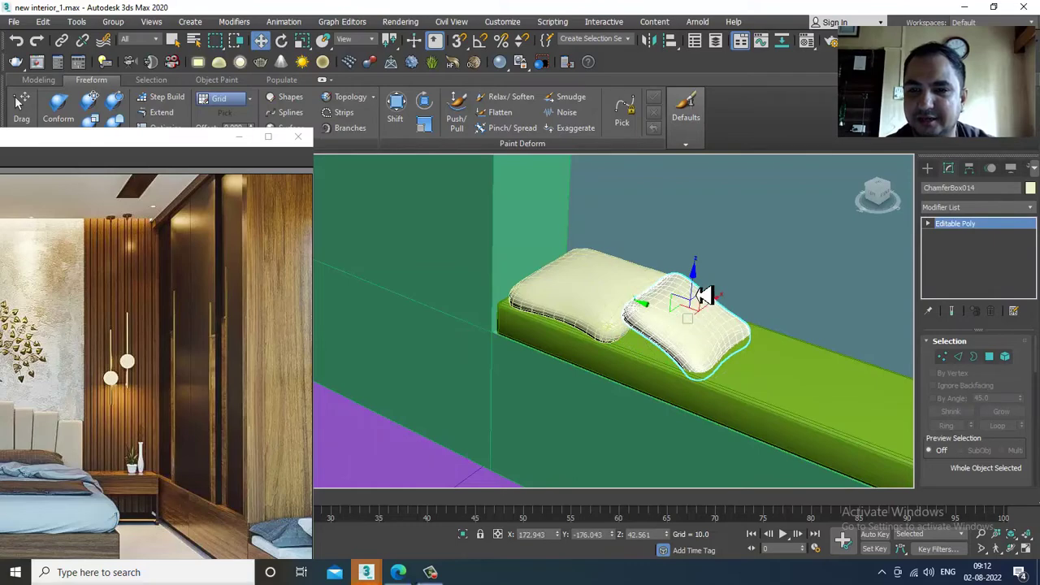
drag(704, 294, 709, 275)
alt+middle_drag(707, 272, 748, 249)
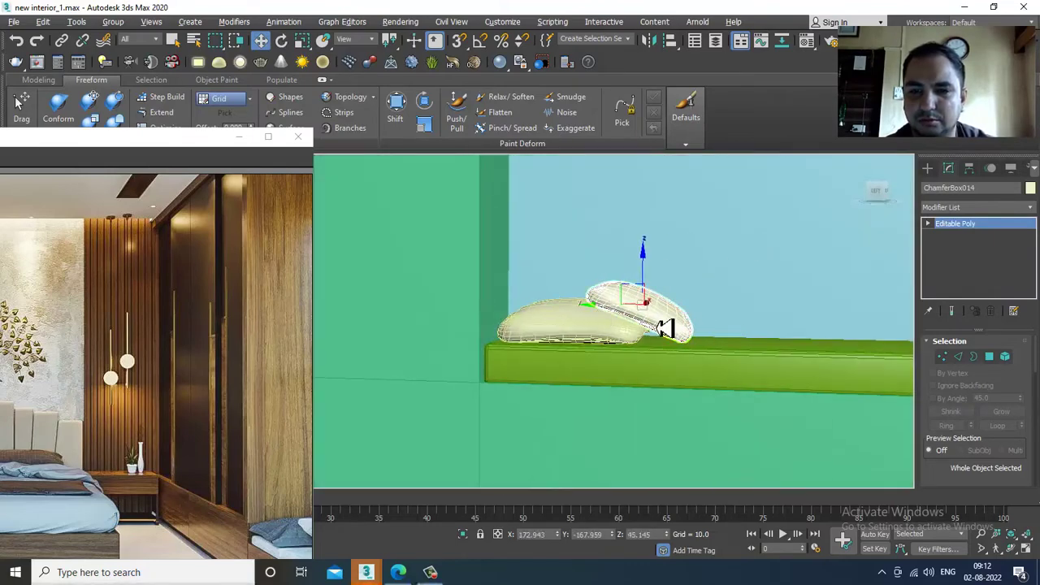
mouse_move(665, 328)
alt+middle_down()
mouse_move(588, 351)
mouse_move(687, 311)
mouse_move(656, 313)
alt+middle_up()
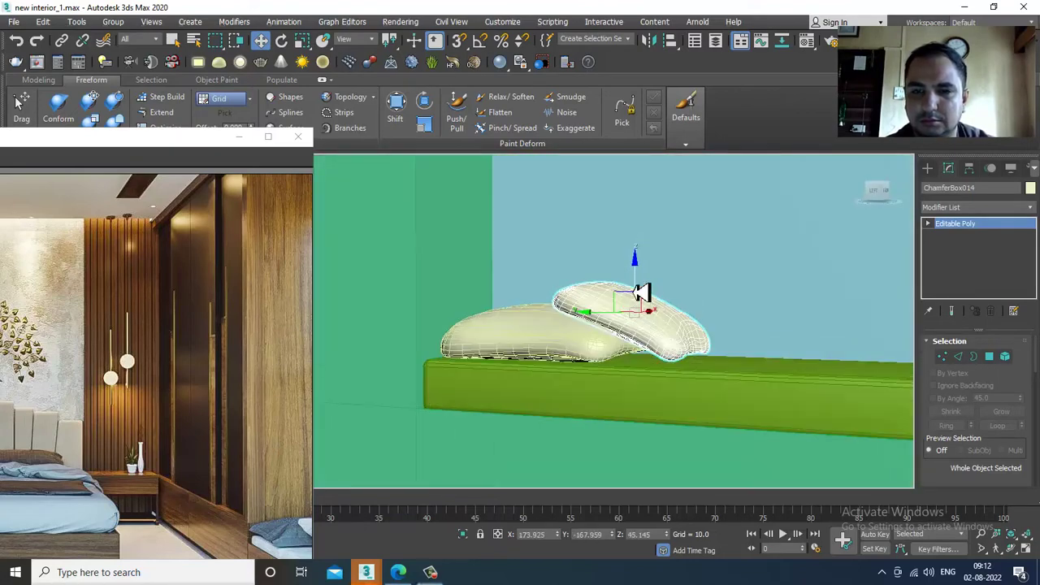
scroll(648, 299, down, 15)
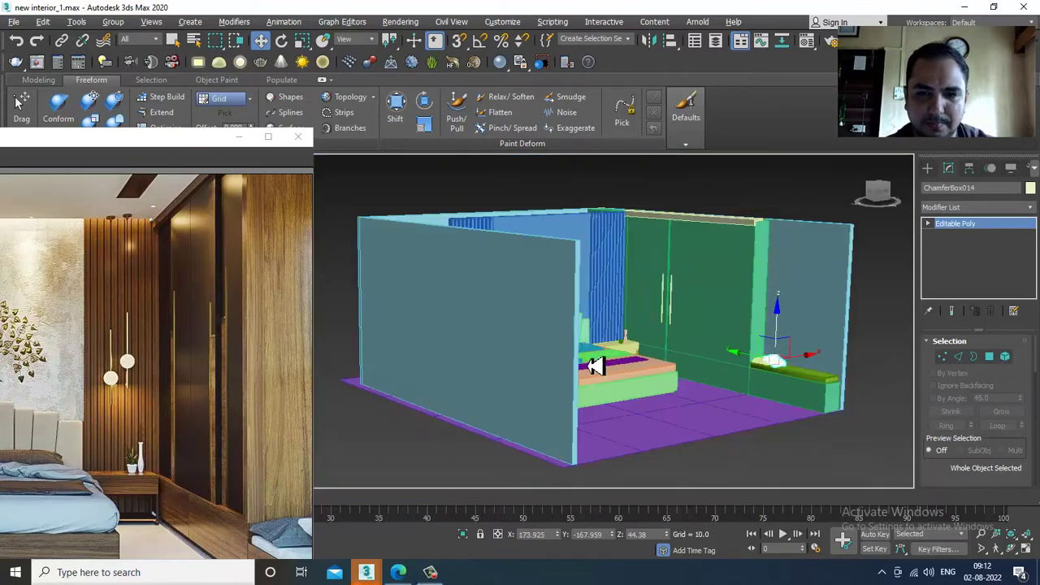
Draw a straight vertical line in the front view, hanging from the ceiling over the slatted panel beside the wardrobe
scroll(691, 351, up, 10)
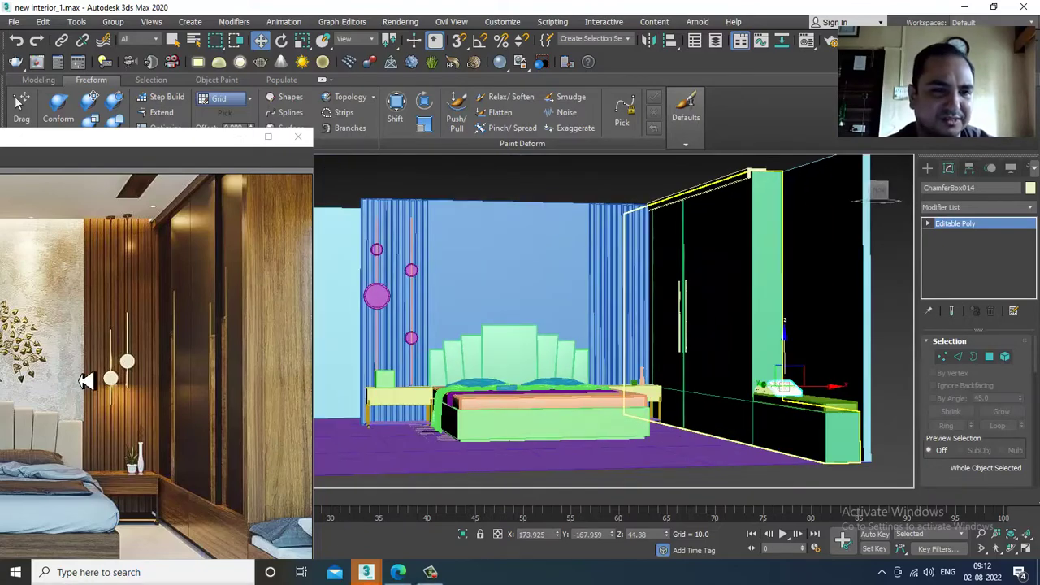
alt+middle_drag(569, 310, 619, 282)
scroll(598, 272, up, 3)
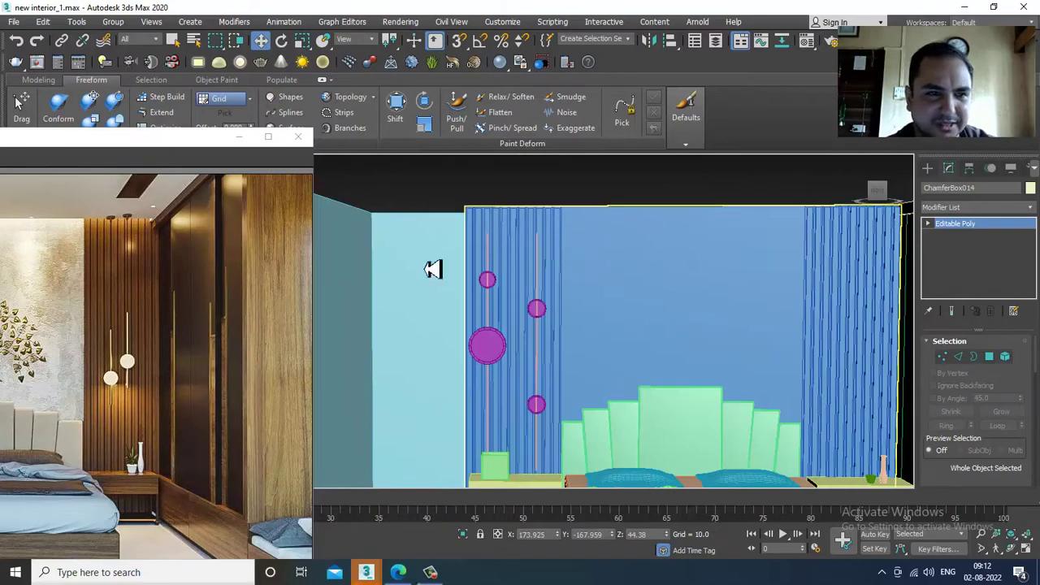
middle_drag(889, 309, 723, 295)
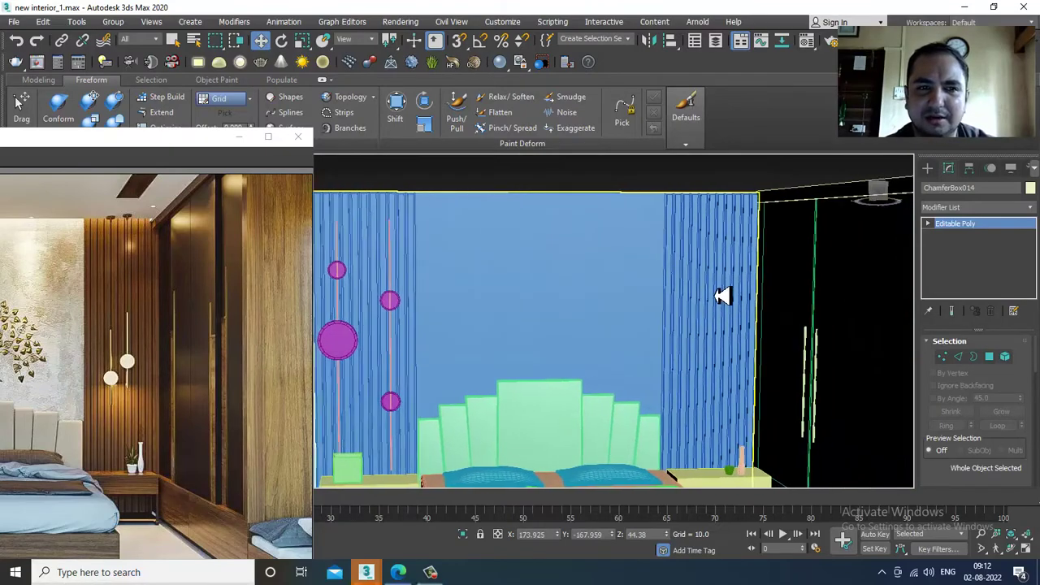
key(alt+w)
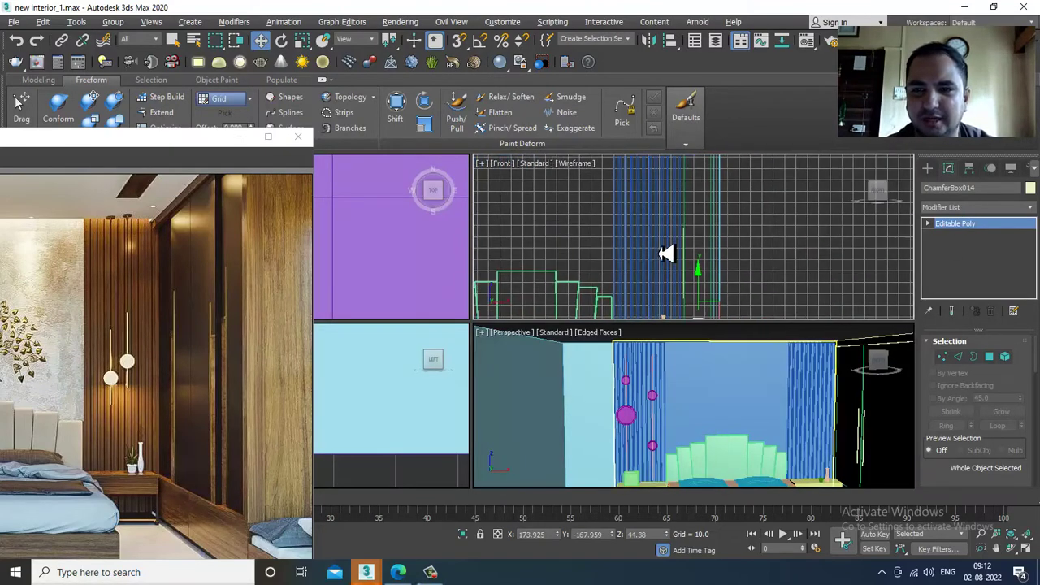
key(alt+w)
scroll(609, 304, up, 4)
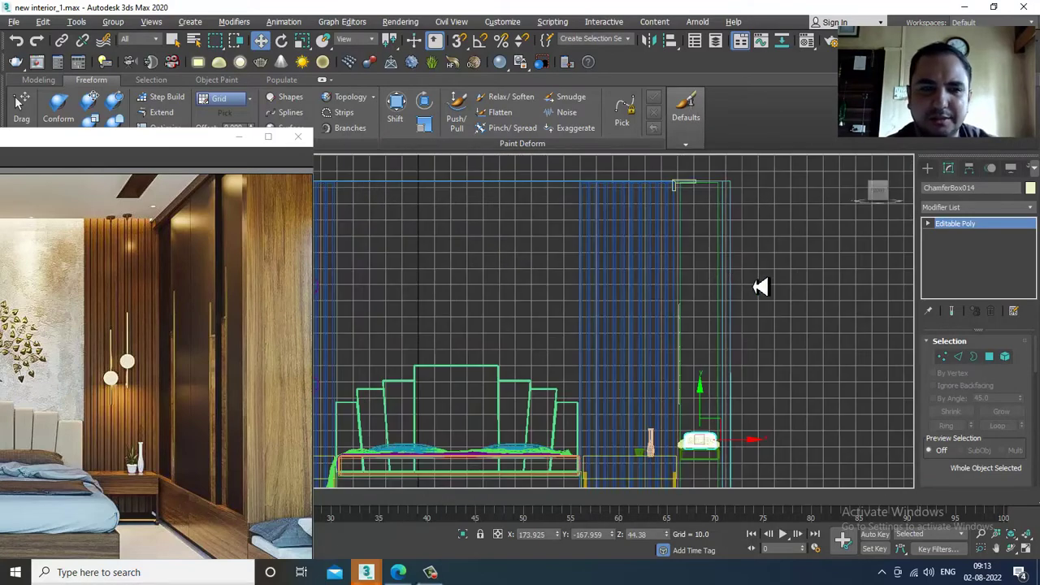
click(928, 168)
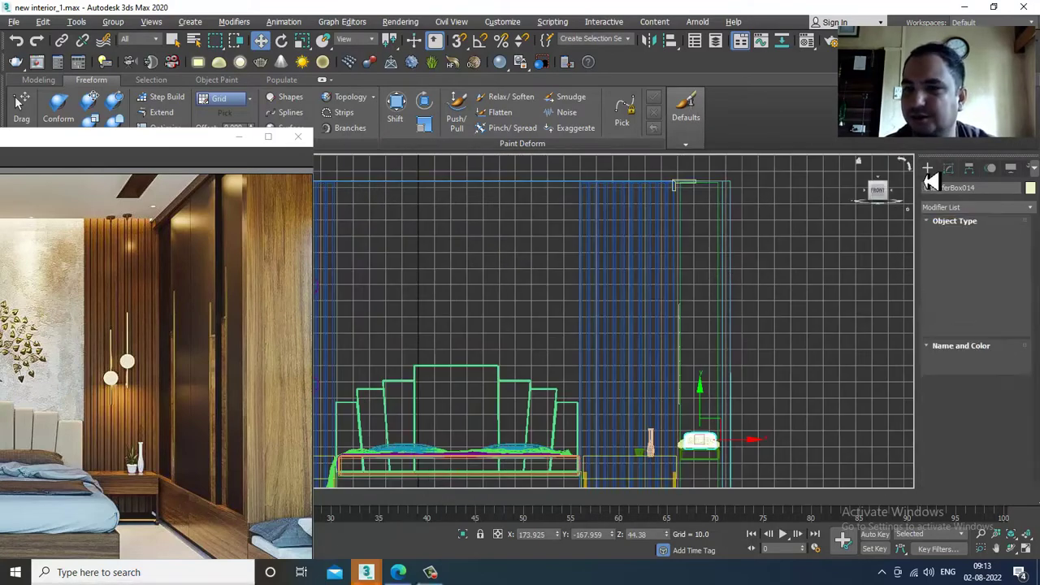
click(943, 188)
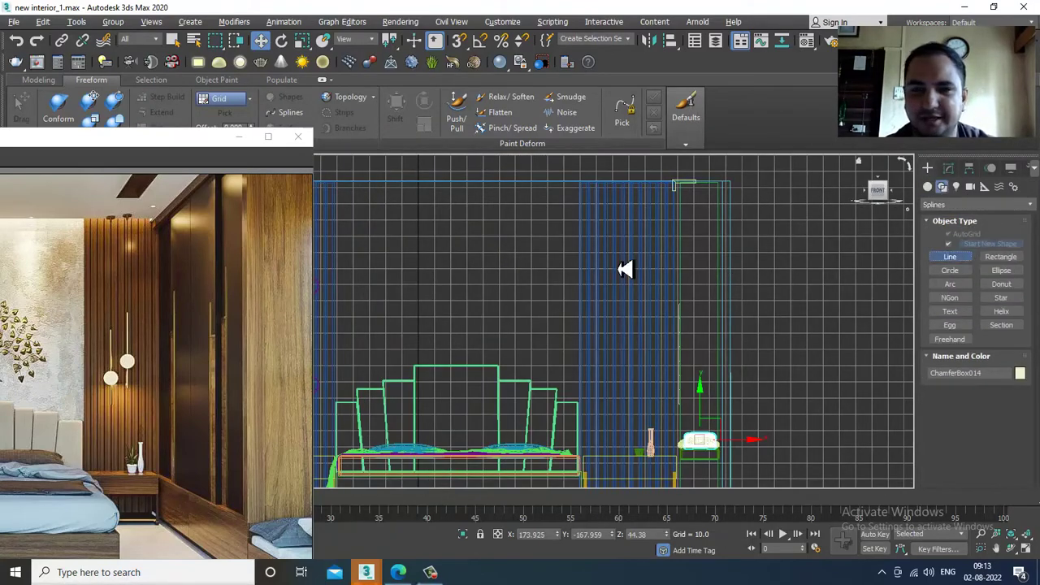
middle_drag(568, 284, 593, 285)
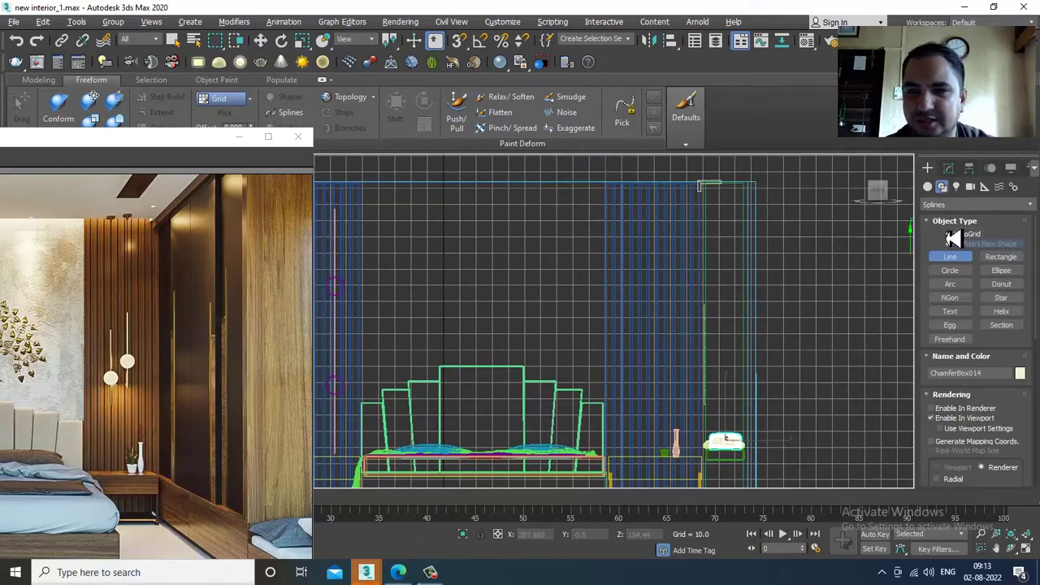
click(628, 193)
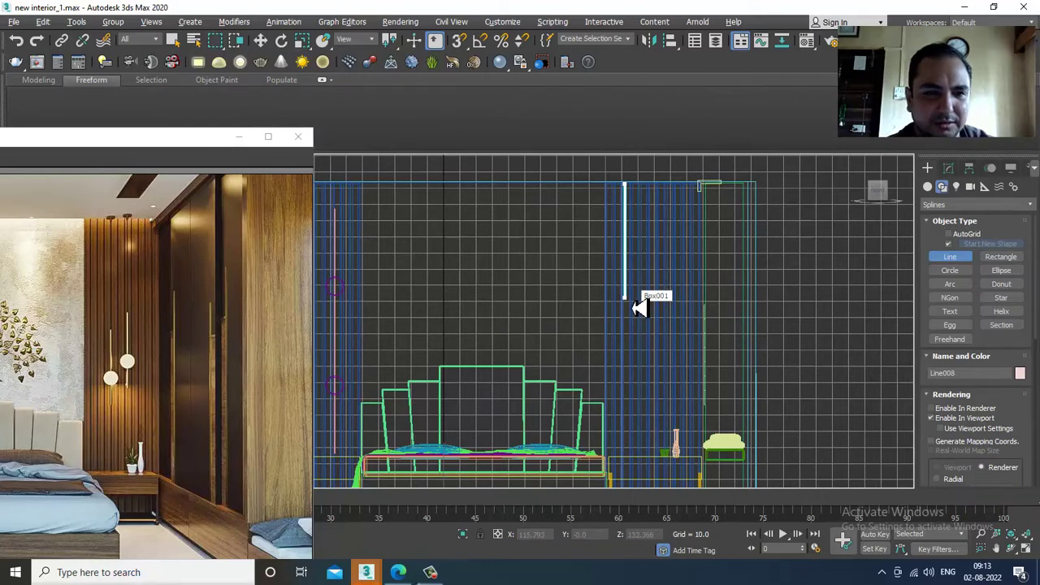
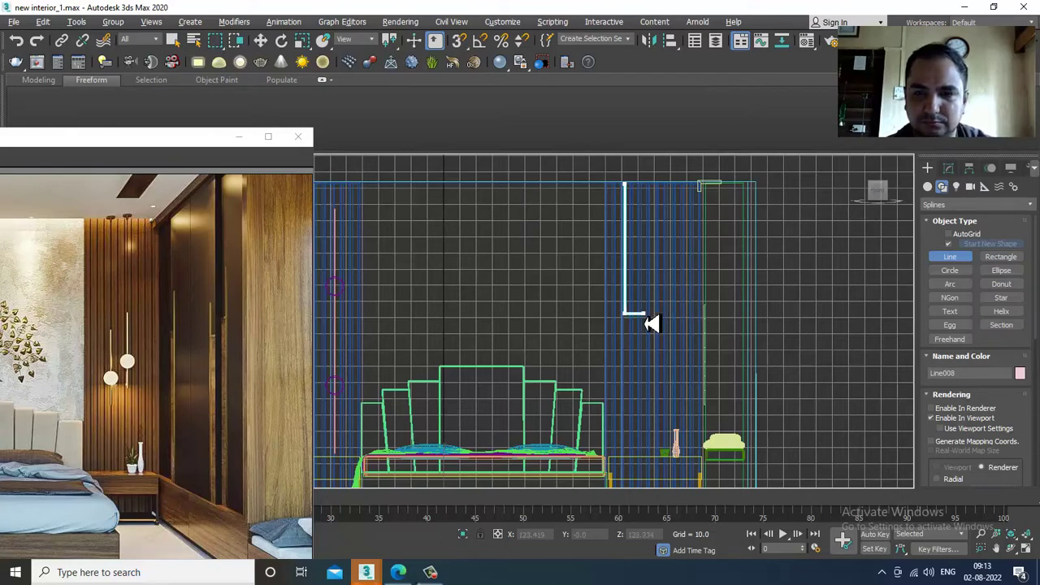
right_click(705, 347)
Switch the new line's viewport rendering from rectangular to radial
key(alt+w)
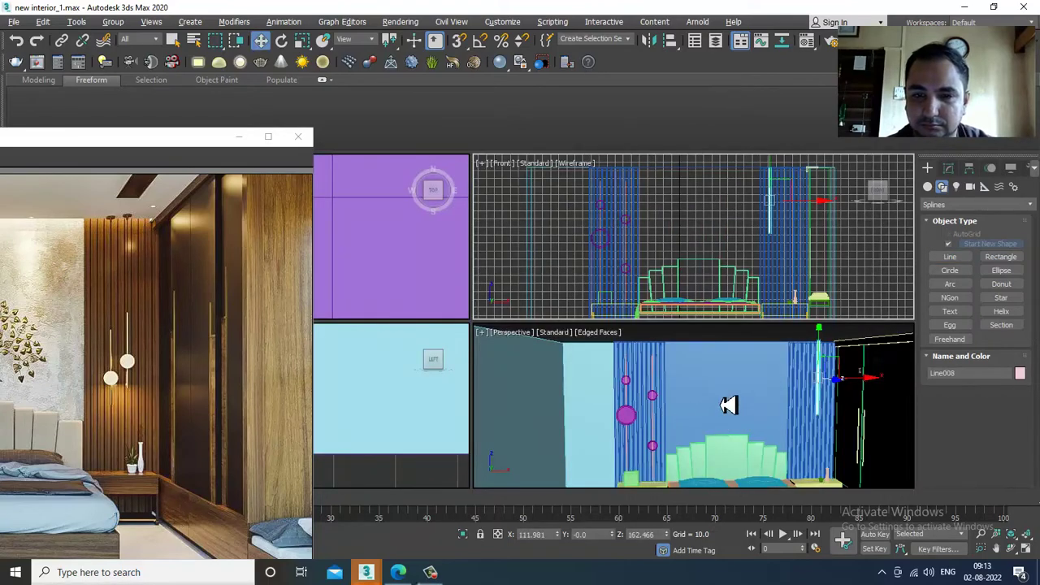
key(alt+w)
alt+middle_drag(708, 395, 898, 224)
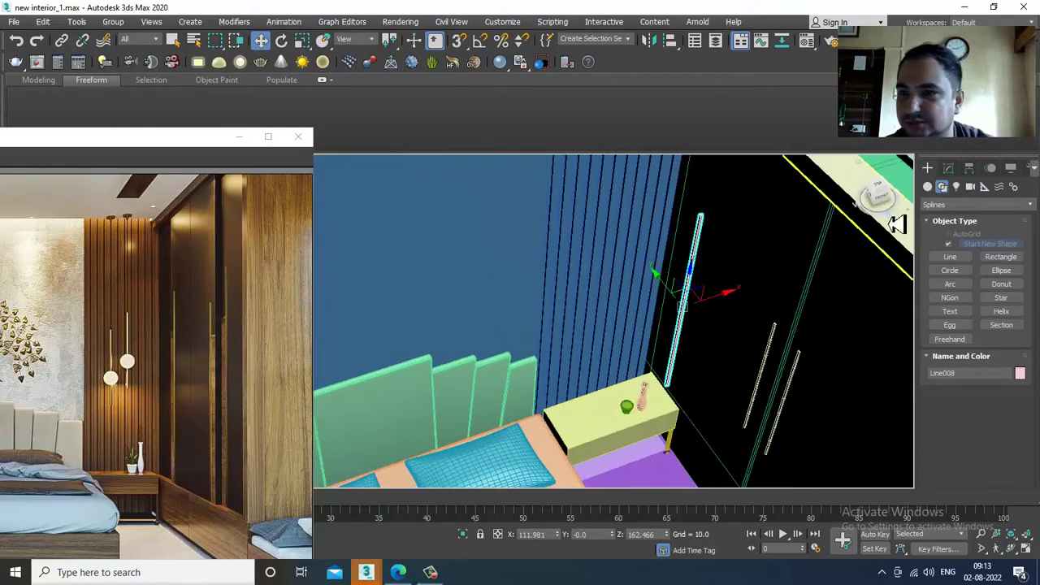
click(949, 169)
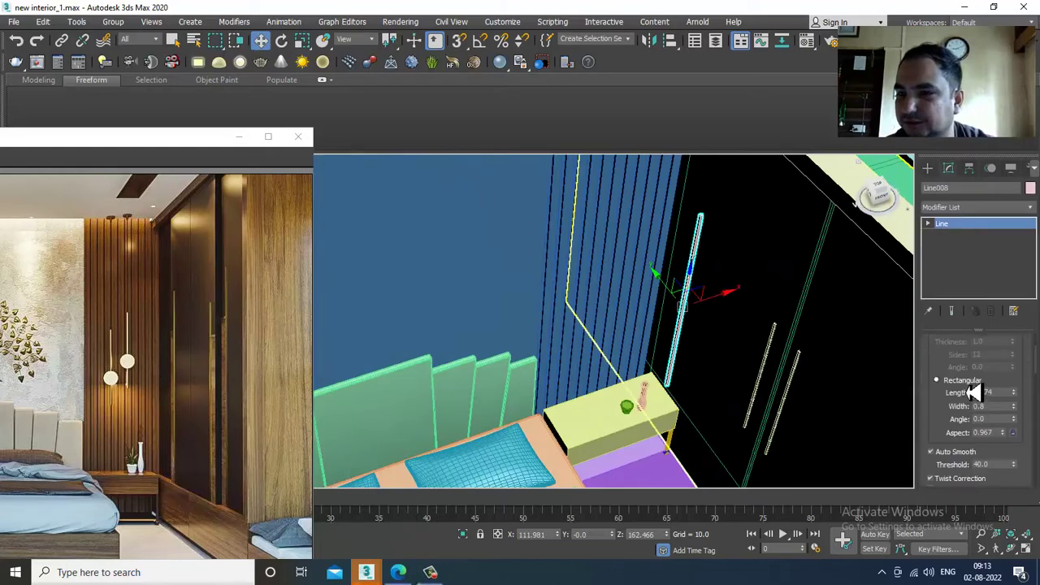
drag(974, 393, 954, 477)
click(945, 424)
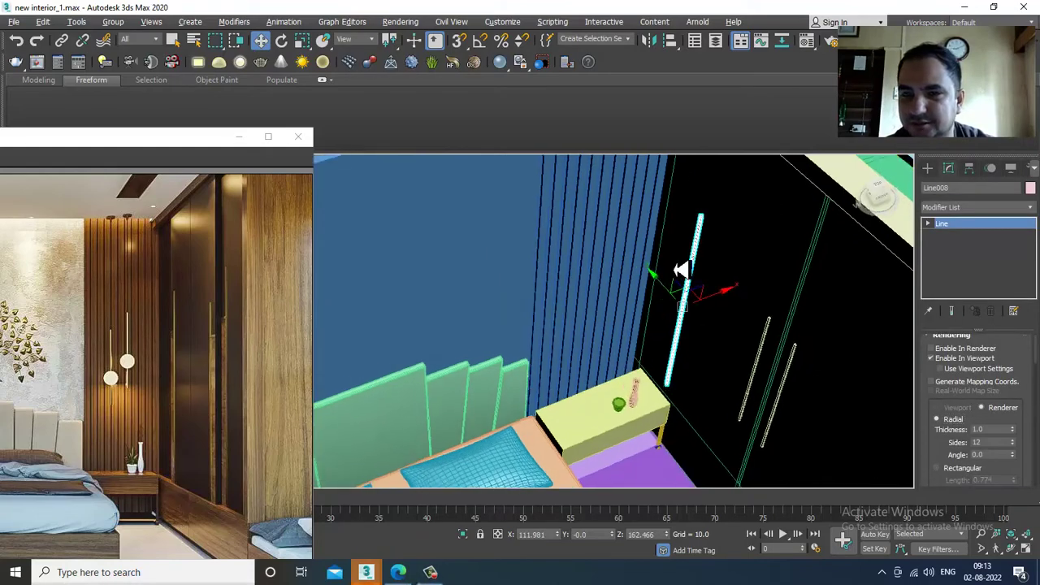
Set the line's radial thickness to 0.6 and move it back along Y to the slatted panel
scroll(681, 260, up, 5)
alt+middle_drag(750, 250, 713, 324)
drag(1018, 437, 1035, 458)
scroll(579, 311, down, 6)
alt+middle_drag(583, 312, 616, 287)
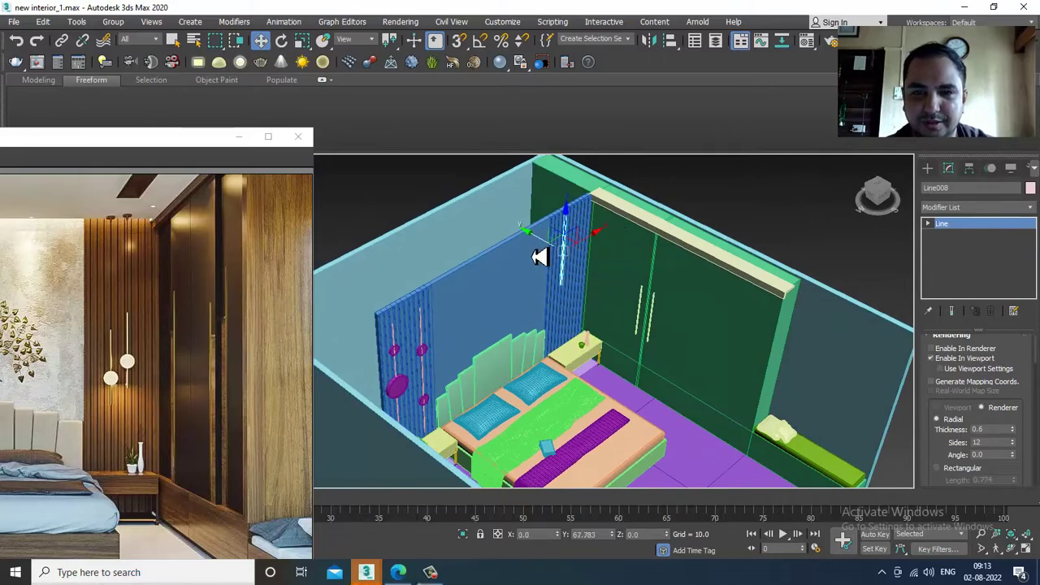
Examine the hanging line against the slatted panel and nightstand from several angles and distances
key(shift+z)
key(shift+z)
key(shift+z)
key(shift+z)
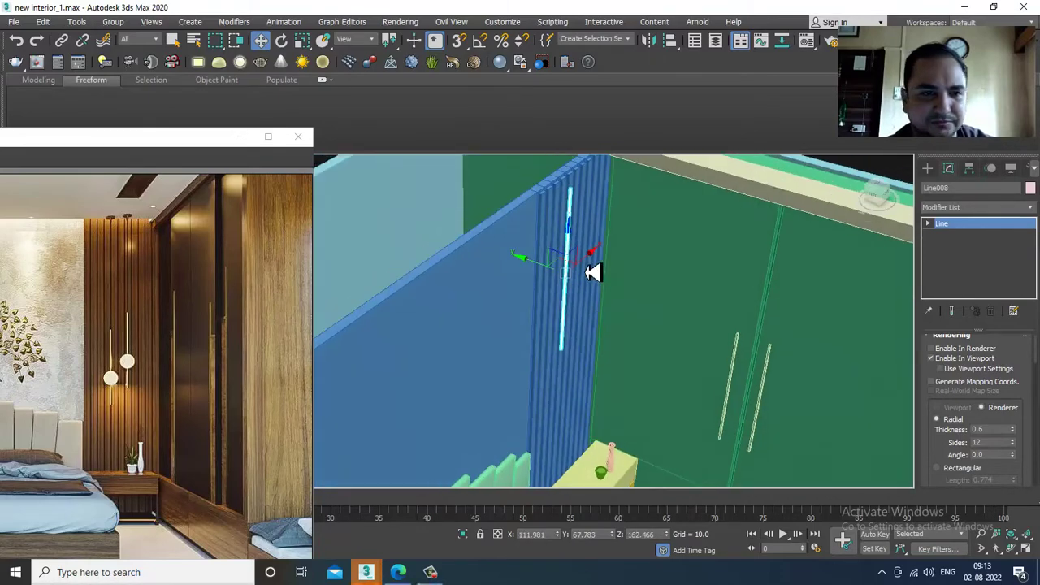
key(shift+z)
key(shift+z)
key(shift+z)
key(shift+z)
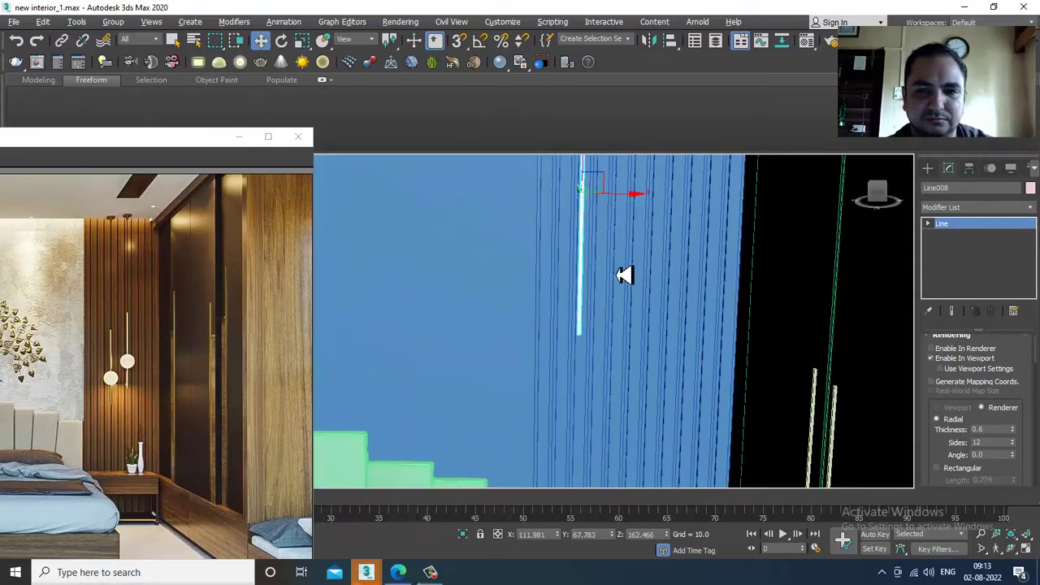
key(shift+z)
key(shift+z)
key(shift+z)
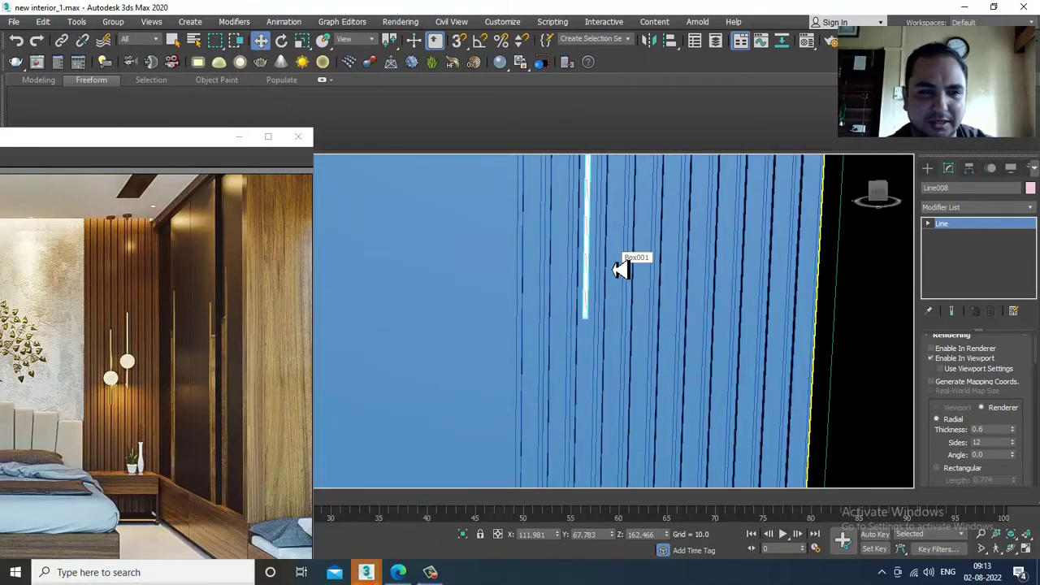
key(shift+z)
key(shift+z)
key(shift+z)
key(shift+z)
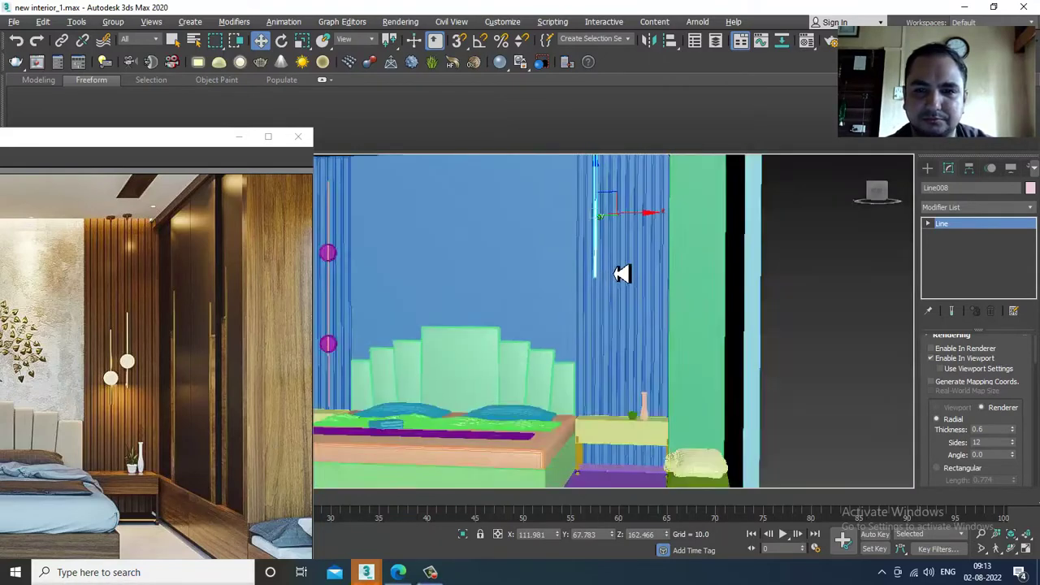
Set the line's radial thickness to 0.32 and check it up close against the slats
key(shift+z)
key(shift+z)
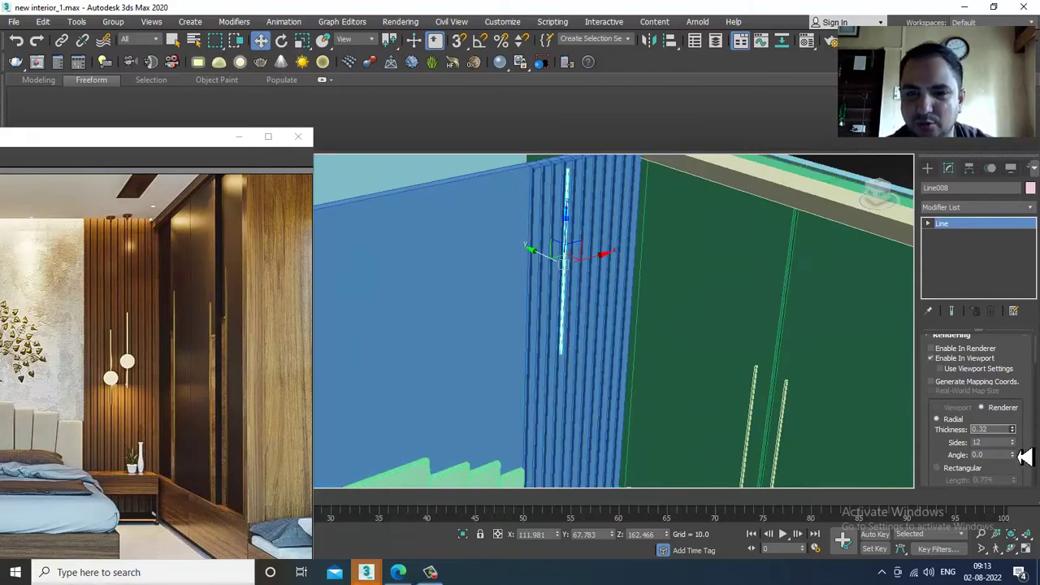
alt+middle_drag(736, 372, 661, 332)
scroll(657, 321, up, 2)
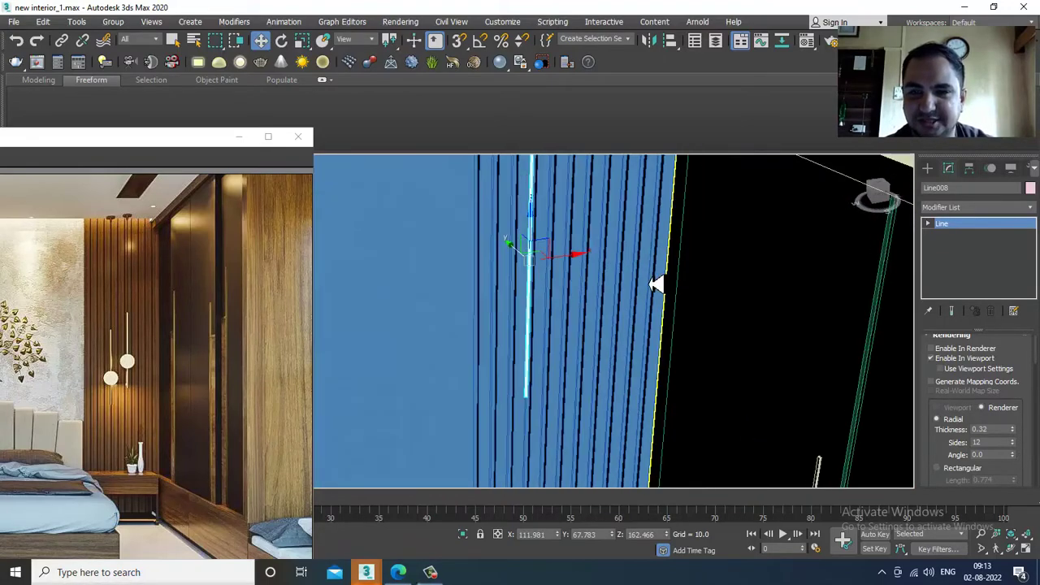
alt+middle_drag(655, 283, 558, 308)
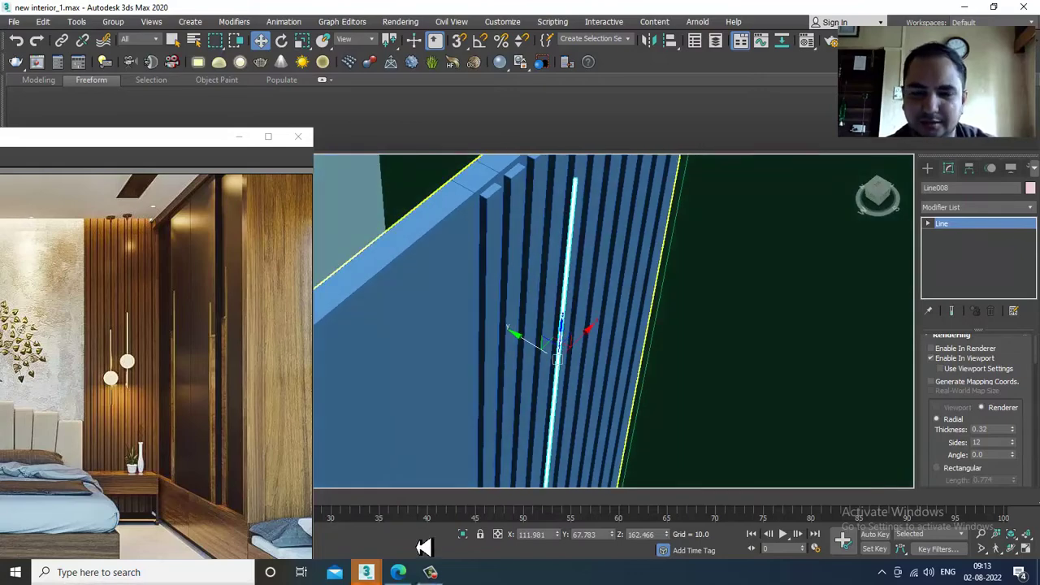
Convert the hanging line in front of the slatted panel to an editable poly
scroll(690, 272, up, 3)
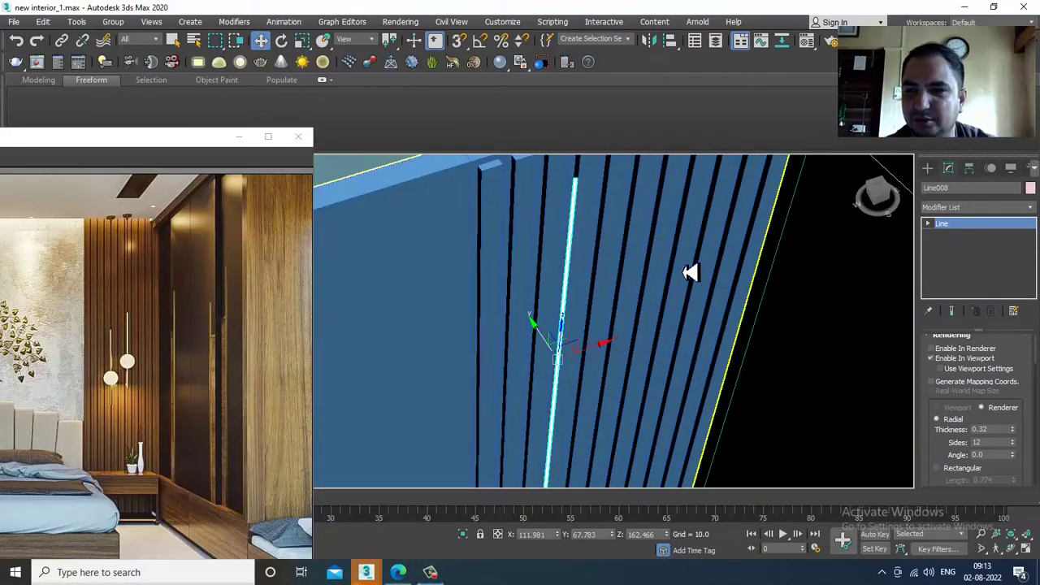
alt+middle_drag(690, 272, 672, 309)
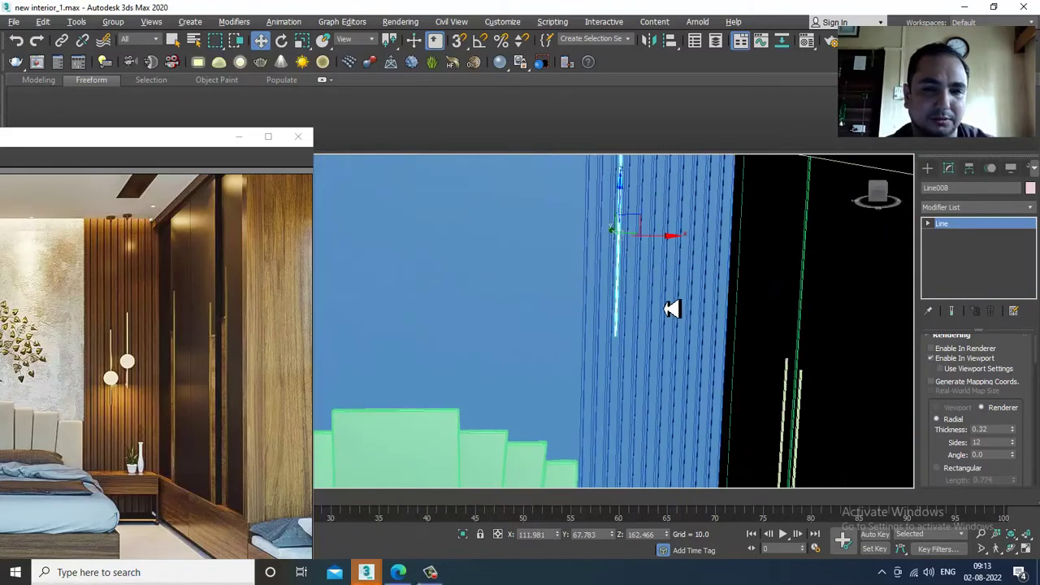
alt+middle_drag(621, 335, 638, 297)
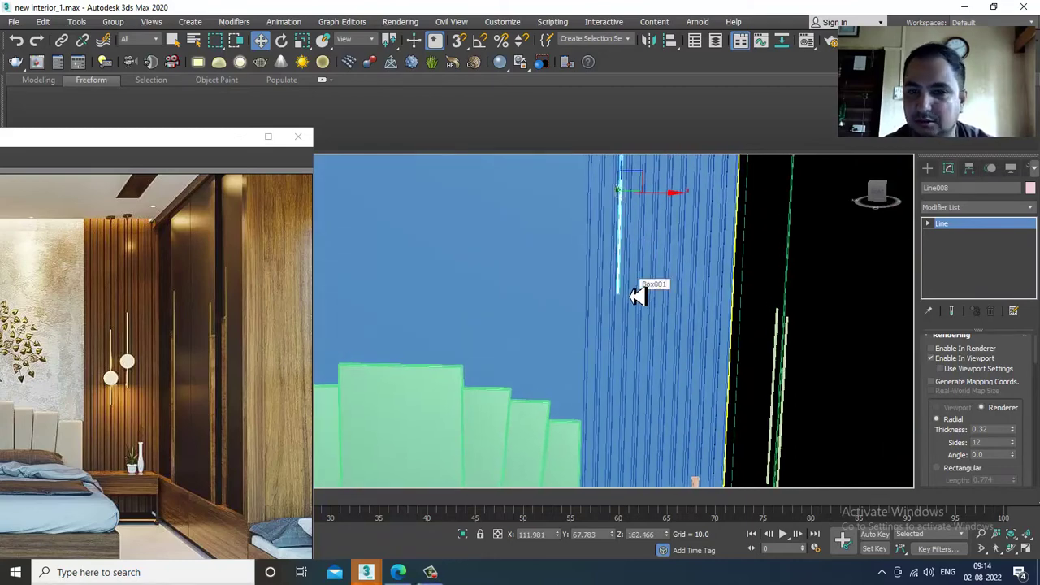
right_click(624, 275)
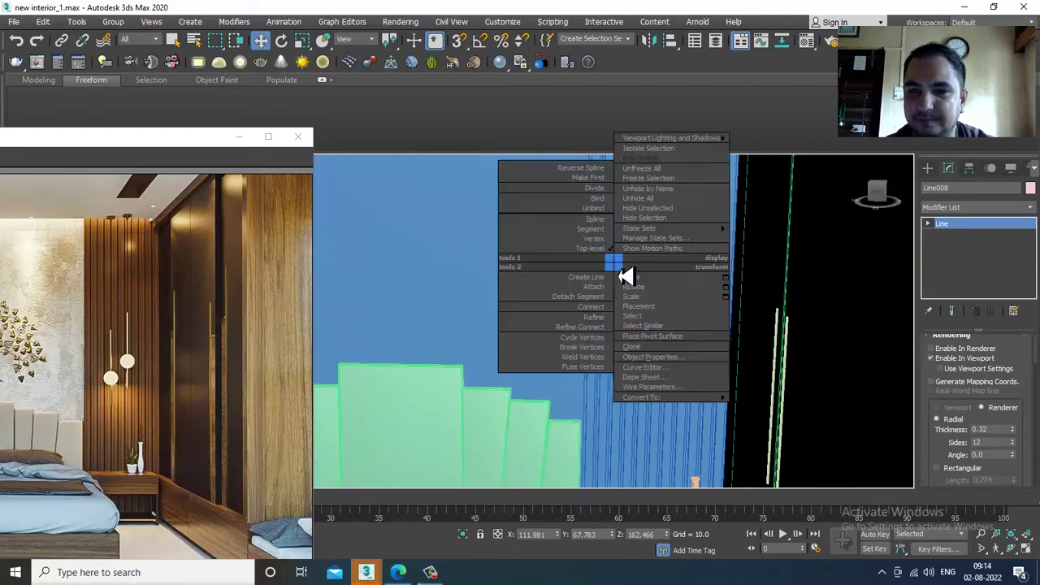
mouse_move(691, 398)
click(813, 416)
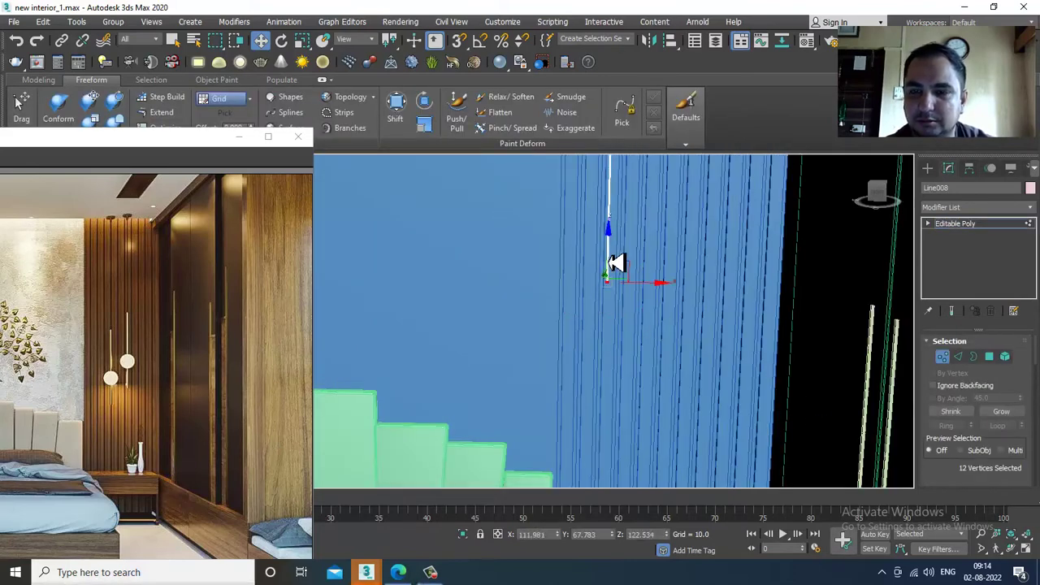
Extrude the polygon at the hanging line's lower end downward by 56.572
click(989, 356)
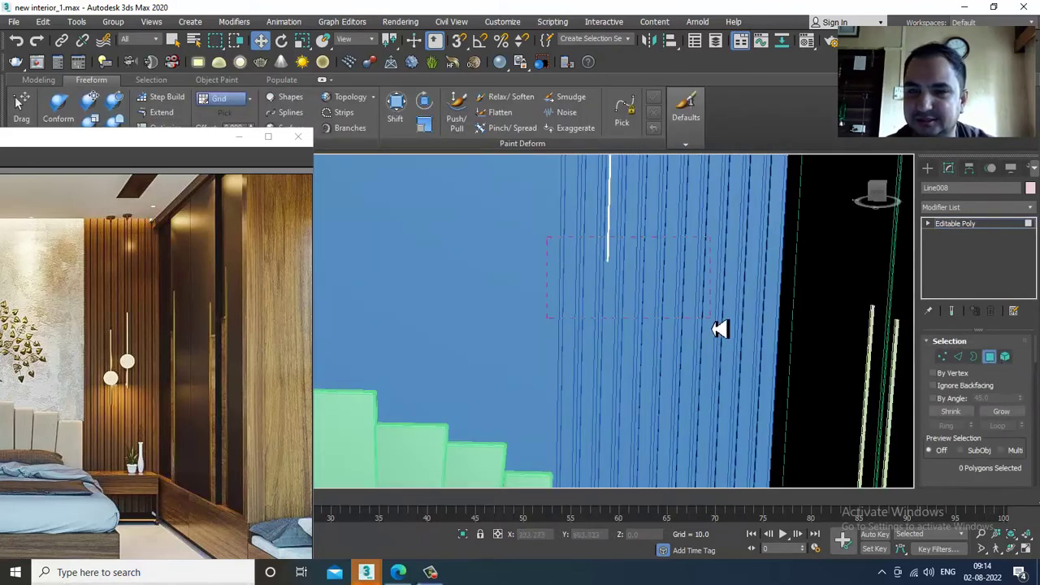
scroll(943, 389, down, 5)
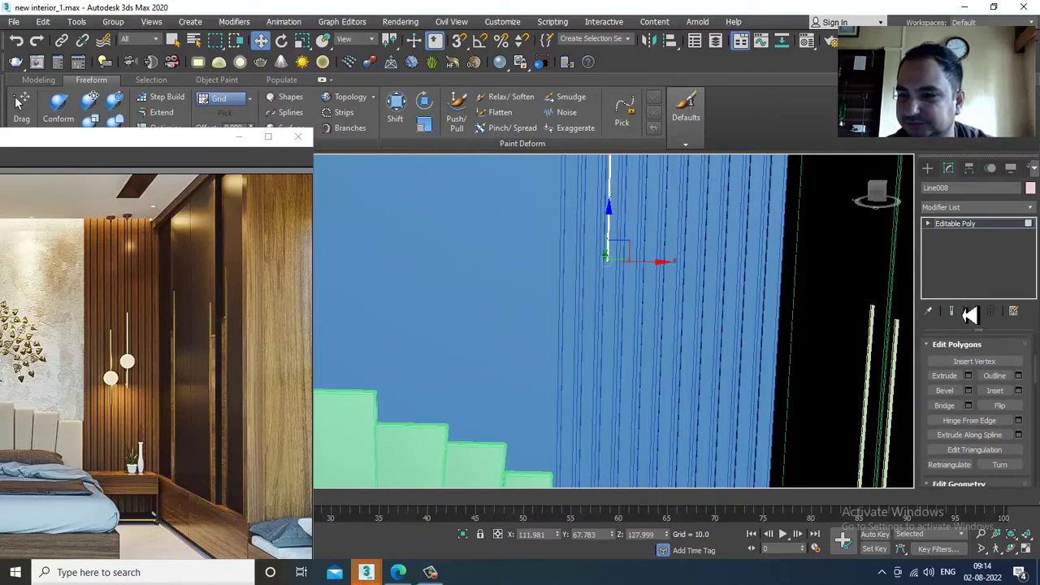
click(968, 379)
middle_drag(715, 407, 672, 315)
scroll(715, 284, down, 4)
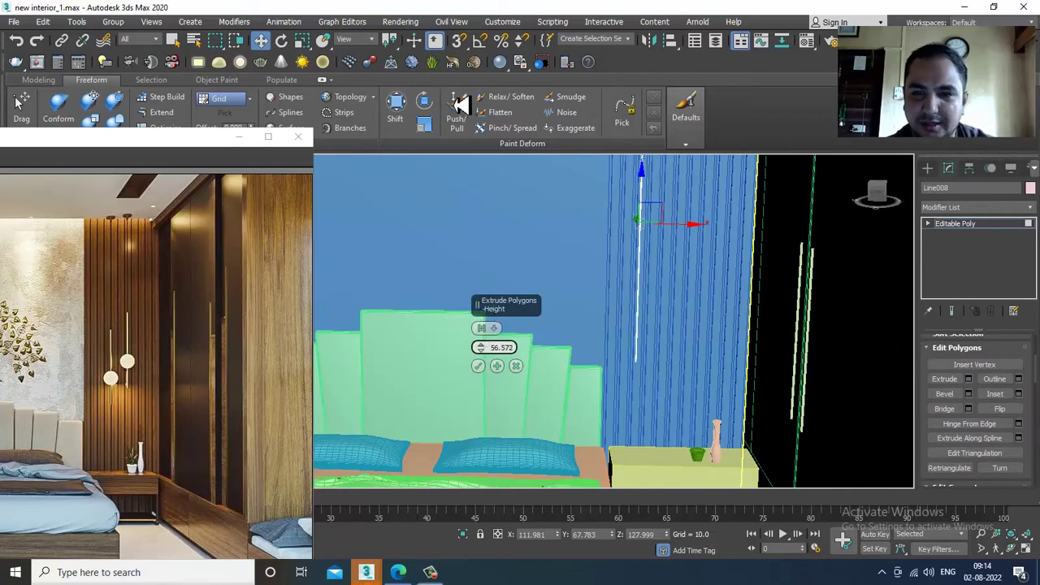
click(477, 367)
Thicken the rod's lower section by extruding its side polygons along Local Normal with a height of 0.49
scroll(670, 262, up, 4)
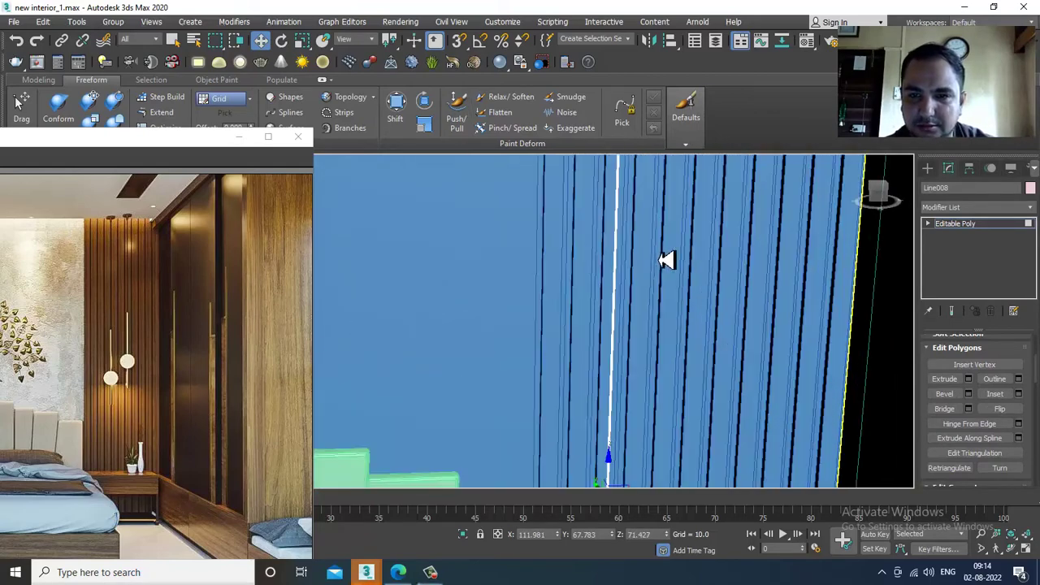
scroll(708, 325, down, 4)
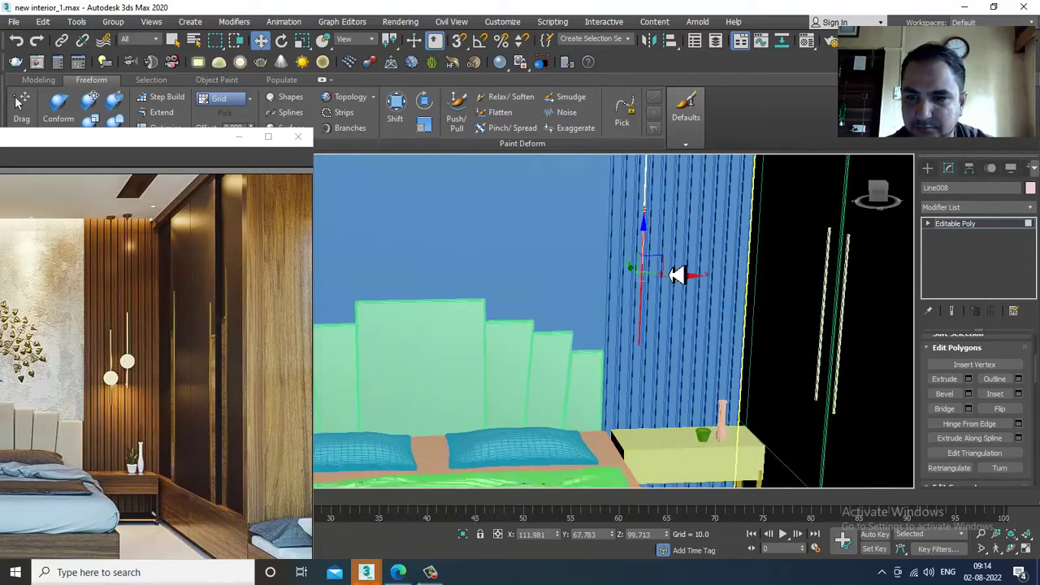
click(968, 380)
click(497, 331)
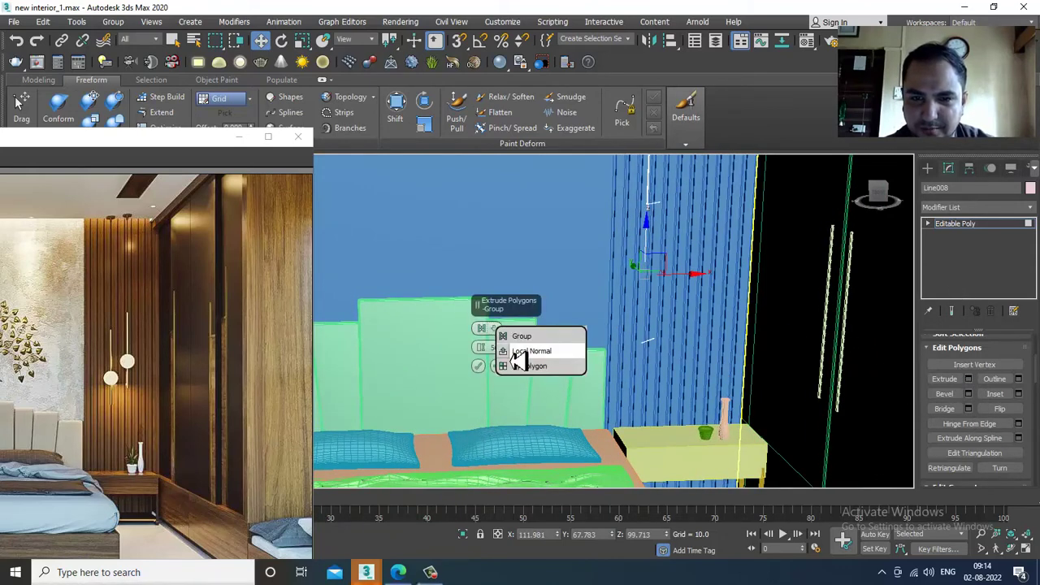
click(513, 353)
alt+middle_drag(695, 297, 697, 323)
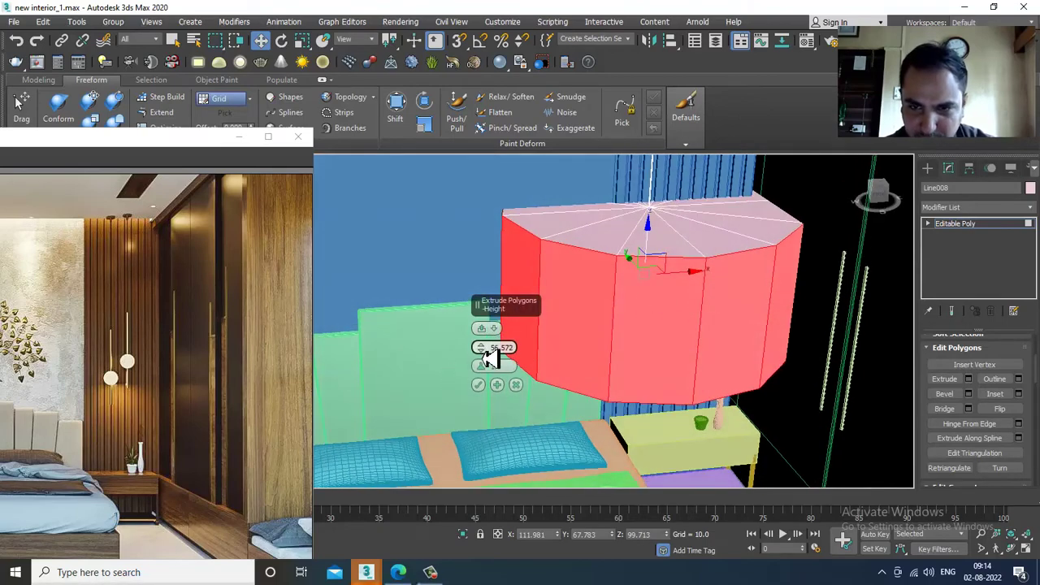
drag(487, 357, 598, 68)
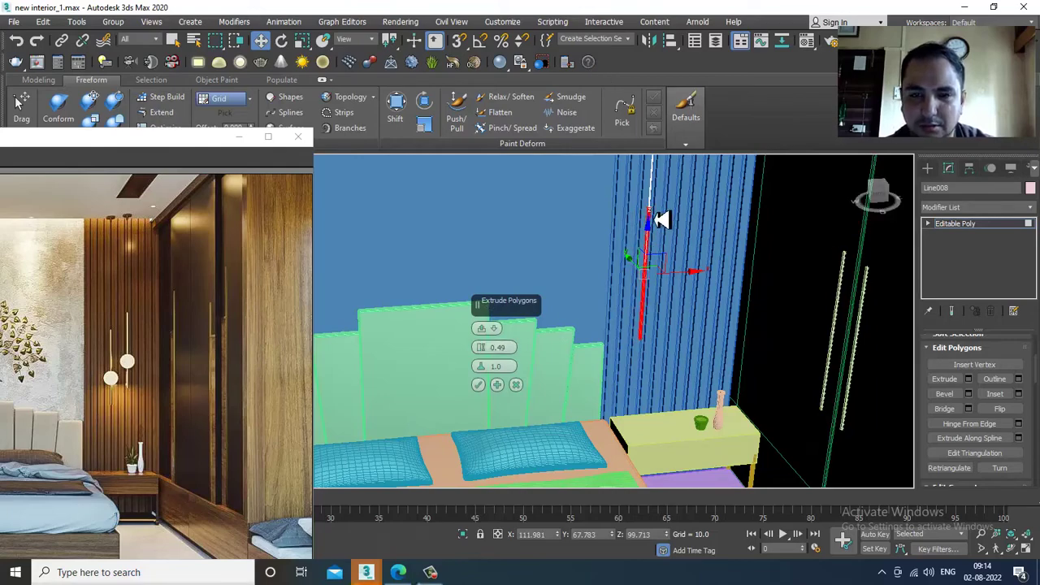
key(z)
alt+middle_drag(637, 260, 662, 299)
middle_drag(600, 258, 634, 356)
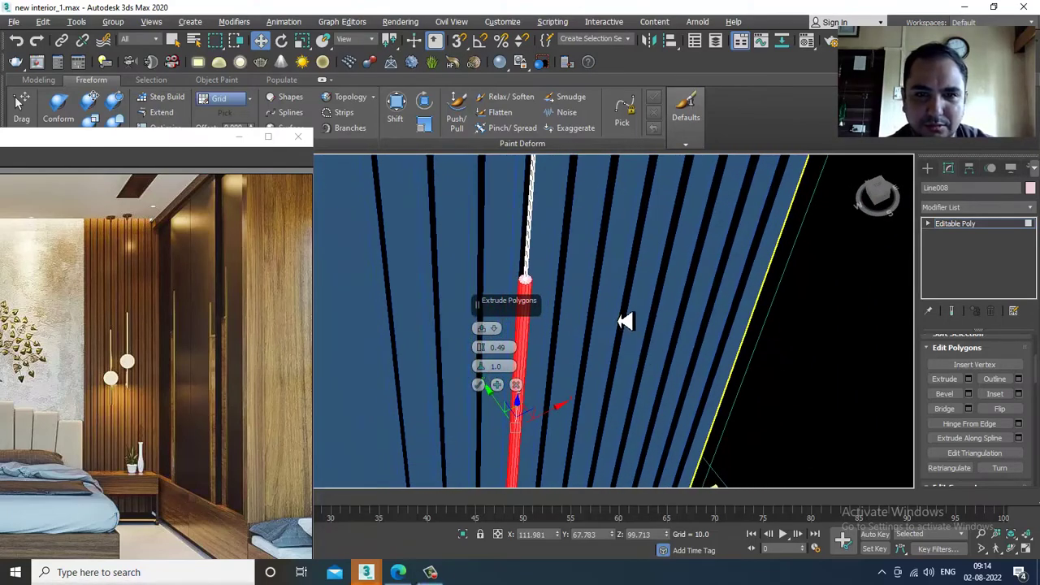
scroll(624, 321, down, 6)
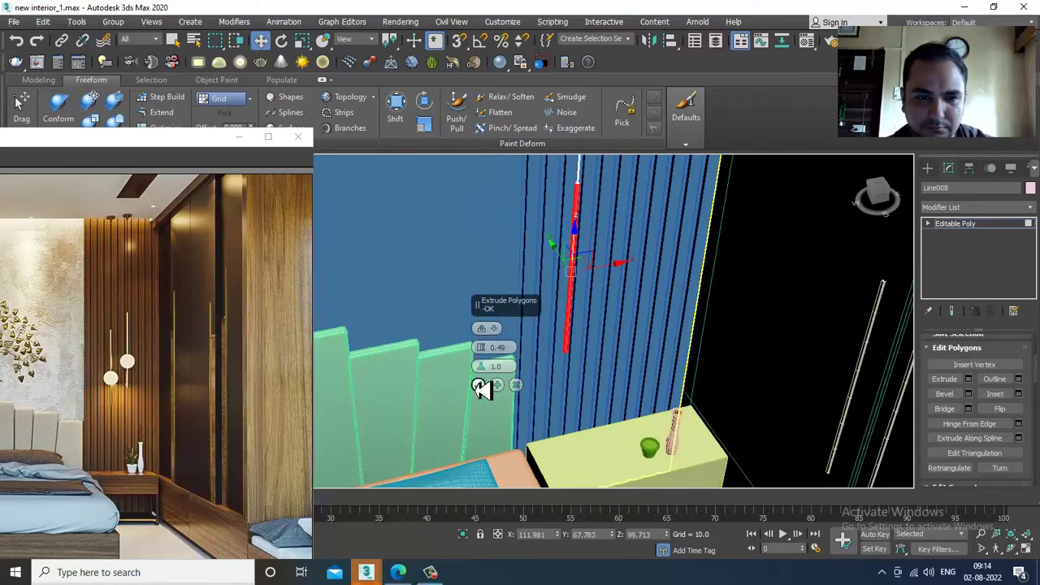
click(479, 386)
Draw a thin cylinder with a radius of about 5.7 over the thick section of the pendant rod in the front view
click(930, 170)
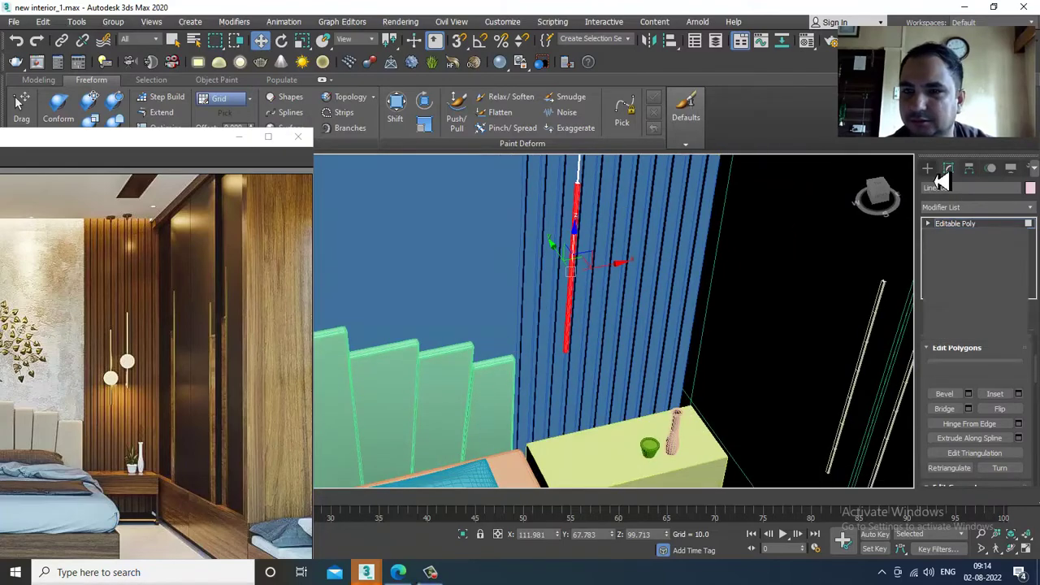
scroll(722, 327, down, 5)
scroll(727, 328, up, 6)
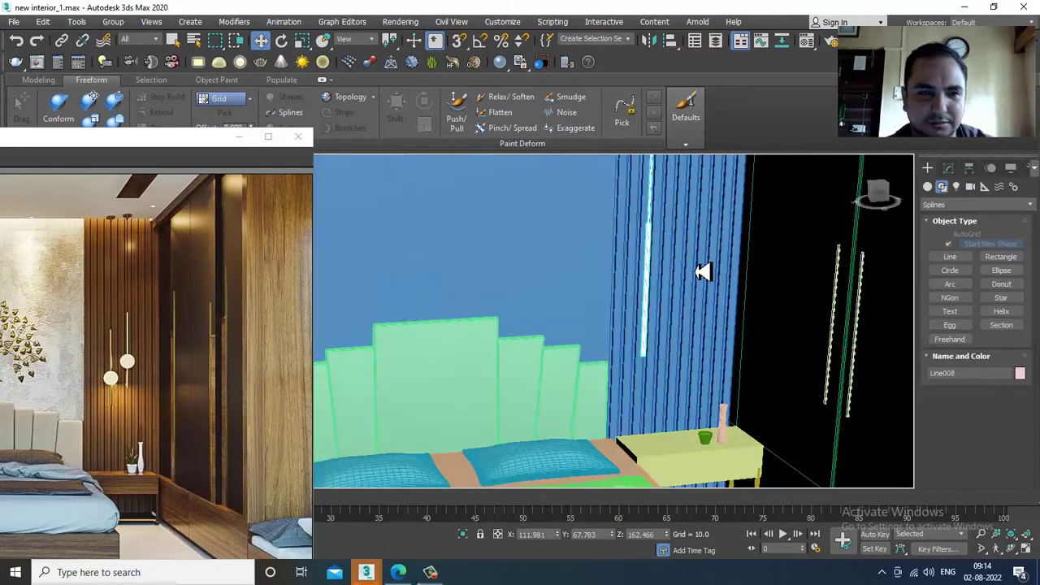
alt+middle_drag(711, 277, 715, 289)
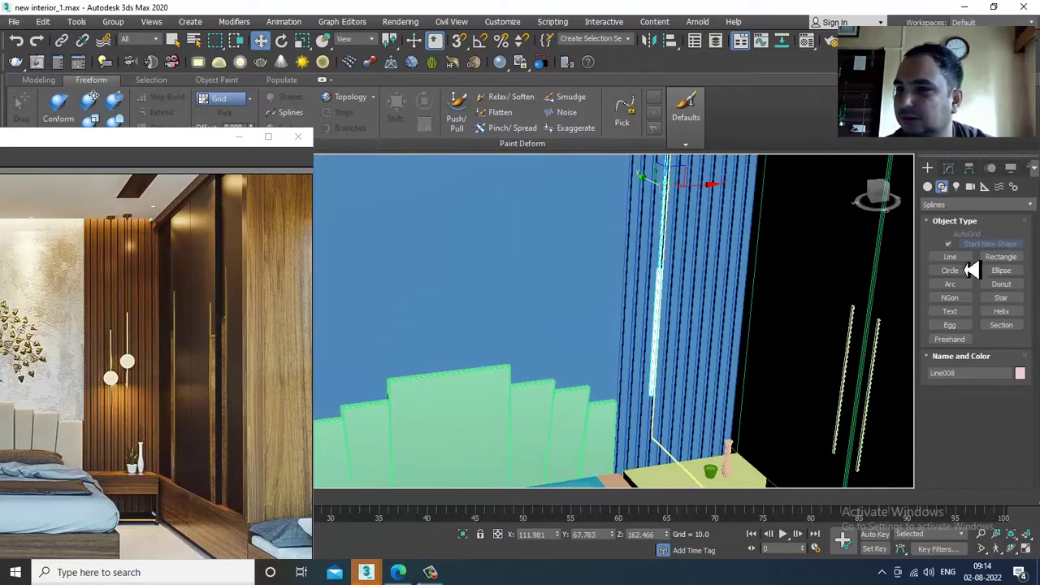
click(927, 186)
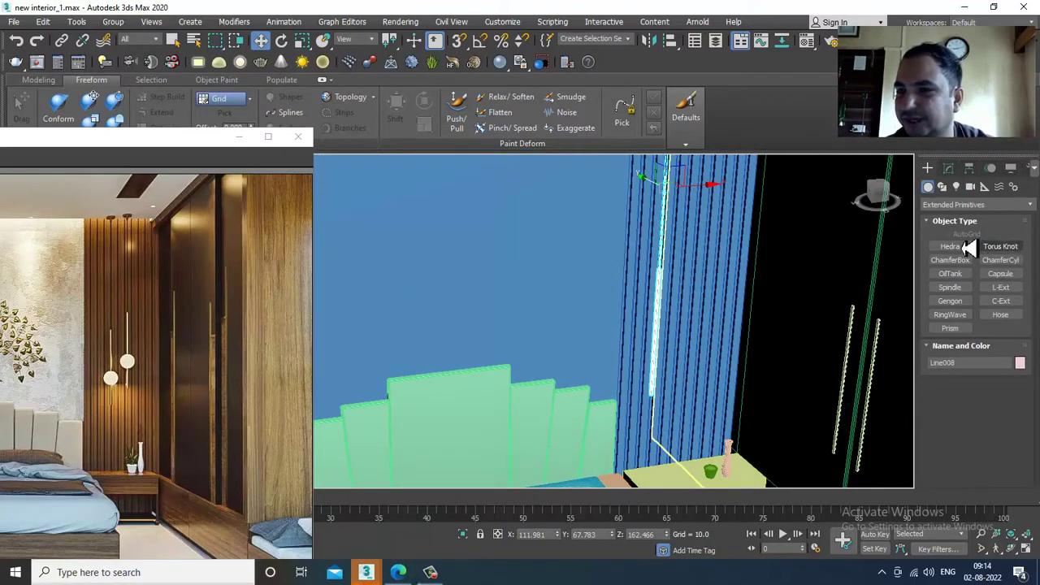
click(949, 204)
click(949, 214)
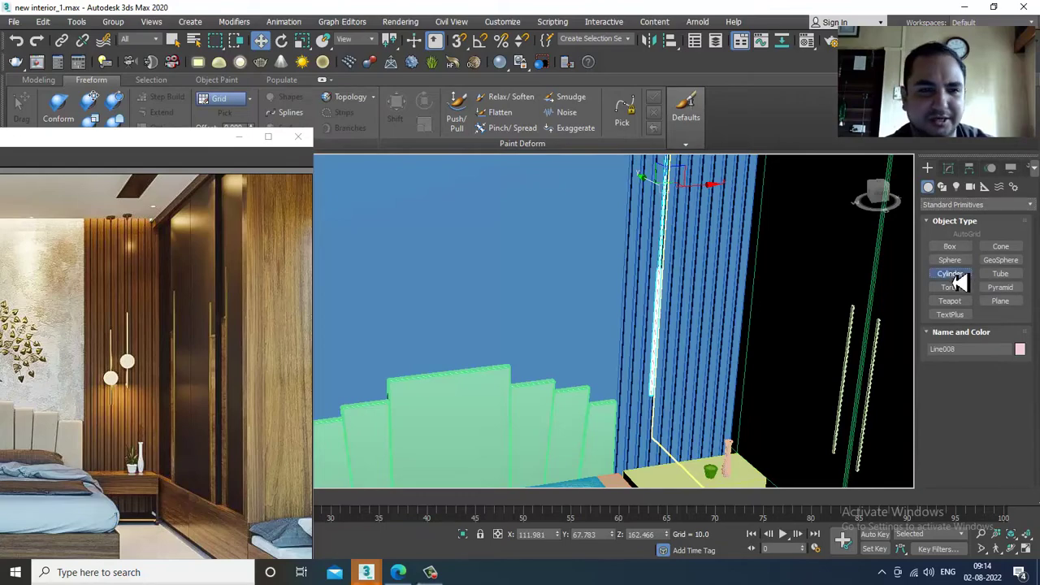
click(950, 274)
key(alt+w)
key(alt+w)
scroll(690, 280, up, 3)
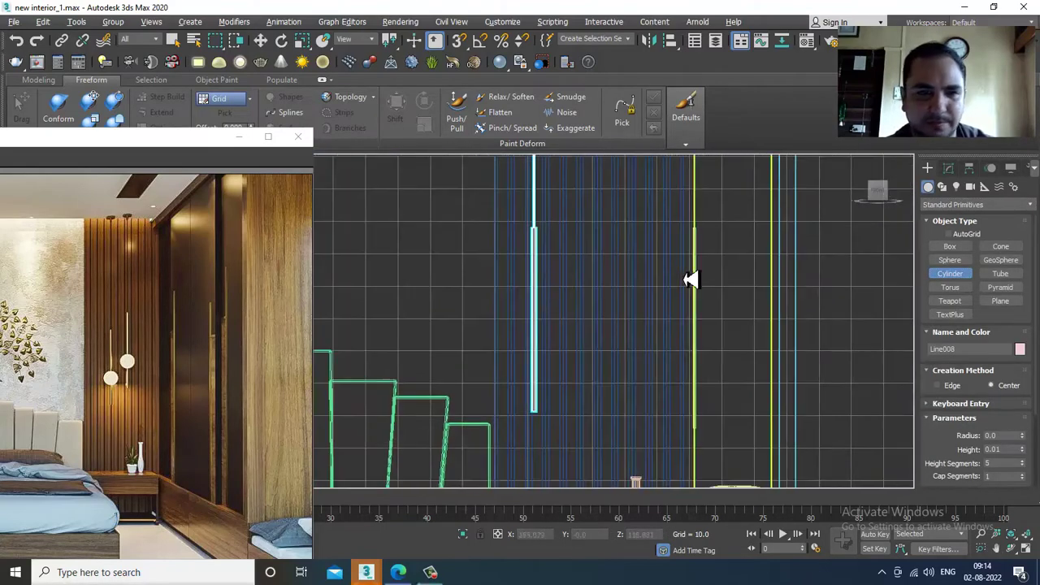
scroll(611, 276, up, 2)
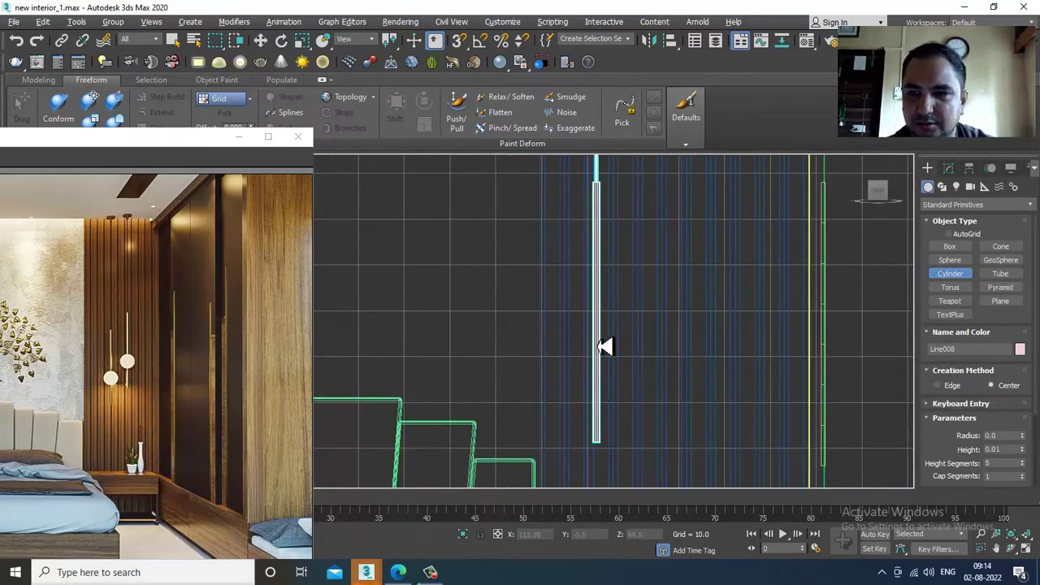
drag(598, 338, 618, 364)
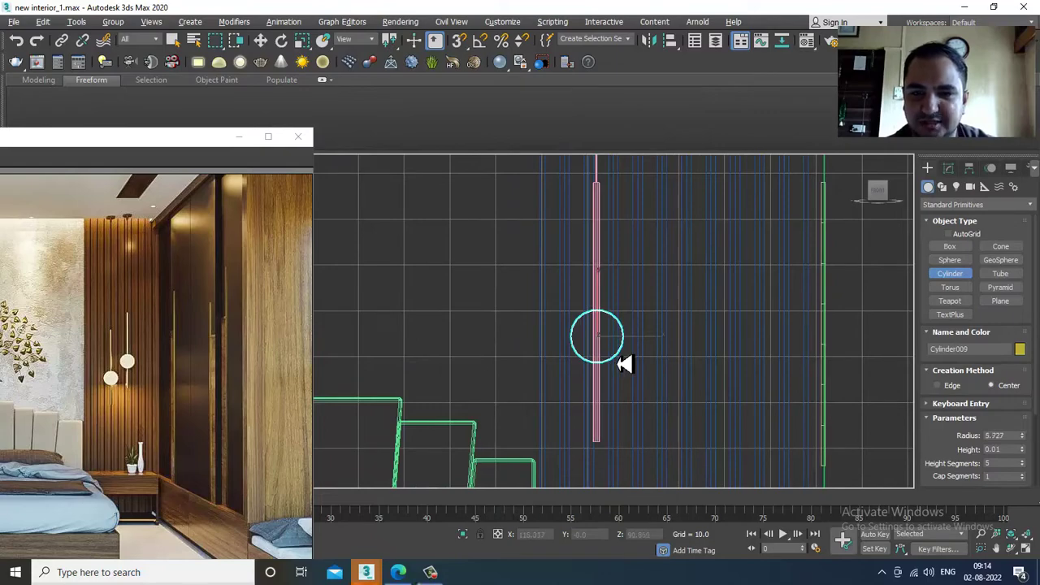
click(626, 362)
Move the new disc along Y from the wardrobe area back onto the pendant rod
key(w)
key(alt+w)
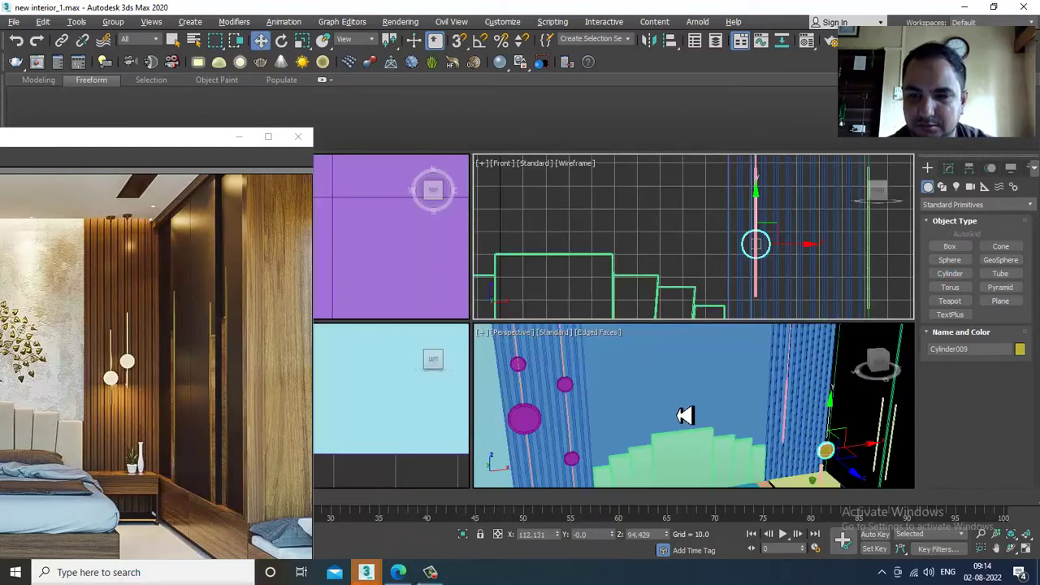
alt+middle_drag(685, 415, 763, 373)
key(alt+w)
scroll(657, 330, up, 4)
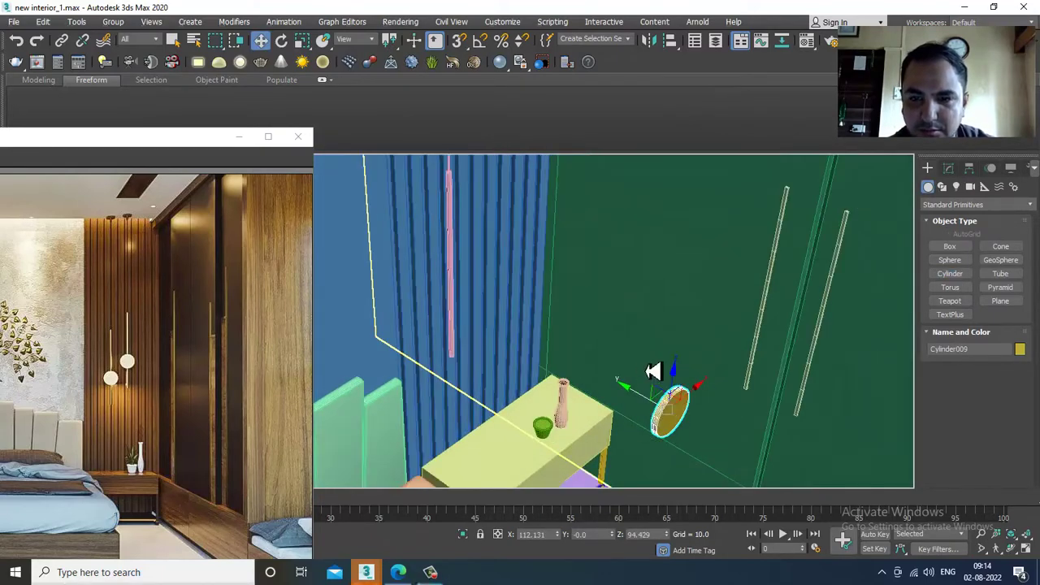
drag(625, 395, 386, 298)
scroll(554, 304, down, 4)
alt+middle_drag(638, 328, 494, 306)
key(z)
scroll(590, 294, down, 5)
drag(447, 323, 433, 321)
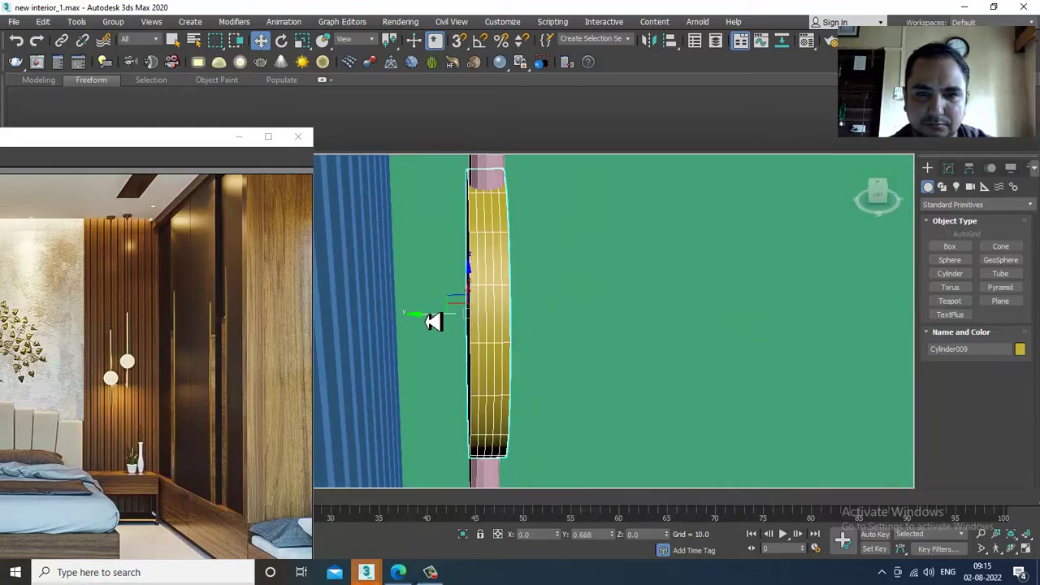
Centre the disc on the pendant rod at X 111.78 and Y 68.6
scroll(627, 328, down, 4)
mouse_move(626, 328)
alt+middle_down()
mouse_move(522, 304)
mouse_move(617, 326)
alt+middle_up()
drag(565, 314, 561, 314)
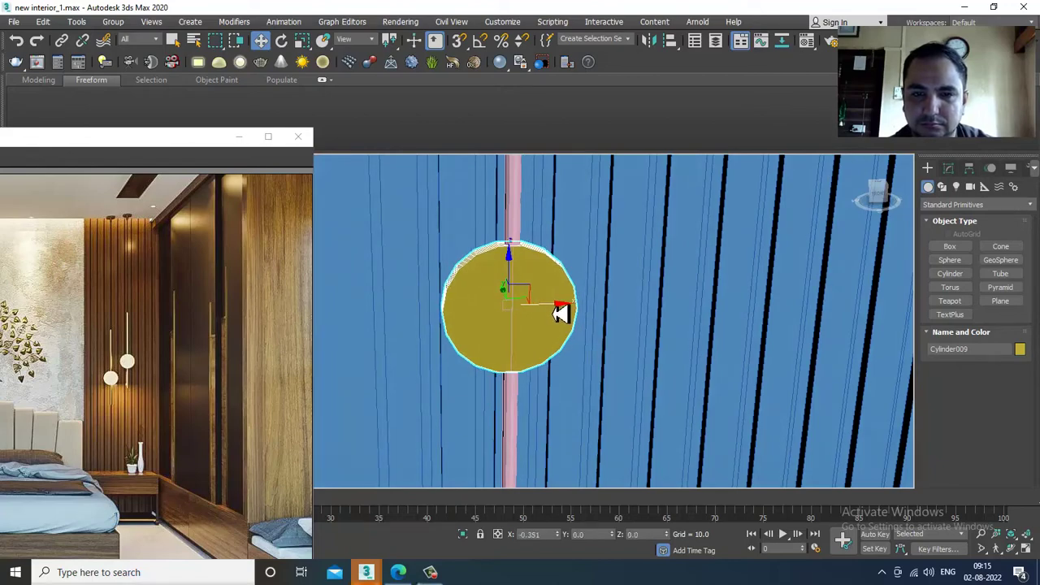
alt+middle_drag(557, 308, 529, 305)
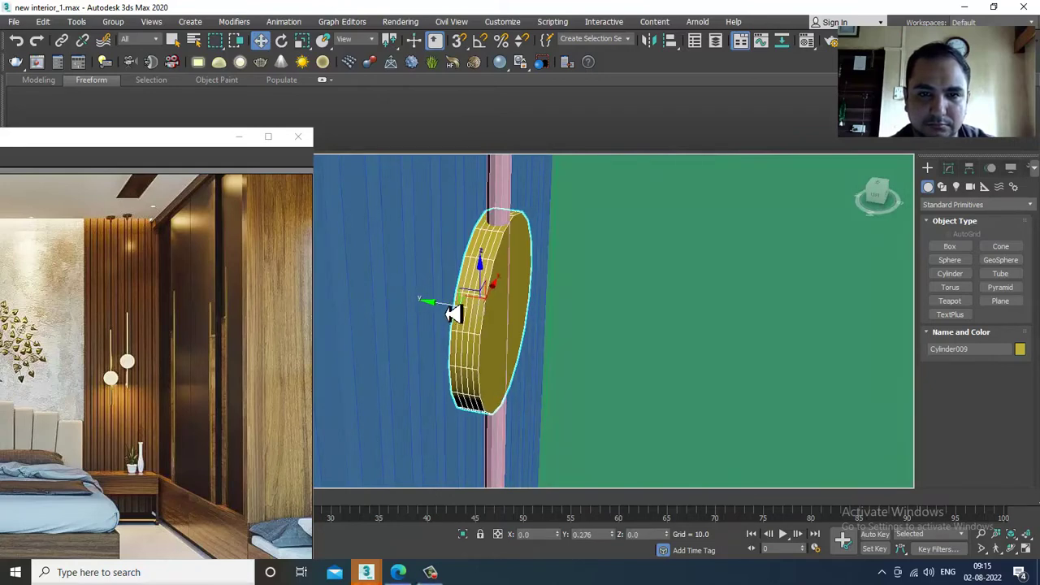
alt+middle_drag(458, 309, 536, 249)
Convert the pendant disc to an editable poly
right_click(530, 244)
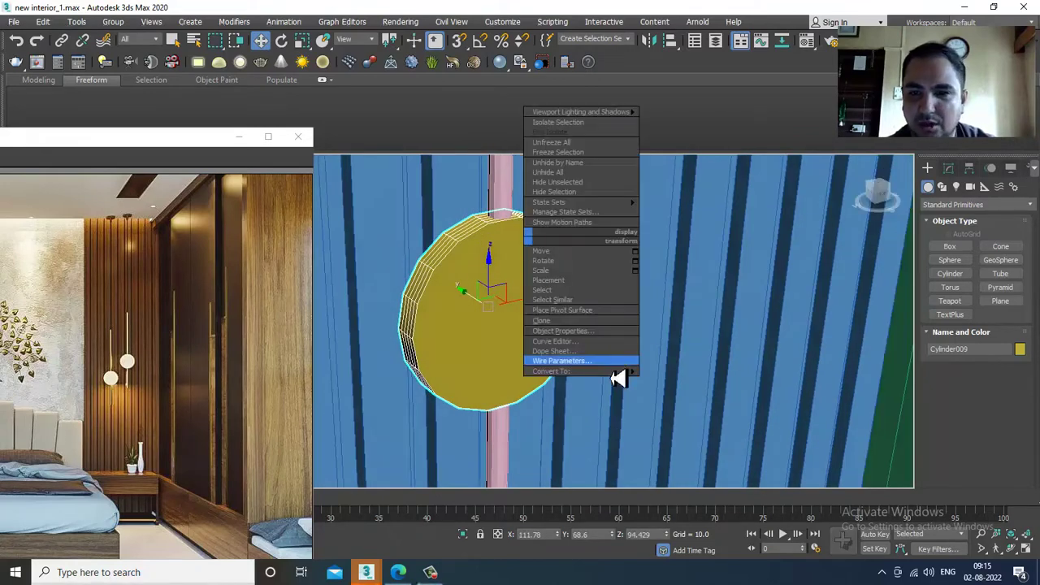
mouse_move(622, 376)
click(685, 383)
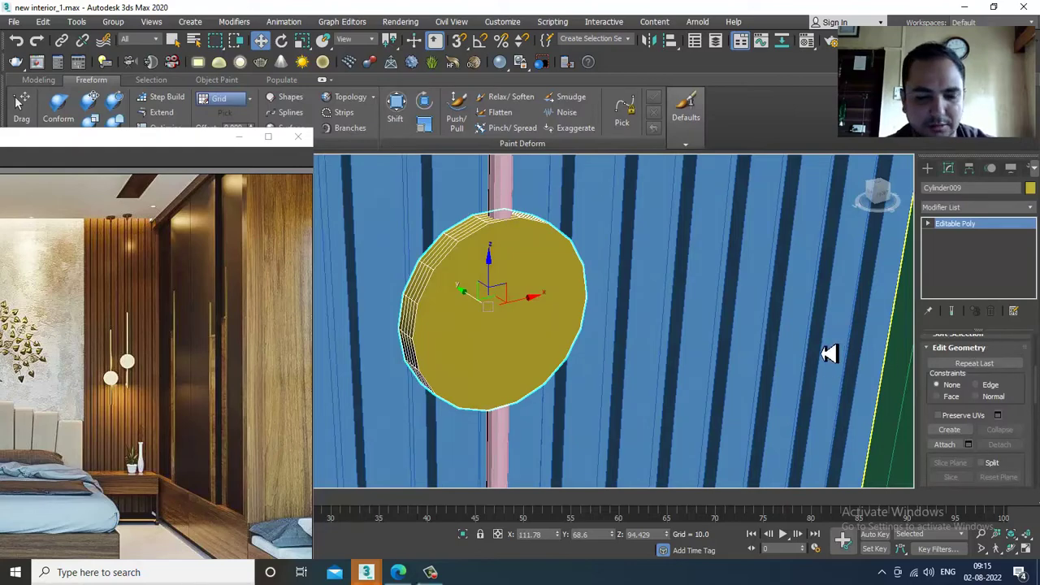
Inset the disc's front and back faces to leave a narrow rim around each
key(4)
click(521, 314)
alt+middle_drag(516, 311, 564, 339)
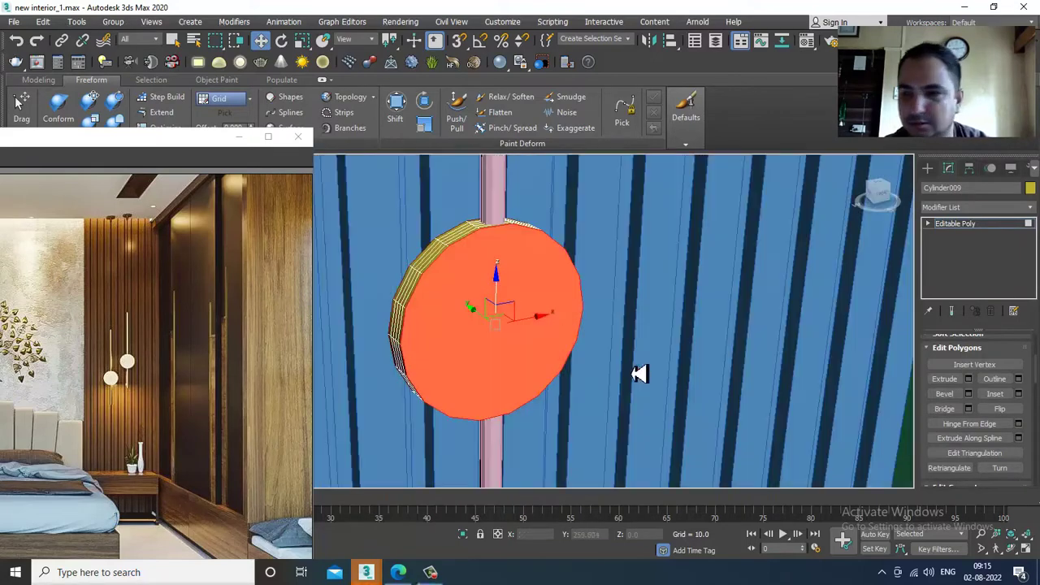
click(1019, 395)
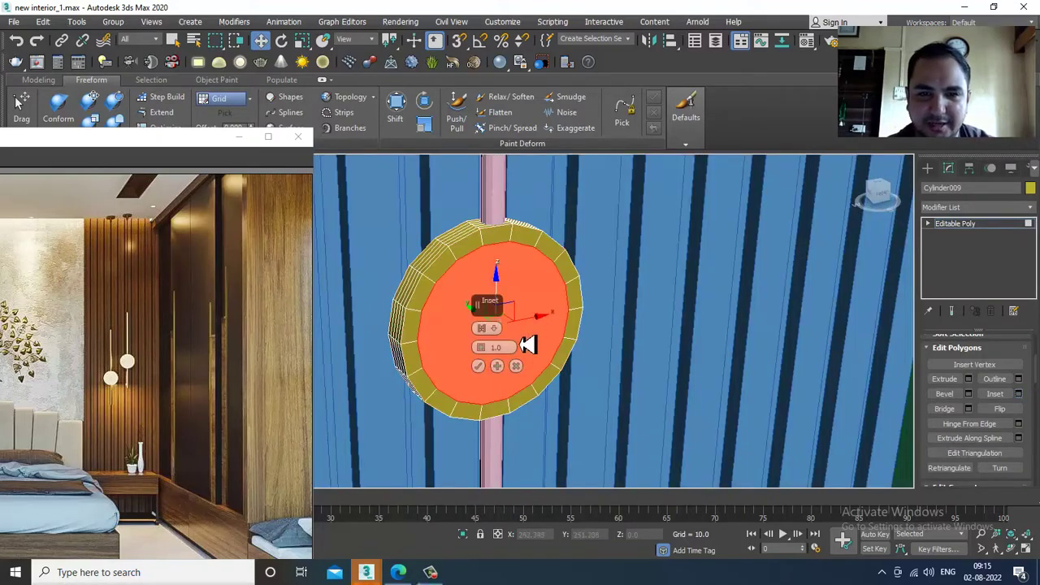
drag(491, 354, 496, 368)
click(488, 368)
Bevel the disc's inset front and back faces with a height of about 0.247 and an outline of -1.0
alt+middle_drag(490, 371, 604, 337)
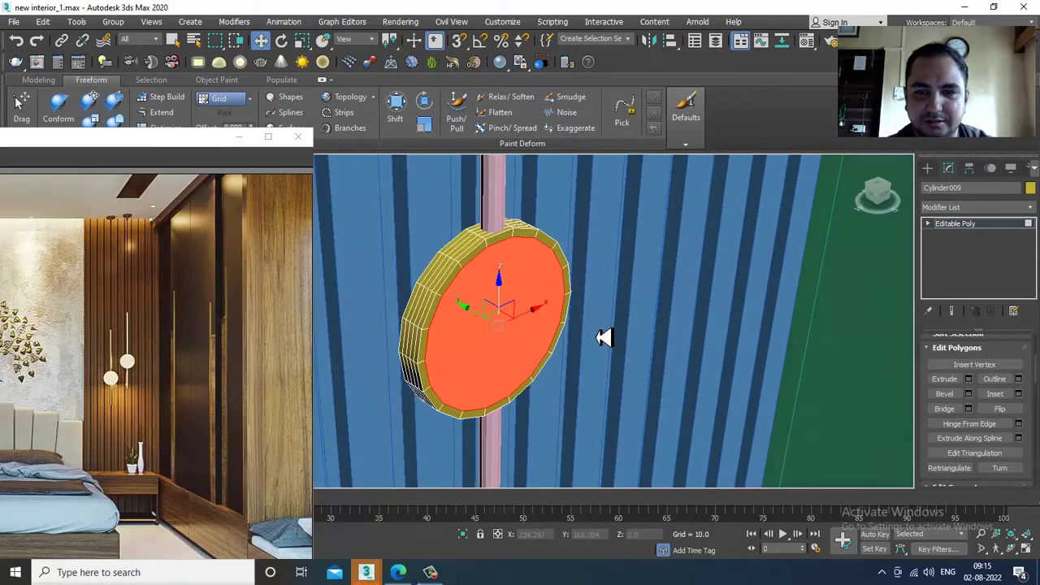
click(968, 395)
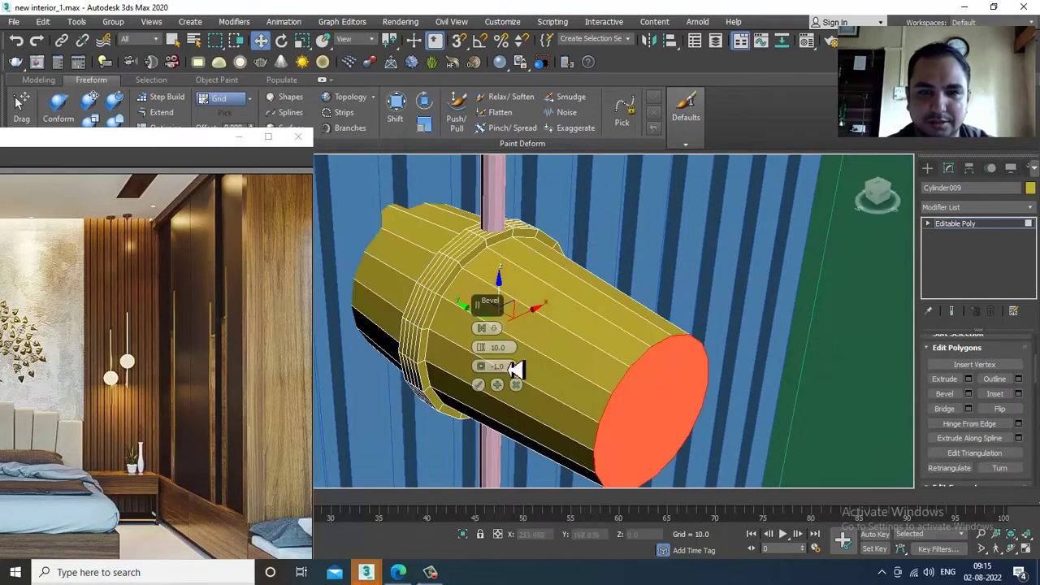
drag(492, 357, 518, 413)
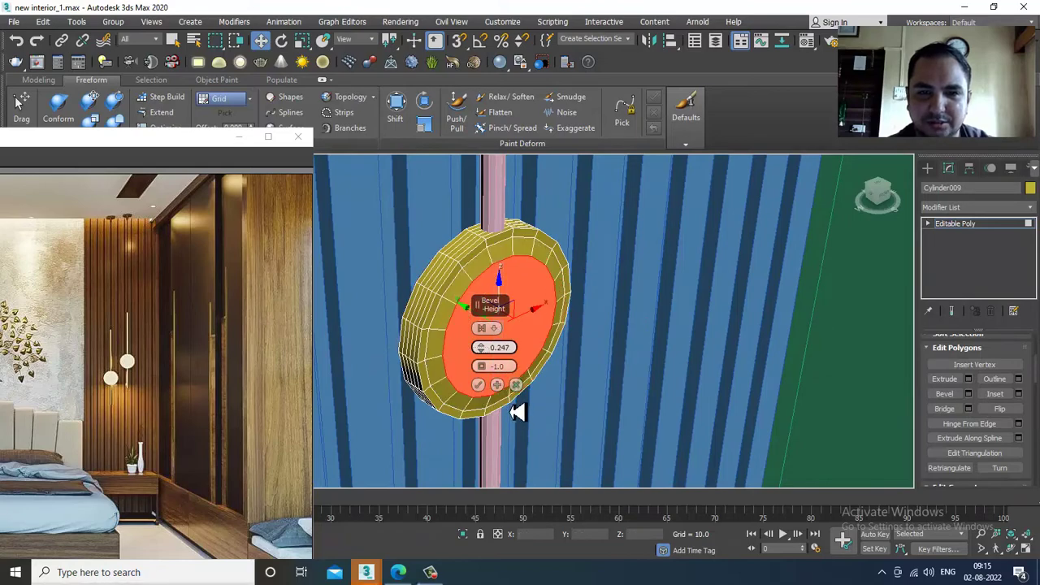
click(477, 384)
click(990, 232)
scroll(557, 330, down, 8)
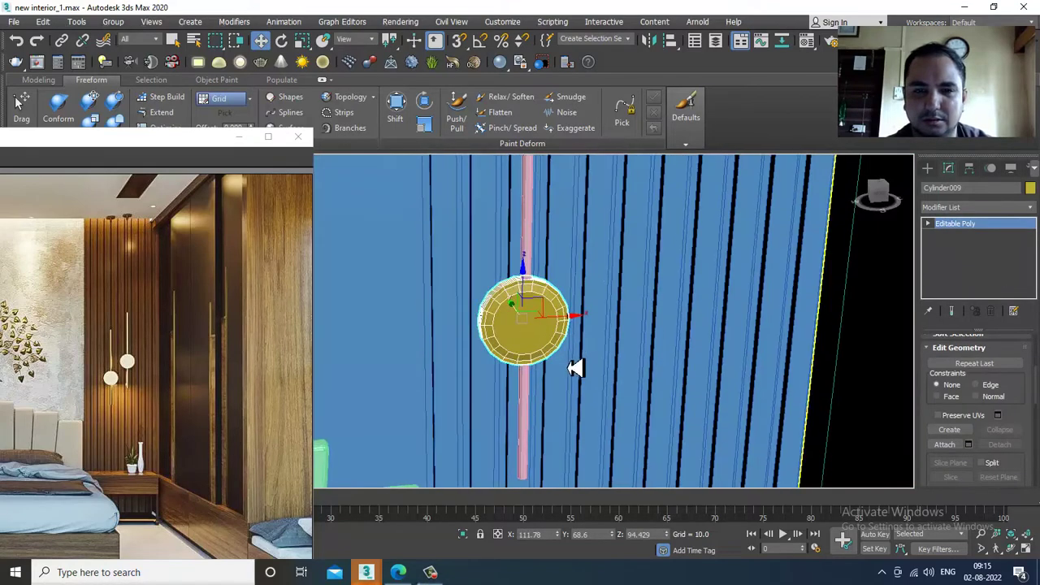
Lengthen the pendant rod by lowering its bottom-end vertices to about Z 69.24
scroll(582, 309, up, 3)
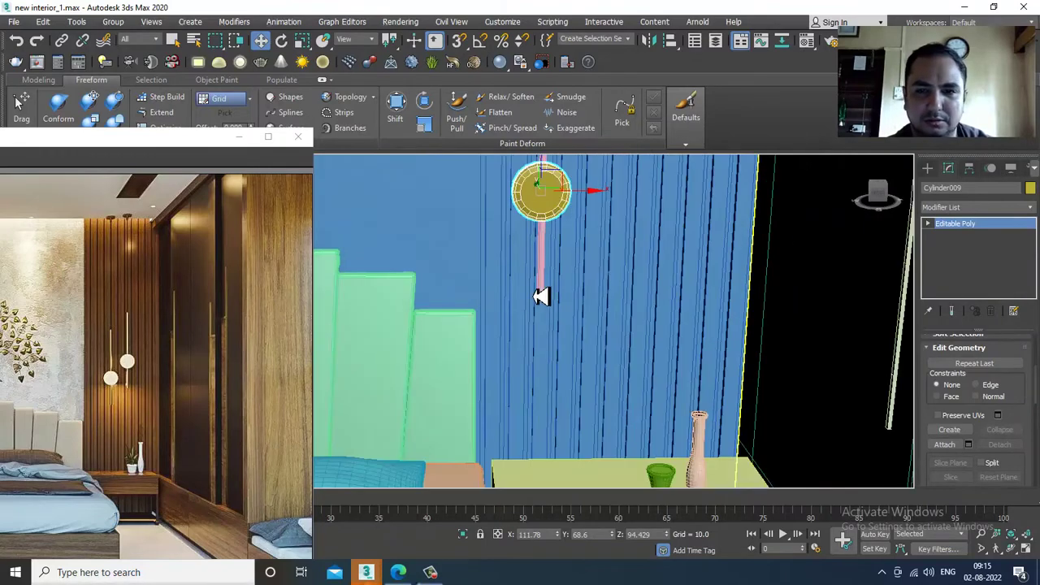
click(539, 294)
scroll(561, 313, up, 3)
key(1)
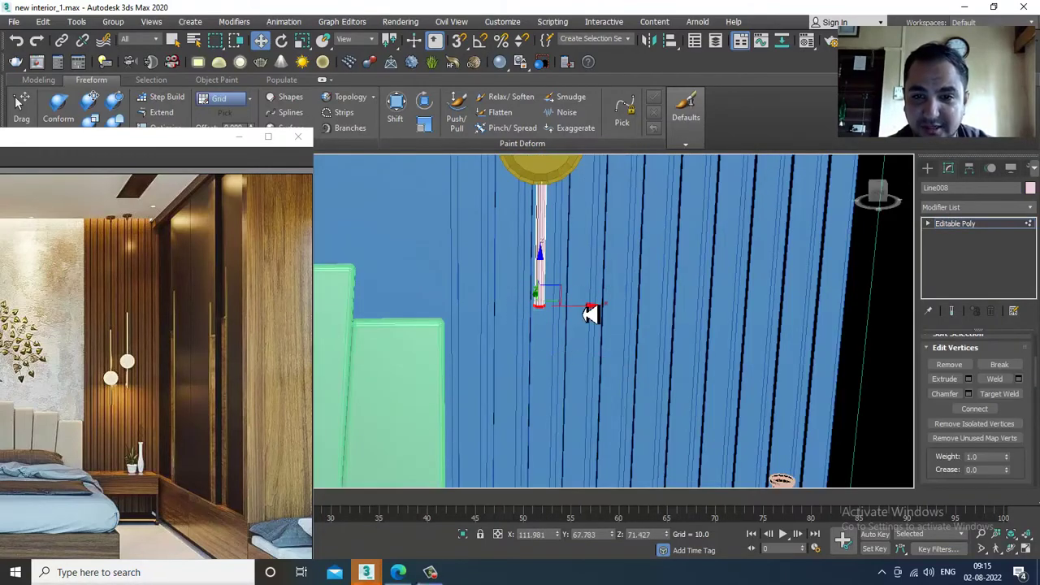
drag(541, 290, 542, 303)
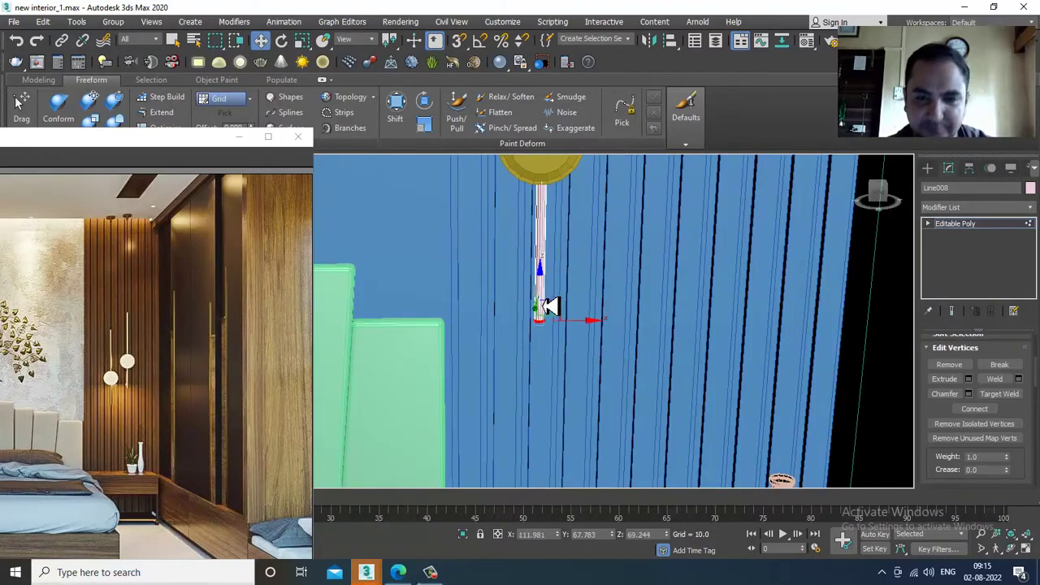
Chamfer the edge loop at the pendant rod's bottom end with multiple segments and a small amount to round it
scroll(544, 308, up, 3)
alt+middle_drag(546, 311, 560, 300)
key(2)
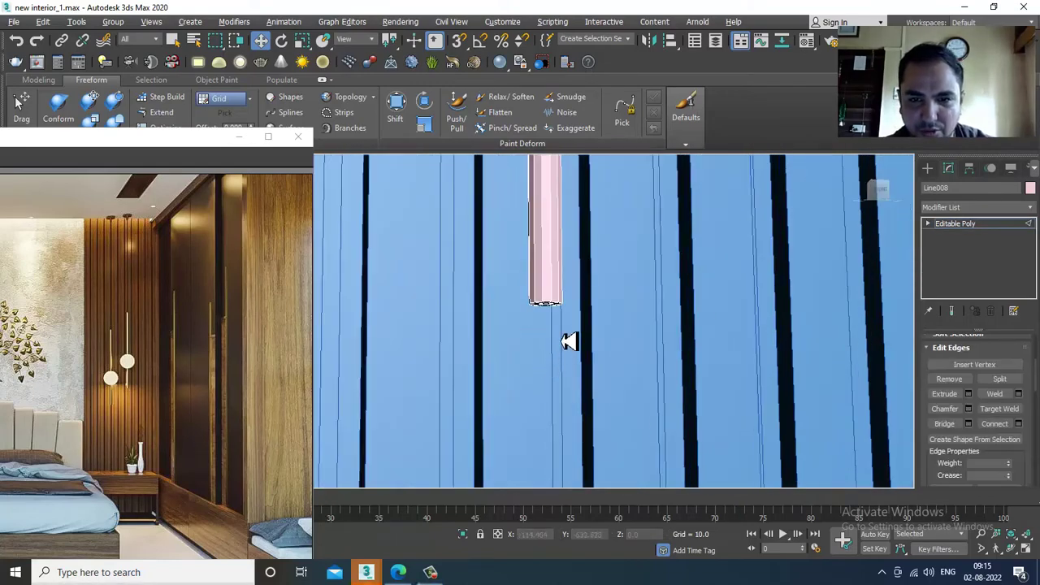
scroll(574, 321, up, 4)
middle_drag(652, 314, 616, 492)
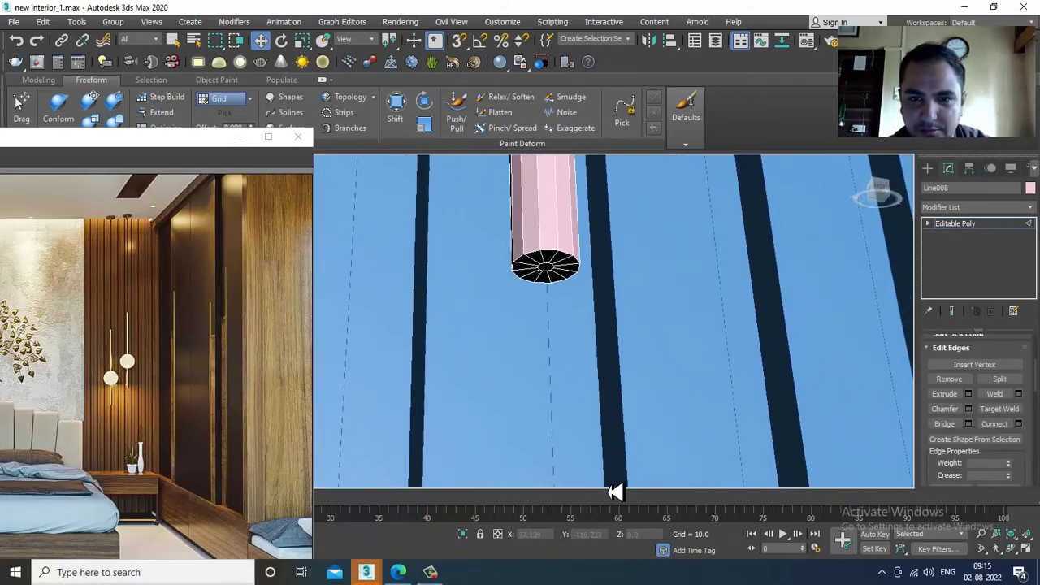
click(555, 260)
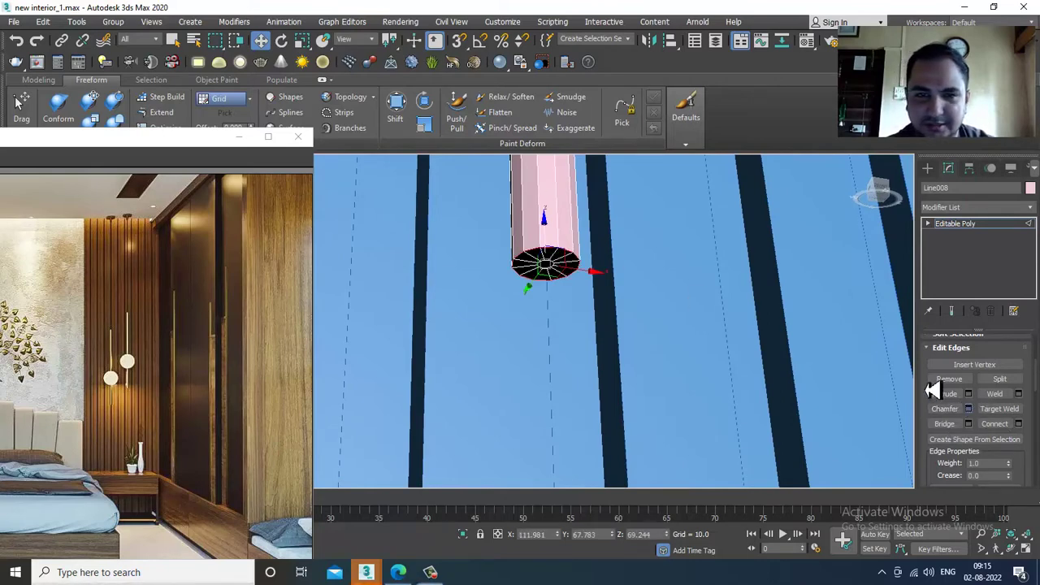
click(969, 408)
click(484, 368)
click(484, 368)
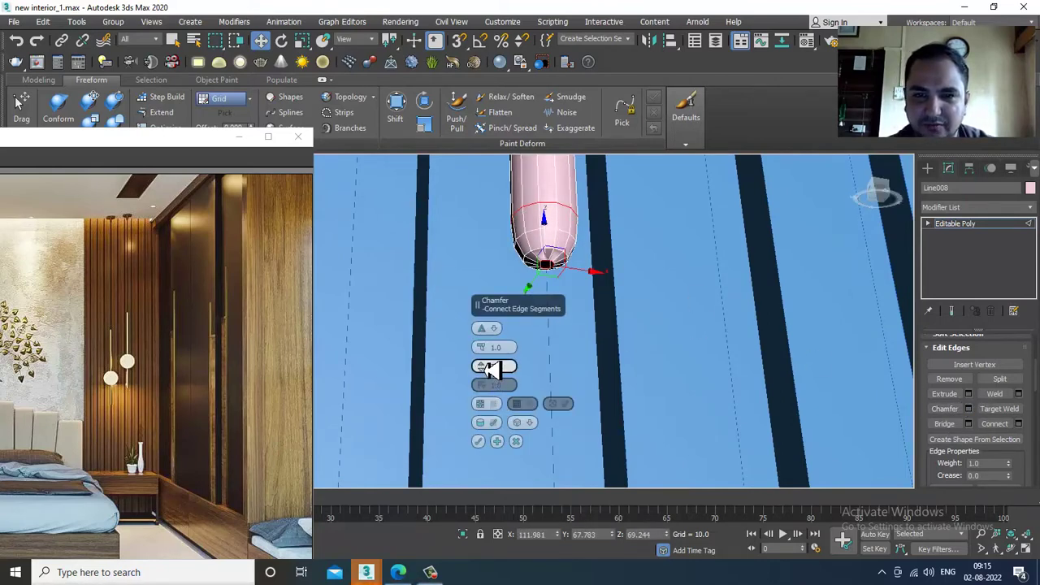
drag(492, 358, 497, 363)
click(473, 444)
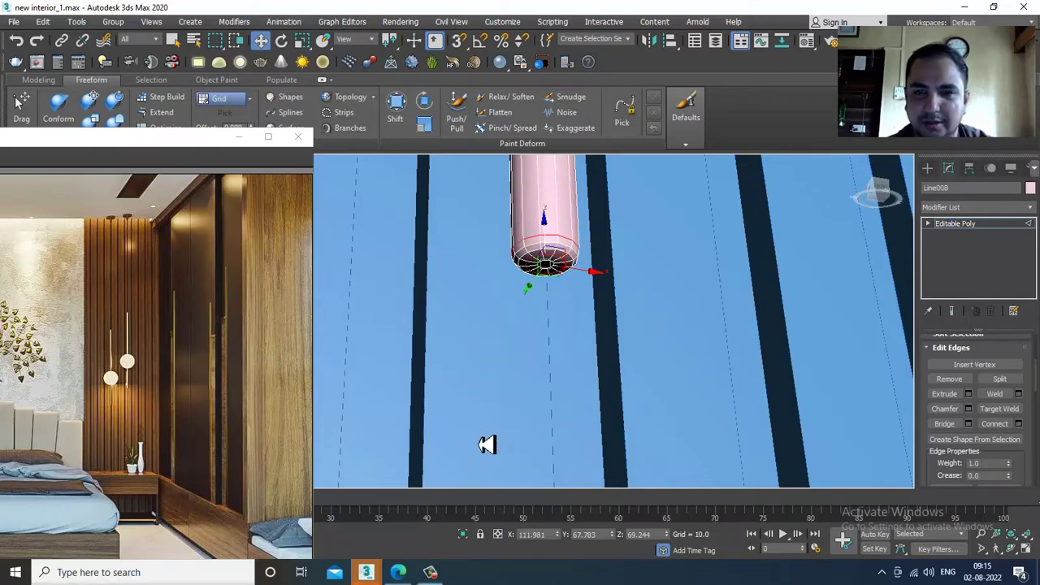
click(976, 223)
Create a flat cylinder cap centred on the rod's top end using AutoGrid, about 1.063 in radius and 0.192 high
alt+middle_drag(634, 344, 606, 347)
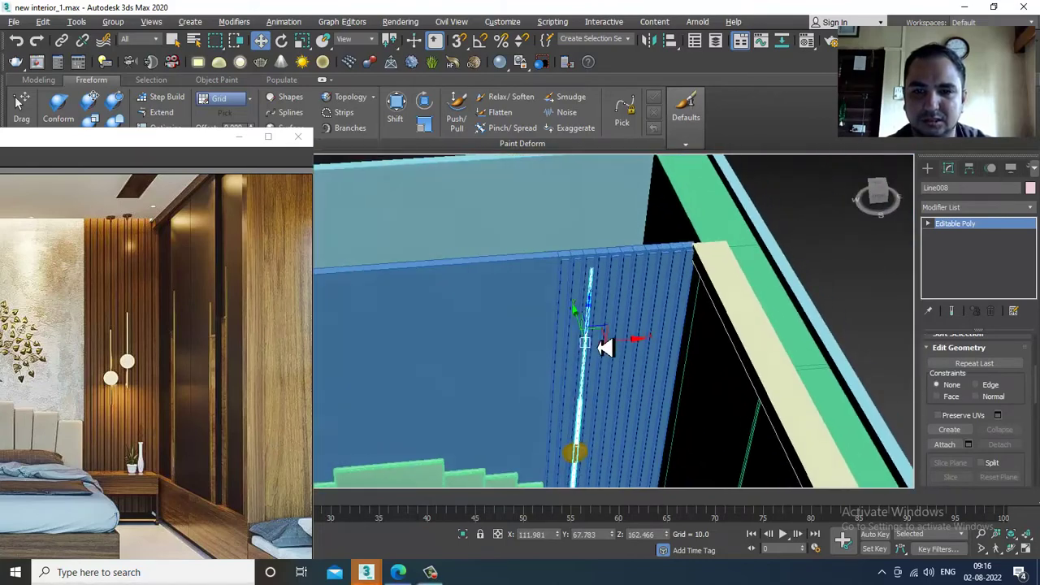
key(alt+w)
key(alt+w)
key(z)
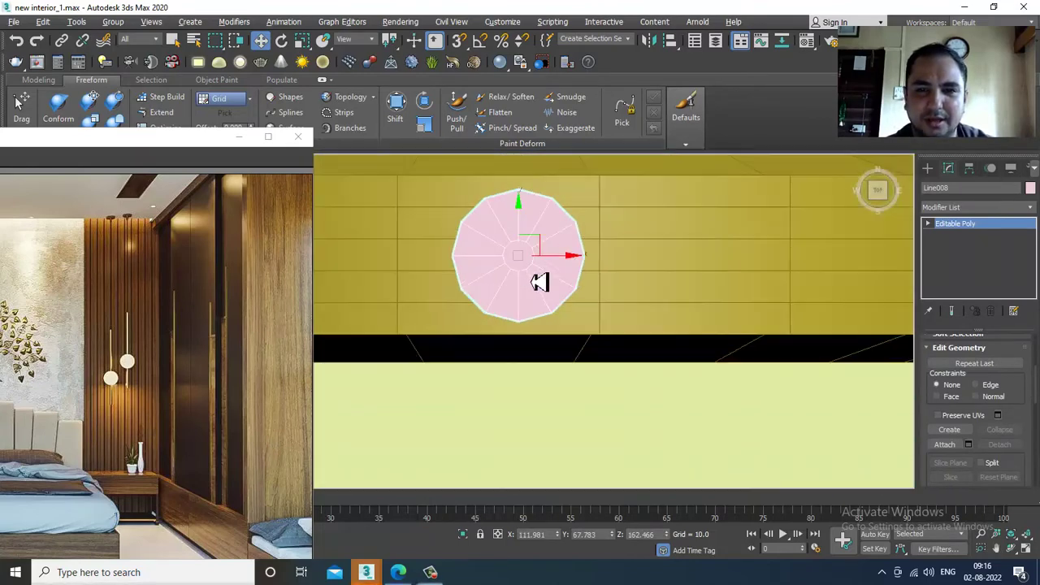
click(931, 169)
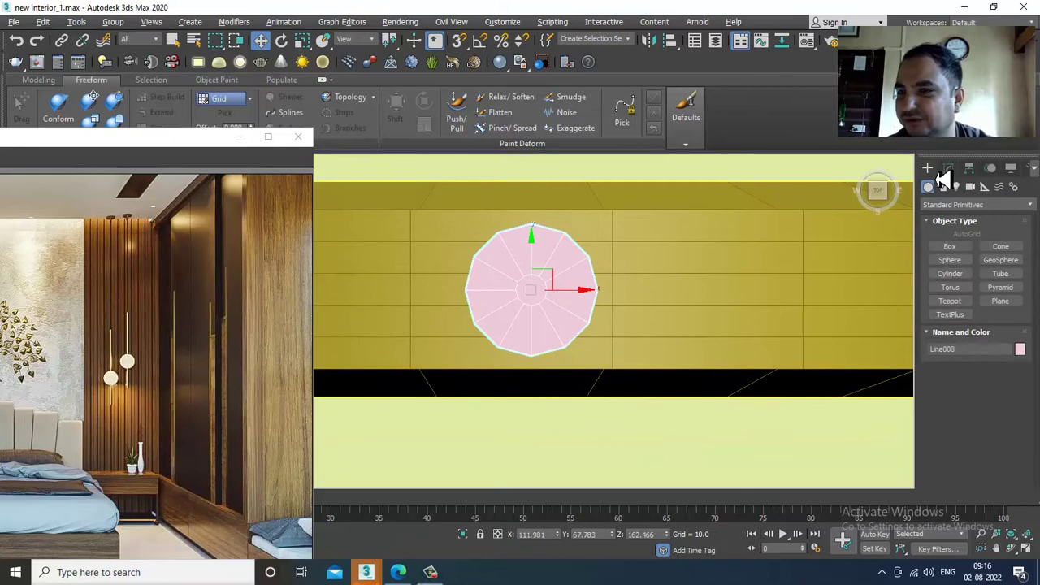
click(959, 273)
click(957, 235)
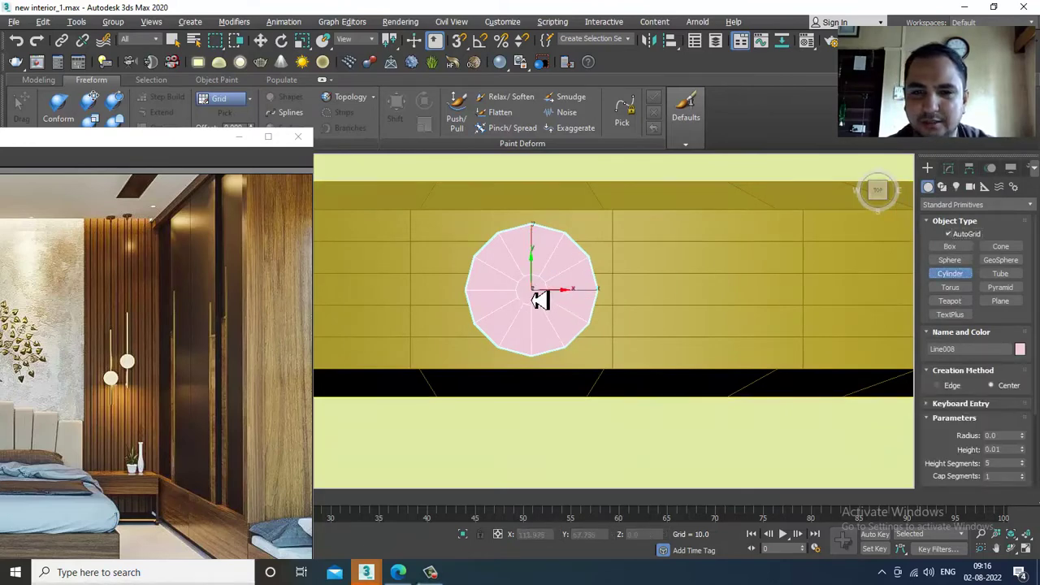
drag(540, 301, 632, 350)
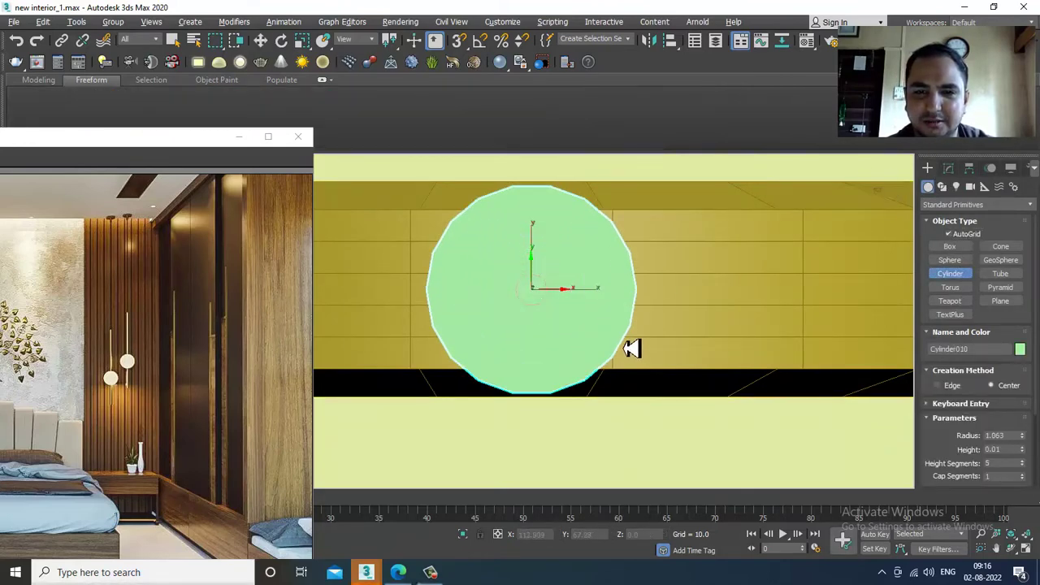
click(633, 335)
key(w)
Scale the cap at the rod's top uniformly to about 197%
key(alt+w)
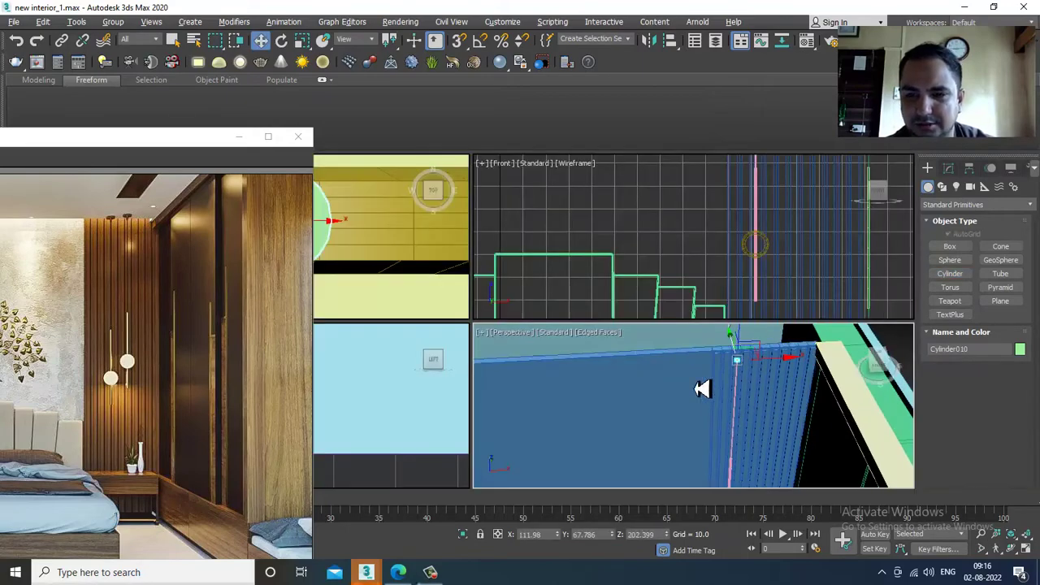
key(alt+w)
scroll(693, 325, down, 1)
key(alt+w)
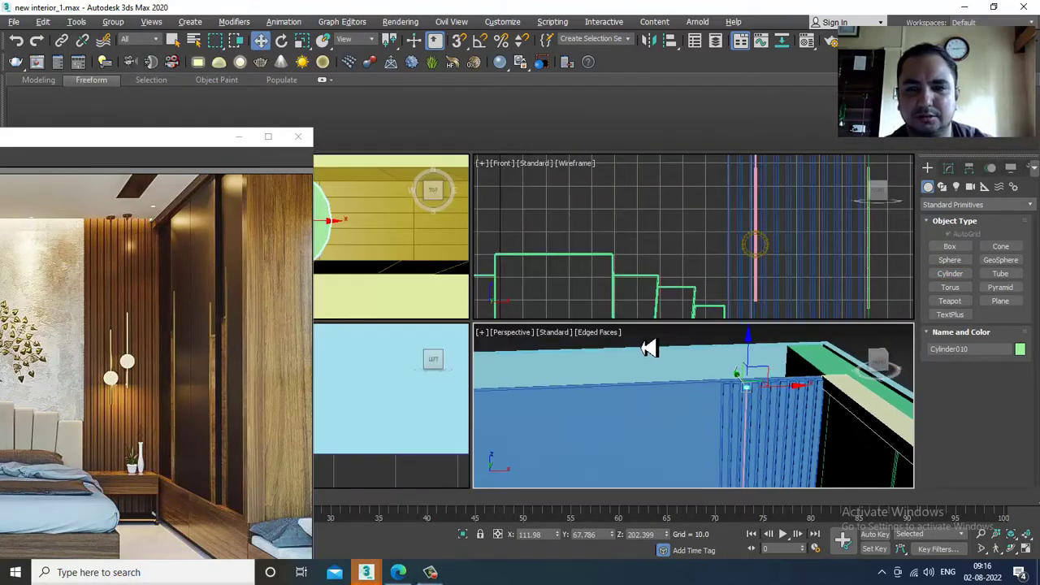
scroll(652, 348, up, 2)
key(alt+w)
scroll(548, 334, up, 3)
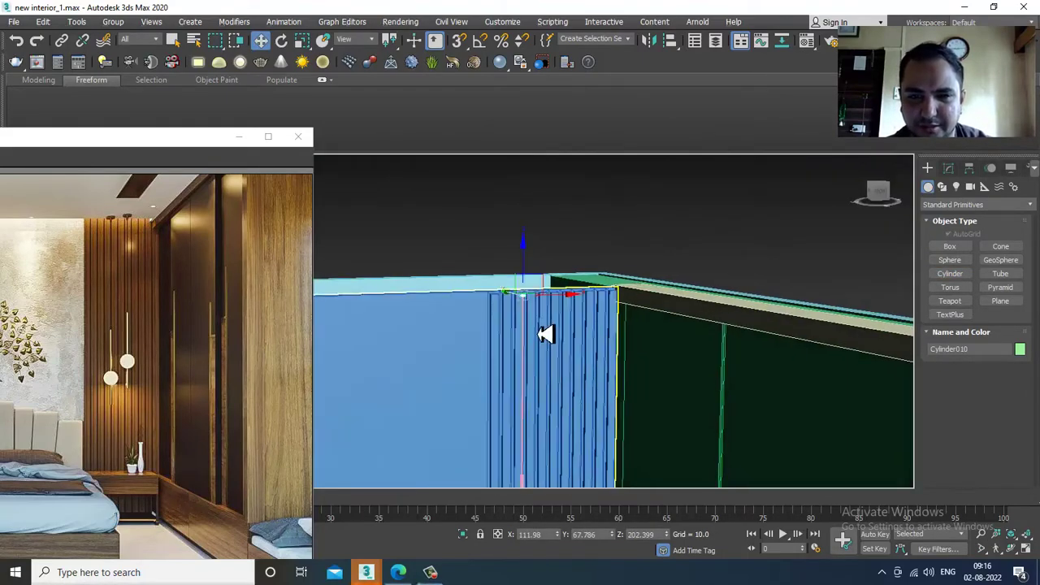
scroll(543, 313, up, 2)
key(r)
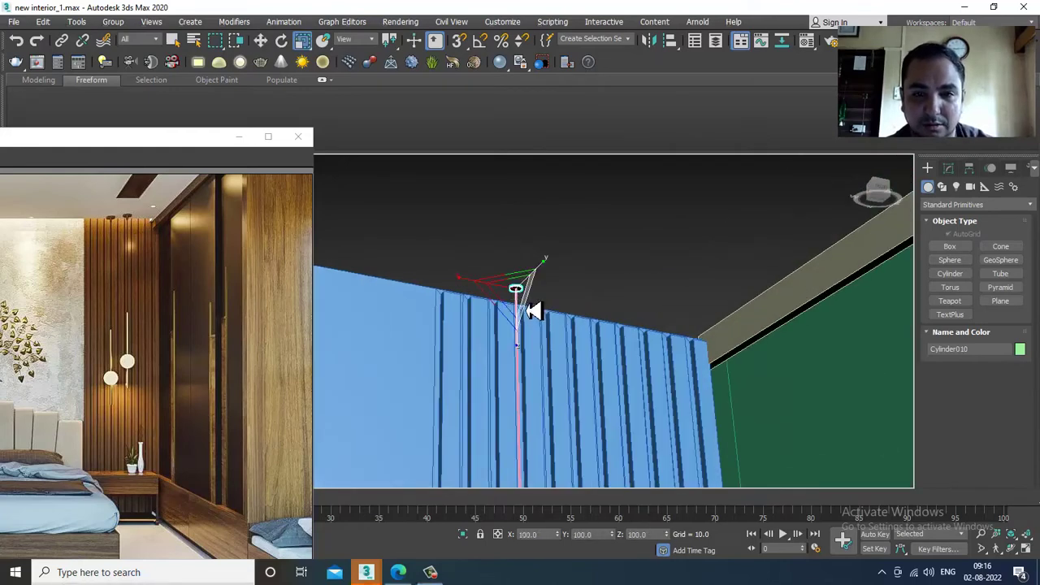
drag(529, 307, 497, 236)
key(z)
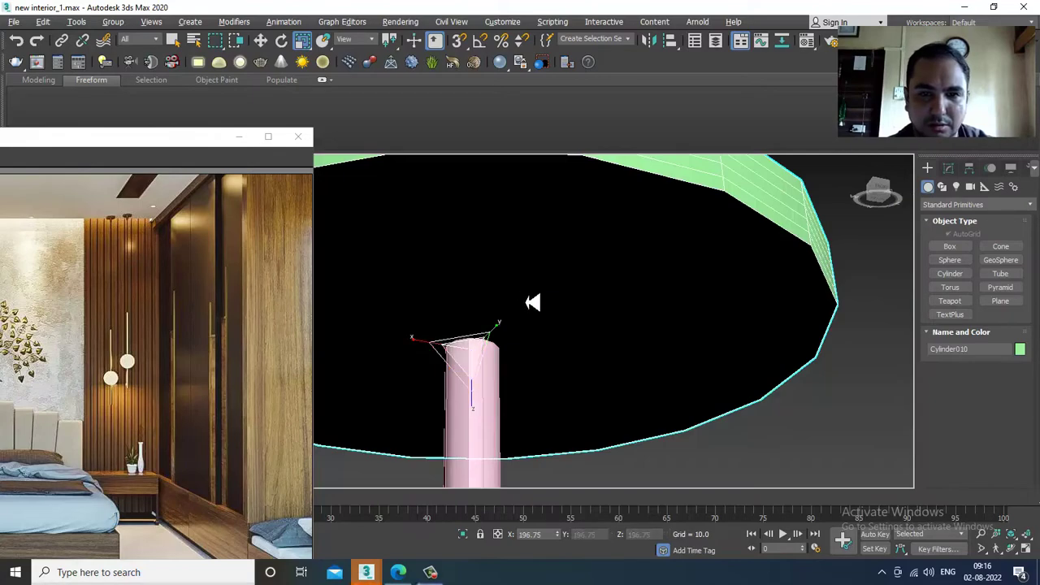
alt+middle_drag(531, 301, 507, 356)
Reduce the cap's height segments to 1 and convert it to an editable poly
key(w)
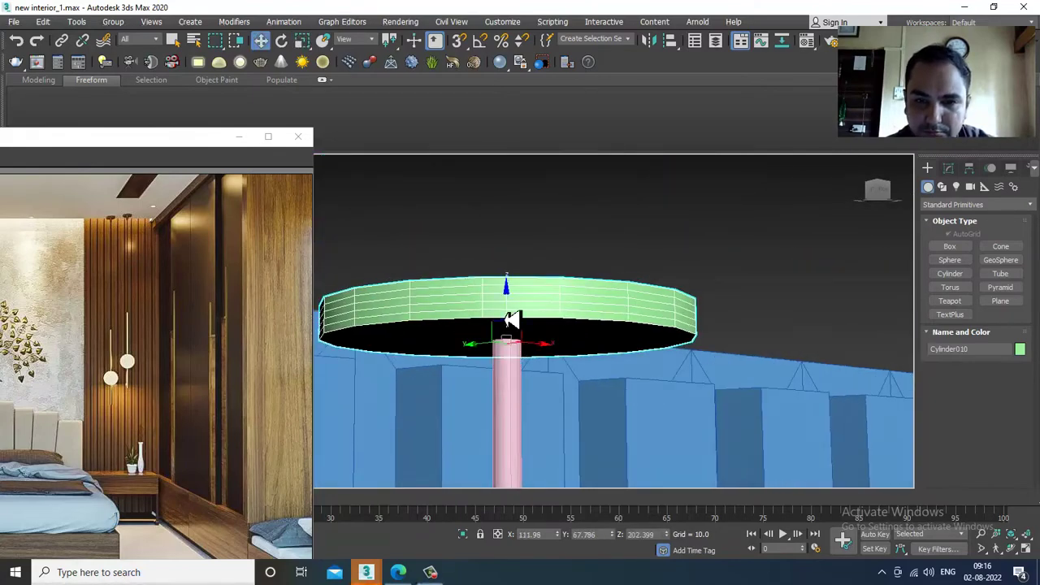
alt+middle_drag(512, 320, 640, 334)
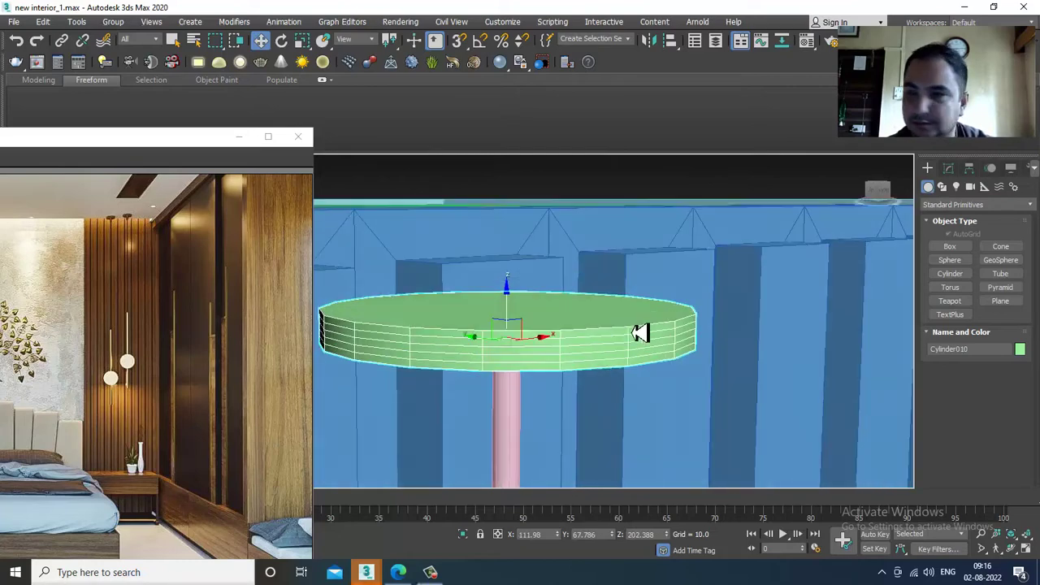
click(948, 168)
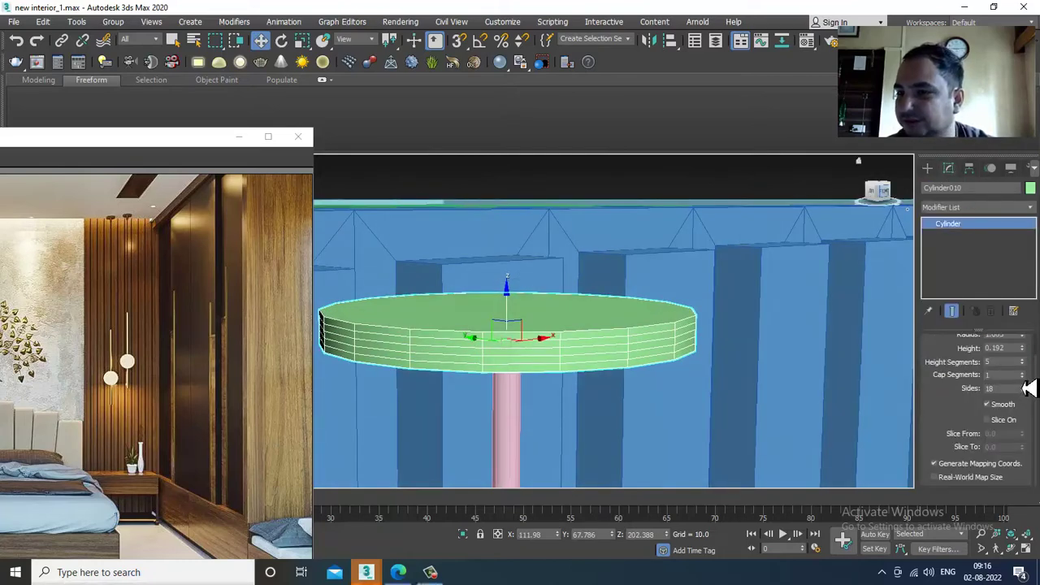
right_click(1023, 363)
scroll(6, 347, down, 1)
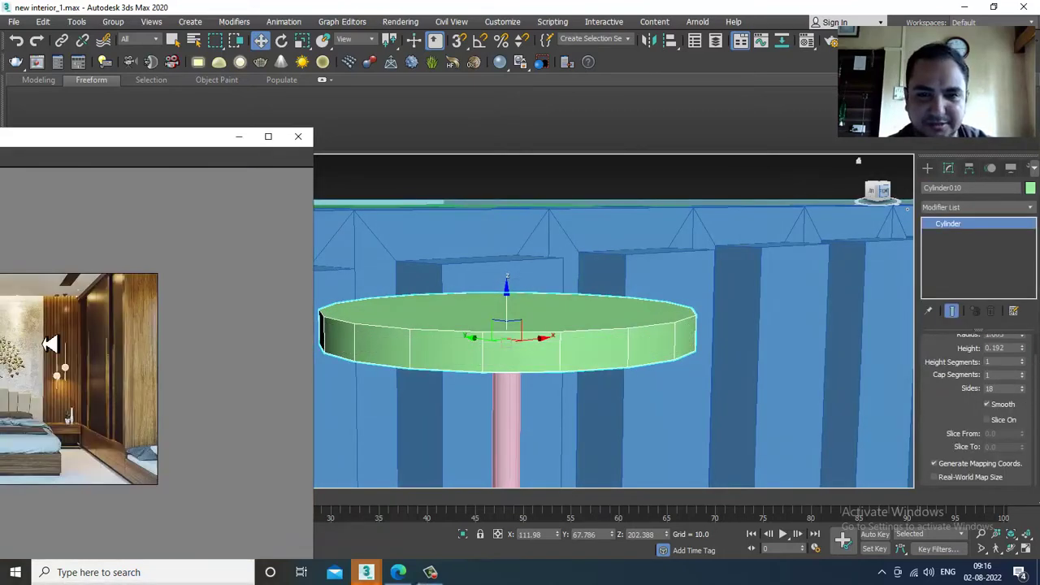
right_click(645, 355)
mouse_move(731, 476)
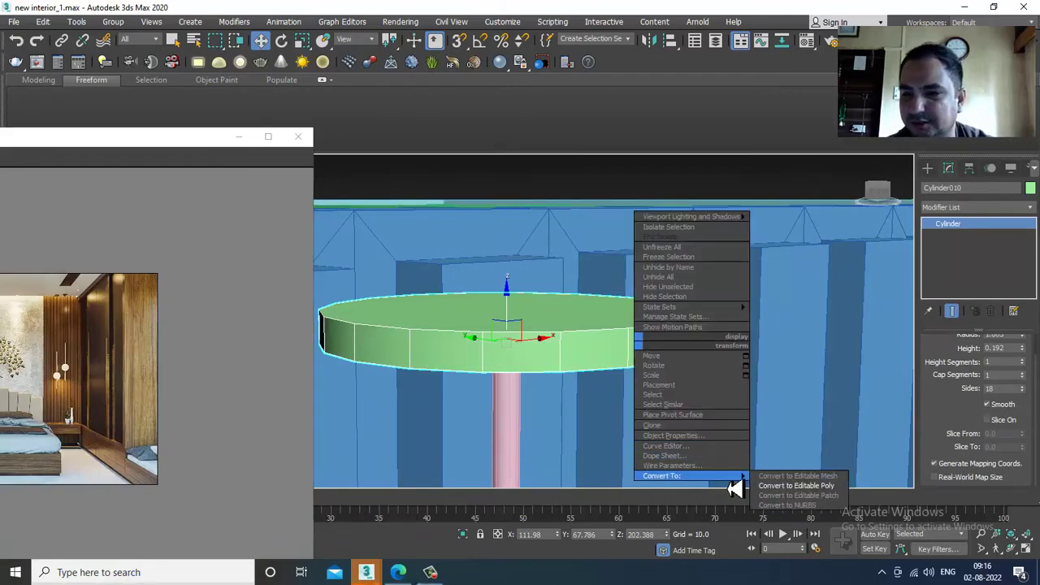
click(836, 487)
Thicken the cap by raising its top polygon to about Z 203.055
alt+middle_drag(697, 379, 683, 360)
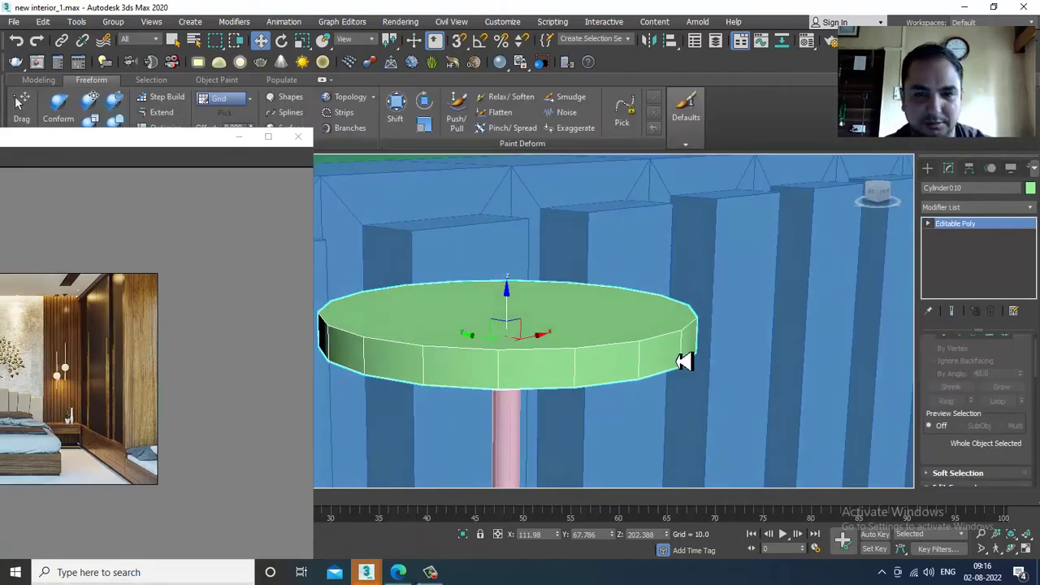
key(4)
click(529, 295)
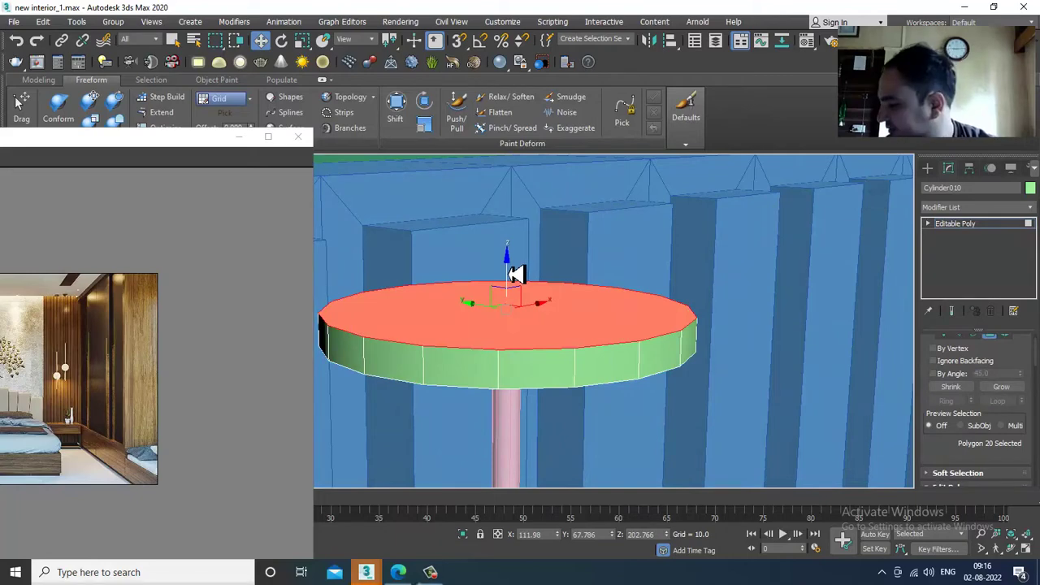
drag(517, 273, 523, 246)
scroll(523, 246, down, 8)
alt+middle_drag(805, 367, 720, 323)
scroll(701, 325, down, 4)
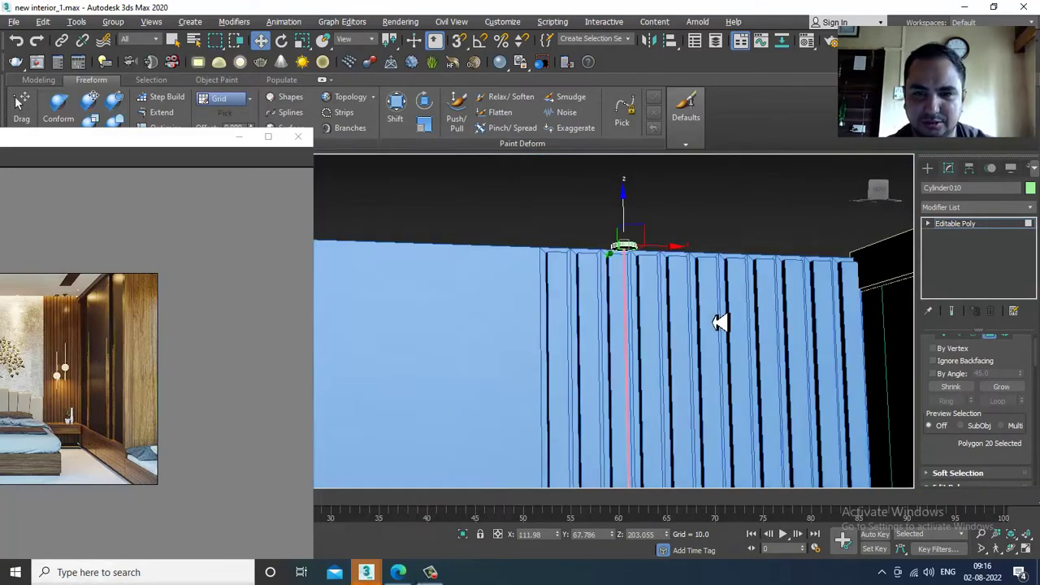
click(990, 236)
Select the cap, rod and disc together and make one copy along X towards the wardrobe
alt+middle_drag(662, 295, 626, 264)
ctrl+click(615, 394)
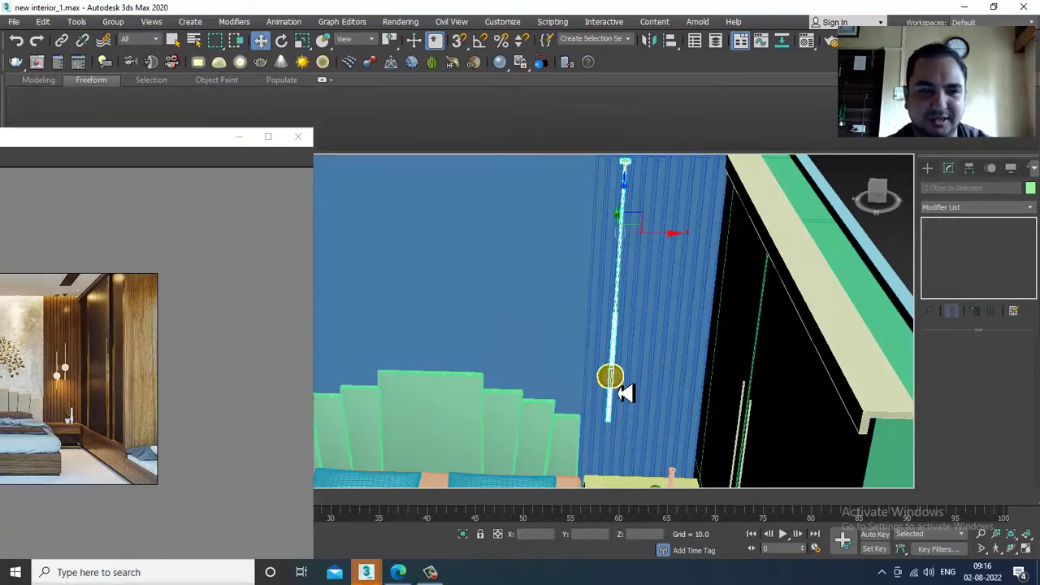
ctrl+click(617, 387)
scroll(623, 384, down, 3)
alt+middle_drag(625, 382, 642, 320)
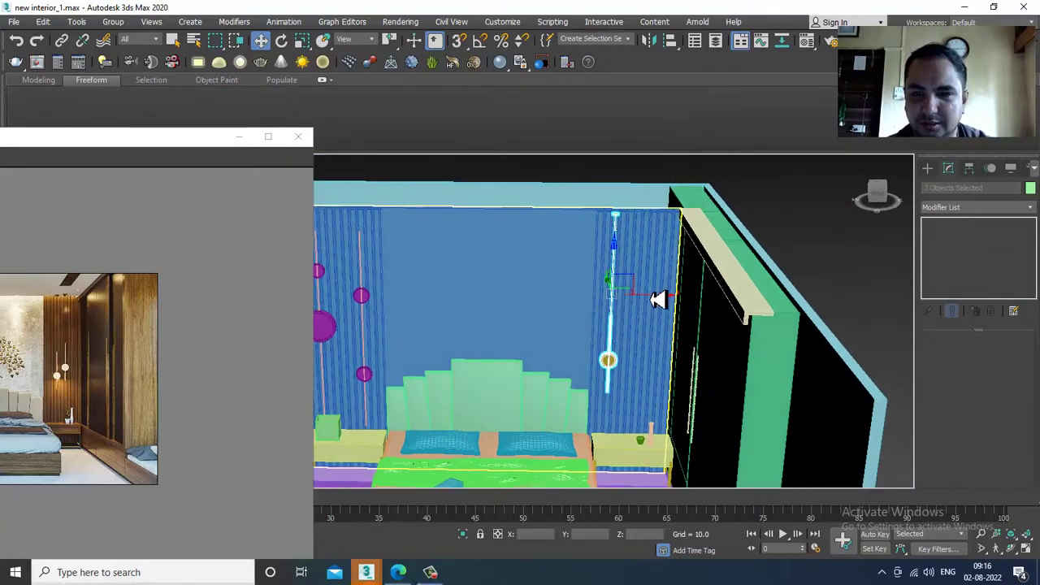
shift+drag(655, 301, 688, 299)
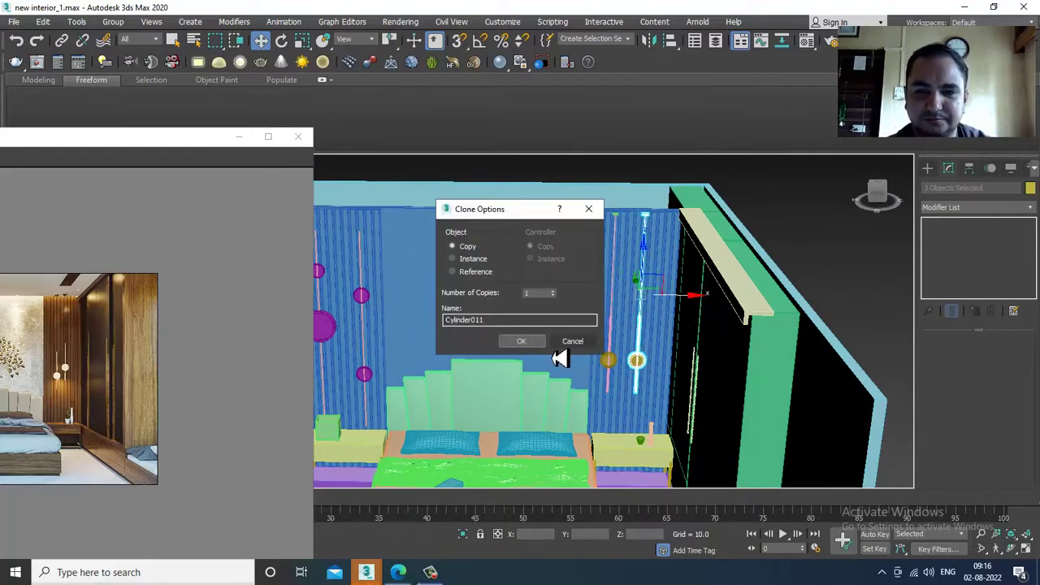
click(532, 343)
Shorten the copied pendant rod near the wardrobe by raising its bottom vertices about 18 units along Z
alt+middle_drag(542, 353, 654, 317)
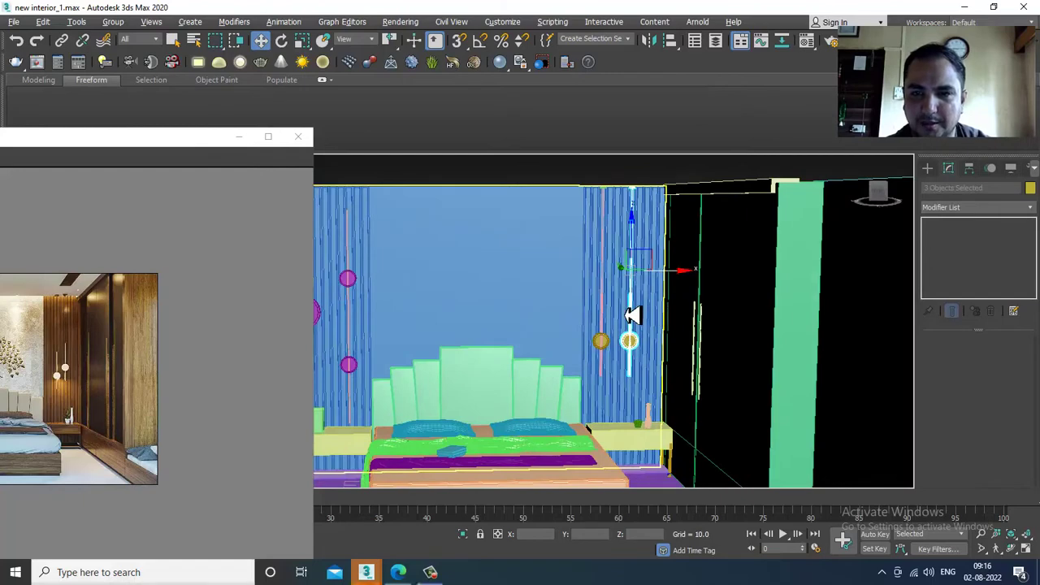
click(630, 315)
scroll(629, 317, up, 3)
key(1)
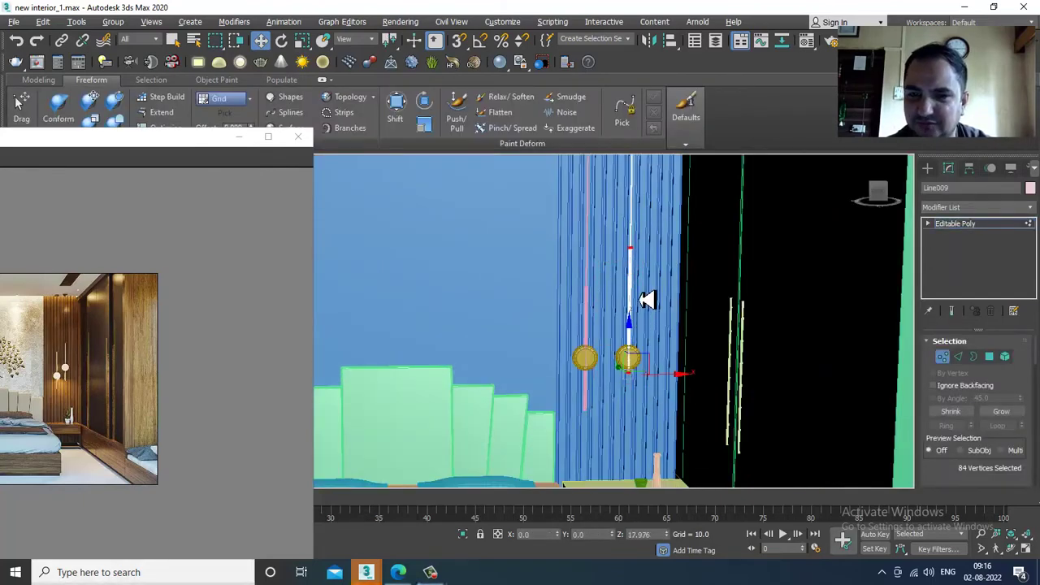
click(963, 232)
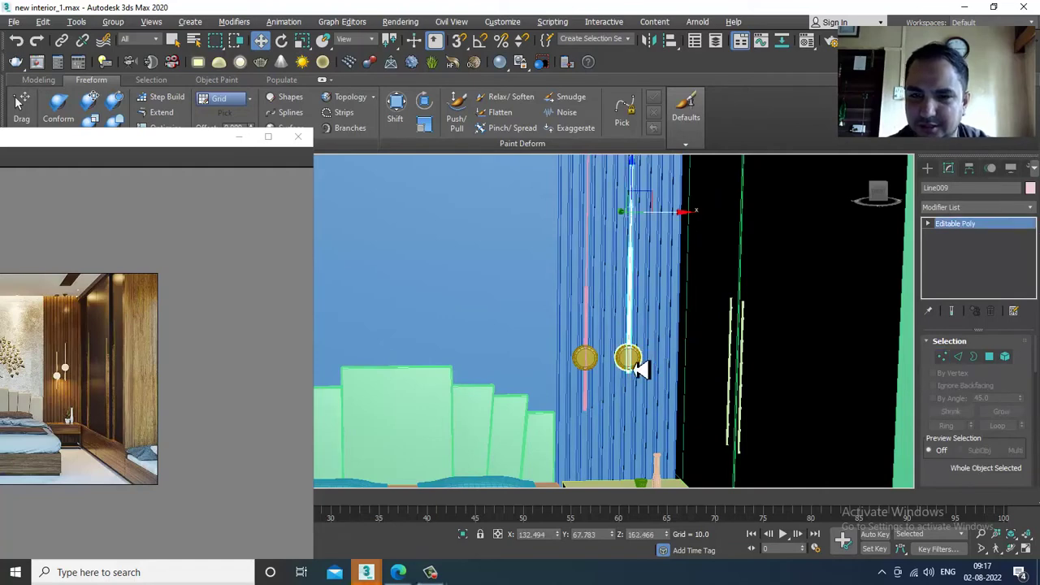
Raise the copied pendant disc along its shortened rod to about Z 110.669
click(639, 350)
drag(636, 332, 650, 287)
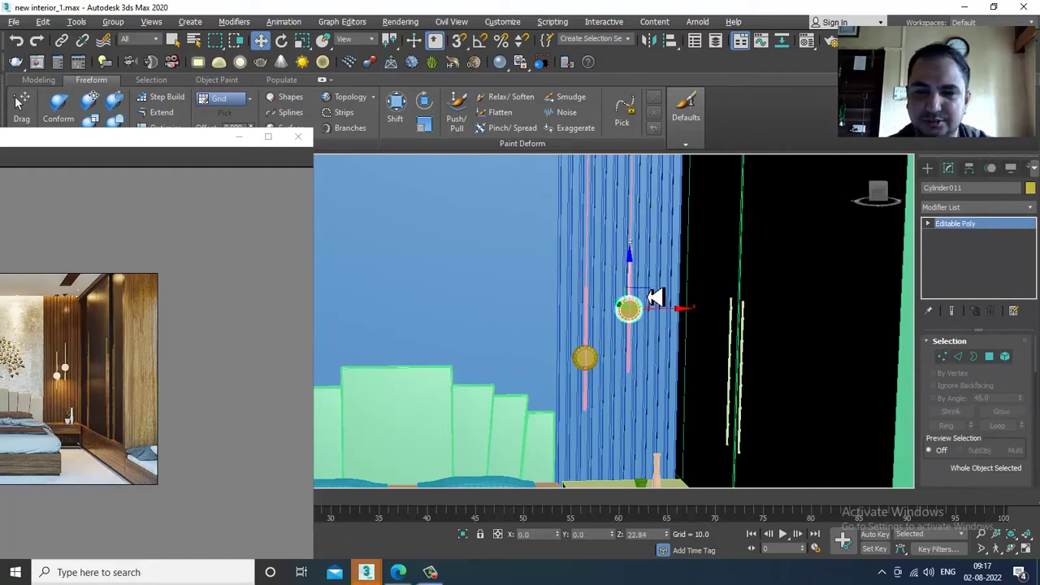
scroll(674, 351, down, 5)
scroll(692, 337, up, 2)
scroll(710, 315, up, 3)
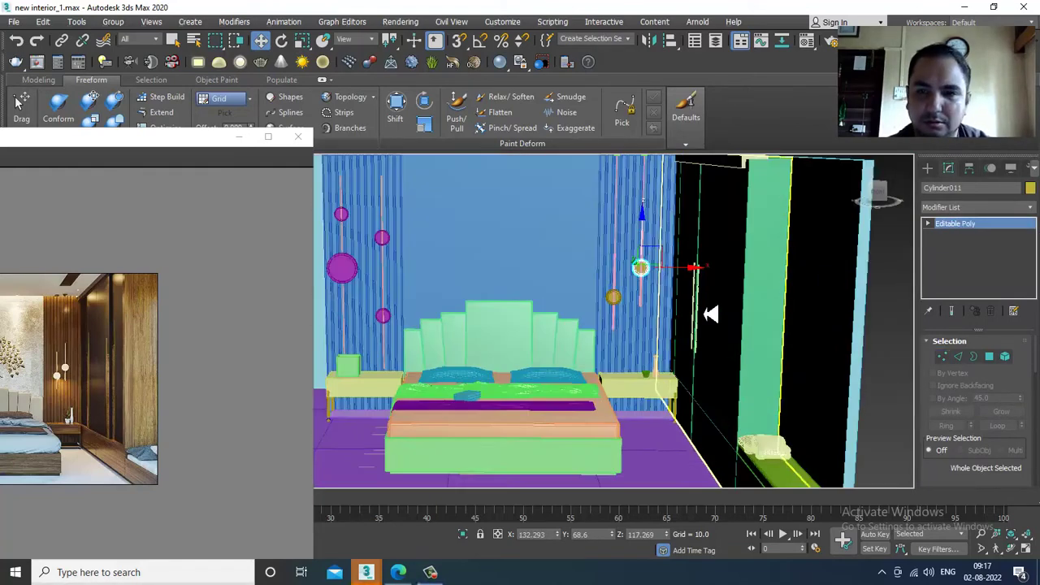
drag(643, 244, 655, 246)
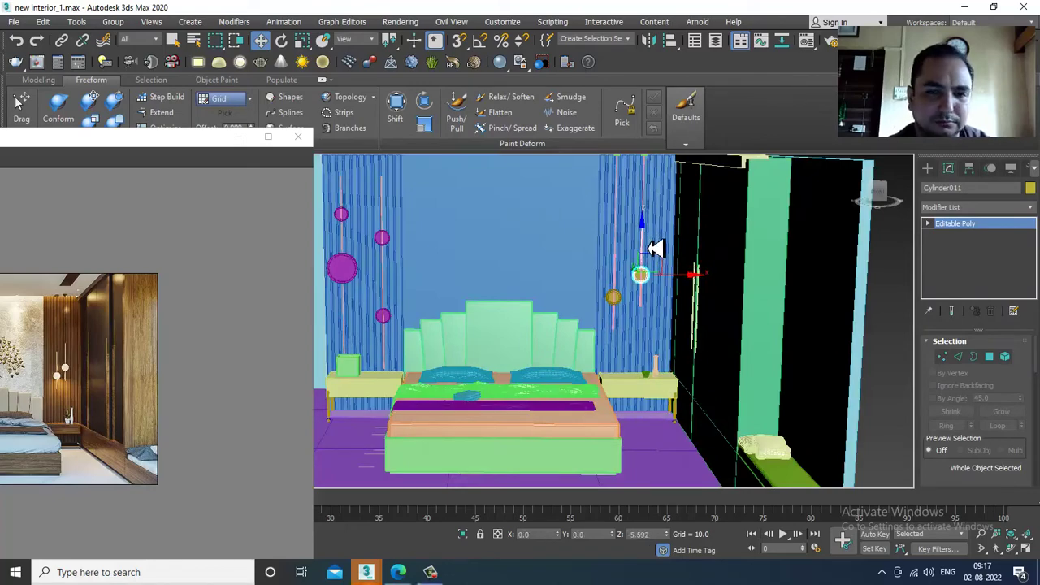
alt+middle_drag(613, 335, 638, 352)
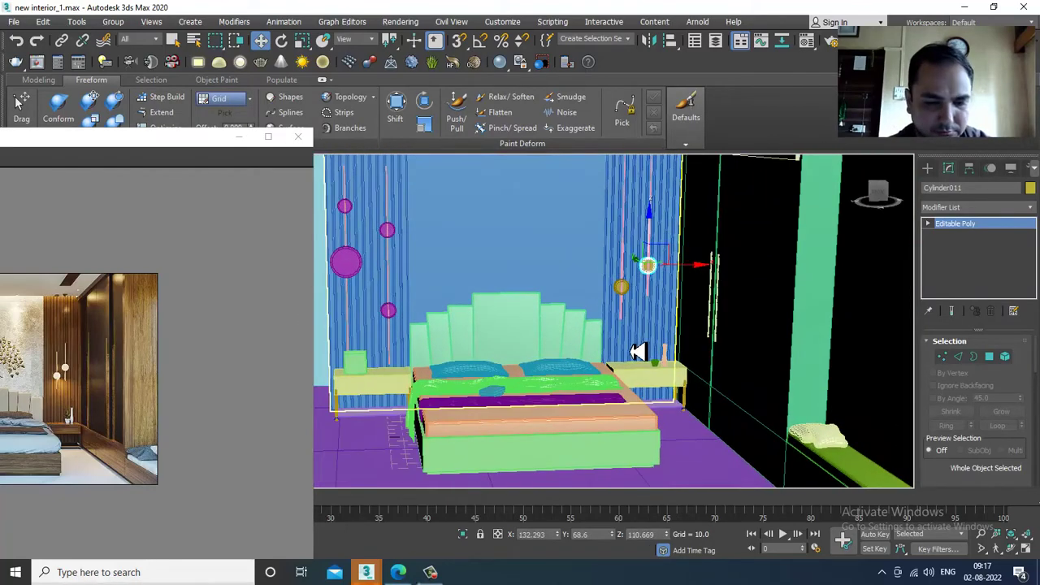
Bring the reference image into full view and compare its bedside pendants with the modeled pair
drag(115, 140, 379, 118)
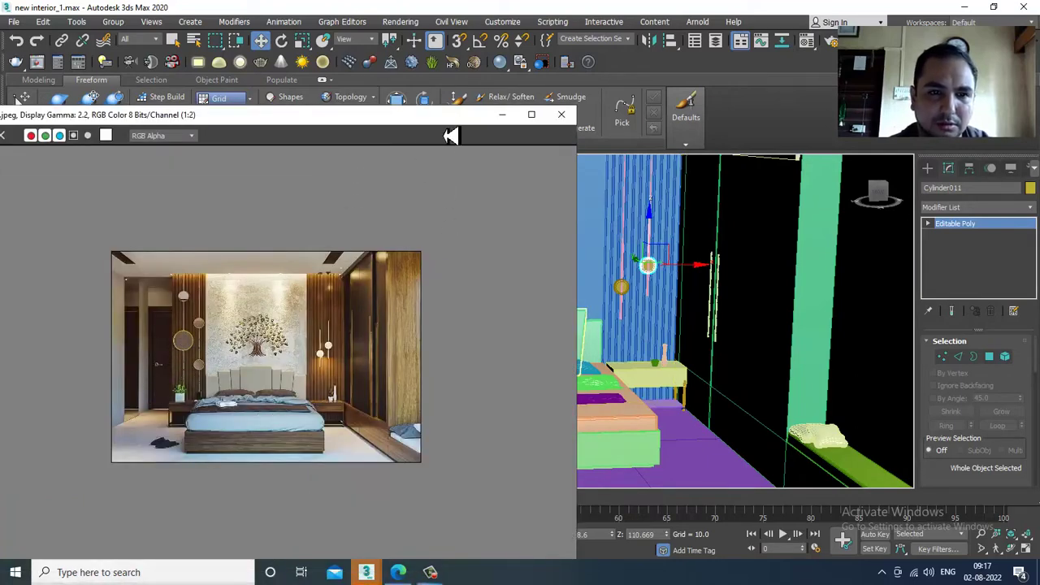
drag(452, 125, 288, 161)
alt+middle_drag(724, 295, 692, 314)
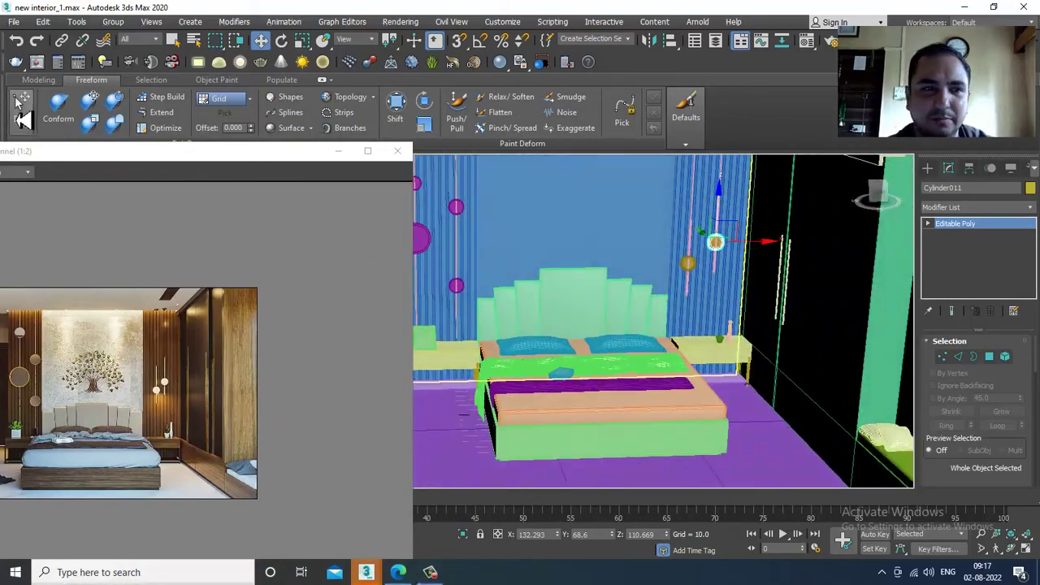
click(36, 81)
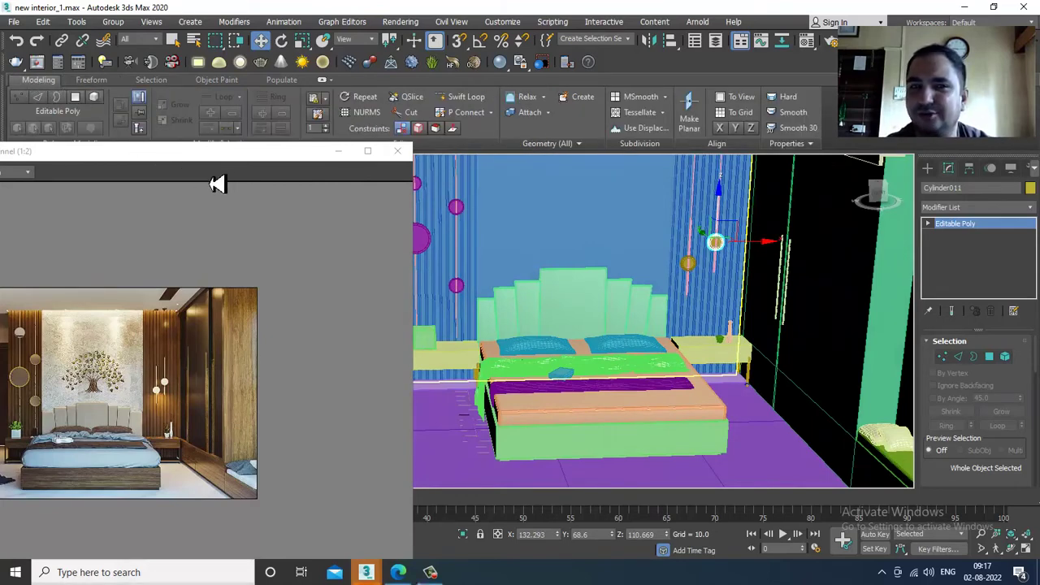
Select all objects in the scene and assign them the 01 - Default material with a specular level of 69
scroll(727, 344, down, 5)
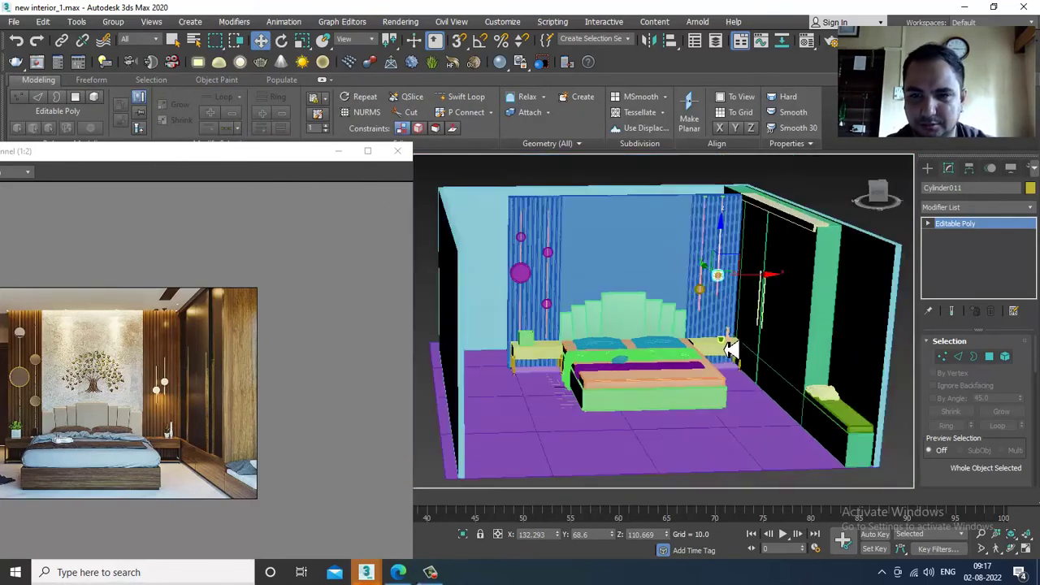
click(732, 344)
scroll(727, 349, up, 4)
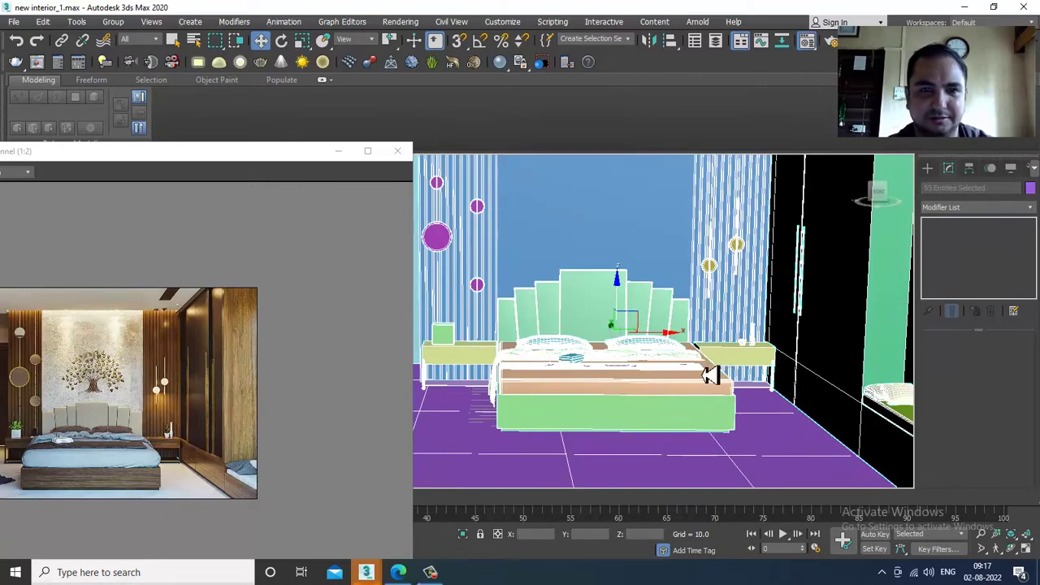
key(m)
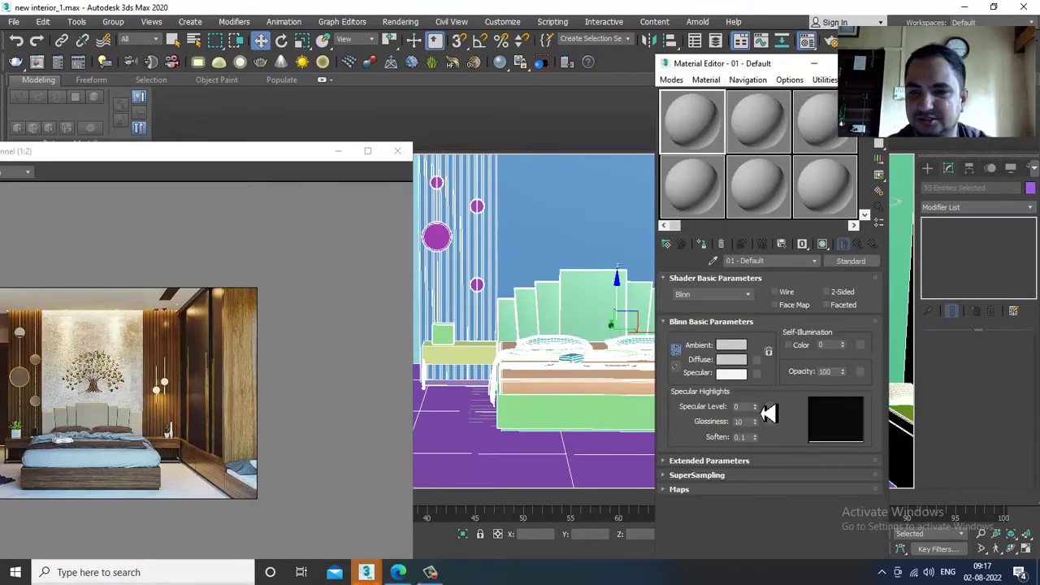
drag(767, 413, 770, 367)
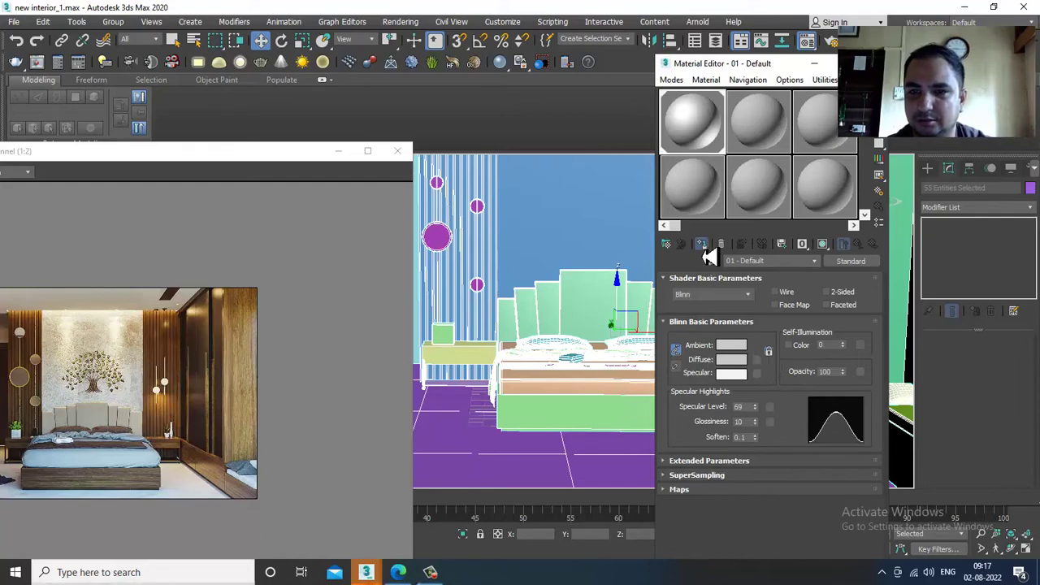
click(702, 246)
mouse_move(716, 272)
middle_down()
mouse_move(717, 327)
mouse_move(660, 377)
mouse_move(674, 411)
mouse_move(660, 414)
mouse_move(685, 379)
mouse_move(671, 358)
mouse_move(694, 351)
mouse_move(693, 386)
middle_up()
click(659, 173)
Hide the edged faces in the perspective view and collapse the modeling ribbon to enlarge the view
key(F4)
scroll(630, 419, up, 3)
scroll(638, 403, up, 3)
scroll(634, 395, down, 3)
double_click(38, 79)
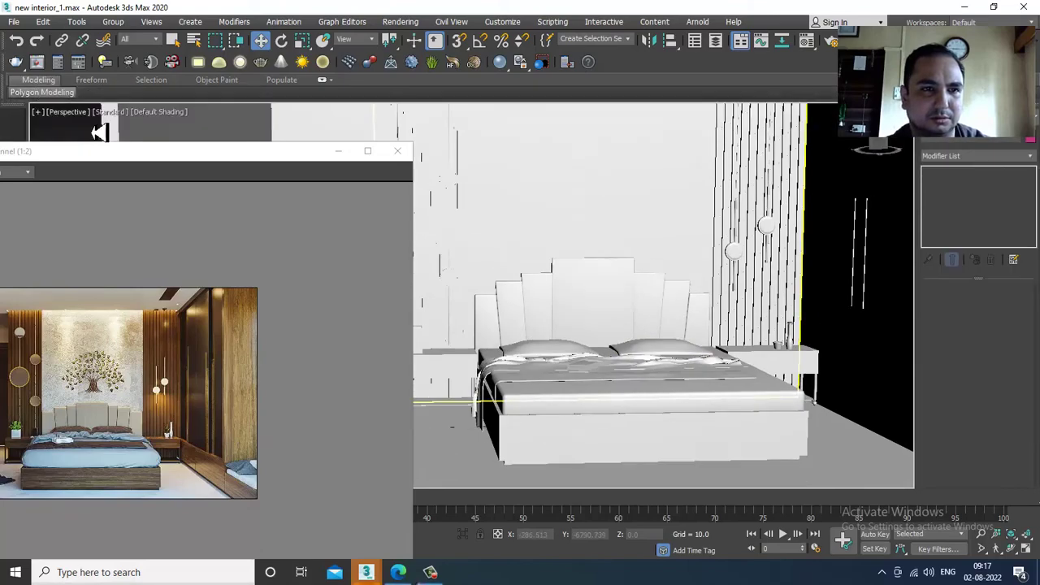
Compare the whole grey bedroom model with the reference image, examining the bed, slatted panels, pendants and wardrobe from several angles
drag(210, 156, 154, 109)
middle_drag(656, 319, 669, 353)
scroll(669, 351, down, 3)
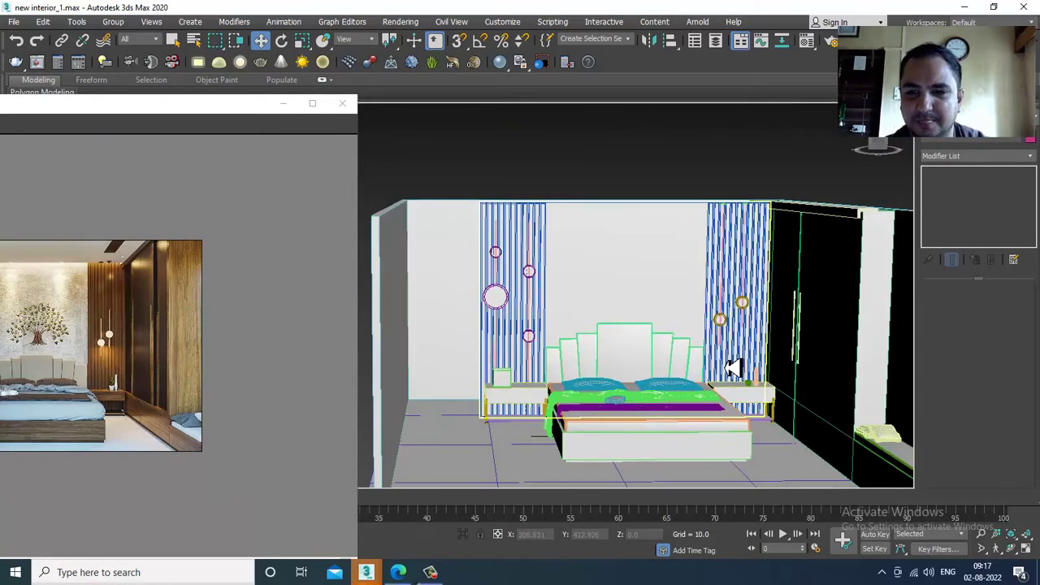
alt+middle_drag(733, 365, 707, 363)
scroll(711, 351, up, 3)
scroll(753, 373, down, 3)
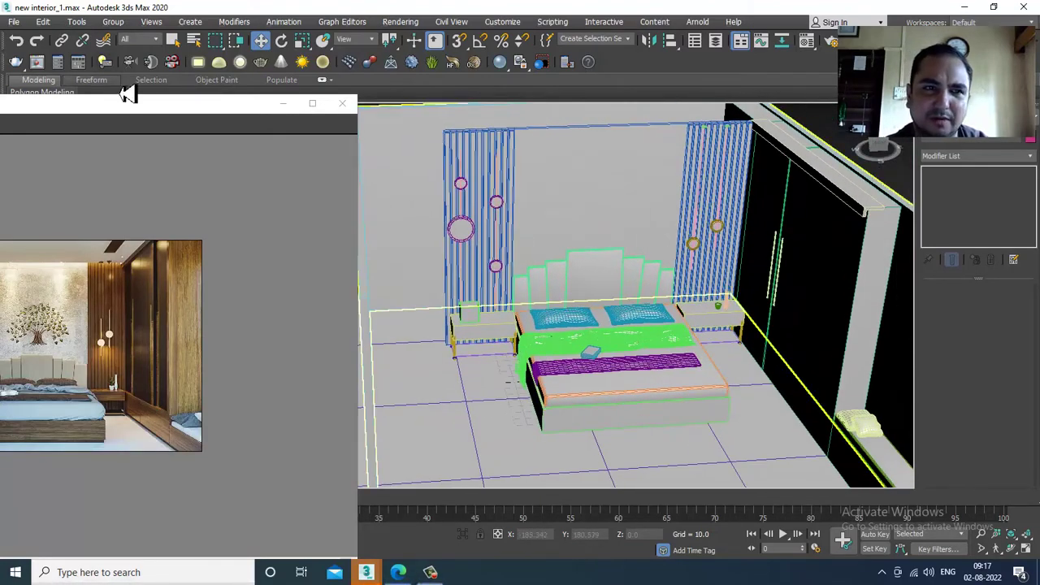
drag(124, 112, 208, 107)
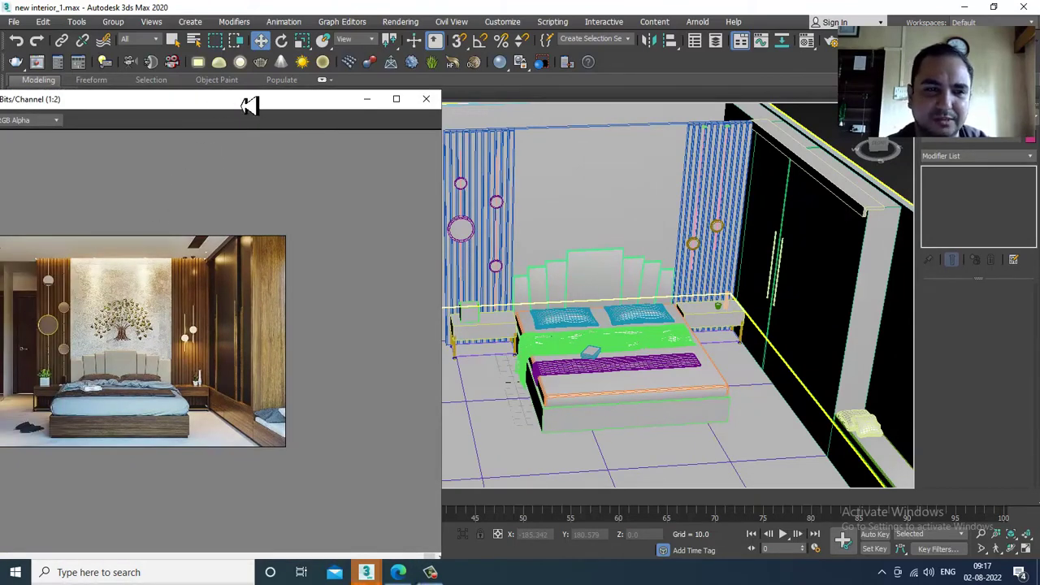
drag(309, 112, 215, 101)
alt+middle_drag(667, 323, 711, 322)
scroll(629, 306, up, 3)
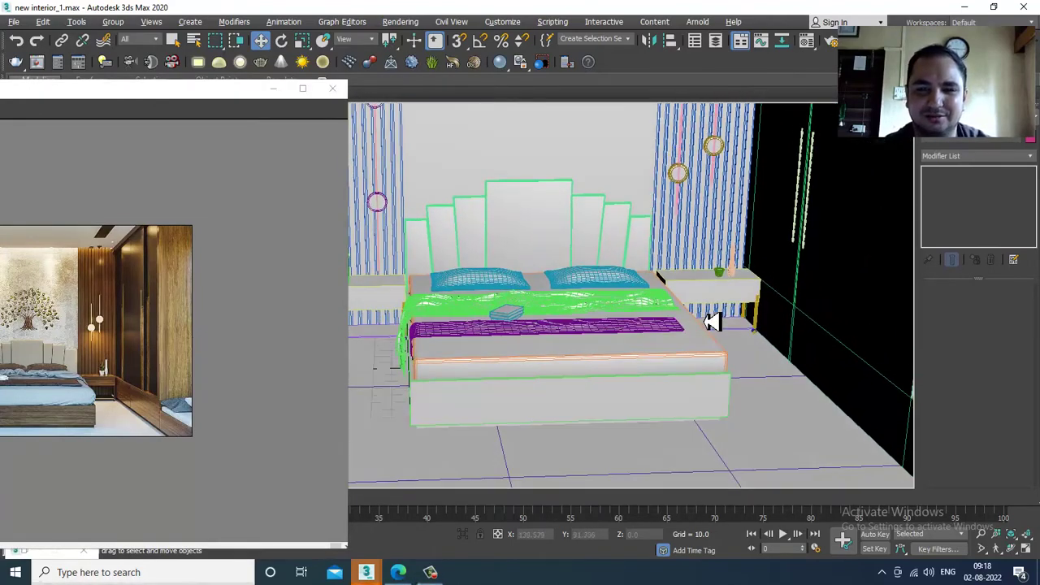